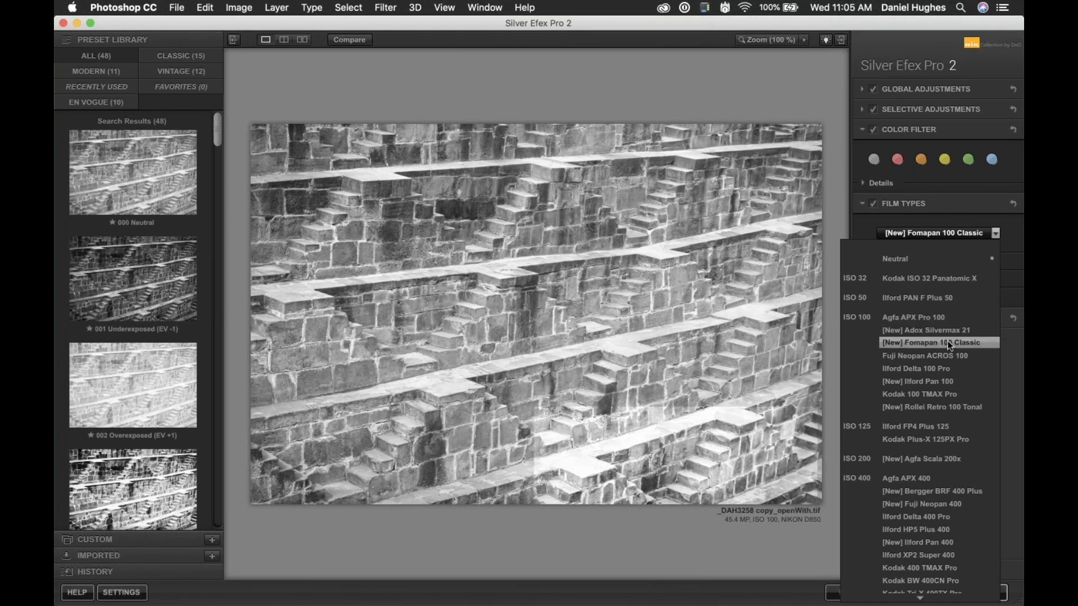
- Preview the film types across the ISO groups on the image and return the film type to Neutral
{"action": "scroll", "coordinate": [949, 345], "scroll_direction": "down", "scroll_amount": 2}
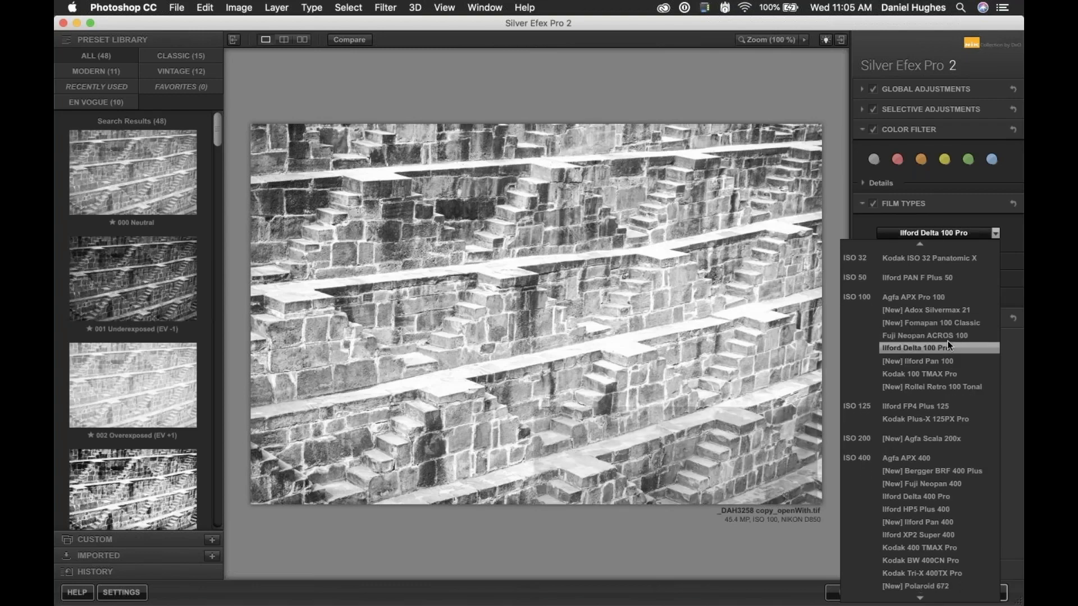
{"action": "scroll", "coordinate": [945, 352], "scroll_direction": "down", "scroll_amount": 4}
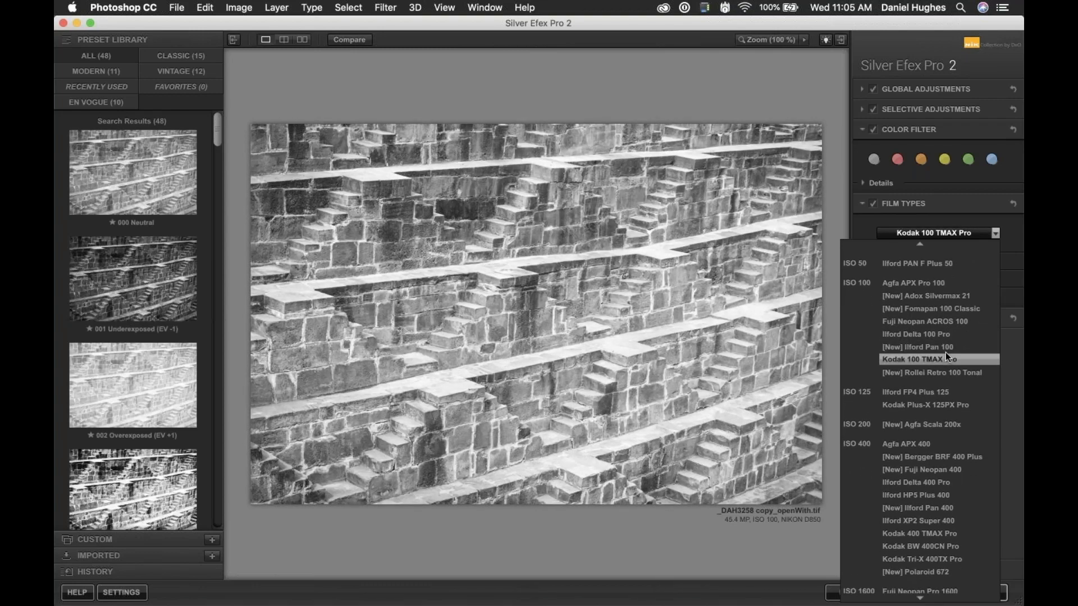
{"action": "scroll", "coordinate": [946, 352], "scroll_direction": "down", "scroll_amount": 11}
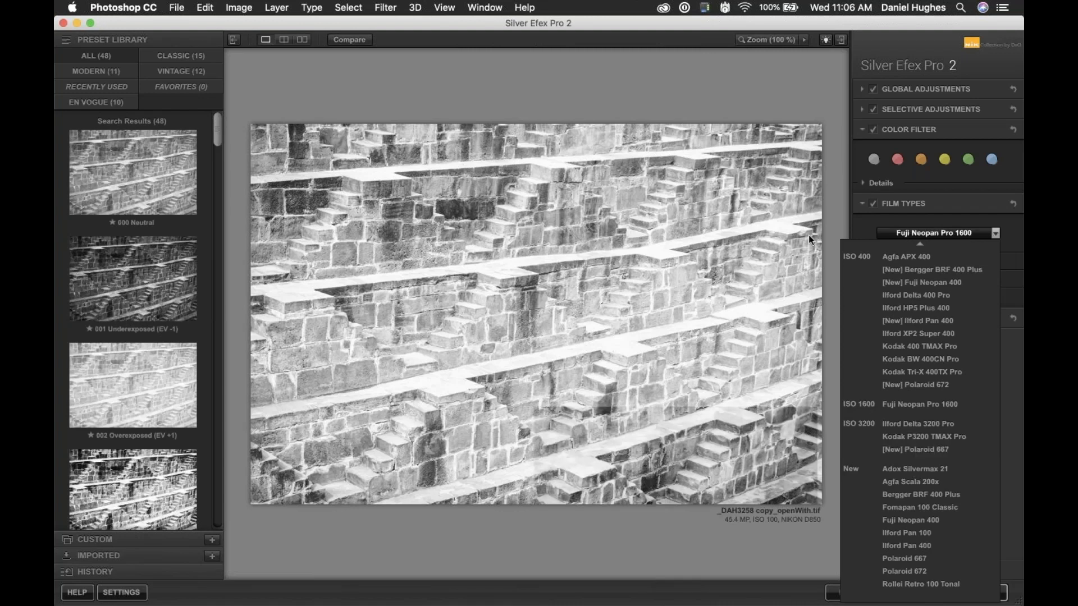
{"action": "scroll", "coordinate": [865, 232], "scroll_direction": "up", "scroll_amount": 5}
{"action": "scroll", "coordinate": [865, 227], "scroll_direction": "up", "scroll_amount": 3}
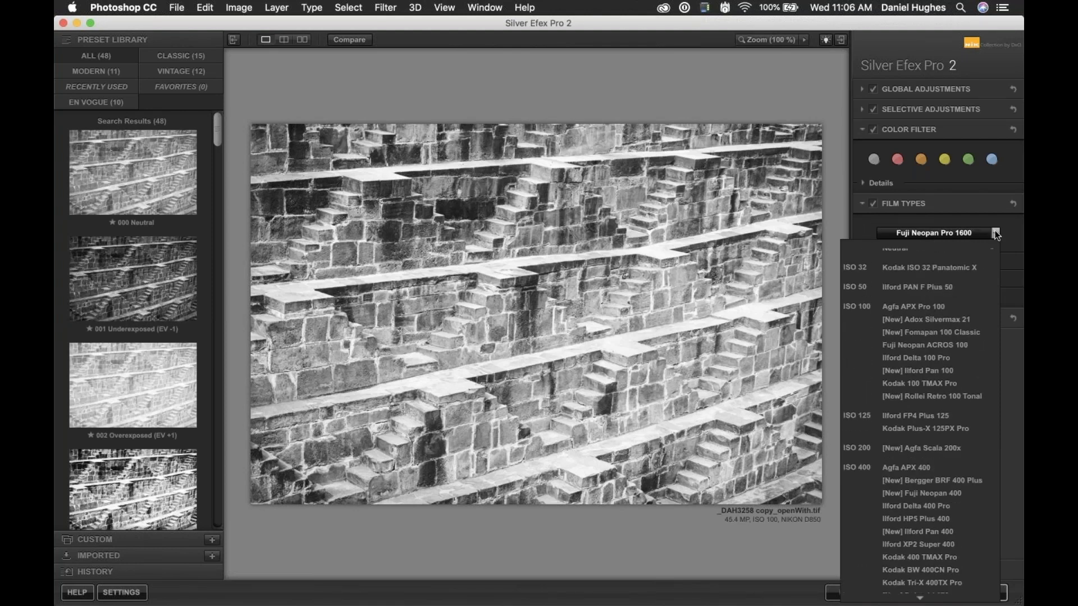
{"action": "scroll", "coordinate": [996, 234], "scroll_direction": "up", "scroll_amount": 1}
{"action": "left_click", "coordinate": [925, 243]}
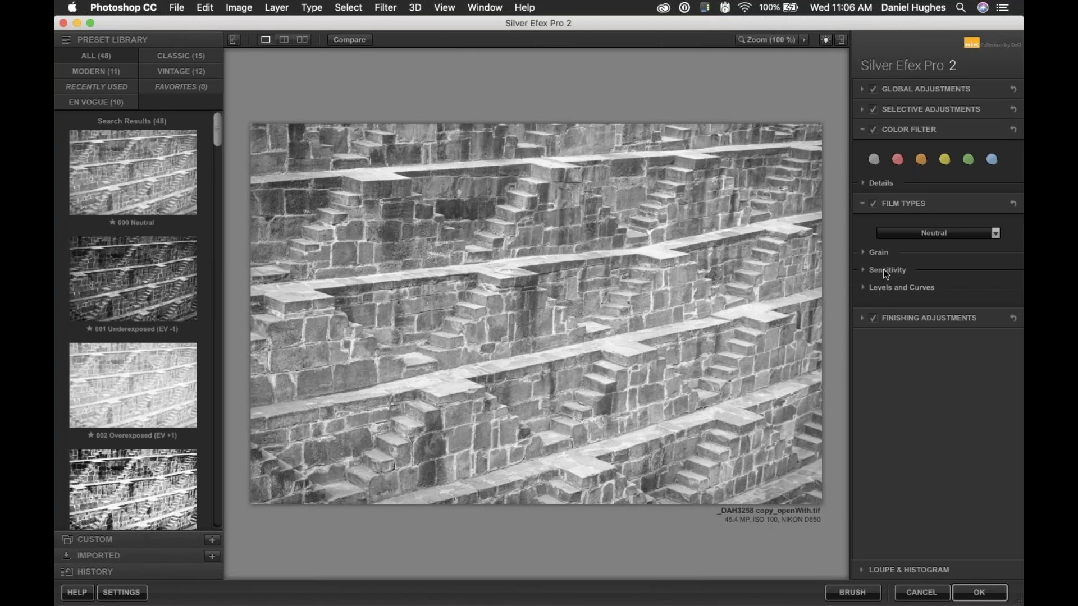
- Apply the Agfa Scala 200x film type from the New group to the stepwell image
{"action": "left_click", "coordinate": [996, 233]}
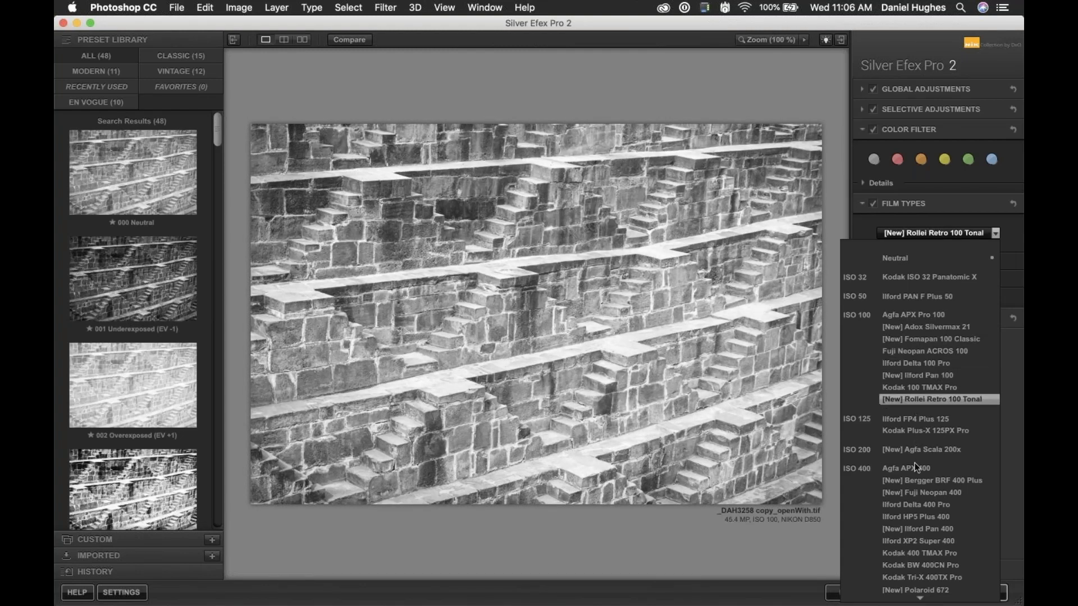
{"action": "scroll", "coordinate": [915, 470], "scroll_direction": "down", "scroll_amount": 5}
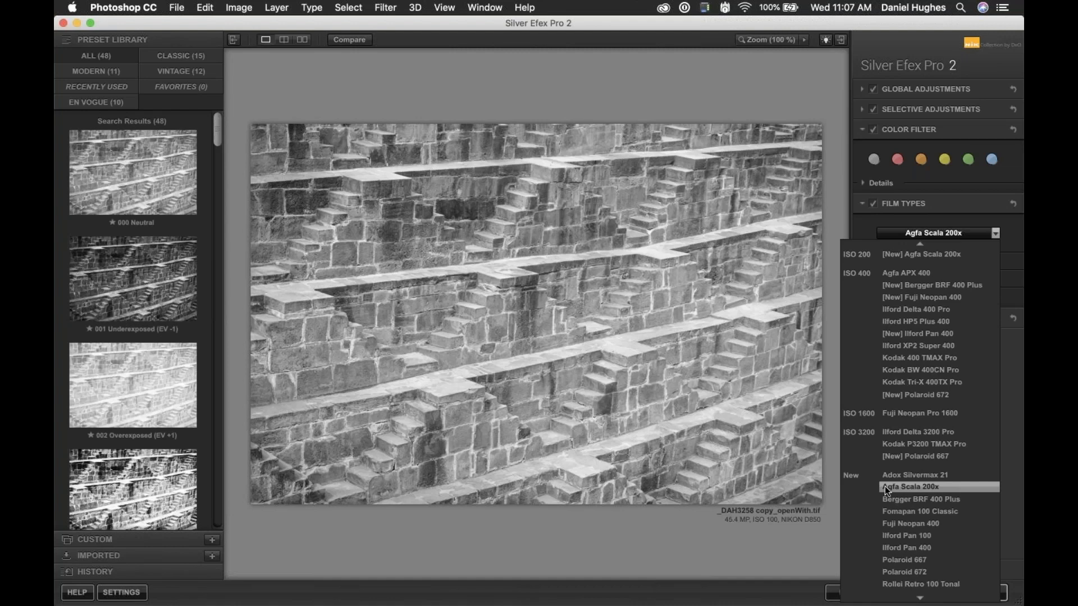
{"action": "left_click", "coordinate": [885, 486]}
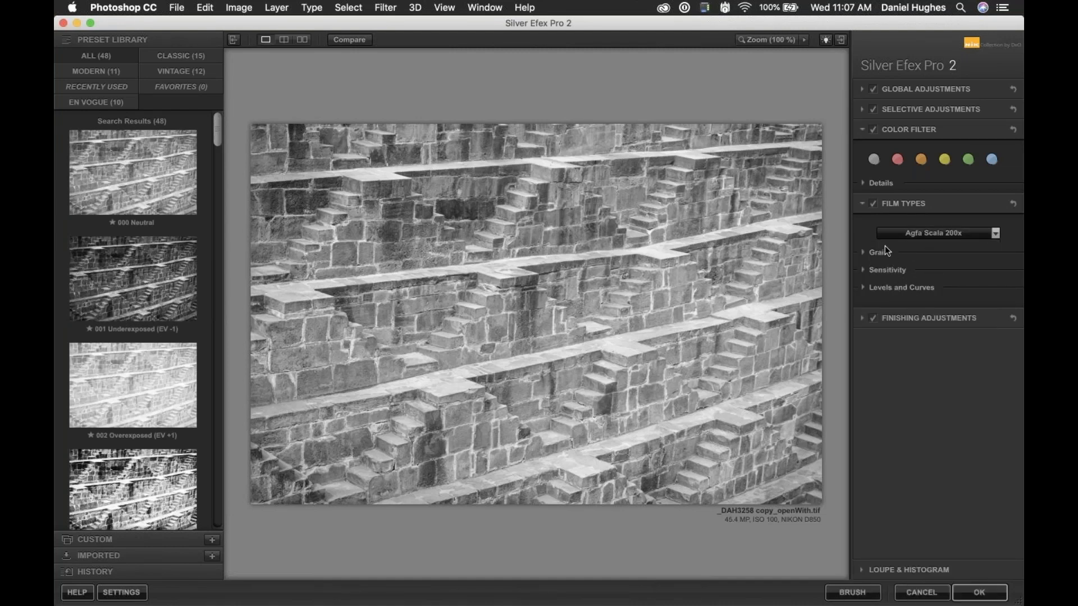
- Examine the Grain, Sensitivity, and Levels and Curves settings of the film type, plus the global adjustments
{"action": "left_click", "coordinate": [865, 253]}
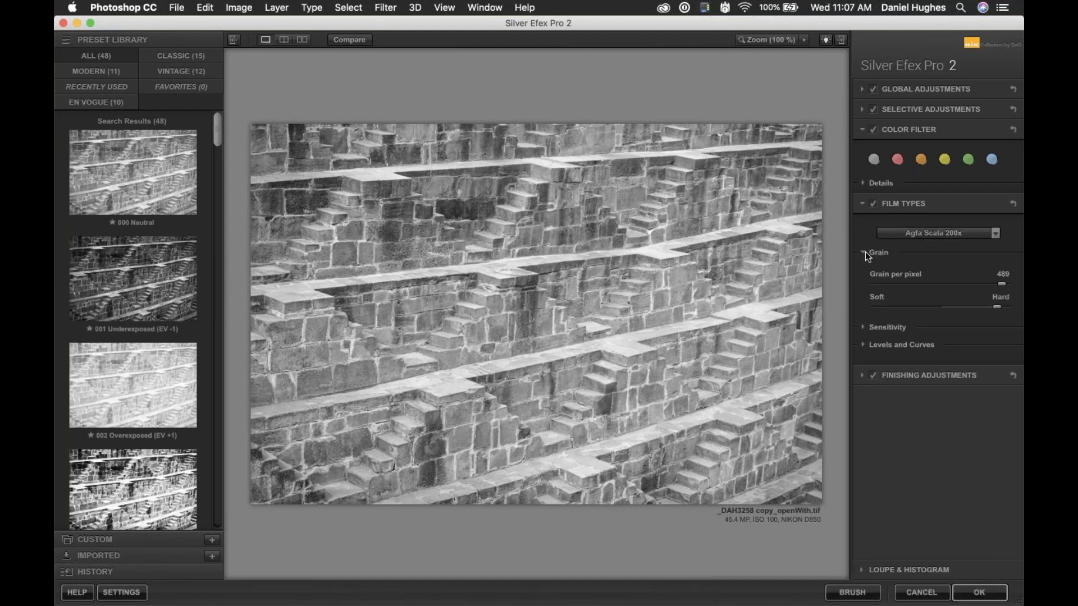
{"action": "left_click", "coordinate": [864, 253]}
{"action": "left_click", "coordinate": [862, 267]}
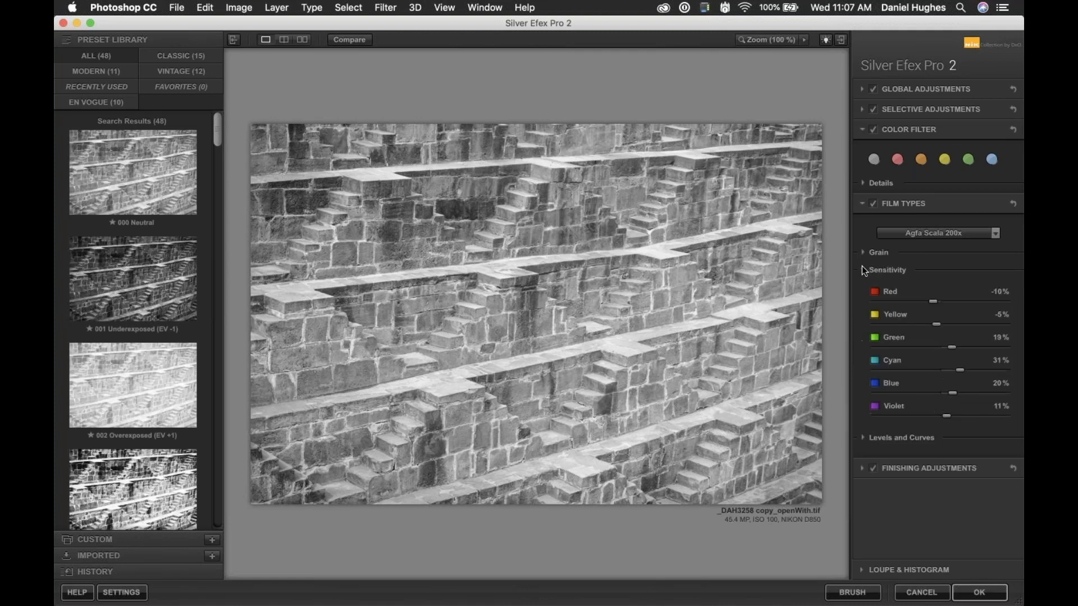
{"action": "left_click", "coordinate": [862, 267]}
{"action": "left_click", "coordinate": [864, 289]}
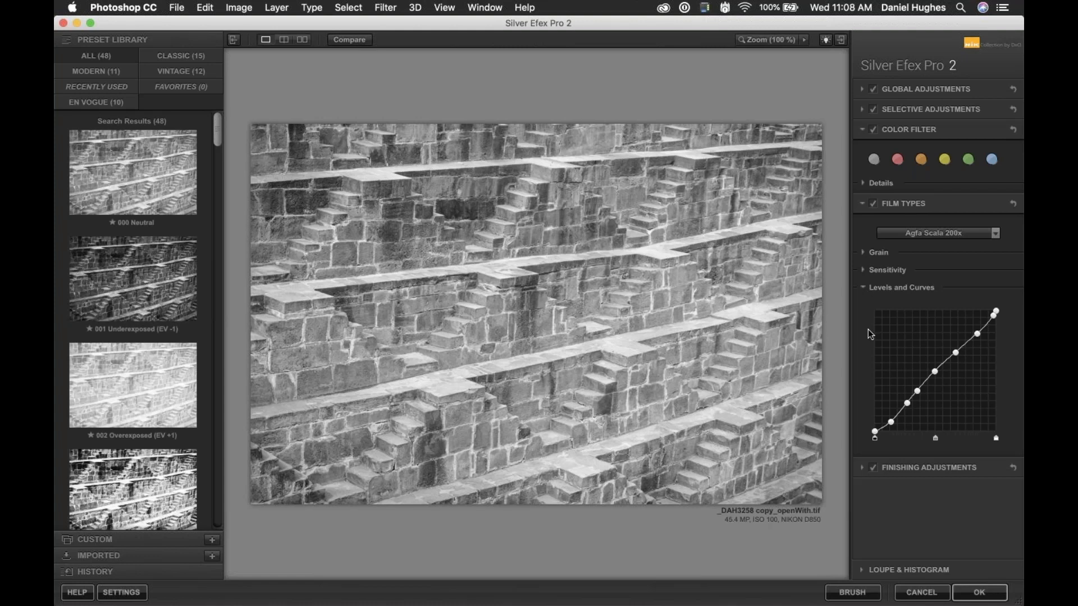
{"action": "left_click", "coordinate": [862, 287]}
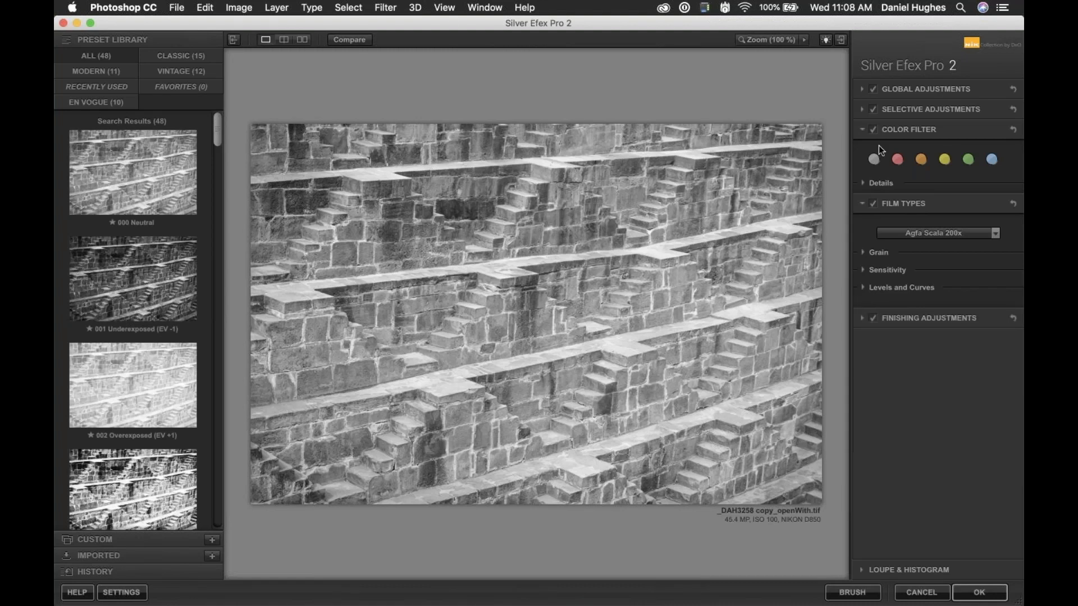
{"action": "left_click", "coordinate": [902, 85]}
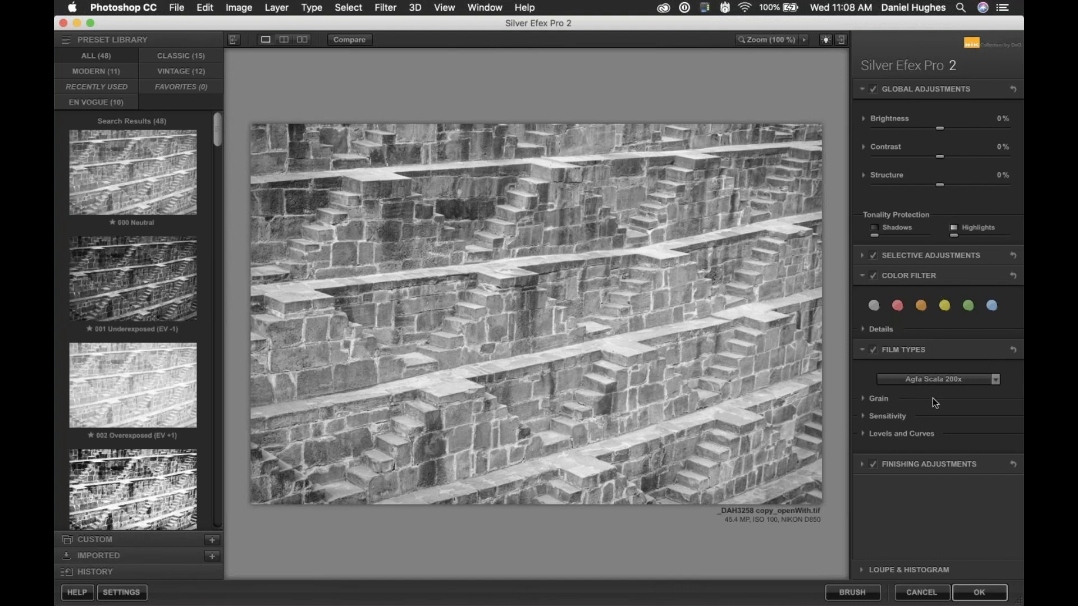
{"action": "left_click", "coordinate": [892, 89]}
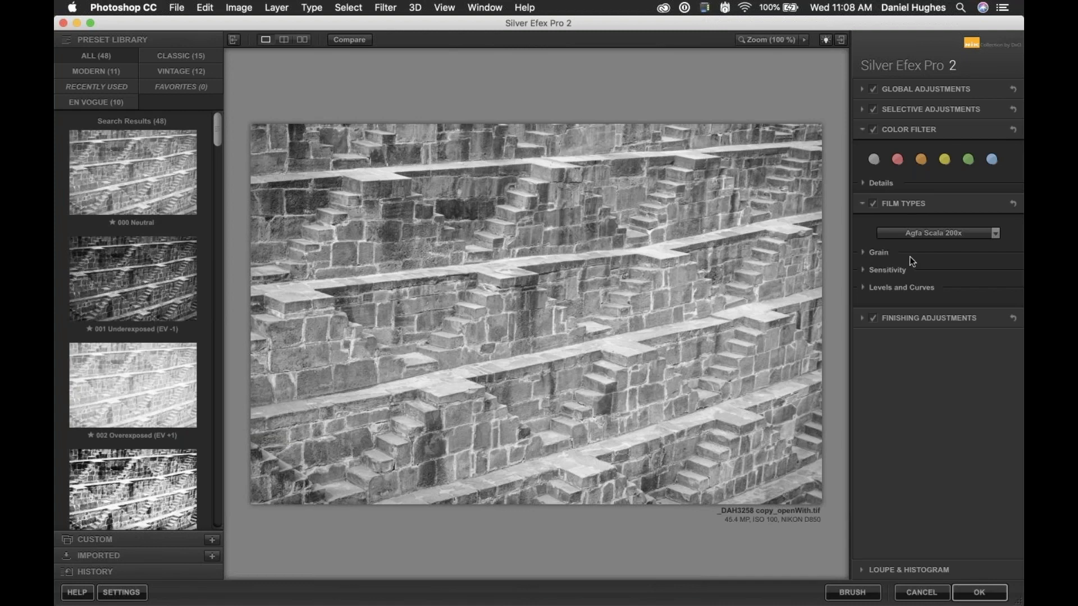
- Hide the preset library for a larger preview and apply the blue color filter to the image
{"action": "left_click", "coordinate": [236, 39]}
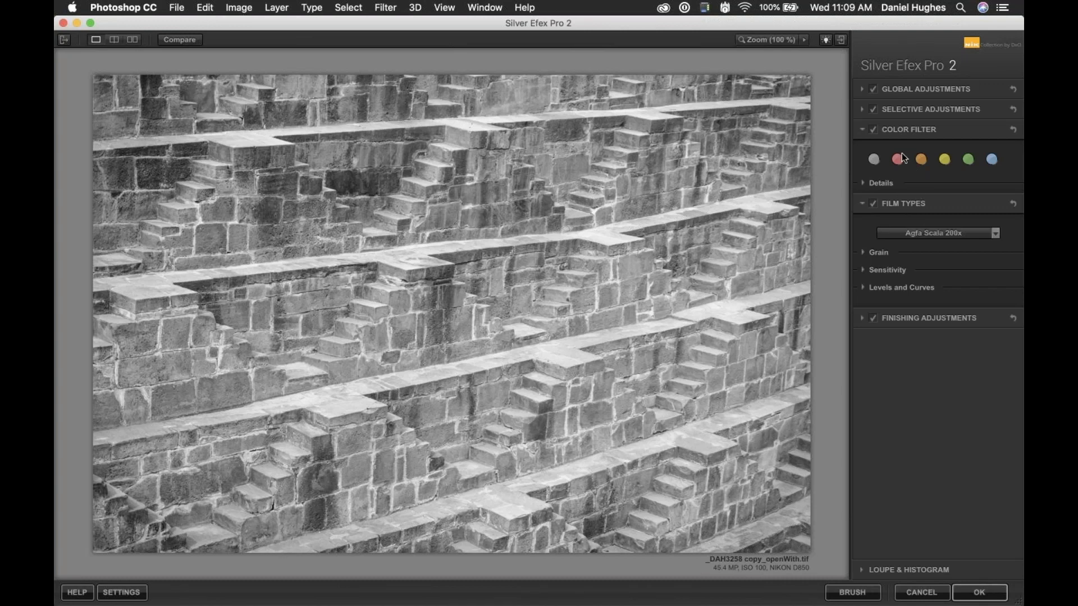
{"action": "left_click", "coordinate": [993, 160]}
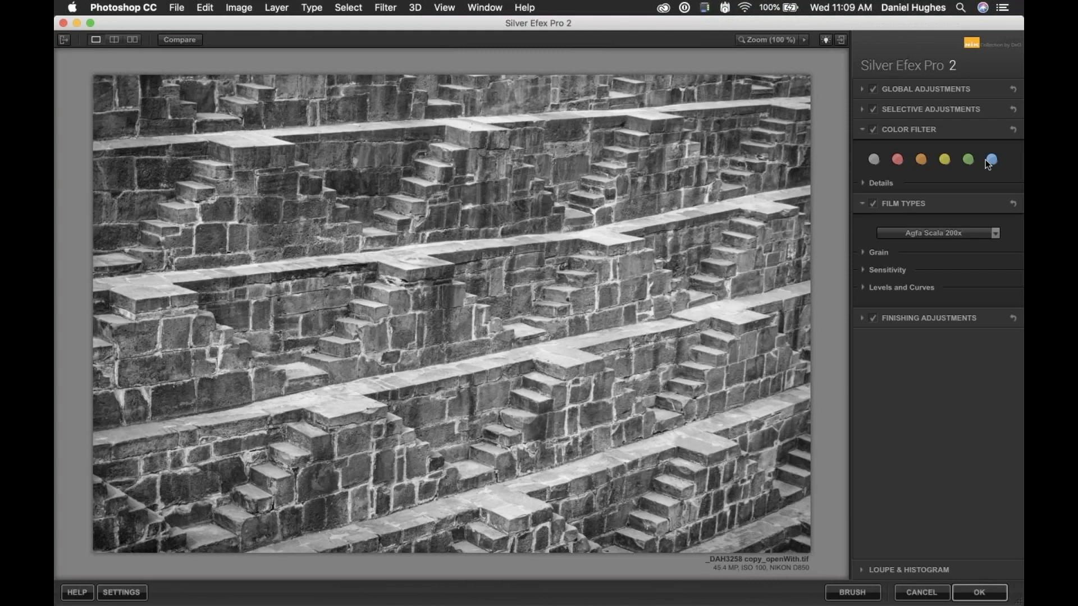
{"action": "left_click", "coordinate": [991, 162]}
- Set Amplify Whites to 14% and adjust Soft Contrast in the global contrast settings
{"action": "left_click", "coordinate": [919, 89]}
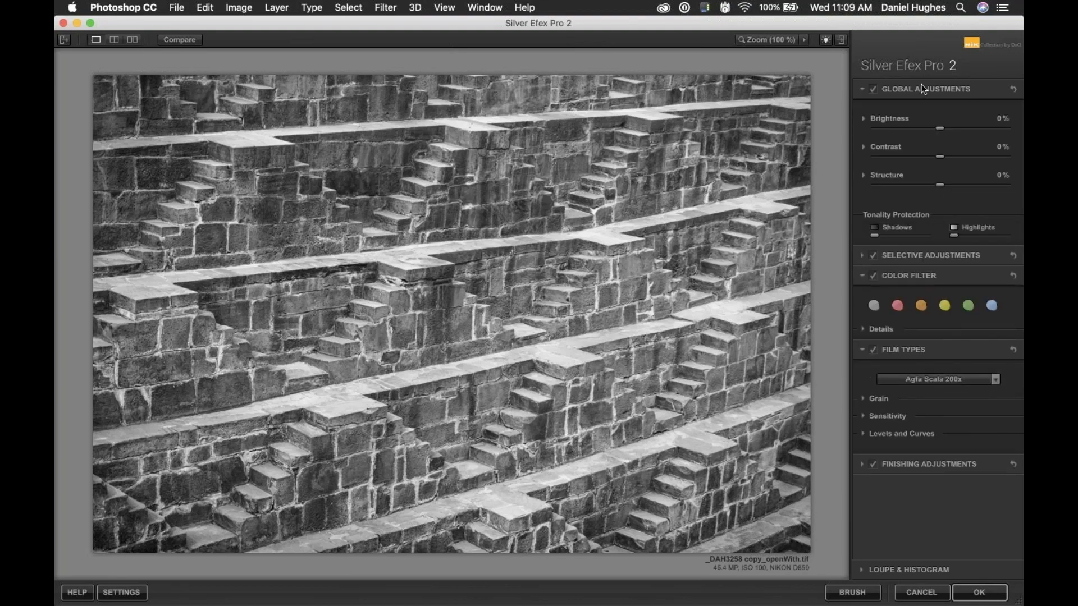
{"action": "left_click", "coordinate": [883, 147]}
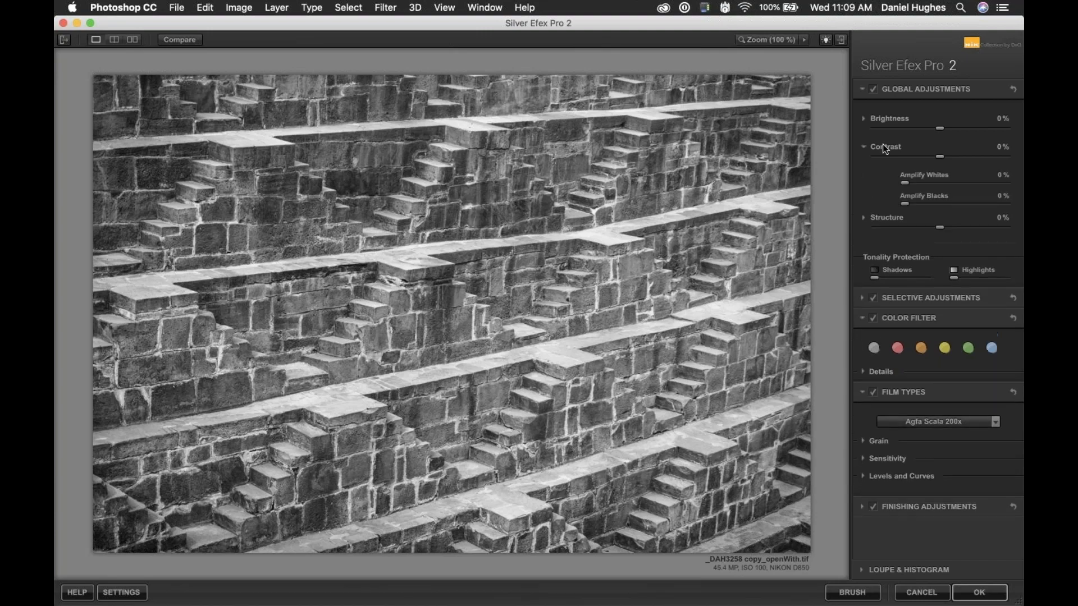
{"action": "left_click", "coordinate": [918, 183]}
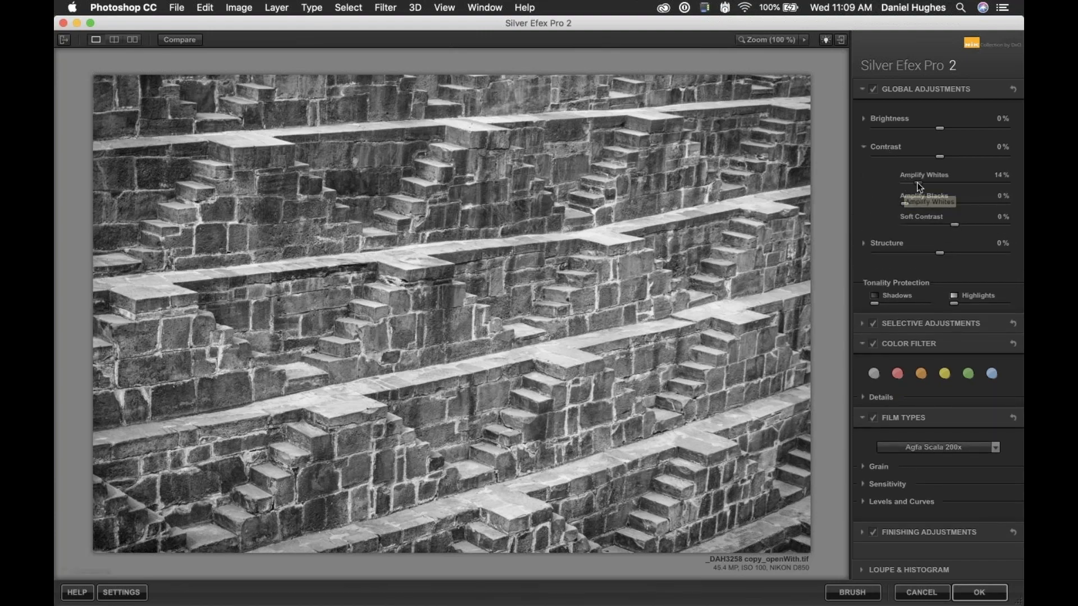
{"action": "left_click", "coordinate": [966, 225]}
{"action": "left_click", "coordinate": [966, 225]}
- Set Dynamic Brightness to -31% in the global brightness settings and compare the edit with the unedited image
{"action": "left_click", "coordinate": [878, 119]}
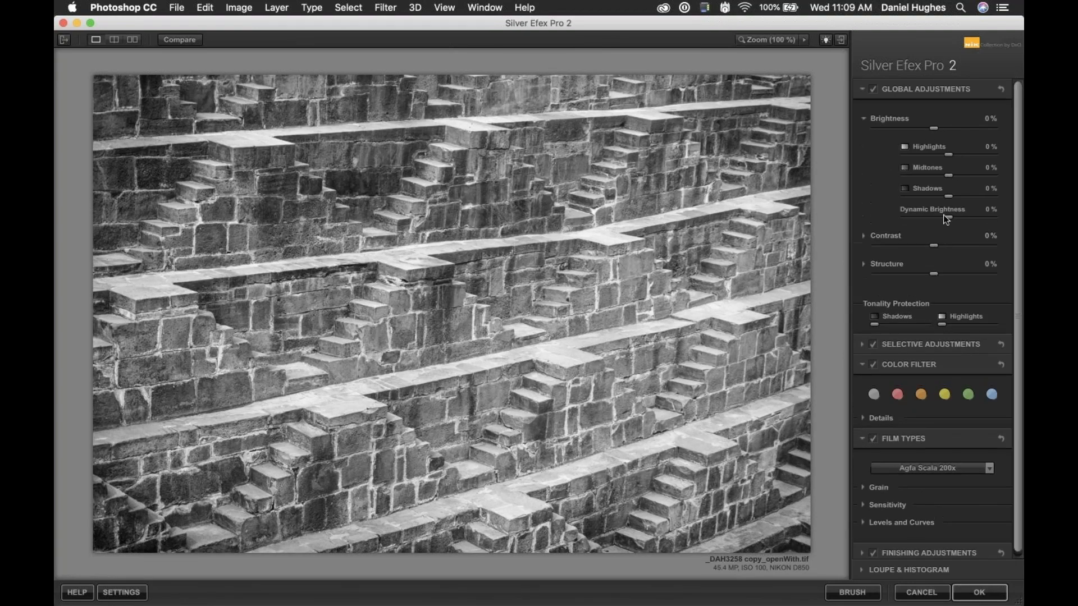
{"action": "left_click_drag", "start_coordinate": [947, 218], "coordinate": [933, 217]}
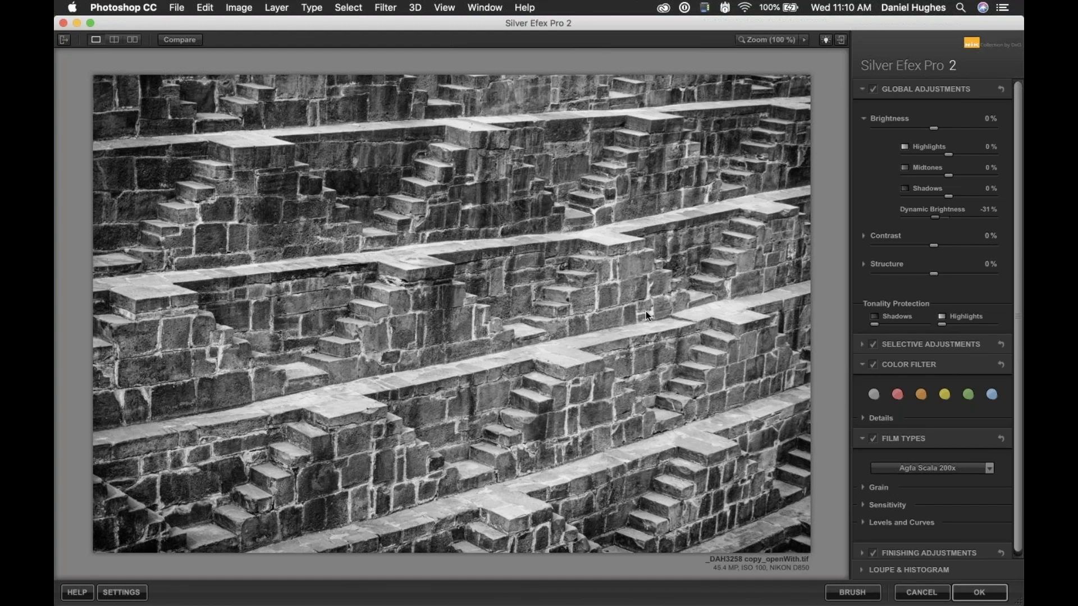
{"action": "left_click", "coordinate": [173, 40]}
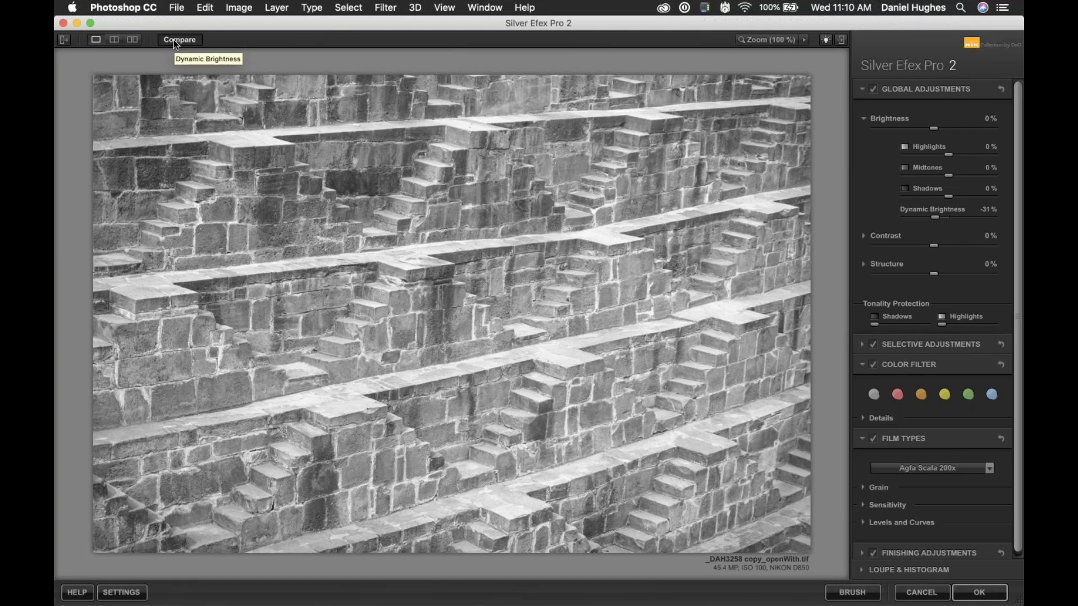
{"action": "left_click", "coordinate": [174, 41]}
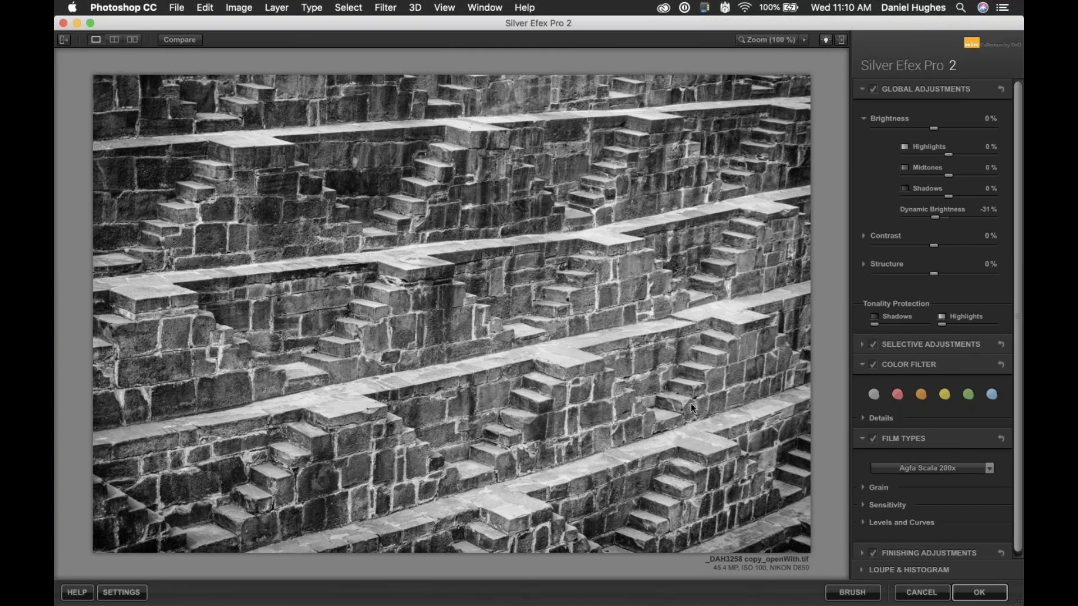
- Apply the Silver Efex Pro 2 black-and-white edit and return to the Photoshop document
{"action": "left_click", "coordinate": [968, 594]}
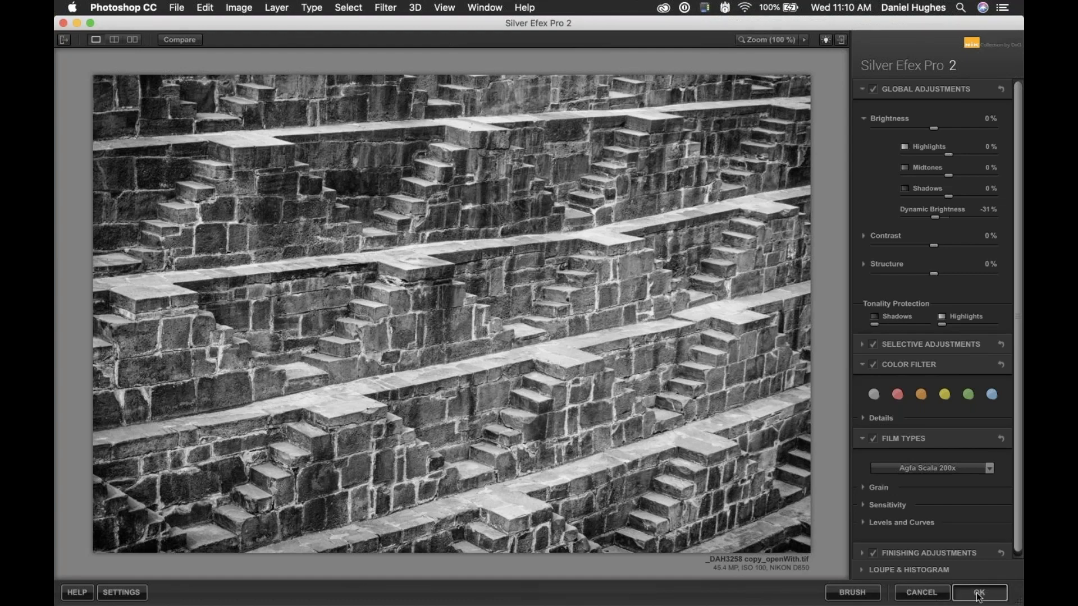
{"action": "left_click", "coordinate": [978, 595]}
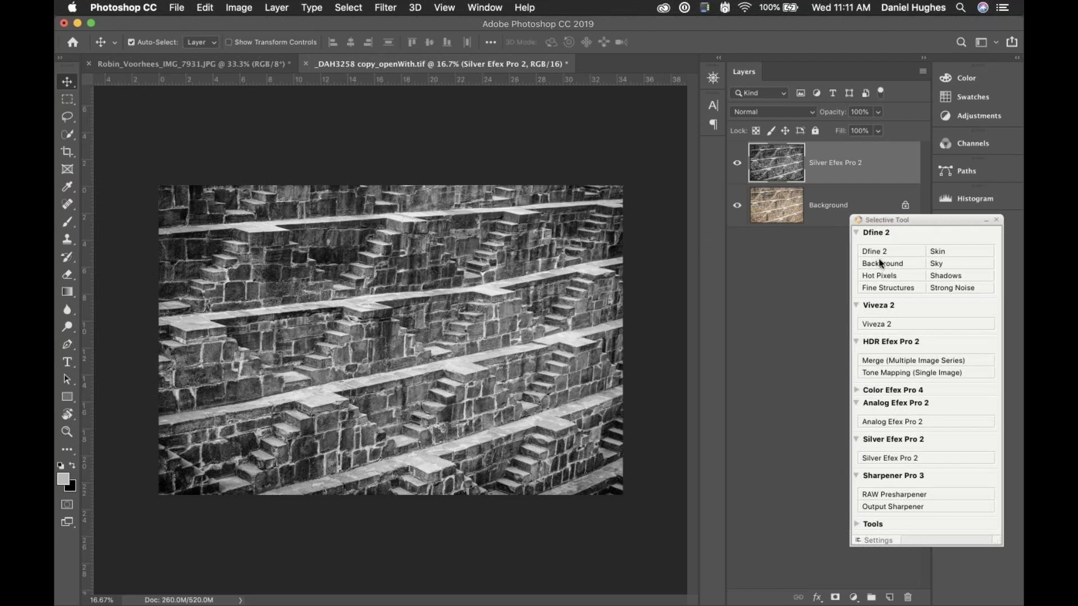
- Move the Selective Tool window clear of the layers and toggle the Silver Efex Pro 2 layer's visibility to compare with the original
{"action": "left_click_drag", "start_coordinate": [931, 221], "coordinate": [891, 251]}
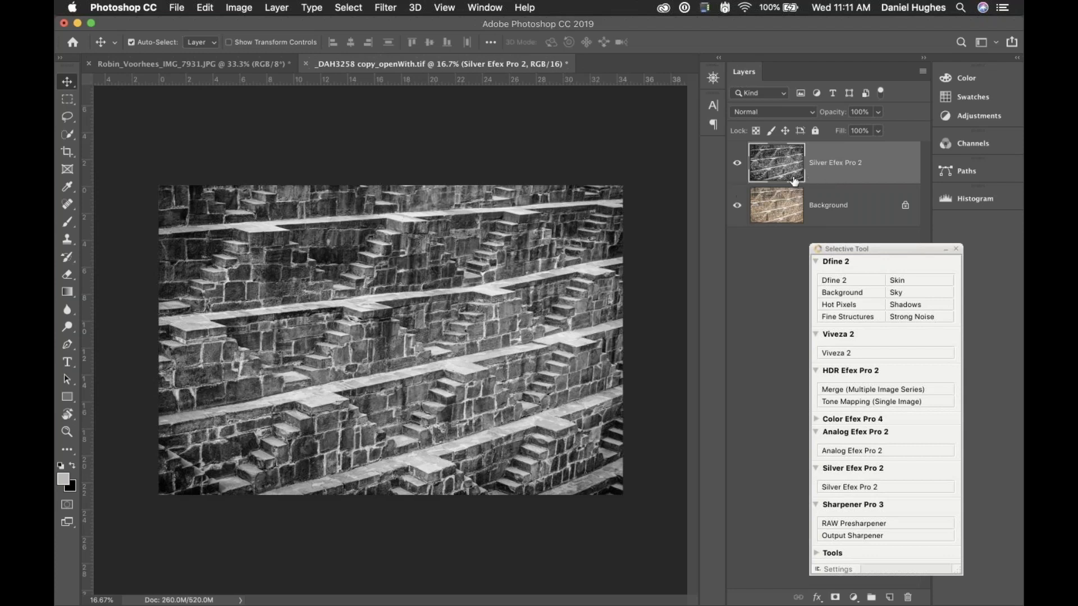
{"action": "left_click", "coordinate": [737, 164]}
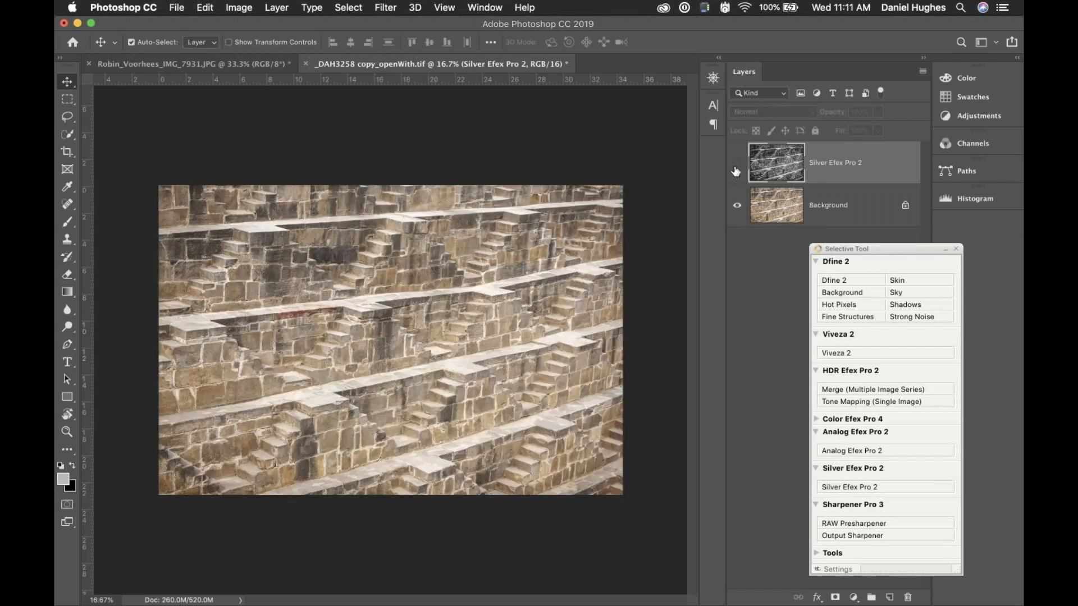
{"action": "left_click", "coordinate": [734, 165]}
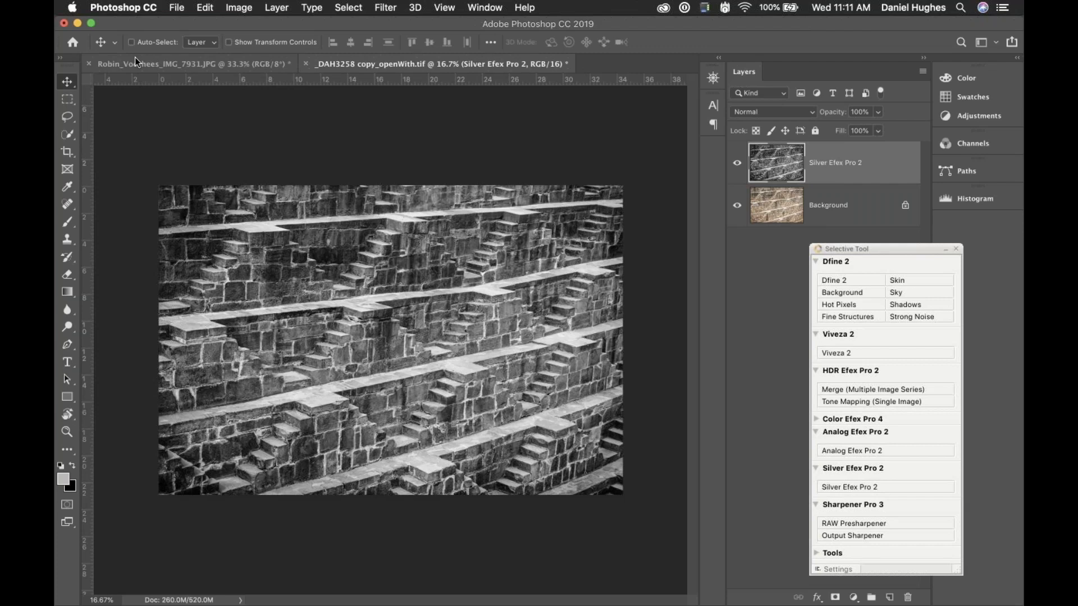
- Switch to DxO PhotoLab 3 with the Westcoast Roadtrip tree image open
{"action": "key", "text": "super+Tab"}
{"action": "key", "text": "super+Tab"}
{"action": "key", "text": "super+Tab"}
{"action": "key", "text": "super+Tab"}
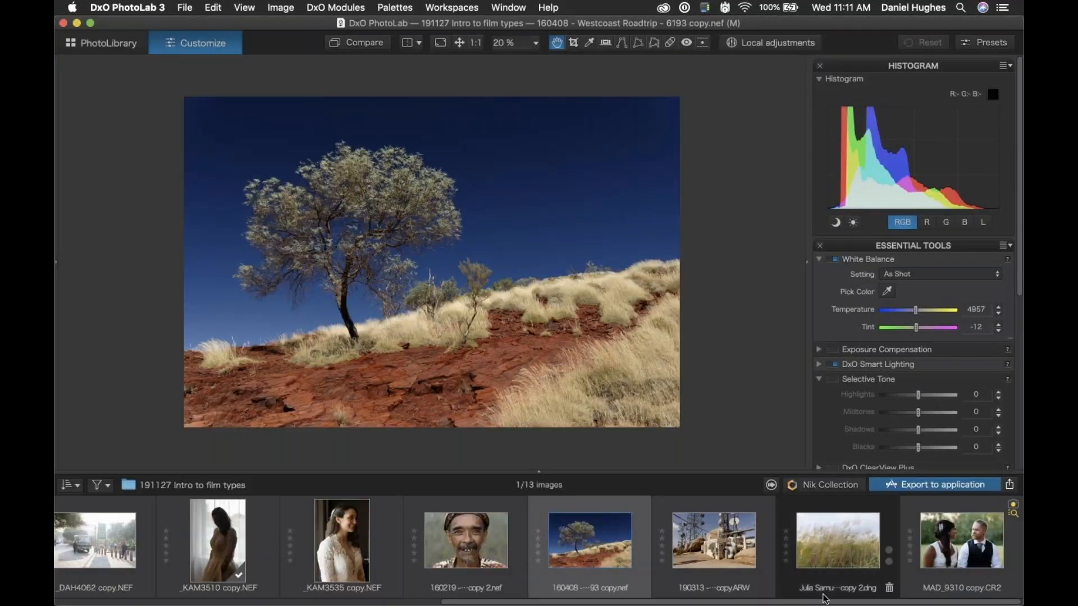
{"action": "mouse_move", "coordinate": [824, 605]}
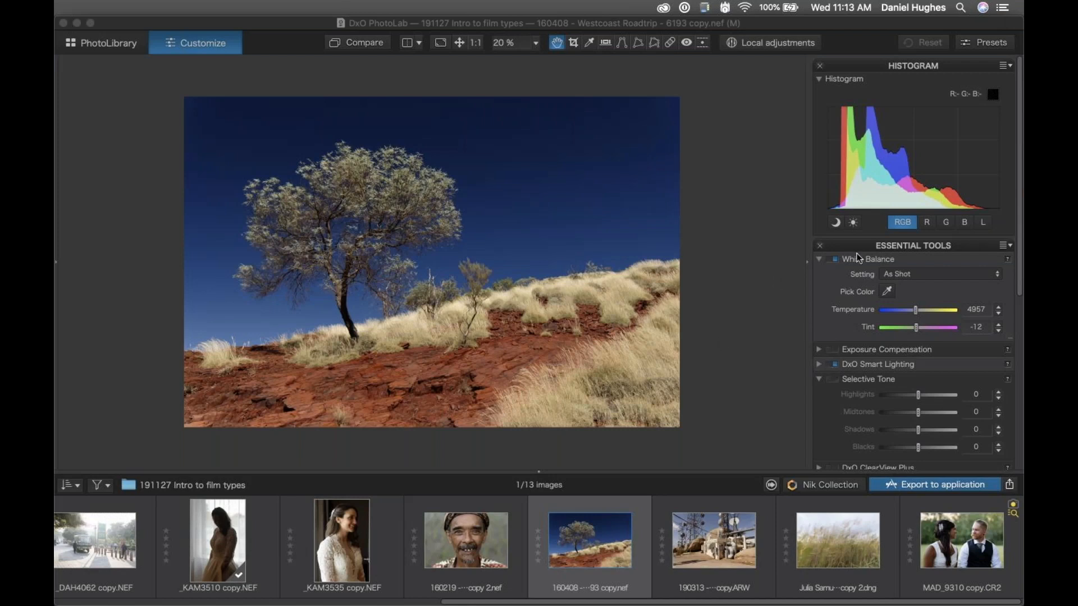
- Collapse the Histogram palette and the Selective Tone, Color Accentuation and Crop sections of the Essential Tools
{"action": "left_click", "coordinate": [861, 63]}
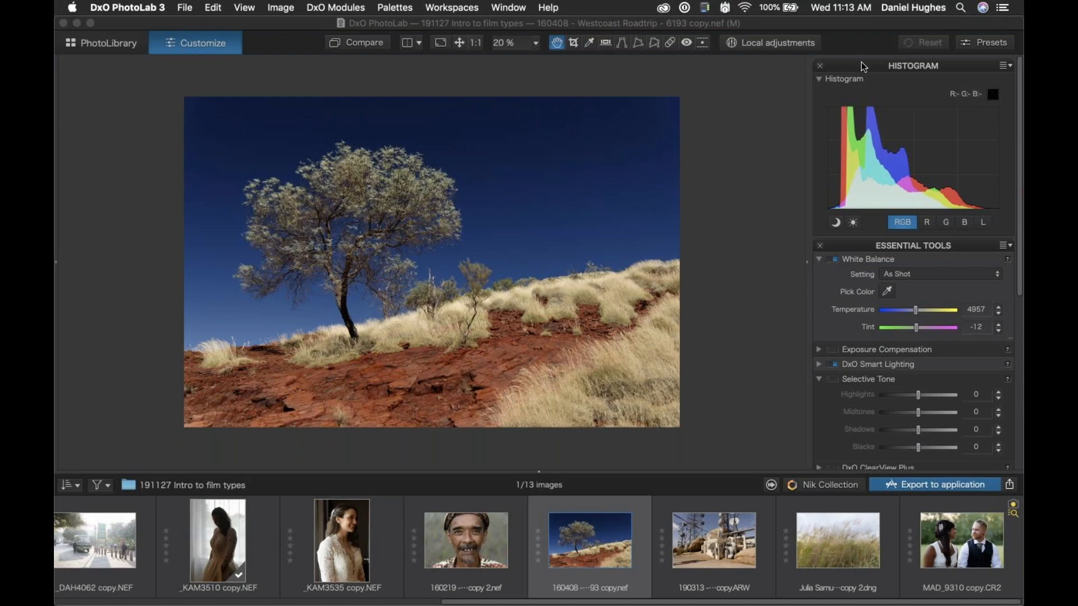
{"action": "left_click", "coordinate": [860, 63]}
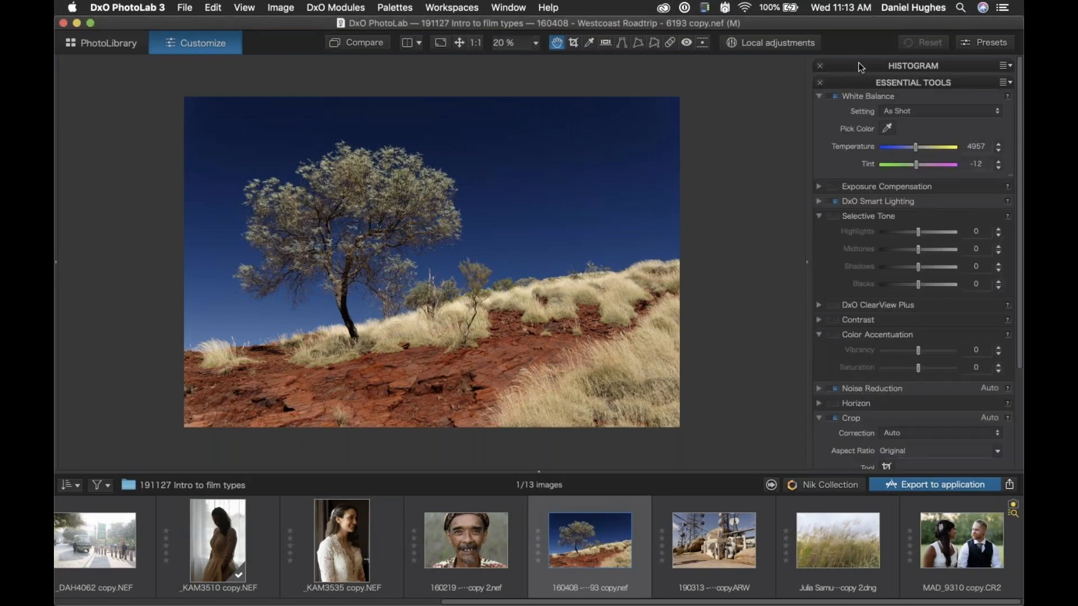
{"action": "left_click", "coordinate": [871, 217]}
{"action": "left_click", "coordinate": [871, 217]}
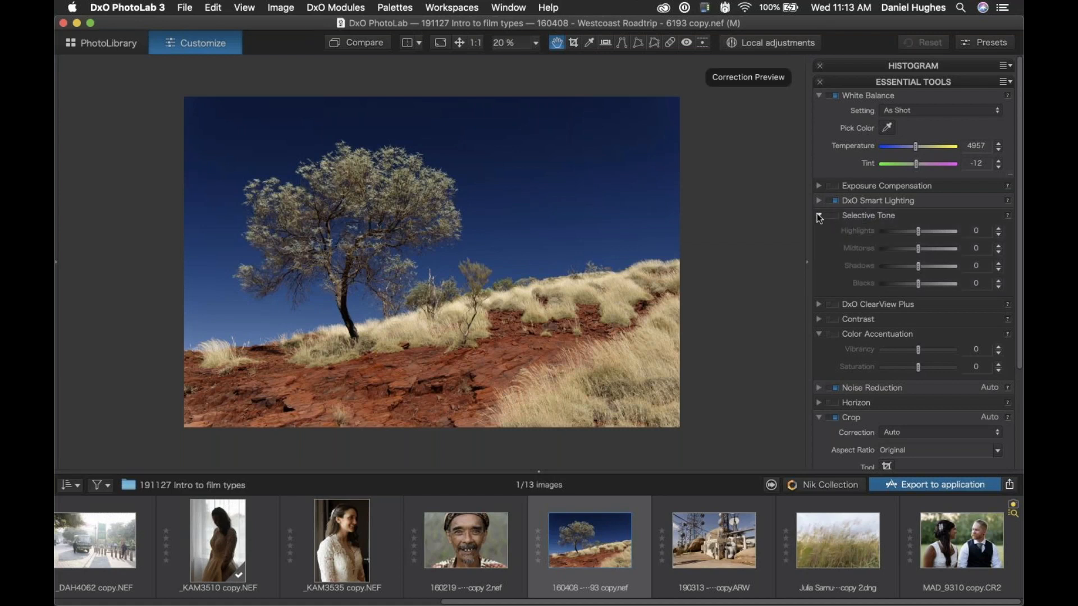
{"action": "left_click", "coordinate": [819, 215]}
{"action": "left_click", "coordinate": [820, 261]}
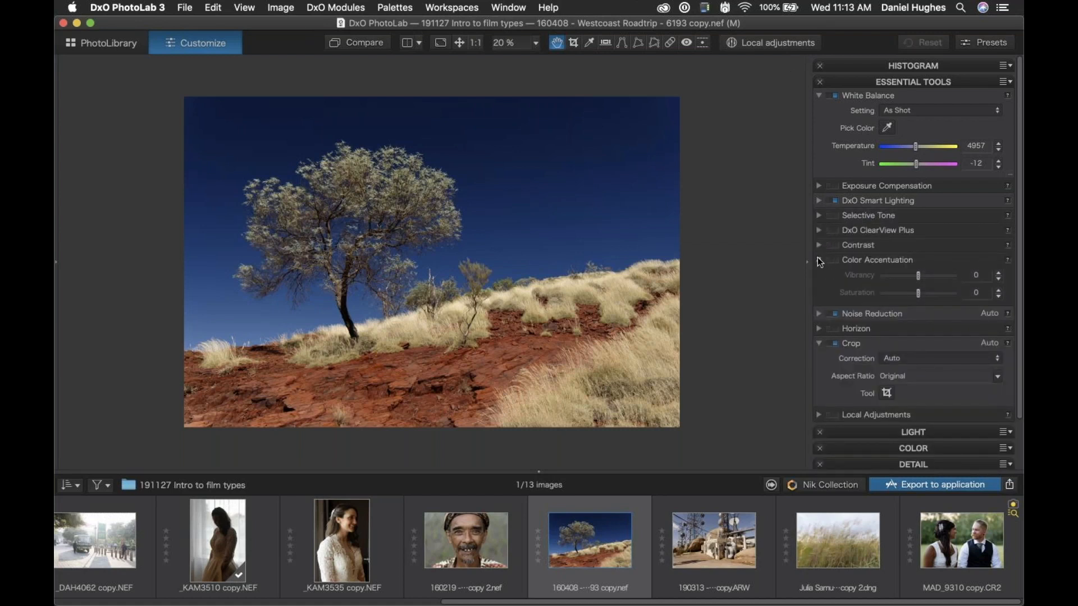
{"action": "left_click", "coordinate": [818, 304]}
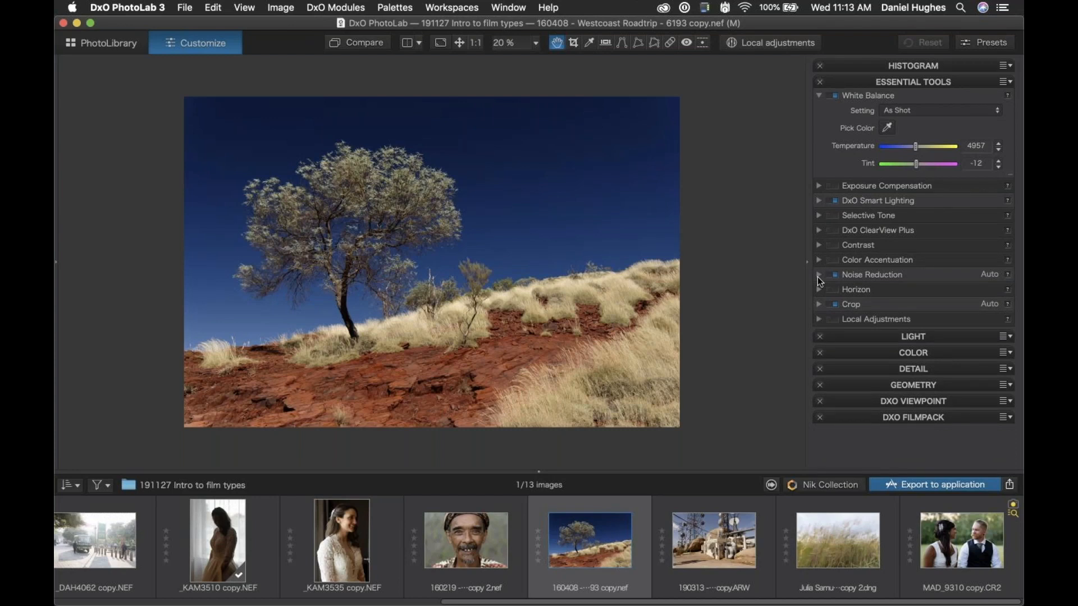
- Compare the photo with White Balance off and on, and set its Temperature to 5109
{"action": "left_click", "coordinate": [836, 96]}
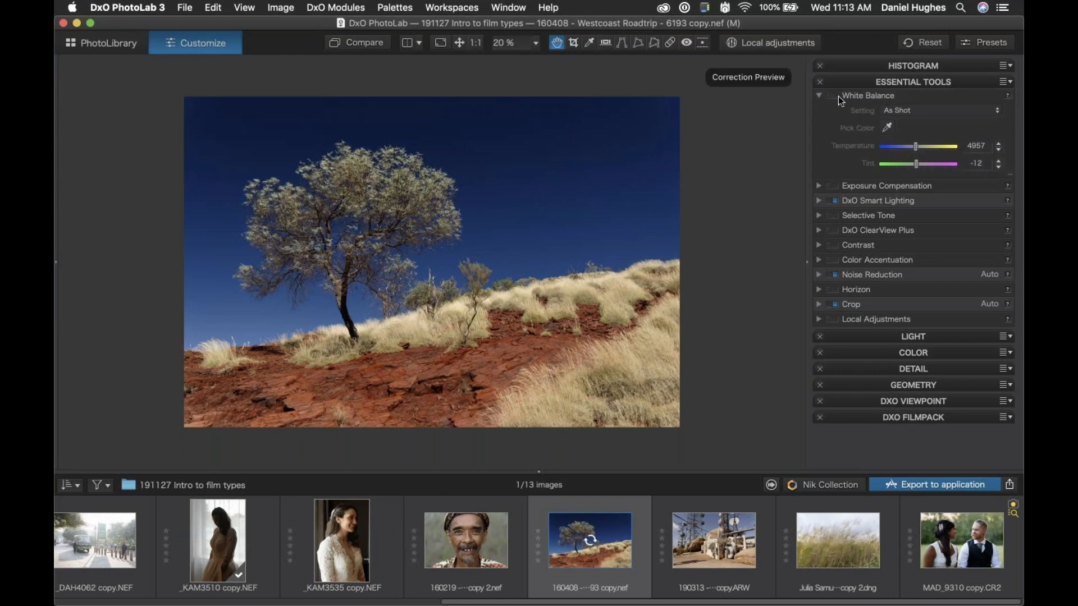
{"action": "left_click", "coordinate": [837, 96]}
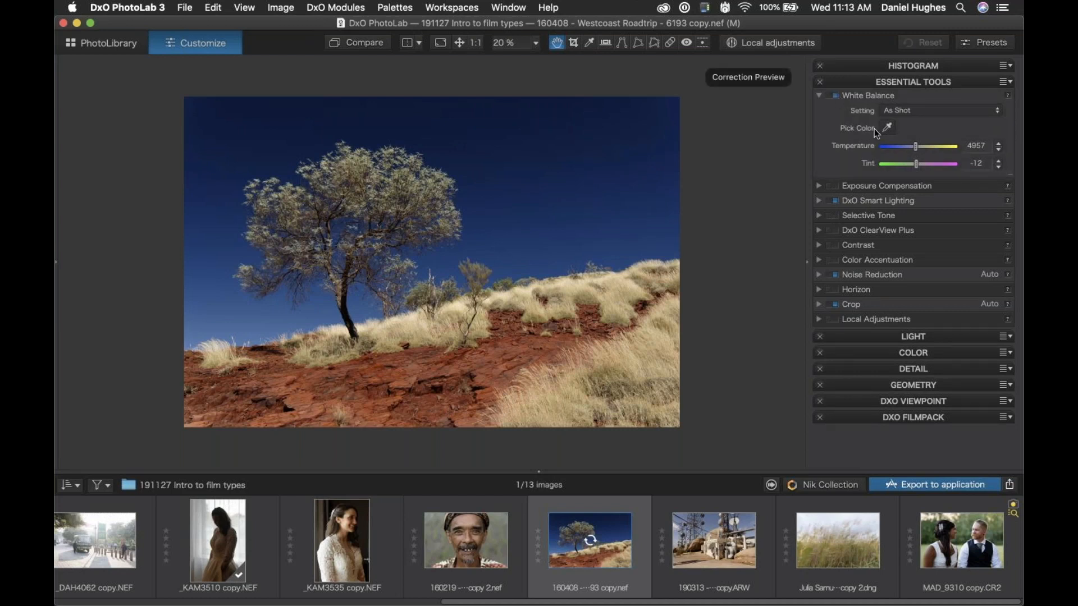
{"action": "left_click", "coordinate": [915, 147]}
{"action": "left_click_drag", "start_coordinate": [916, 147], "coordinate": [916, 149]}
- Compare the photo with DxO Smart Lighting off and with DxO ClearView Plus on, restoring both corrections to their original state
{"action": "left_click", "coordinate": [835, 200]}
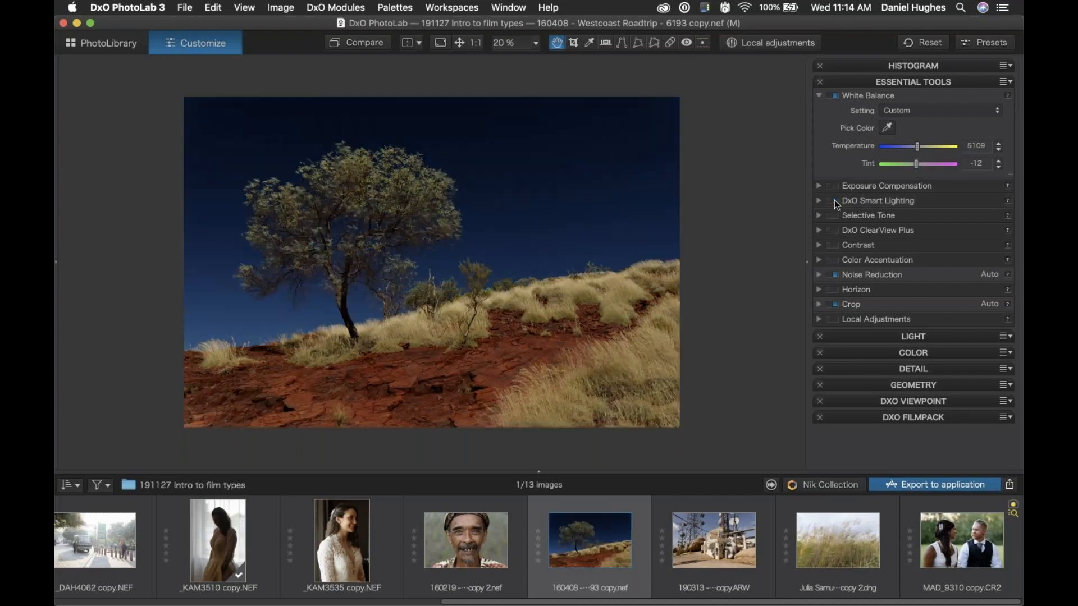
{"action": "left_click", "coordinate": [835, 200]}
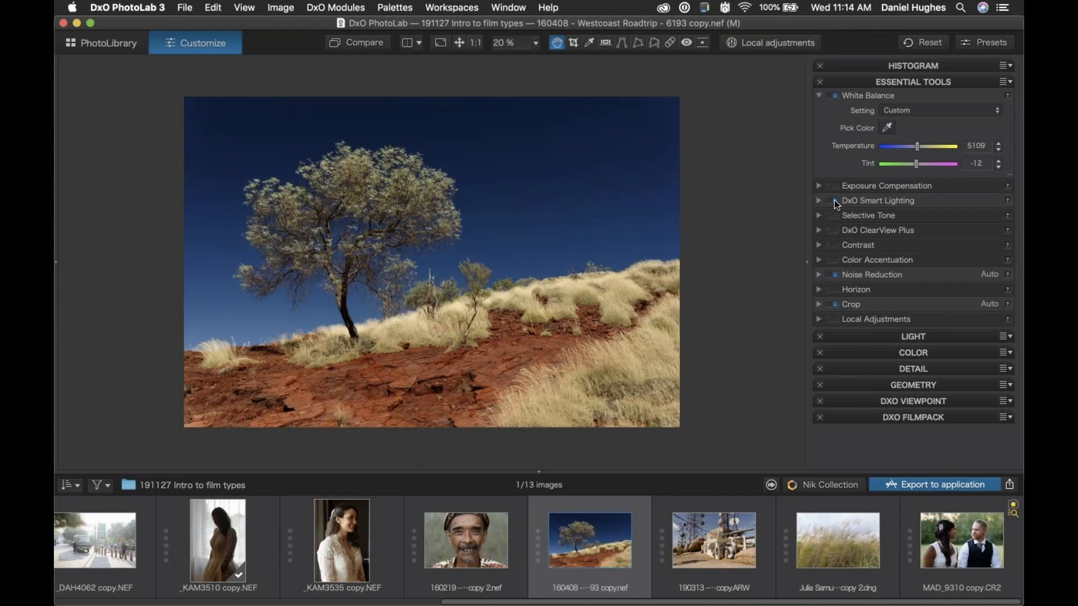
{"action": "left_click", "coordinate": [834, 230]}
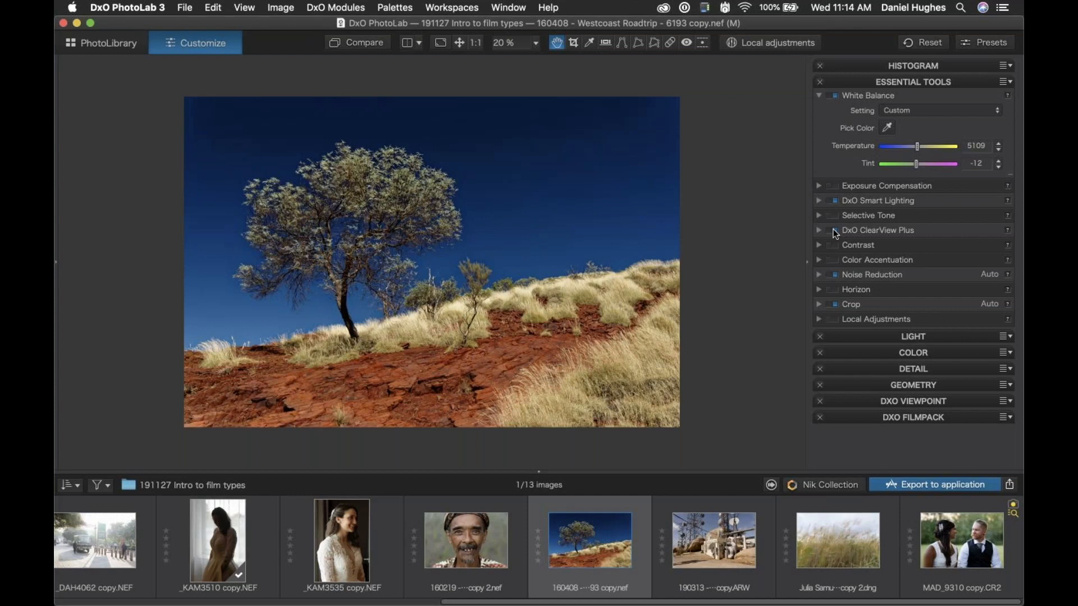
{"action": "left_click", "coordinate": [835, 232]}
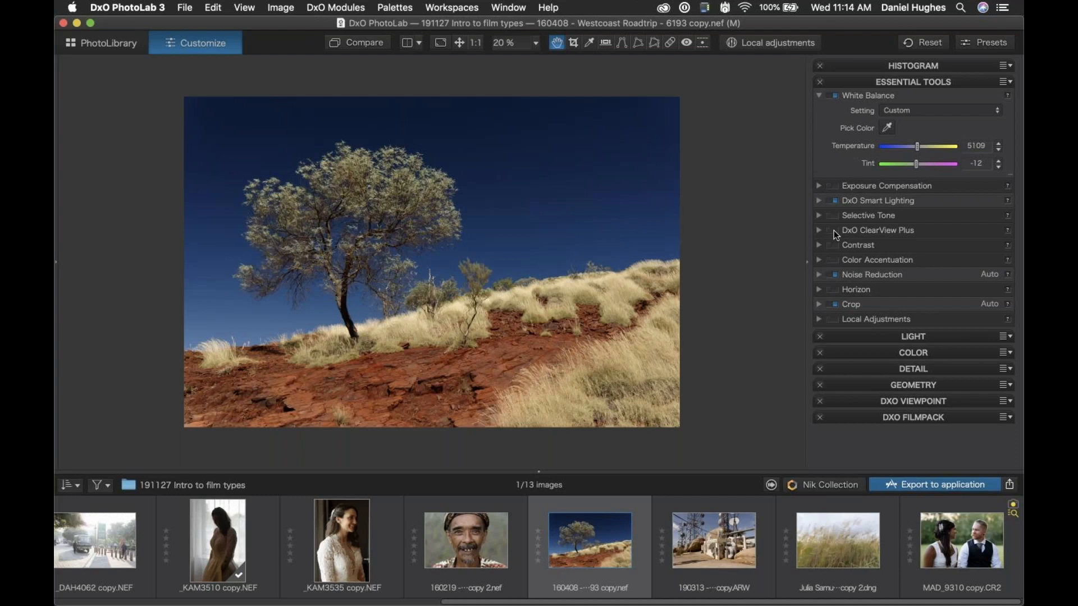
- Try DxO ClearView Plus at an intensity of 14, and switch the correction off again
{"action": "left_click", "coordinate": [834, 230]}
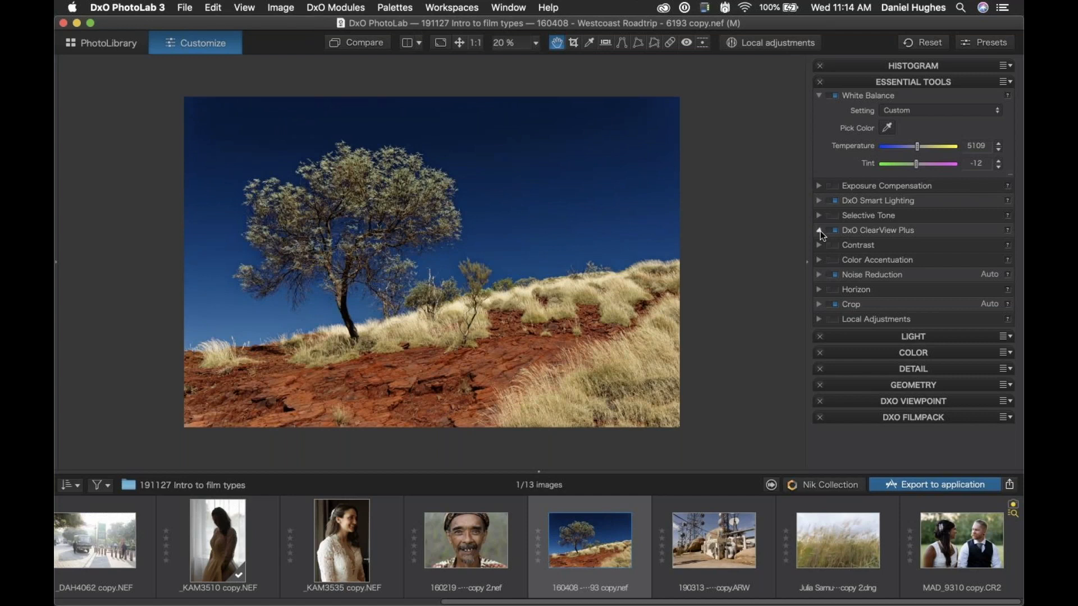
{"action": "left_click", "coordinate": [820, 231]}
{"action": "left_click_drag", "start_coordinate": [919, 245], "coordinate": [893, 247]}
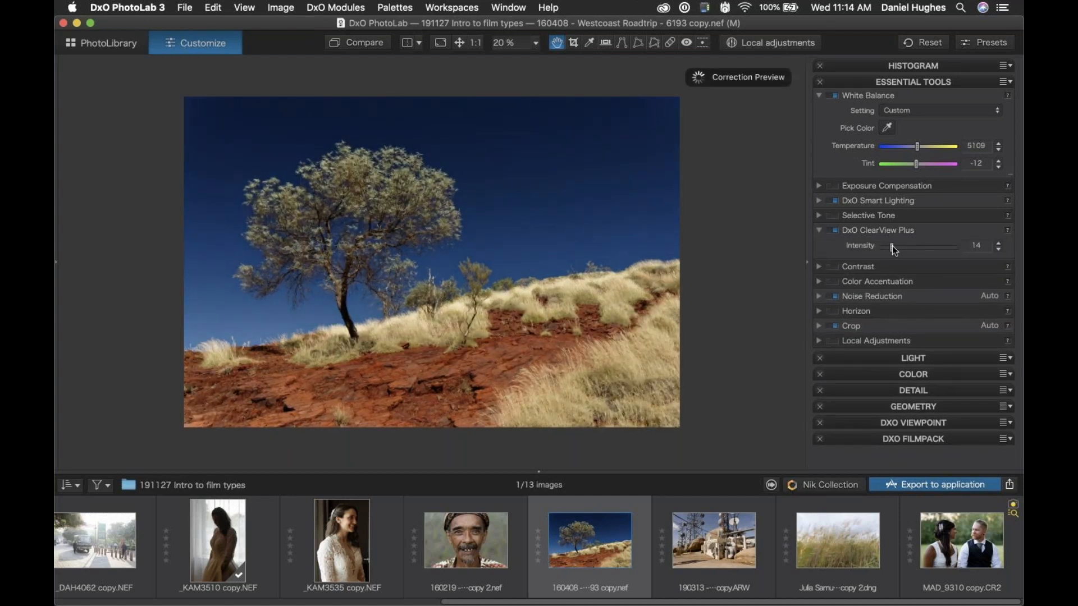
{"action": "left_click", "coordinate": [836, 230]}
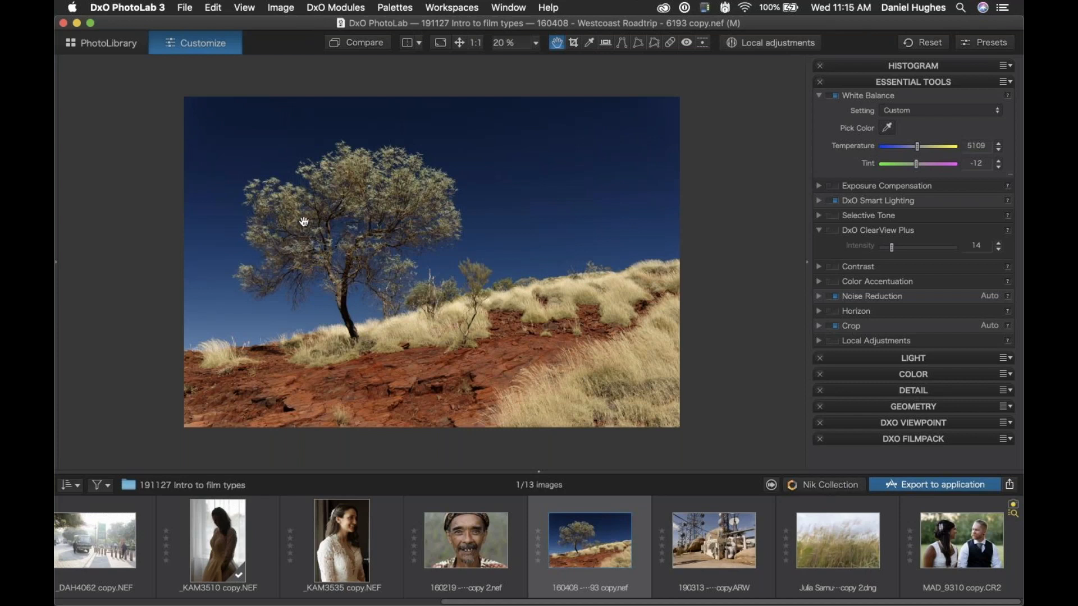
- Look at the folder in the PhotoLibrary and send the Westcoast Roadtrip tree image to Silver Efex Pro 2 from the Nik Collection
{"action": "left_click", "coordinate": [111, 45]}
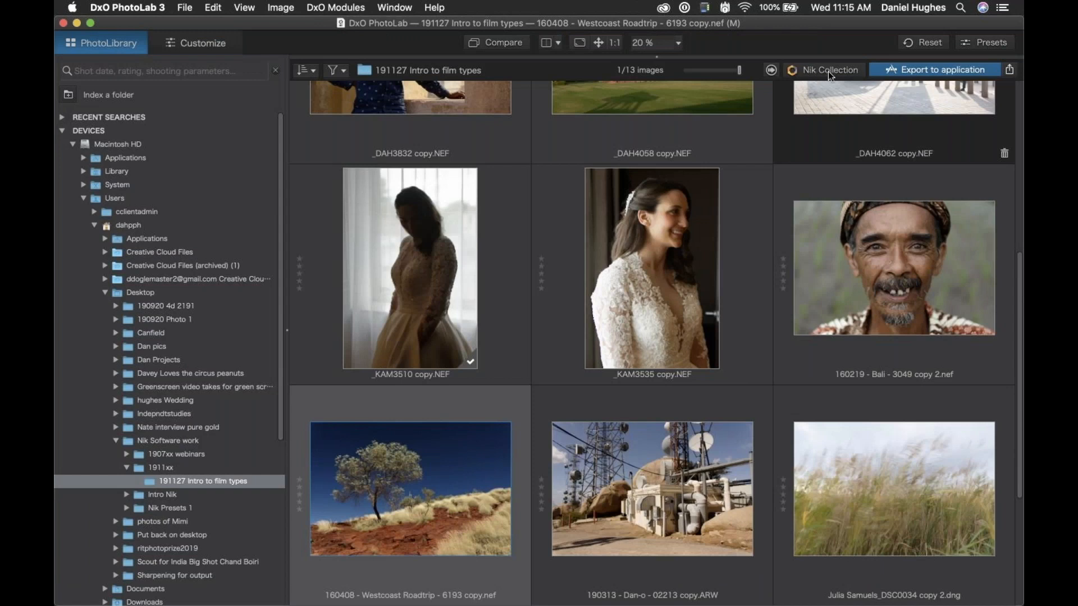
{"action": "left_click", "coordinate": [194, 38]}
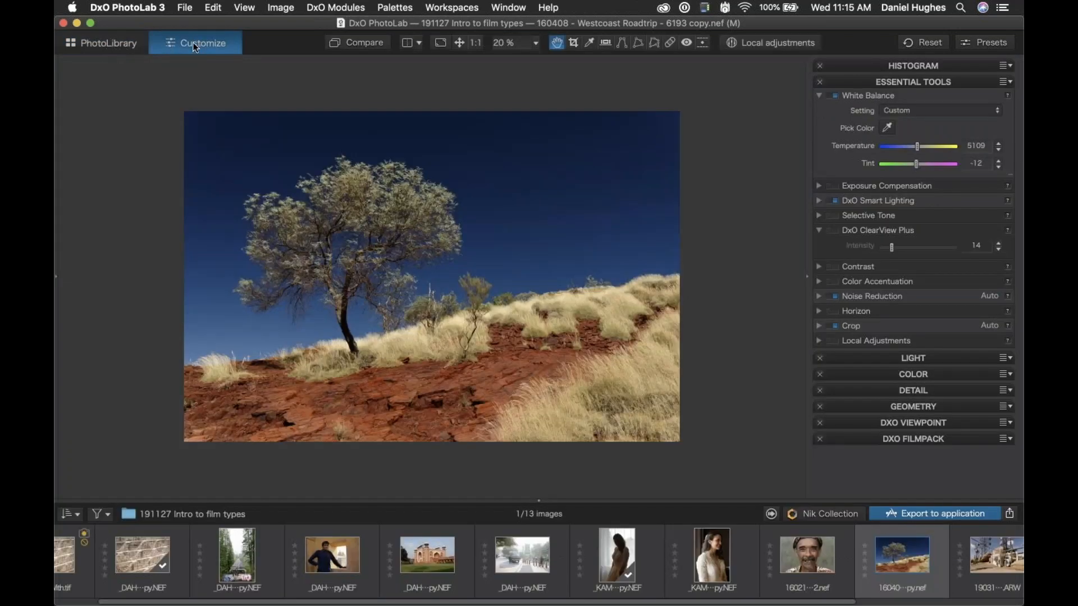
{"action": "left_click", "coordinate": [817, 514]}
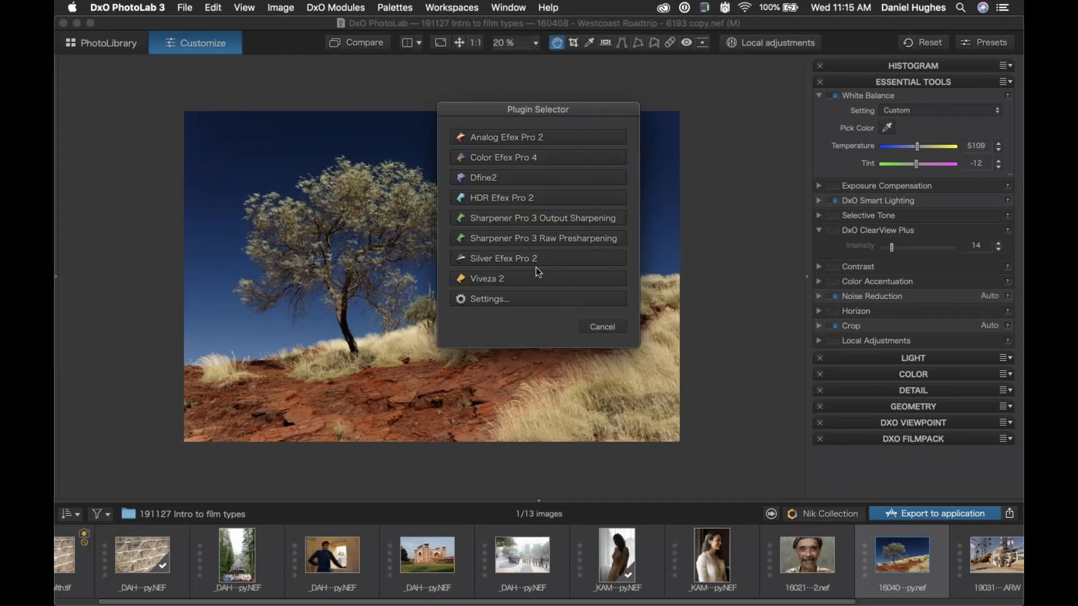
{"action": "left_click", "coordinate": [521, 258]}
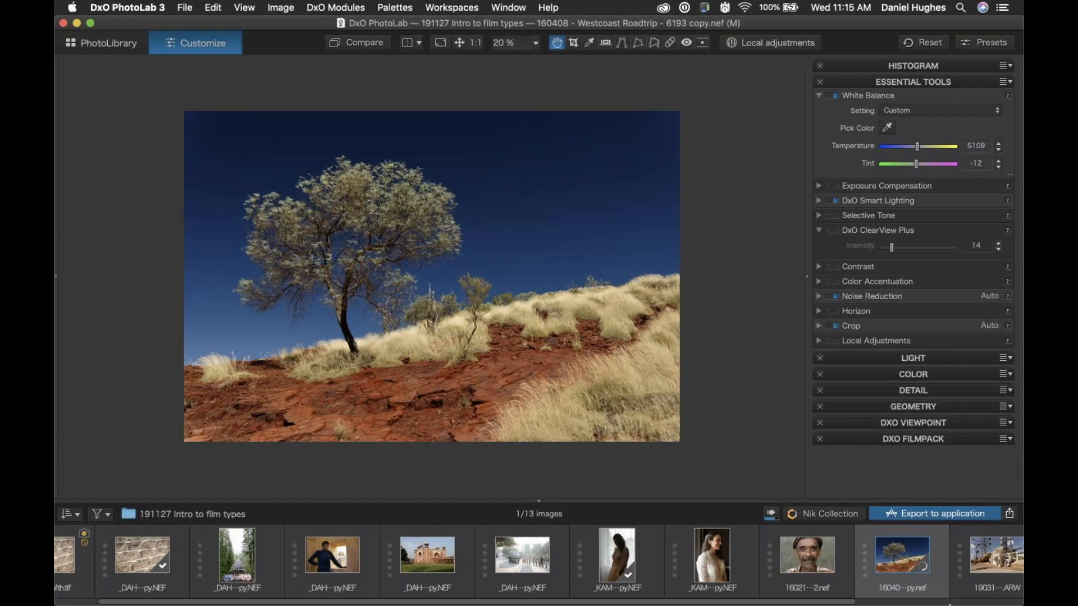
{"action": "mouse_move", "coordinate": [962, 605]}
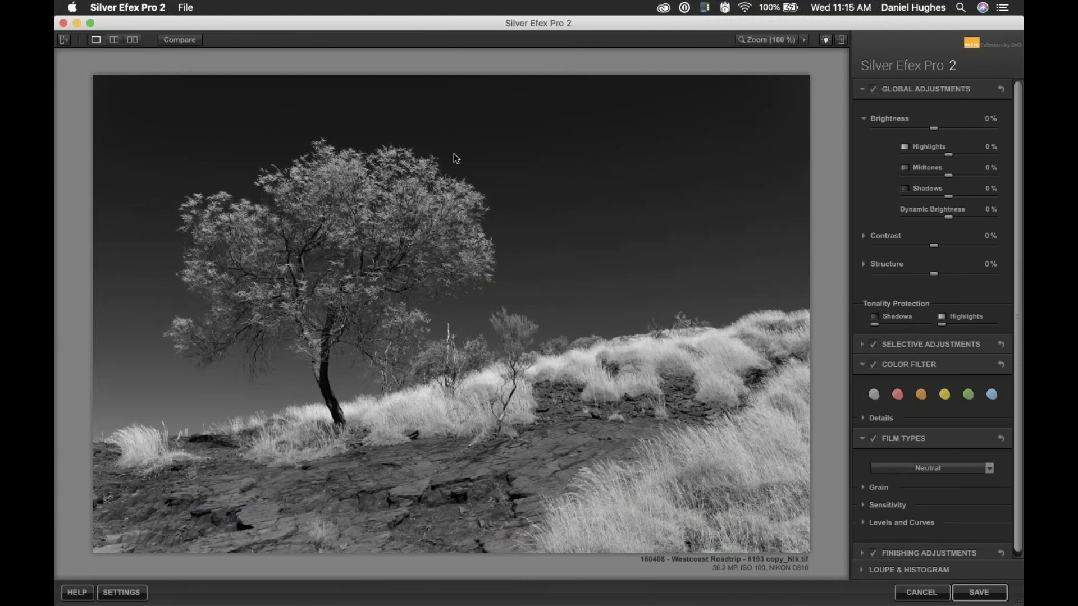
- Collapse the Global Adjustments and Color Filter sections and apply the Ilford Pan 100 film type
{"action": "left_click", "coordinate": [923, 87]}
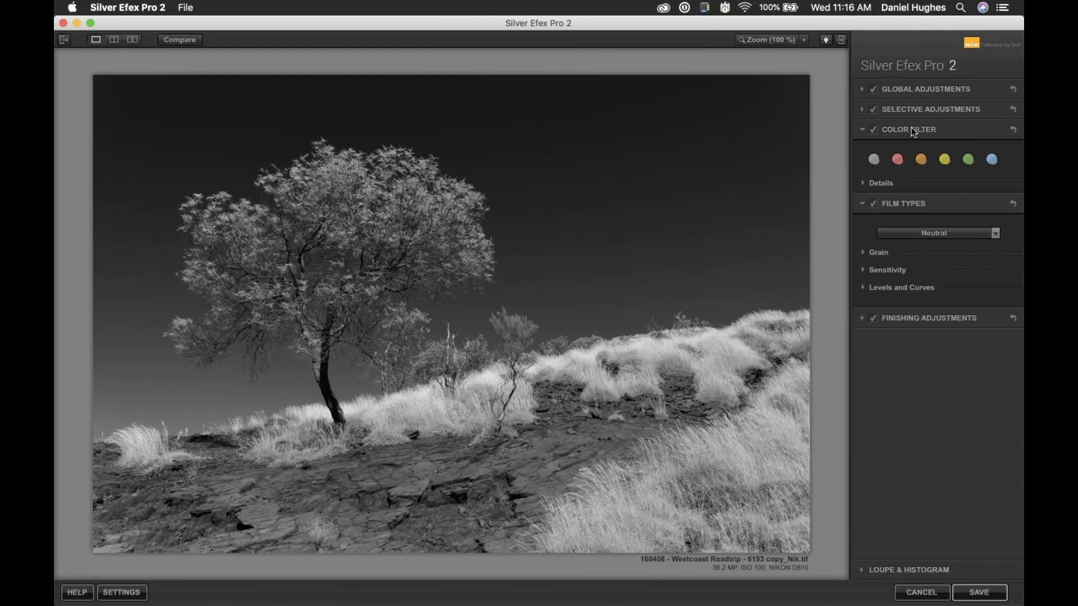
{"action": "left_click", "coordinate": [911, 130]}
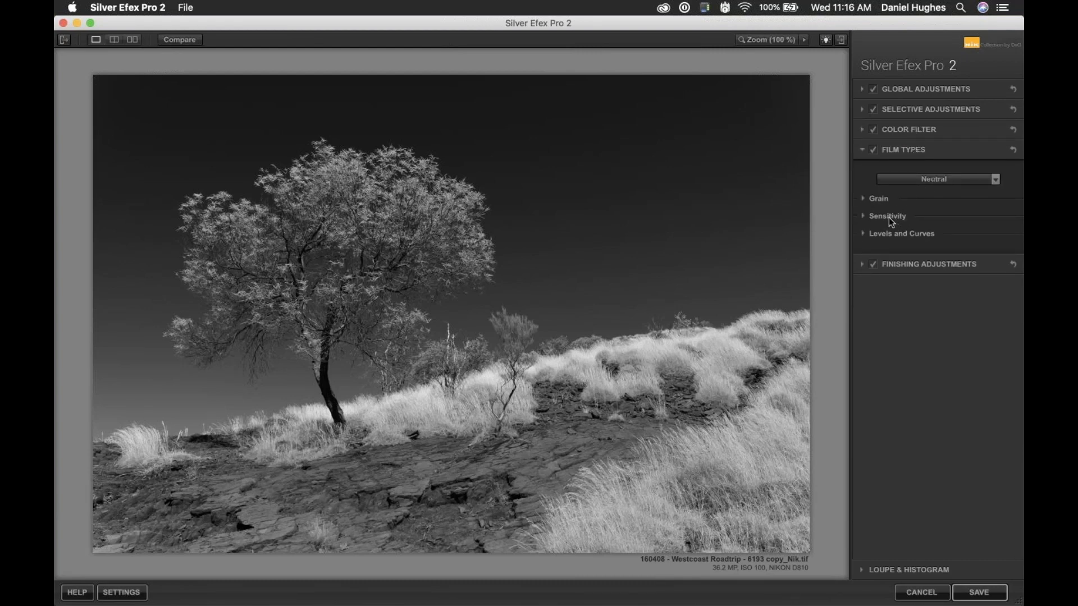
{"action": "left_click", "coordinate": [995, 179]}
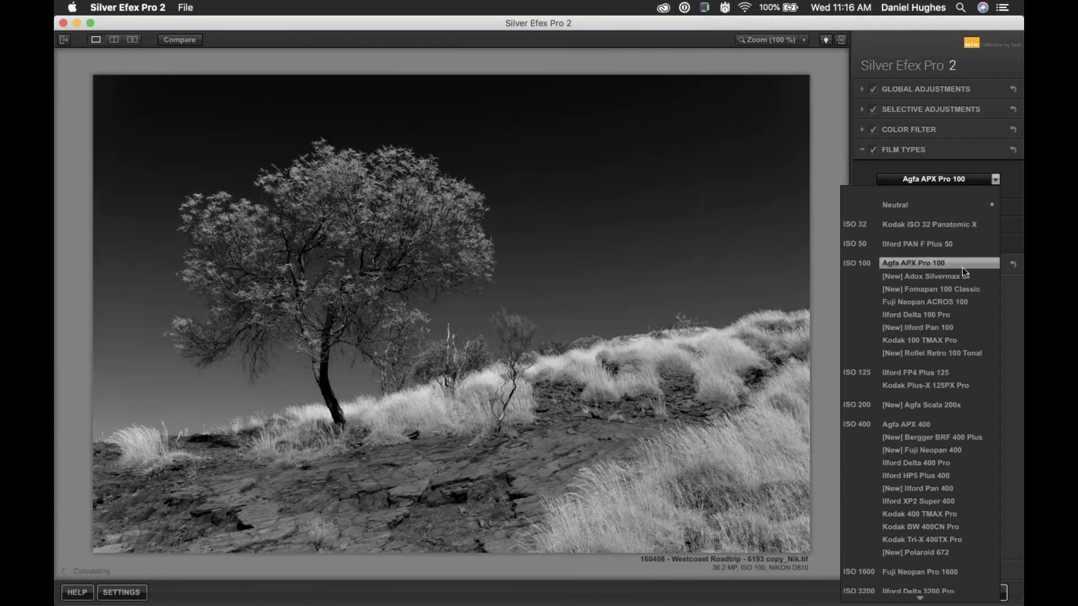
{"action": "scroll", "coordinate": [962, 379], "scroll_direction": "down", "scroll_amount": 5}
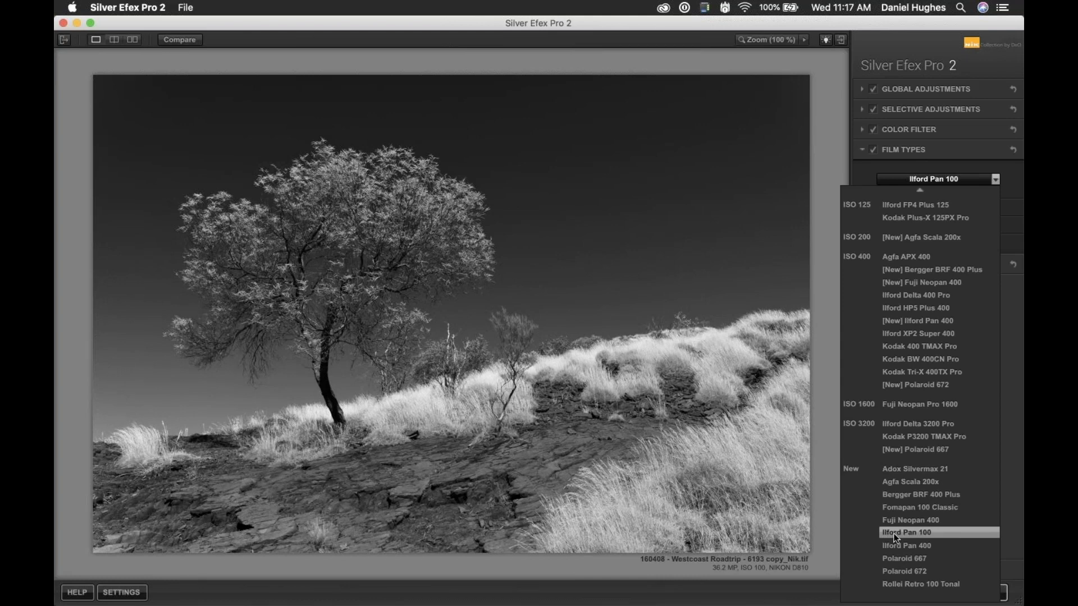
{"action": "left_click", "coordinate": [897, 534]}
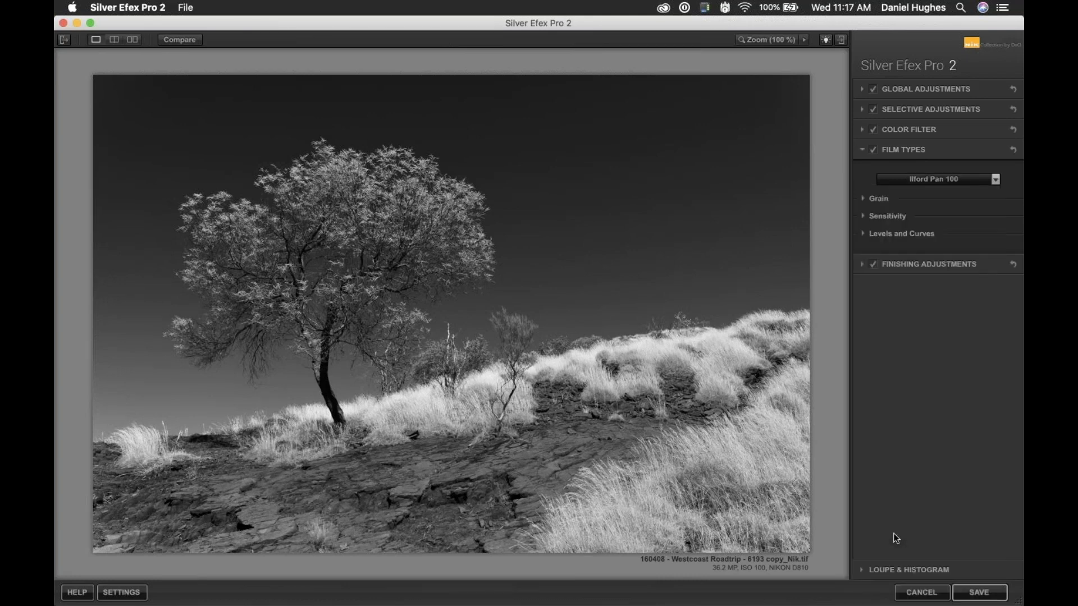
- Expand the Grain settings and set Grain per pixel to 191 while viewing the sky at 100 %
{"action": "left_click", "coordinate": [863, 200]}
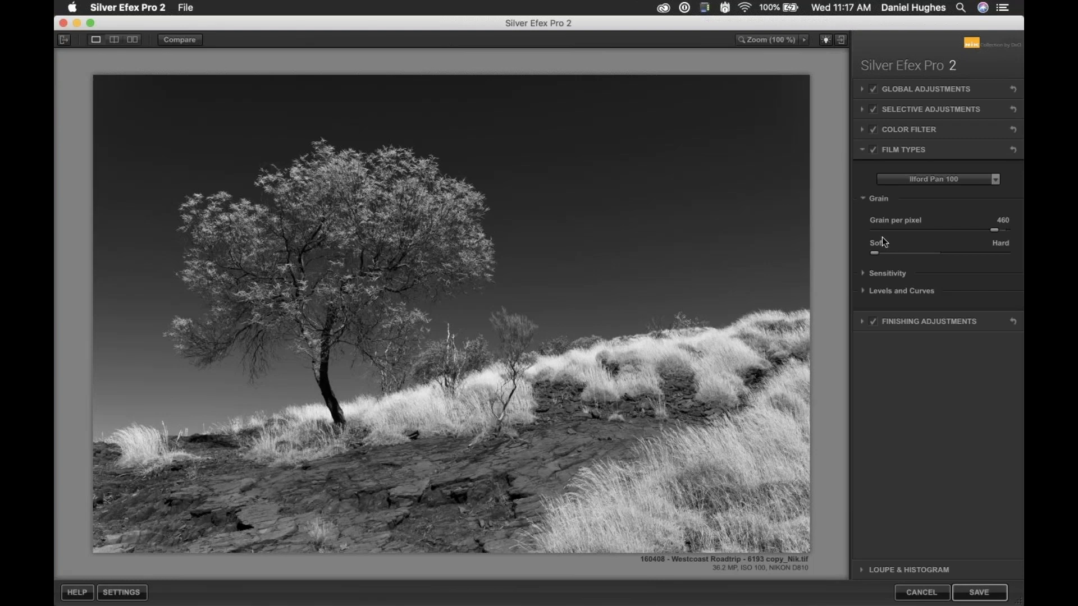
{"action": "left_click", "coordinate": [767, 44]}
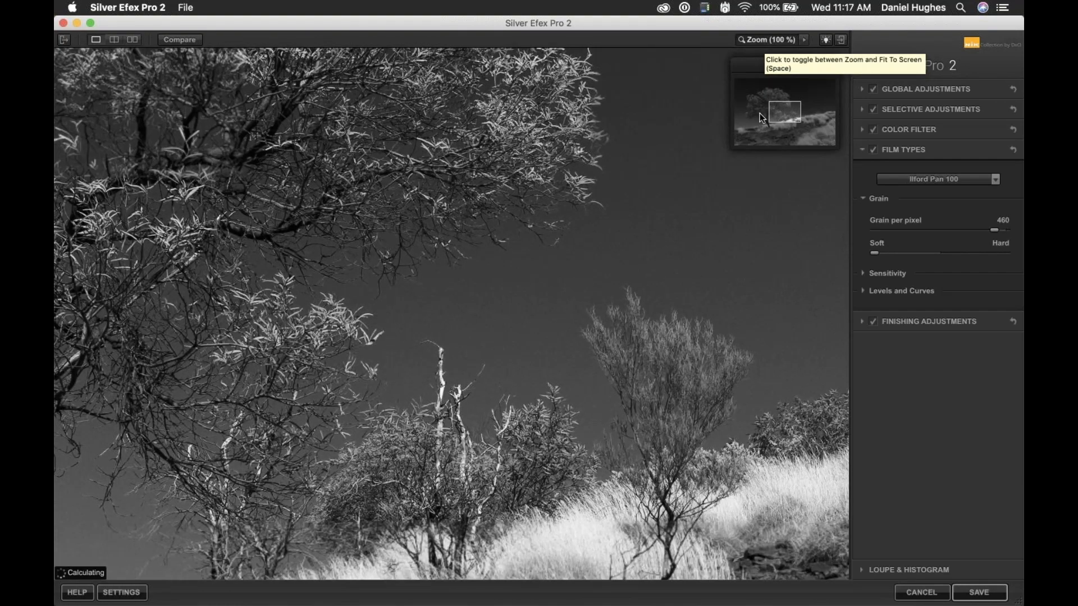
{"action": "left_click_drag", "start_coordinate": [779, 116], "coordinate": [800, 118]}
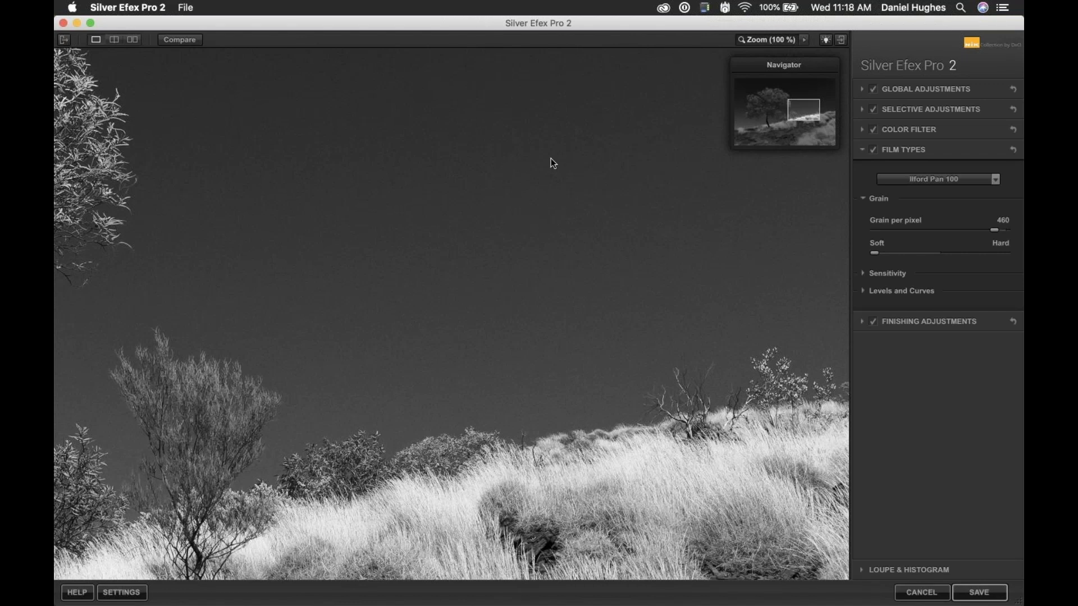
{"action": "left_click", "coordinate": [911, 230]}
{"action": "left_click", "coordinate": [896, 231]}
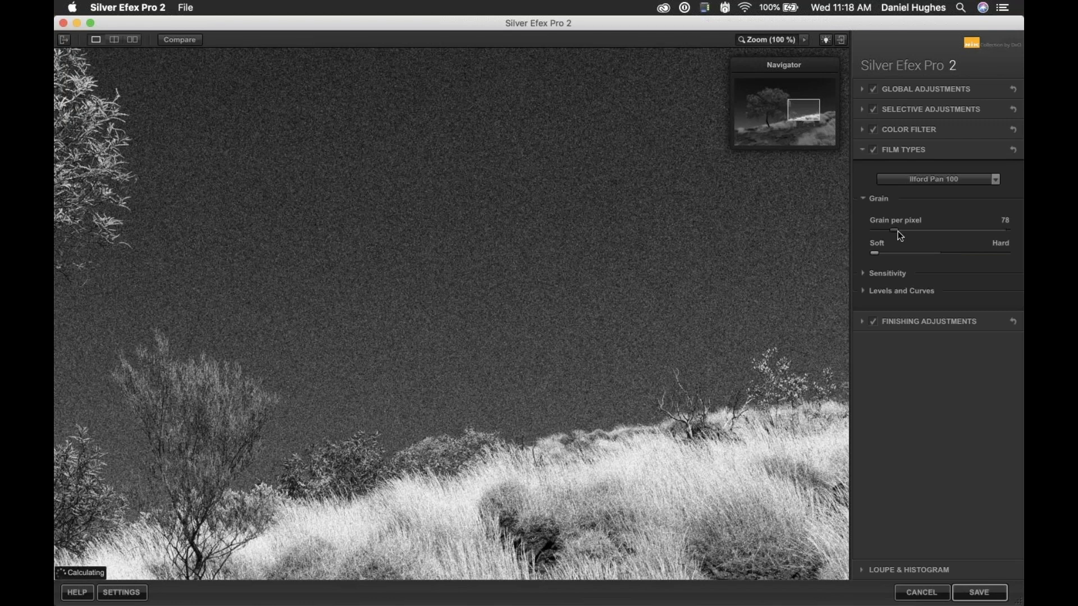
{"action": "left_click_drag", "start_coordinate": [898, 231], "coordinate": [919, 234]}
{"action": "left_click", "coordinate": [919, 233]}
- Inspect the grain in the rocks and grass, trying Grain per pixel values of 105, 42 and 1
{"action": "left_click_drag", "start_coordinate": [798, 112], "coordinate": [805, 132]}
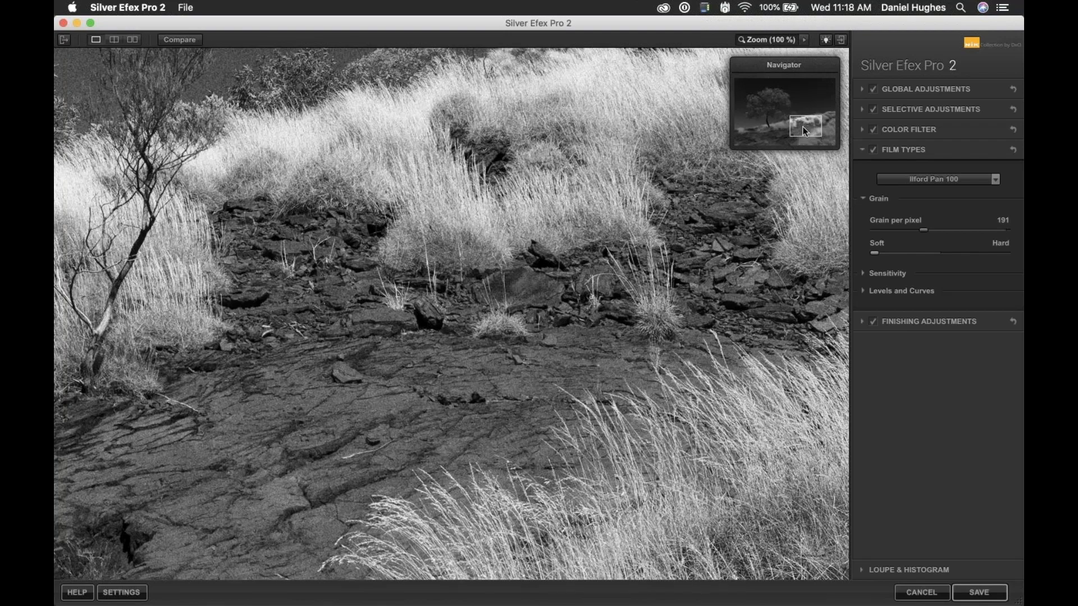
{"action": "left_click_drag", "start_coordinate": [803, 126], "coordinate": [741, 149]}
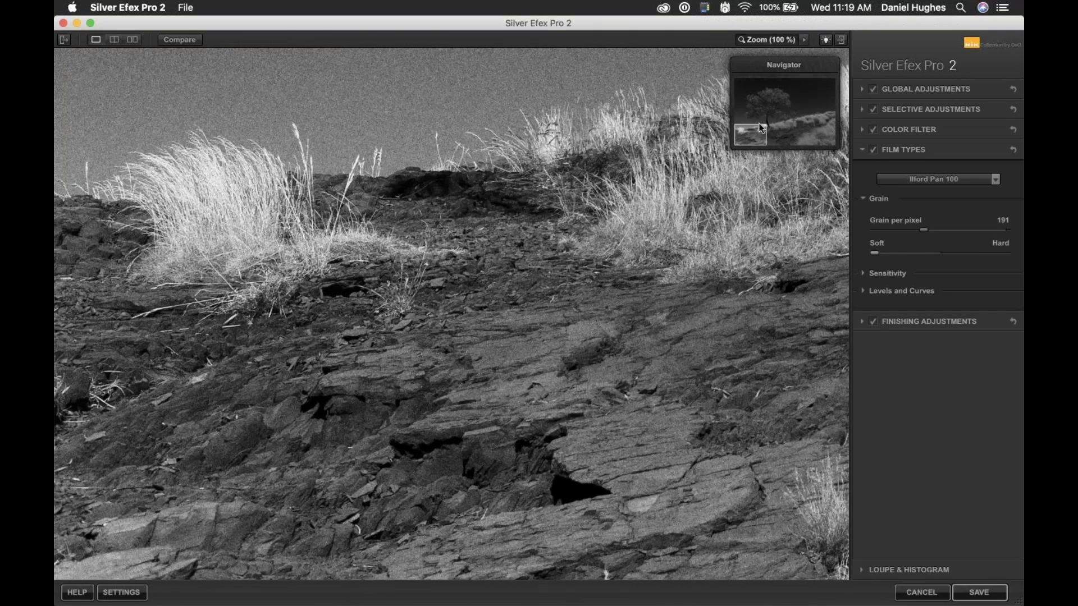
{"action": "left_click_drag", "start_coordinate": [920, 230], "coordinate": [901, 228]}
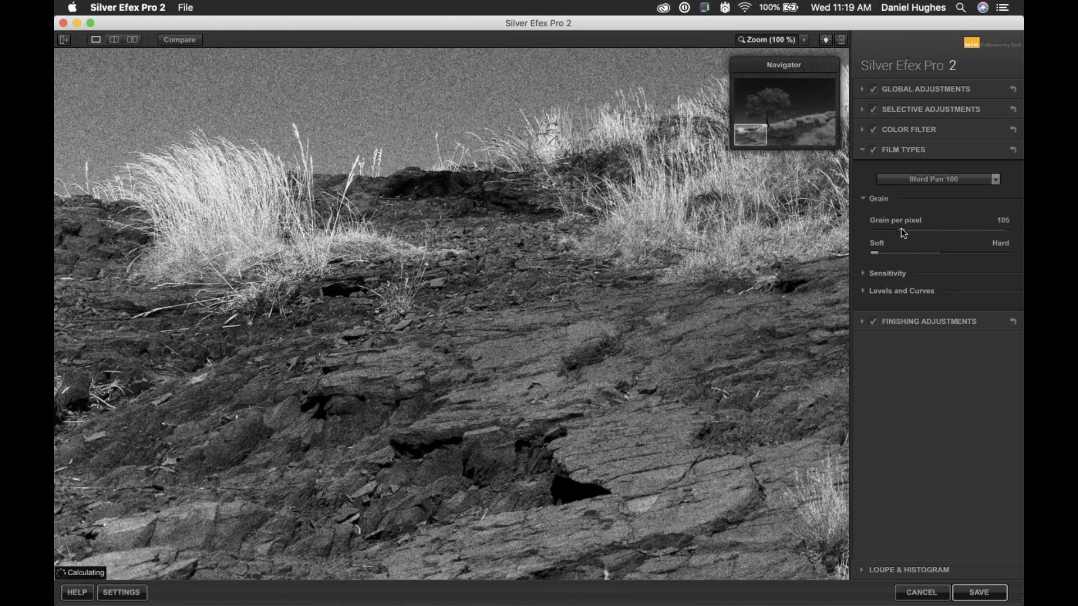
{"action": "left_click_drag", "start_coordinate": [754, 134], "coordinate": [754, 125]}
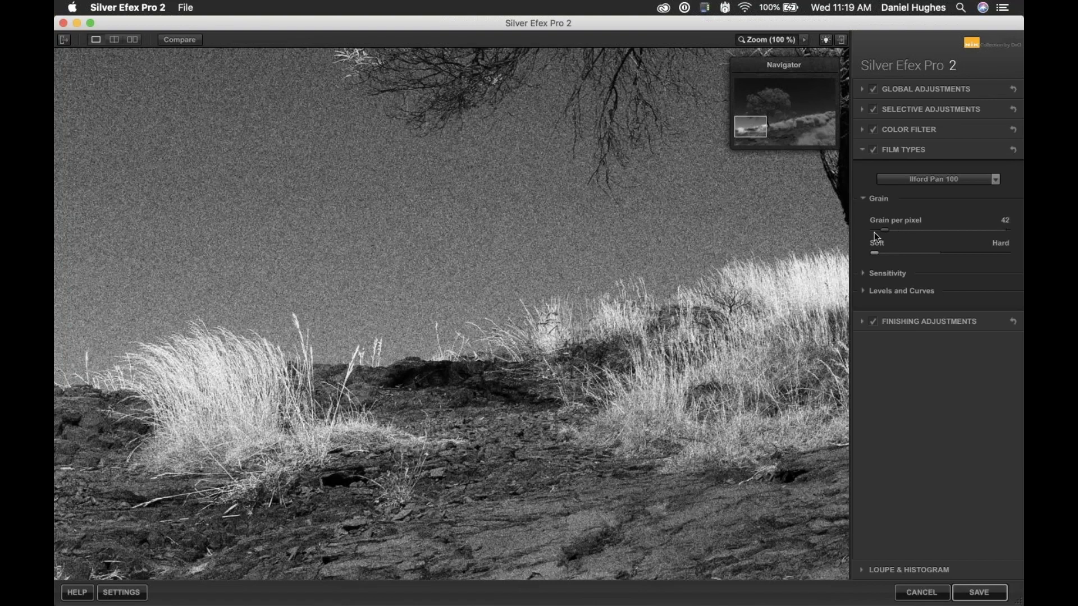
{"action": "left_click_drag", "start_coordinate": [875, 233], "coordinate": [859, 233]}
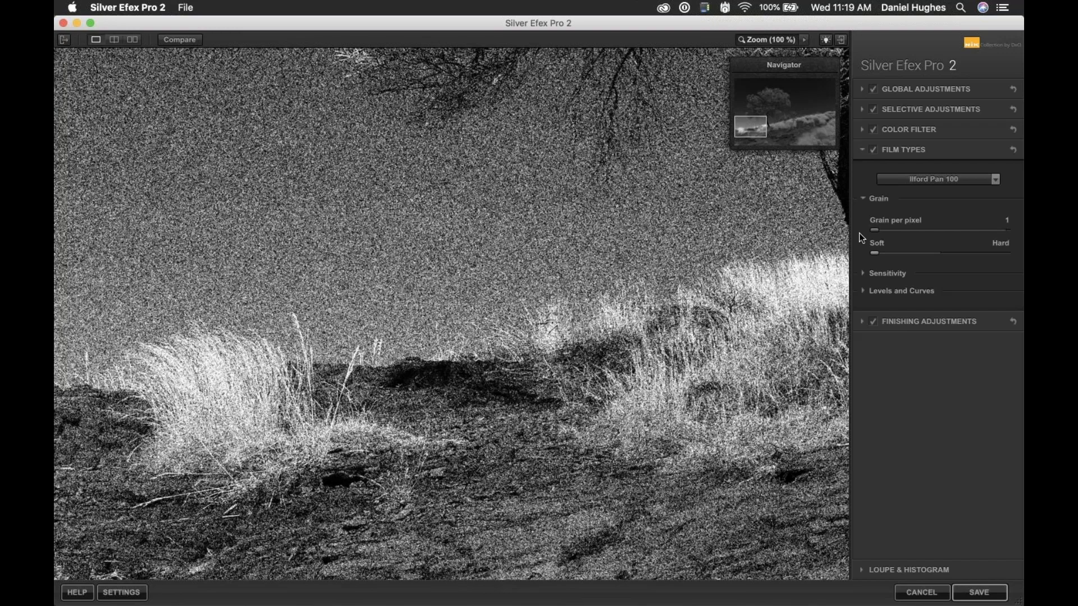
- Set Grain per pixel to 47 with the whole image in view, and examine the grain at 50 % and 100 %
{"action": "left_click", "coordinate": [752, 247]}
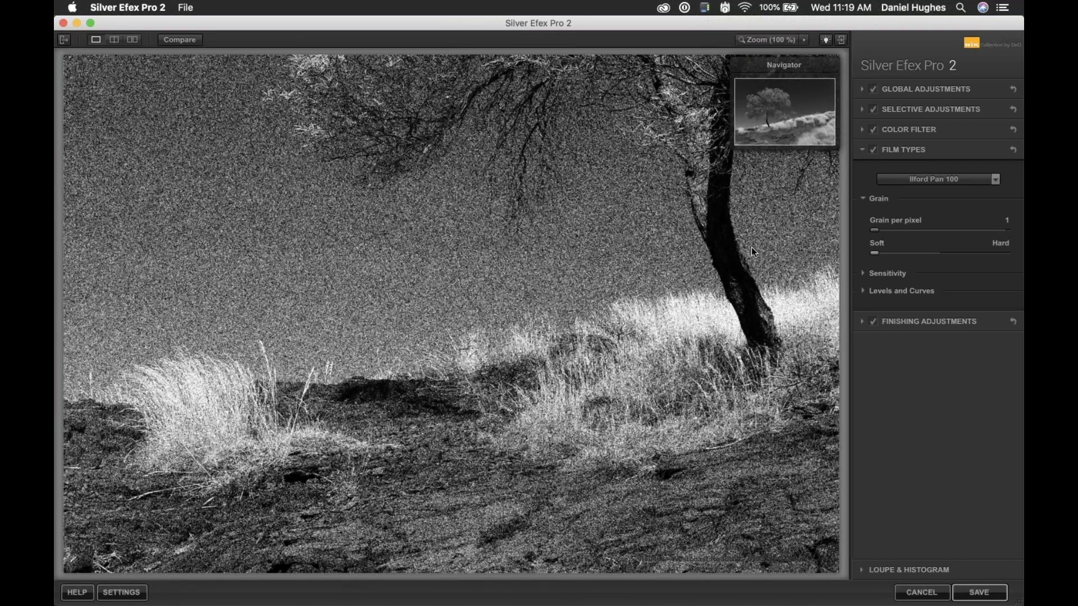
{"action": "left_click", "coordinate": [751, 251]}
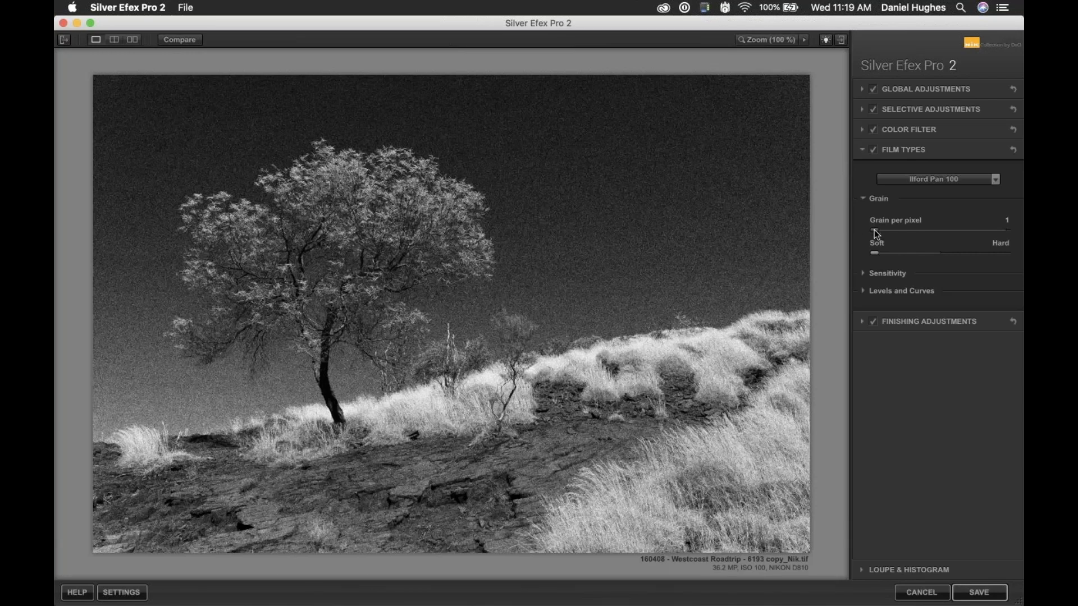
{"action": "mouse_move", "coordinate": [874, 231]}
{"action": "left_mouse_down"}
{"action": "mouse_move", "coordinate": [912, 232]}
{"action": "mouse_move", "coordinate": [889, 236]}
{"action": "left_mouse_up"}
{"action": "key", "text": "super+plus"}
{"action": "key", "text": "super+plus"}
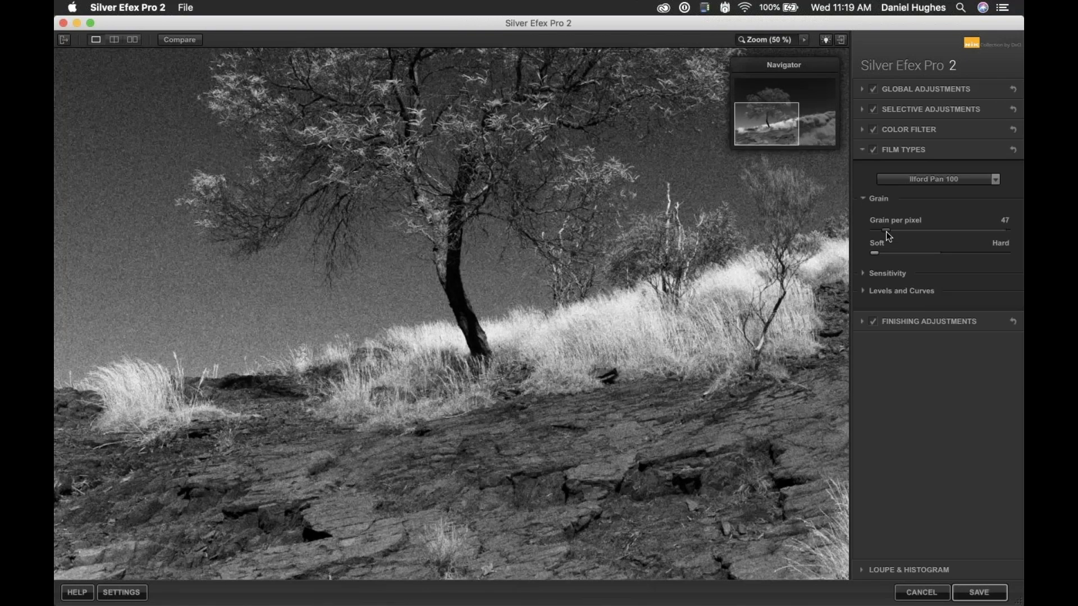
{"action": "key", "text": "super+plus"}
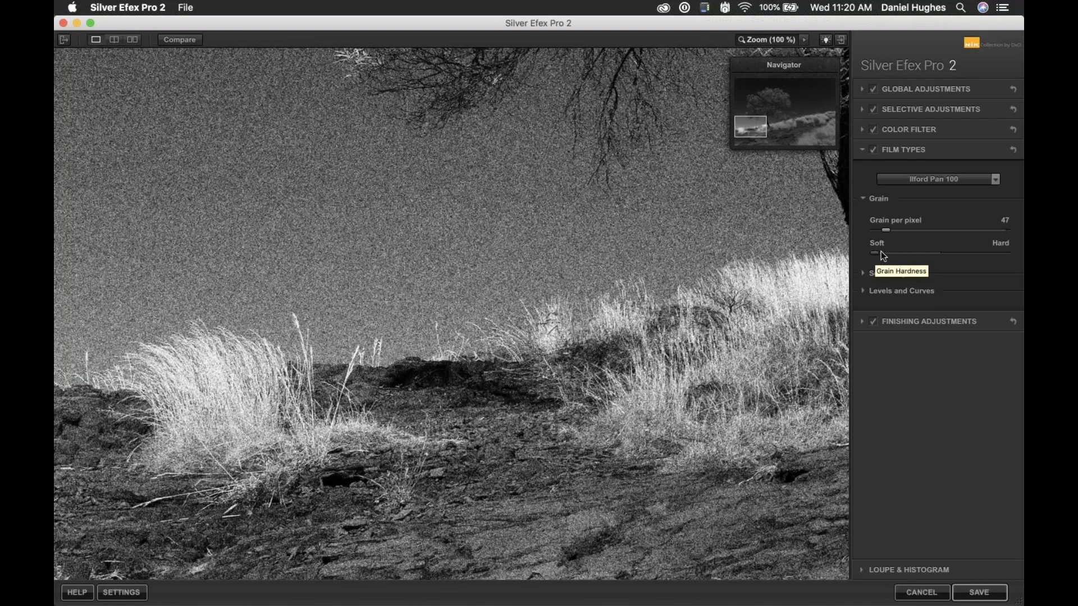
- Compare soft and hard grain at 100 % zoom, ending with the grain hardness fully at Hard
{"action": "left_click_drag", "start_coordinate": [884, 255], "coordinate": [1023, 253]}
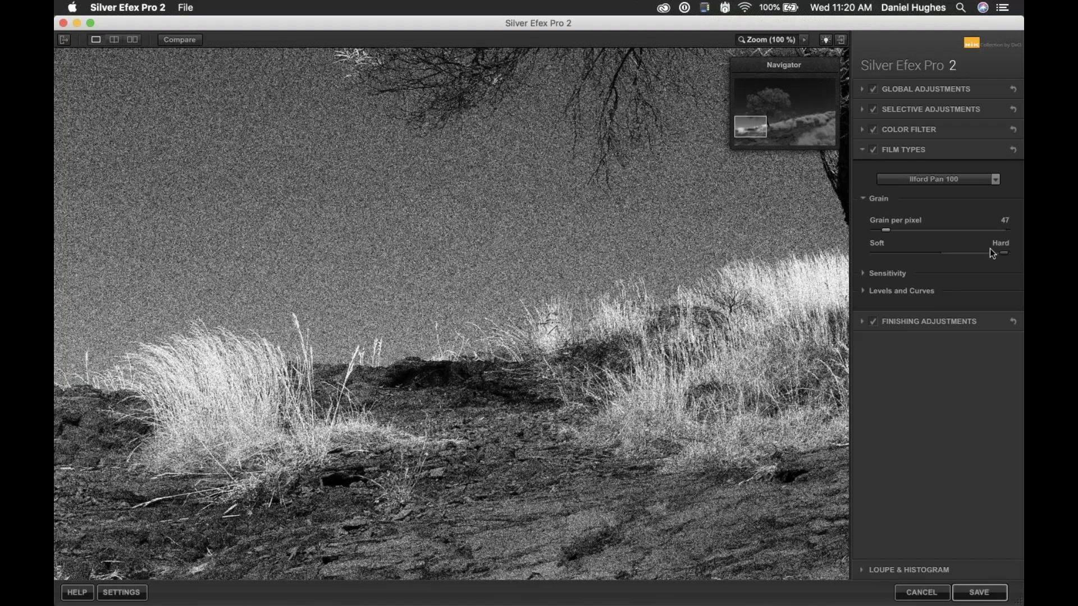
{"action": "left_click_drag", "start_coordinate": [1002, 253], "coordinate": [849, 259]}
{"action": "left_click", "coordinate": [906, 253]}
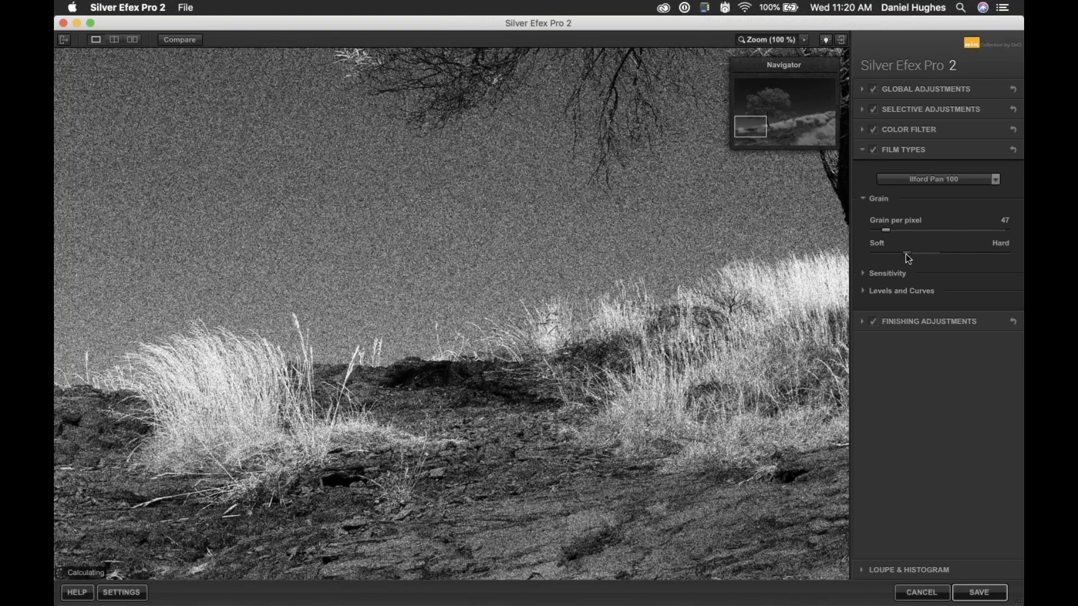
{"action": "left_click_drag", "start_coordinate": [908, 258], "coordinate": [1022, 261]}
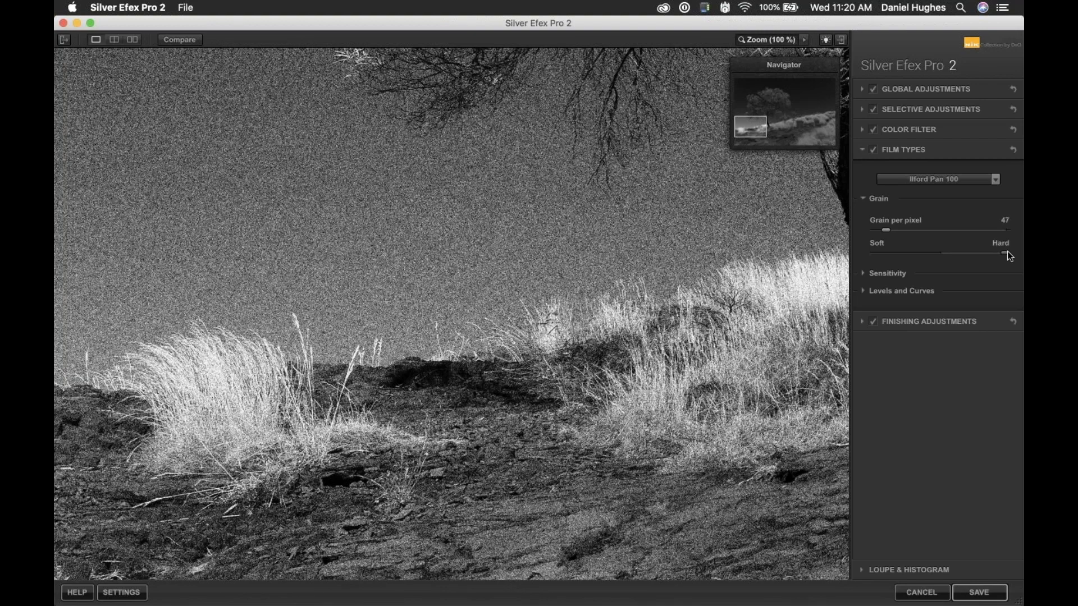
- Compare Ilford Pan 100 grain hardness settings between Hard and Soft, ending with the grain fully at Soft
{"action": "left_click_drag", "start_coordinate": [1001, 253], "coordinate": [983, 254]}
{"action": "key", "text": "super+z"}
{"action": "key", "text": "super+z"}
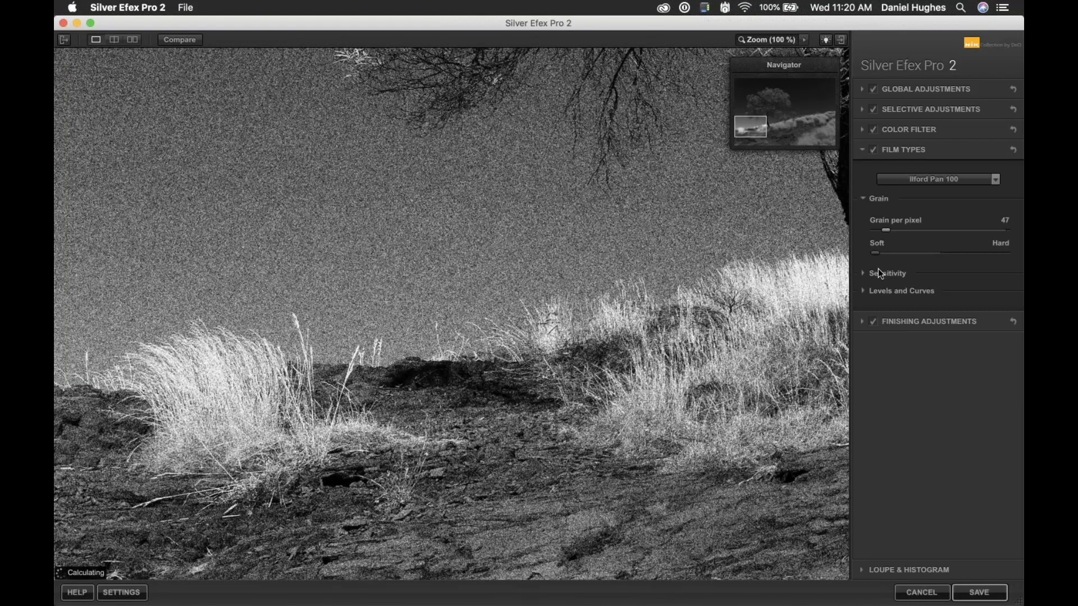
{"action": "left_click_drag", "start_coordinate": [876, 253], "coordinate": [921, 253]}
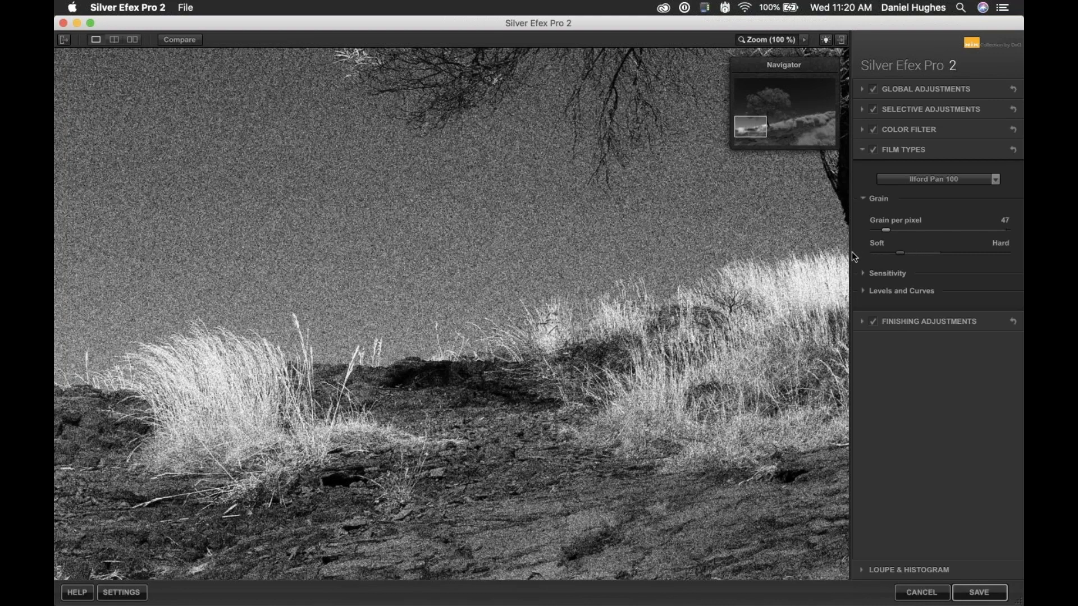
{"action": "left_click_drag", "start_coordinate": [854, 257], "coordinate": [850, 257]}
- Choose the [New] Ilford Pan 100 film type and set its Grain per pixel to 181
{"action": "left_click", "coordinate": [935, 179]}
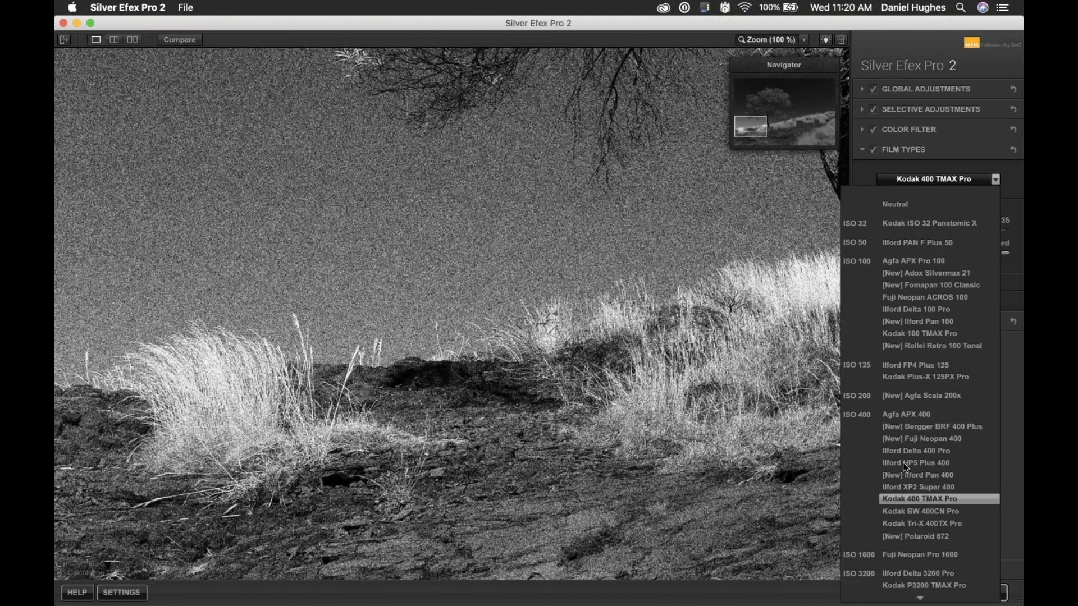
{"action": "key", "text": "Escape"}
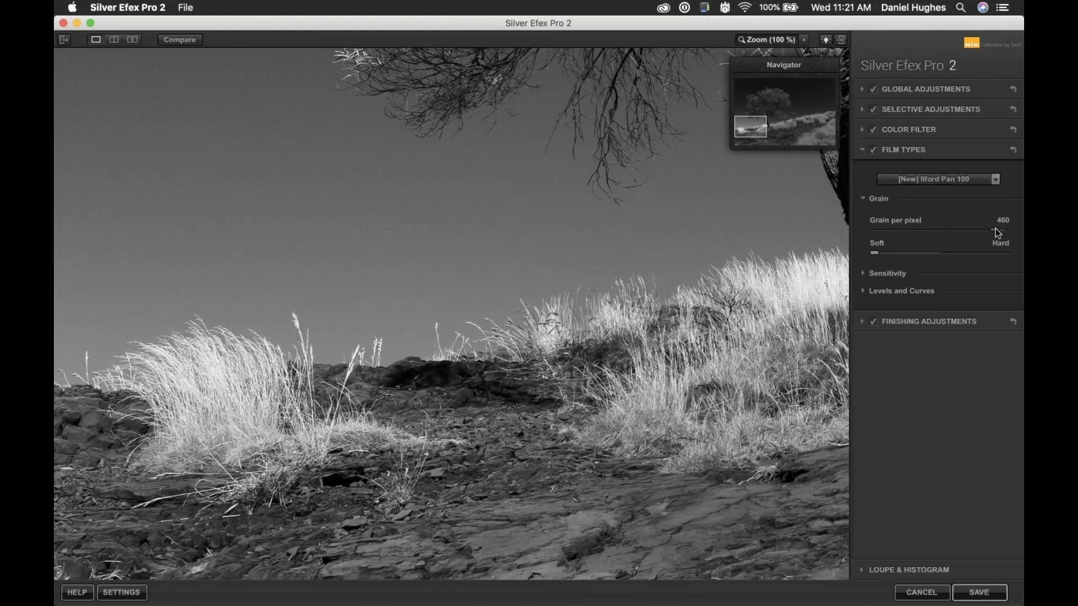
{"action": "left_click_drag", "start_coordinate": [976, 228], "coordinate": [955, 232]}
{"action": "left_click_drag", "start_coordinate": [947, 239], "coordinate": [922, 236]}
- Expand the Global Adjustments, collapse the Brightness options, and try Contrast at -64 % before resetting it to 0 %
{"action": "left_click", "coordinate": [913, 89]}
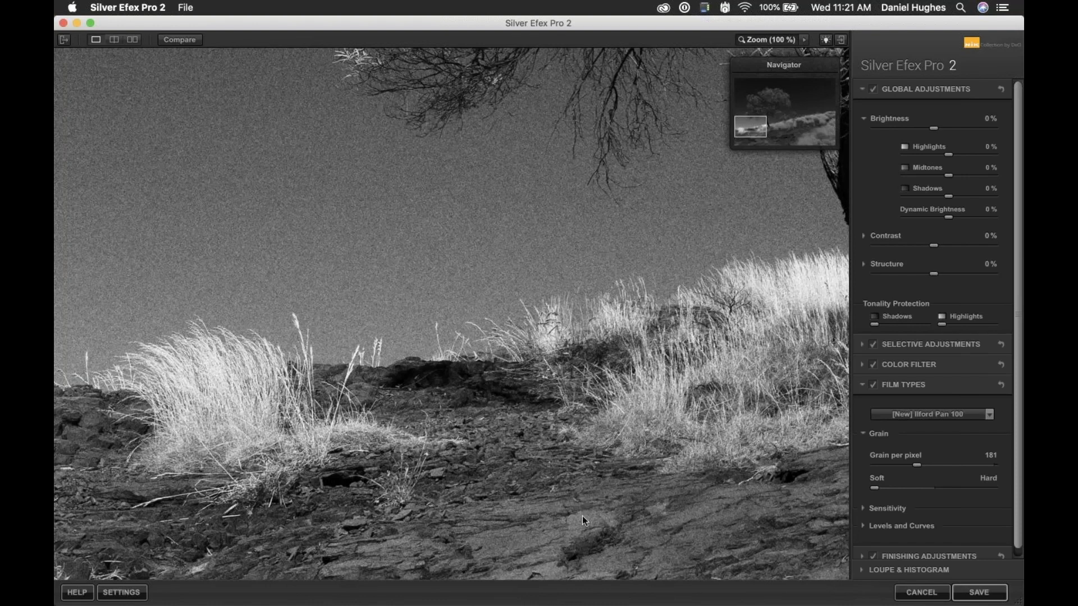
{"action": "left_click", "coordinate": [889, 119]}
{"action": "left_click_drag", "start_coordinate": [940, 156], "coordinate": [944, 157]}
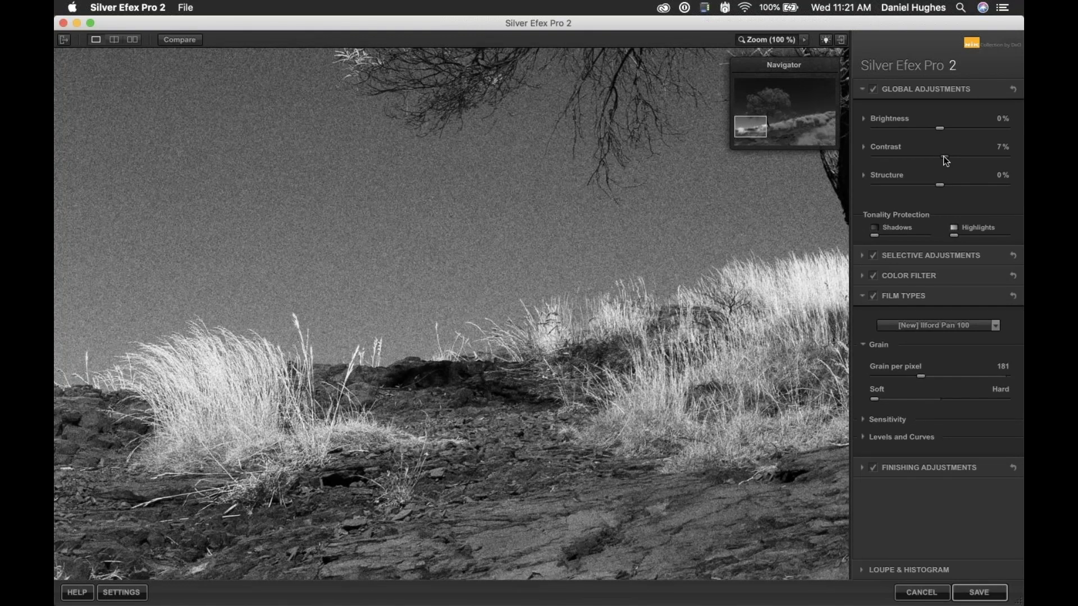
{"action": "left_click_drag", "start_coordinate": [944, 156], "coordinate": [901, 164]}
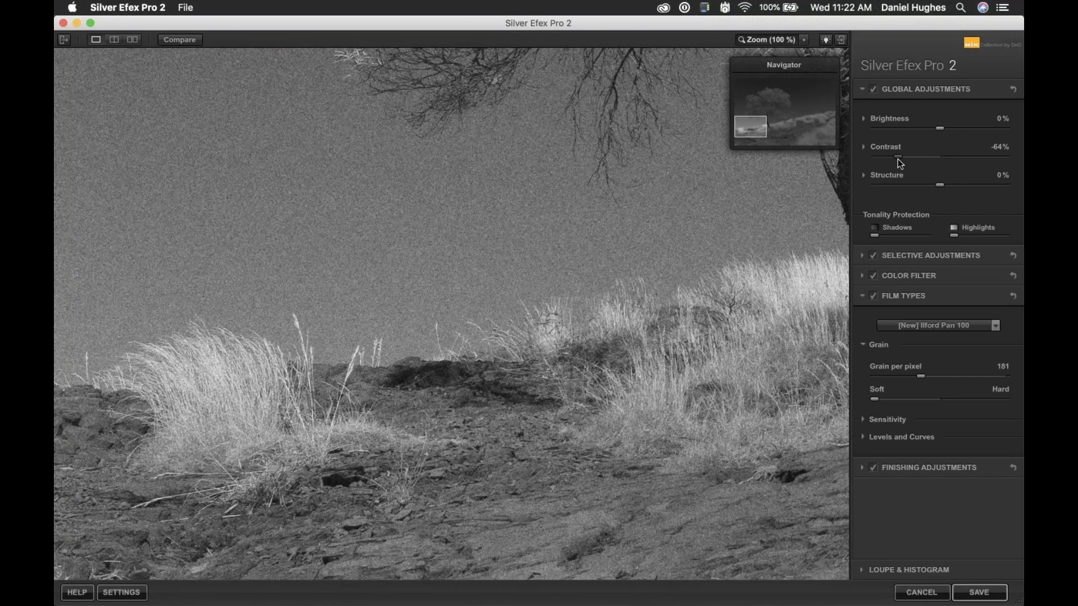
{"action": "double_click", "coordinate": [898, 160]}
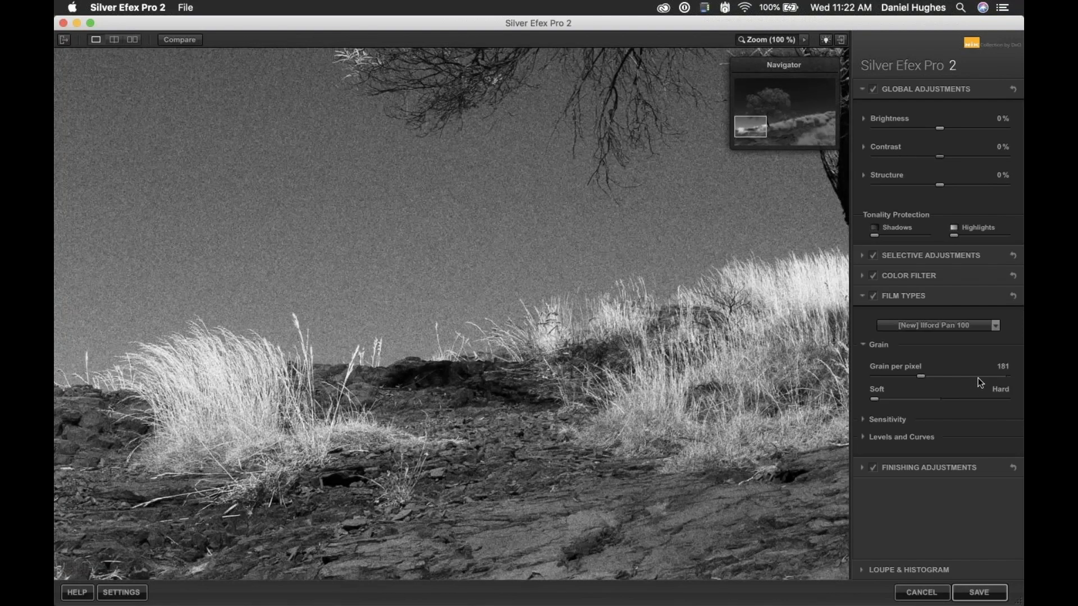
- Set Grain per pixel to 432 with the whole image in view, and collapse the Grain settings
{"action": "left_click", "coordinate": [980, 377]}
{"action": "left_click_drag", "start_coordinate": [987, 378], "coordinate": [988, 377]}
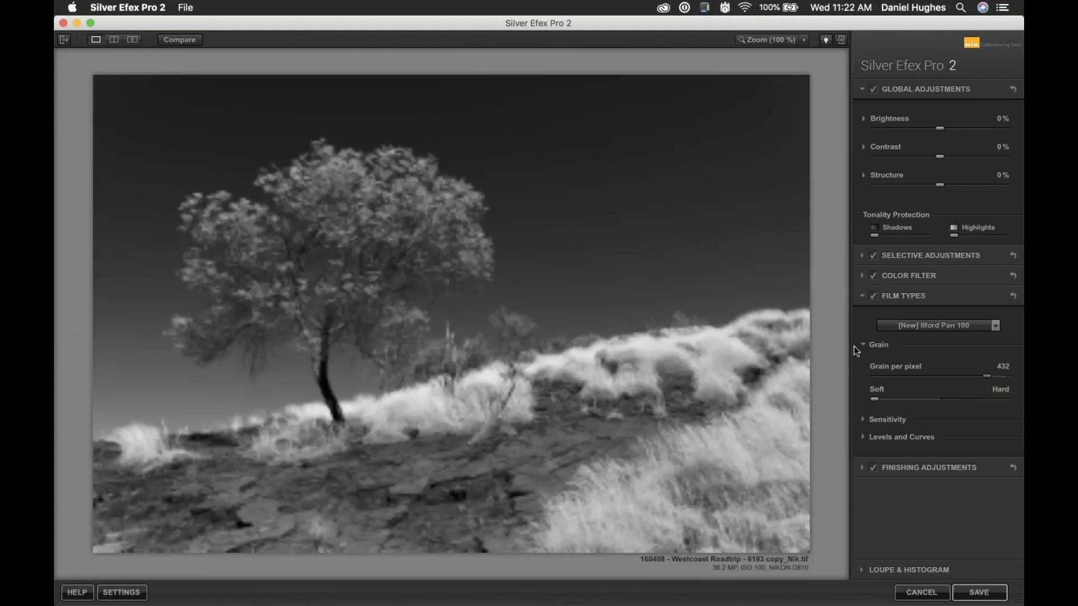
{"action": "left_click", "coordinate": [878, 345]}
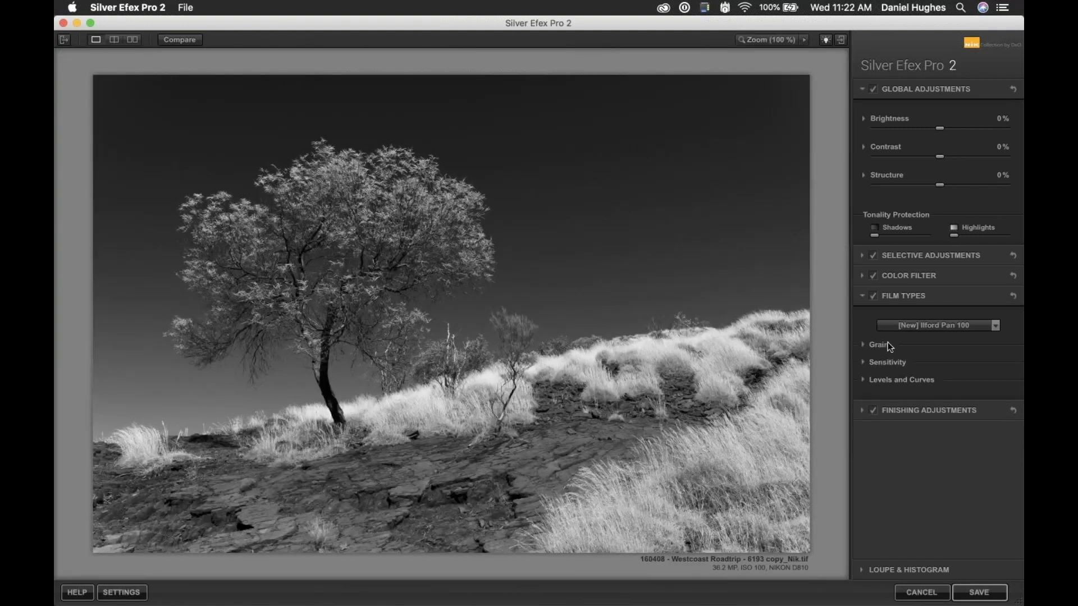
- Expand the film's Sensitivity settings and try Red at -100 % and 0 %, and Blue at -100 %
{"action": "left_click", "coordinate": [863, 362]}
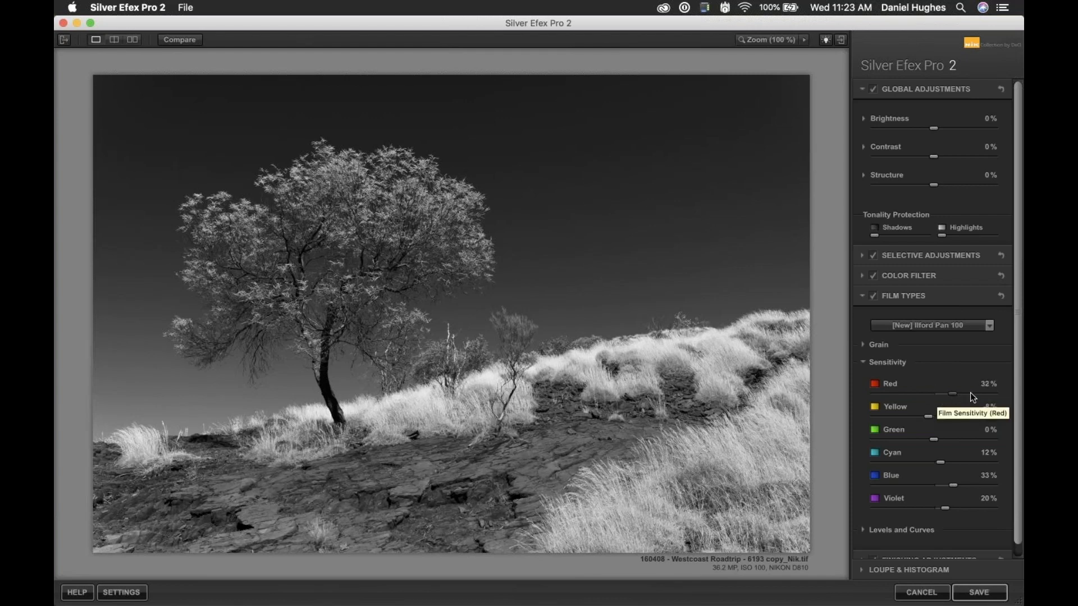
{"action": "left_click_drag", "start_coordinate": [970, 393], "coordinate": [809, 413]}
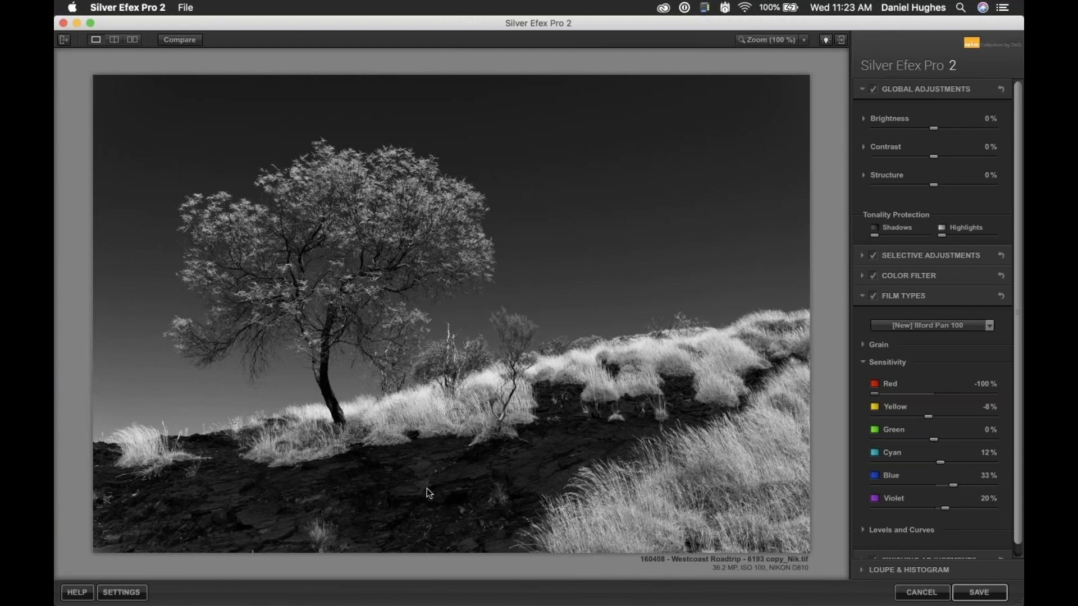
{"action": "left_click_drag", "start_coordinate": [874, 397], "coordinate": [935, 396]}
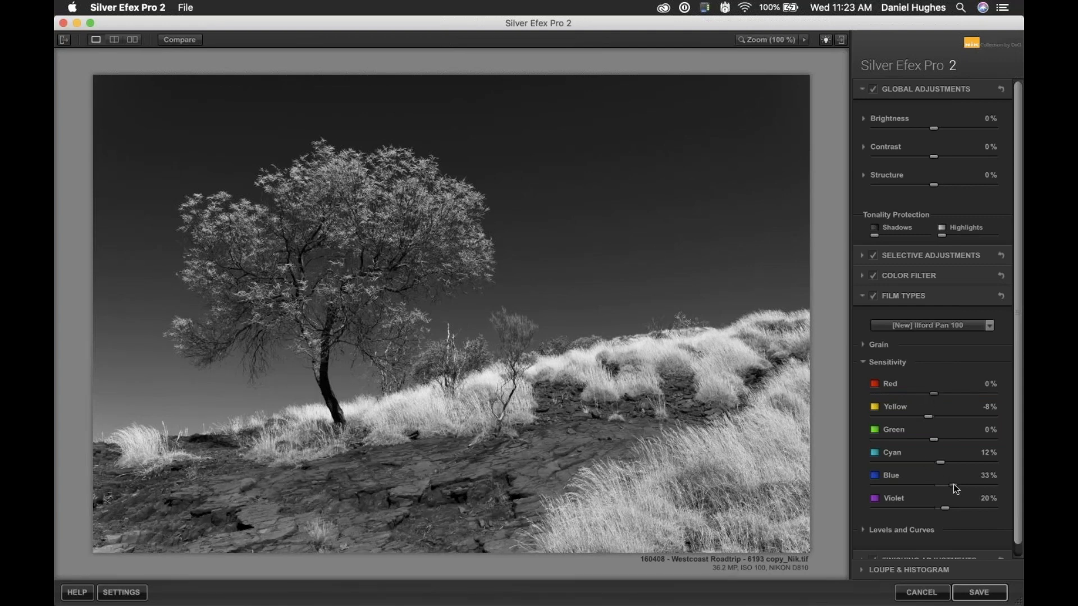
{"action": "left_click_drag", "start_coordinate": [941, 488], "coordinate": [876, 488]}
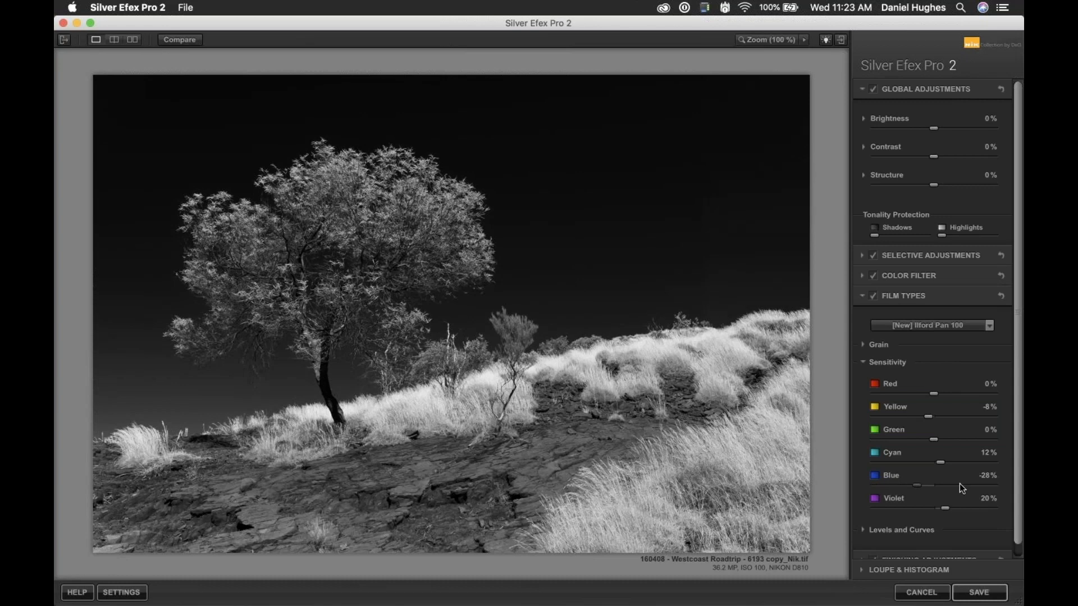
{"action": "left_click_drag", "start_coordinate": [960, 484], "coordinate": [775, 468]}
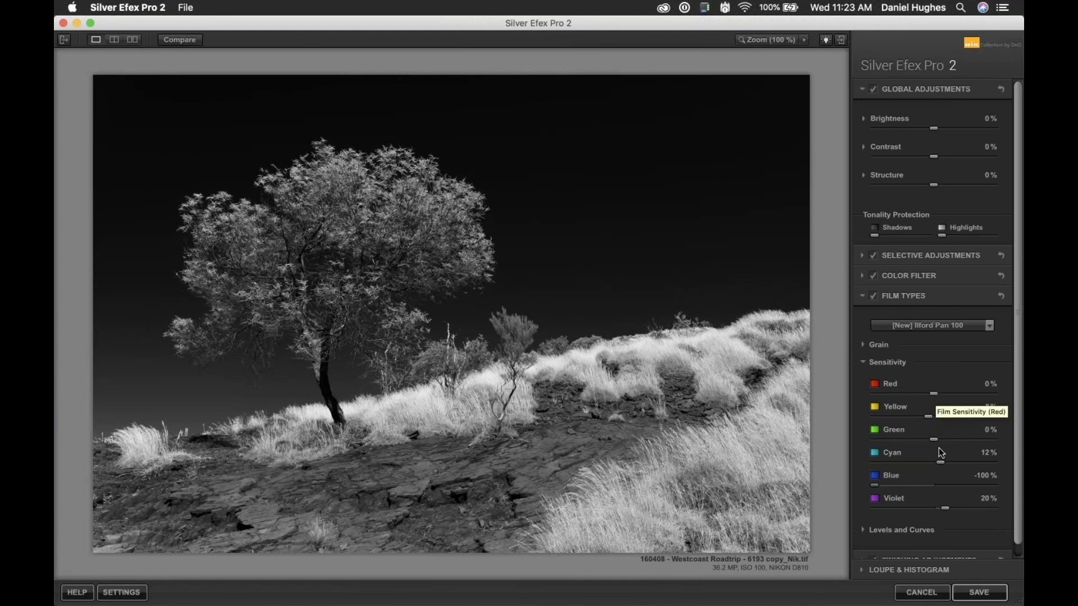
- Set the film sensitivity for Cyan to -11 % and Red to 15 %, and reset Yellow and Blue to 0 %
{"action": "left_click_drag", "start_coordinate": [939, 461], "coordinate": [925, 460]}
{"action": "left_click_drag", "start_coordinate": [933, 394], "coordinate": [942, 392]}
{"action": "left_click", "coordinate": [946, 416]}
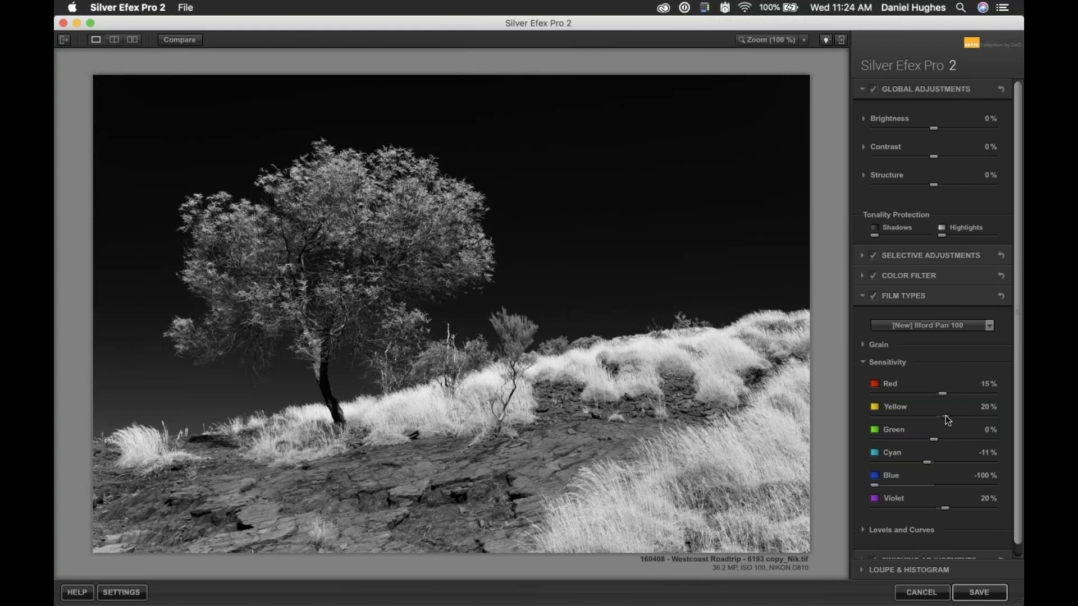
{"action": "double_click", "coordinate": [946, 416]}
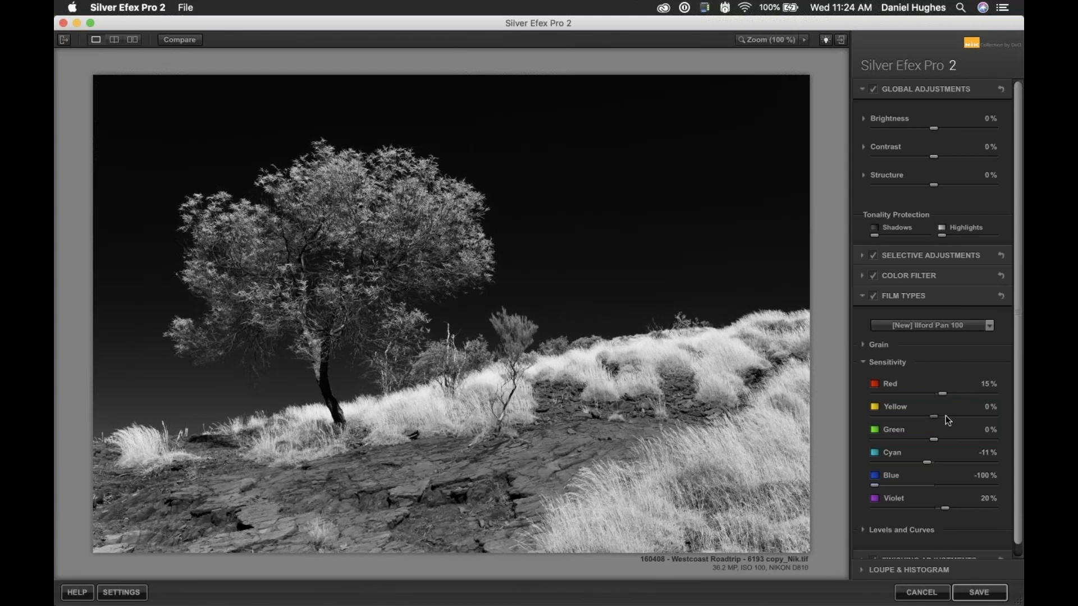
{"action": "double_click", "coordinate": [874, 485]}
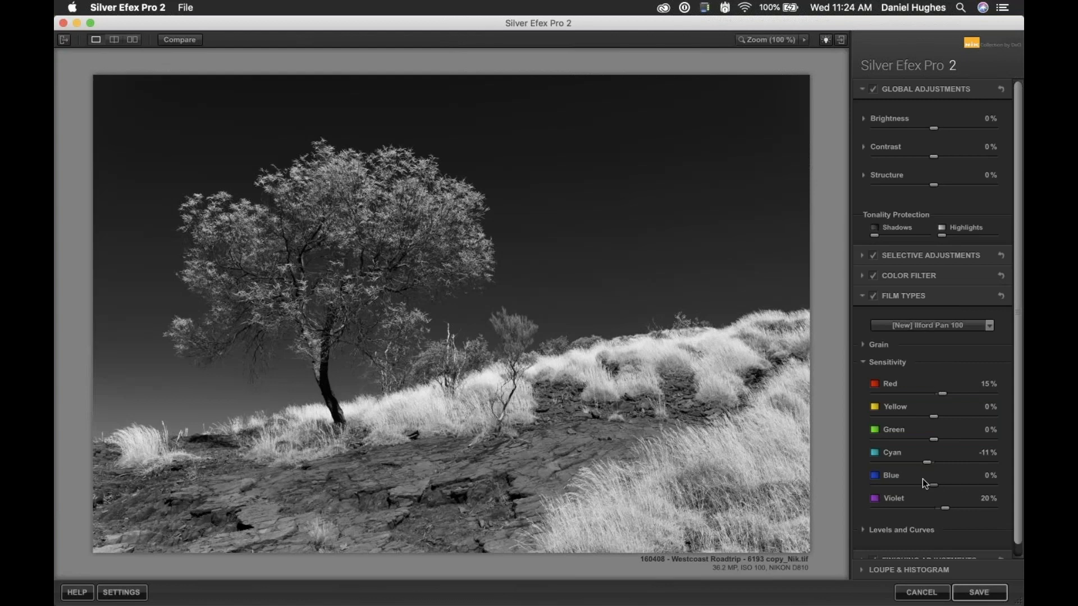
- Show the edit history and compare the image with the 000 Neutral state and the Film Sensitivity (Red) -100 % state
{"action": "left_click", "coordinate": [65, 40]}
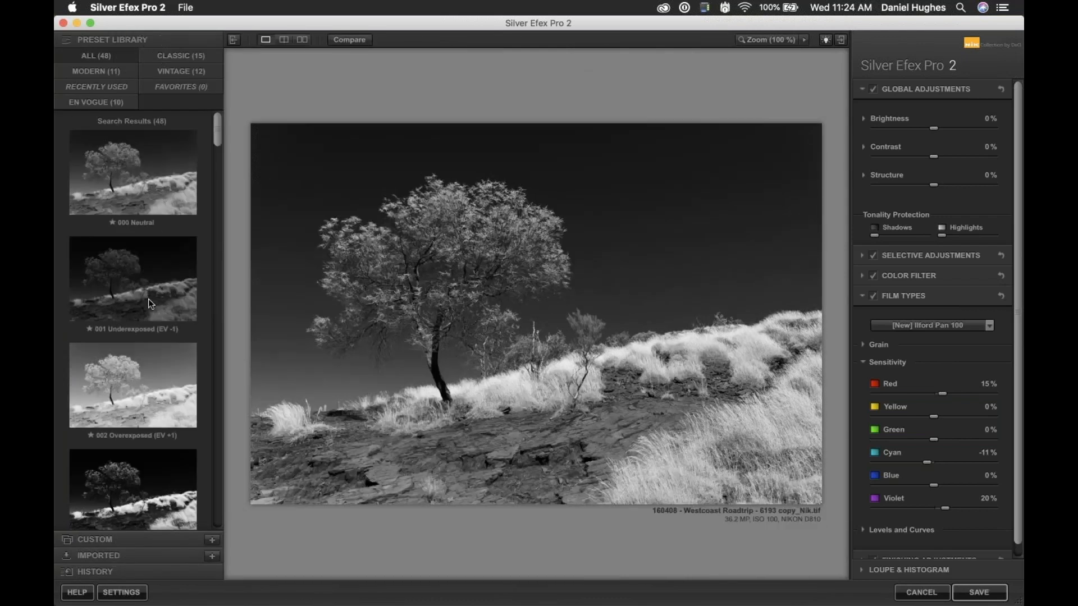
{"action": "left_click", "coordinate": [110, 570]}
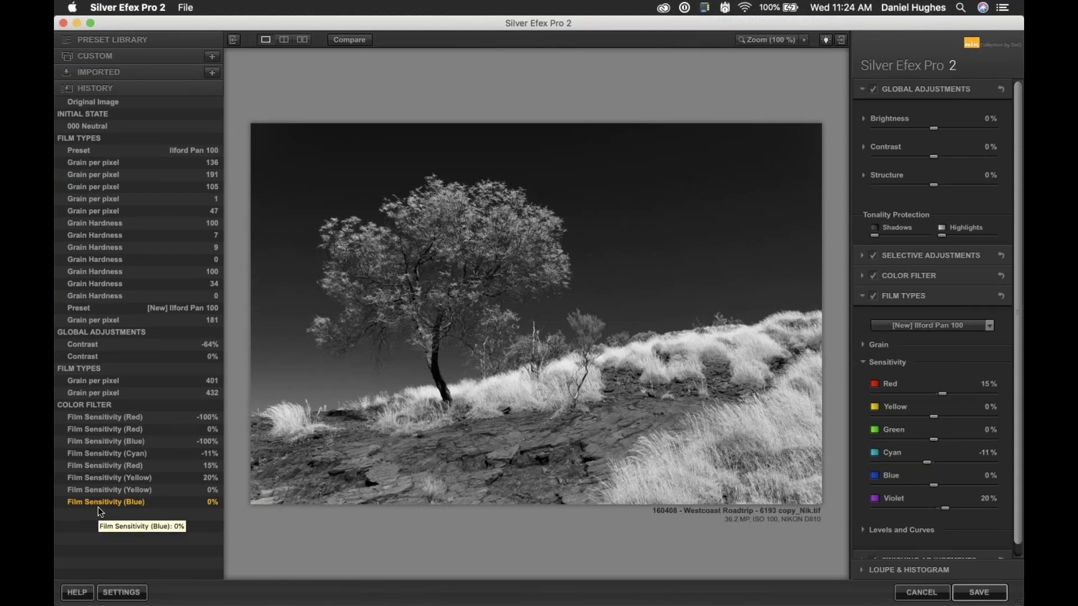
{"action": "left_click", "coordinate": [348, 42]}
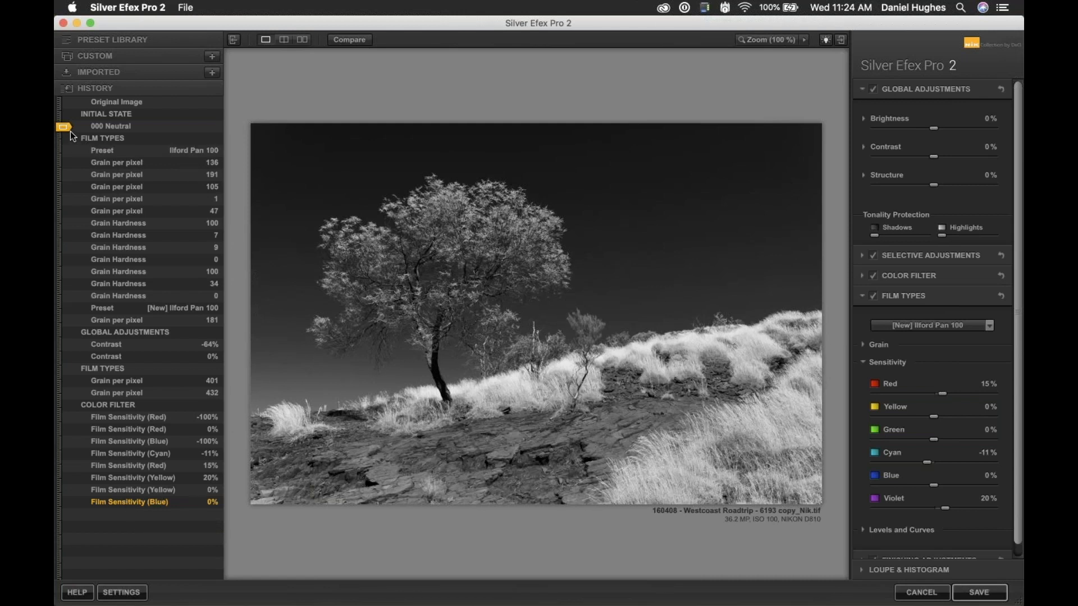
{"action": "left_click_drag", "start_coordinate": [63, 128], "coordinate": [64, 406]}
{"action": "left_click", "coordinate": [342, 40]}
- Compare the image with the Original Image state and the 000 Neutral state, and hide the history
{"action": "left_click_drag", "start_coordinate": [63, 418], "coordinate": [64, 111]}
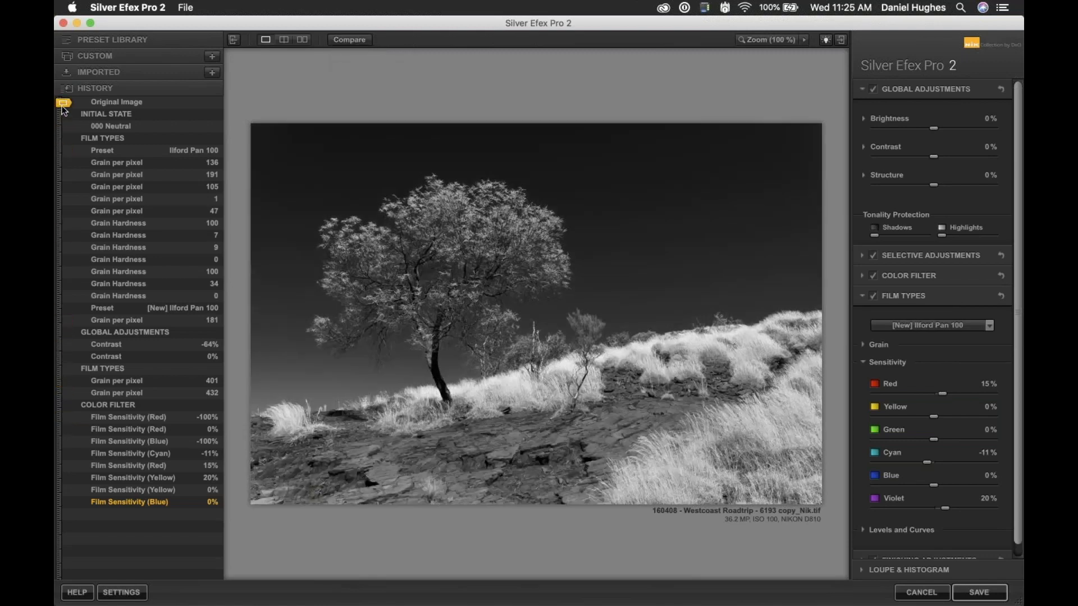
{"action": "left_click", "coordinate": [348, 41]}
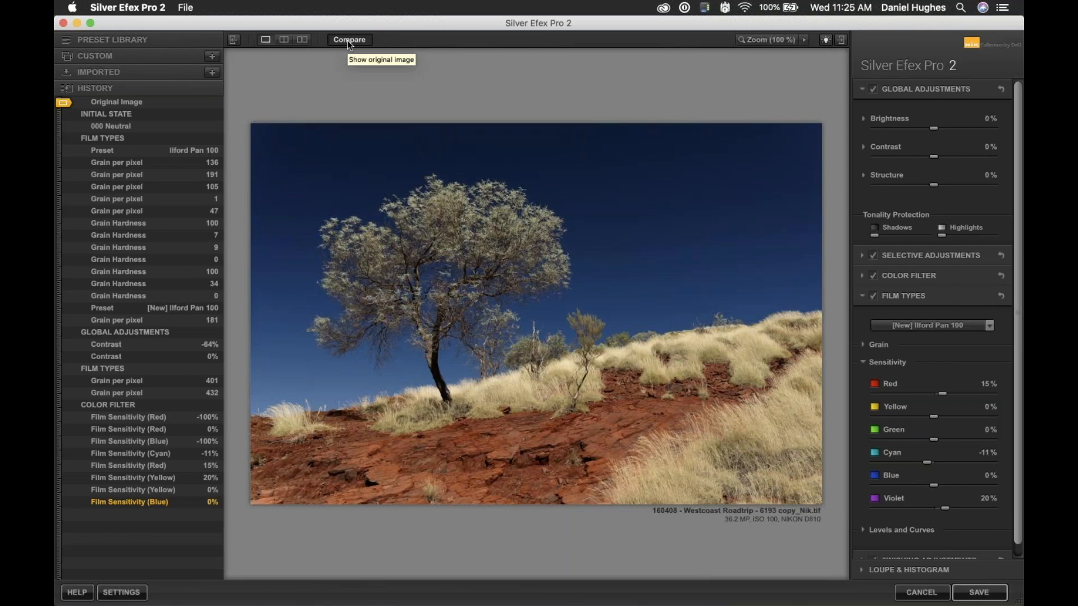
{"action": "left_click", "coordinate": [347, 39]}
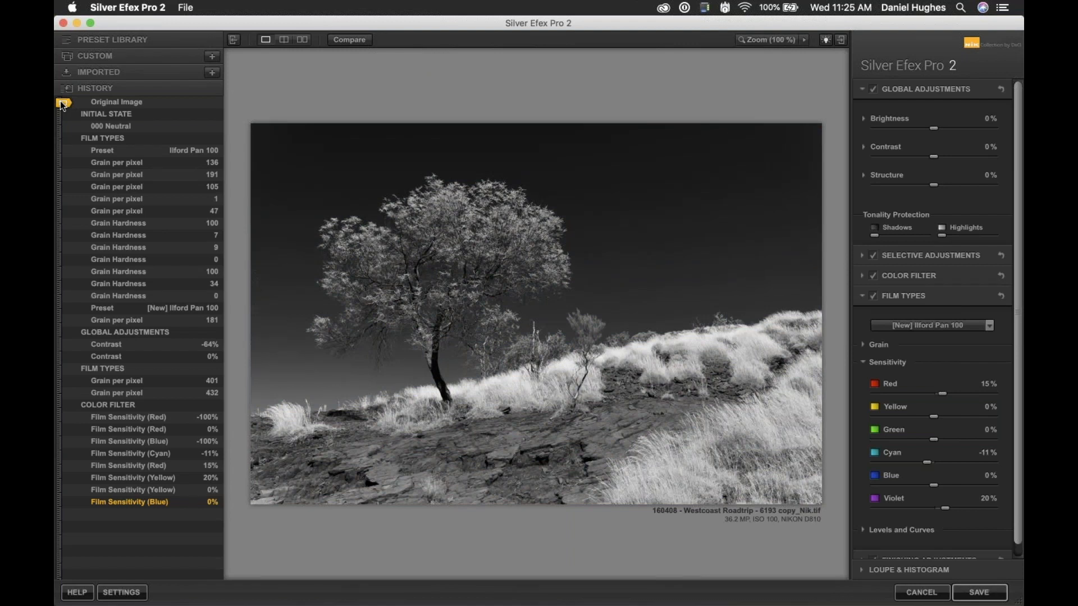
{"action": "left_click_drag", "start_coordinate": [62, 105], "coordinate": [66, 128]}
{"action": "left_click", "coordinate": [348, 40]}
{"action": "left_click", "coordinate": [235, 41]}
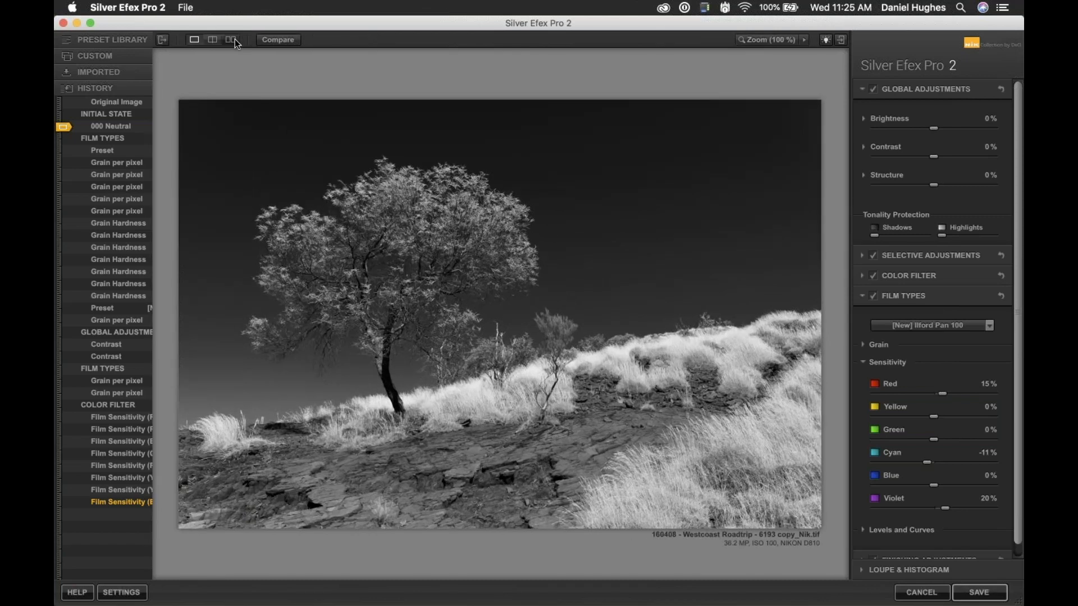
- Set the film sensitivity for Yellow to 22 % and Blue to -52 %, raise Red and Green, and collapse Film Types
{"action": "left_click_drag", "start_coordinate": [934, 417], "coordinate": [948, 421]}
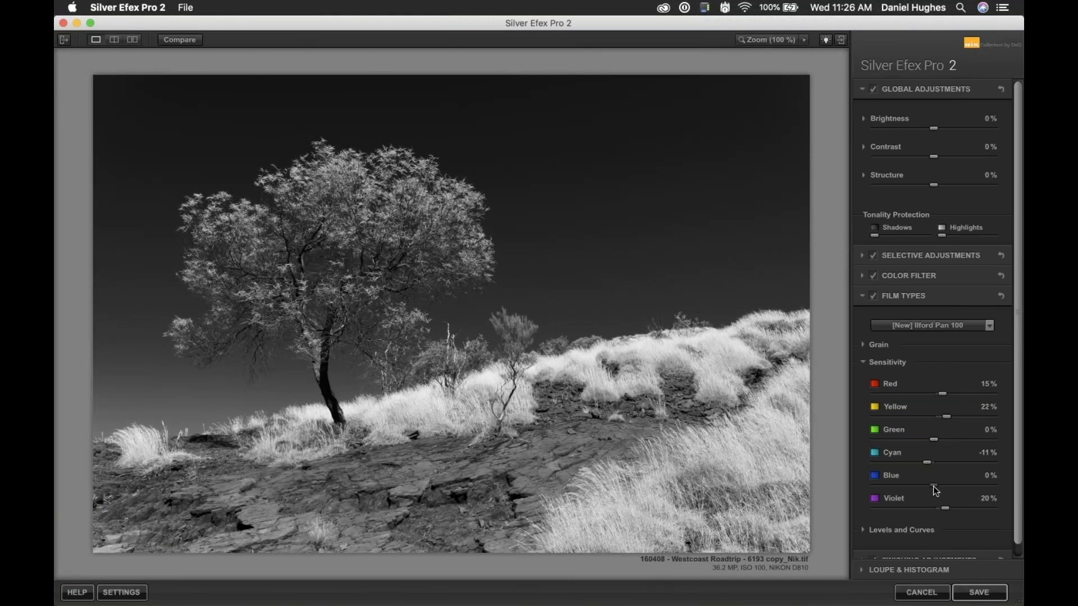
{"action": "left_click_drag", "start_coordinate": [933, 486], "coordinate": [913, 488]}
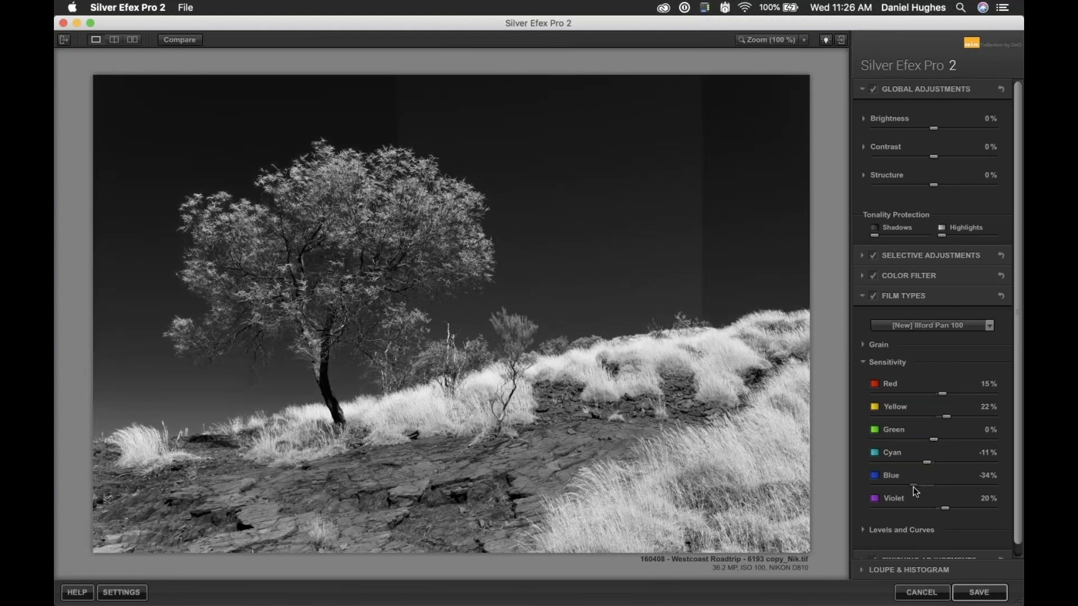
{"action": "left_click_drag", "start_coordinate": [909, 485], "coordinate": [902, 487]}
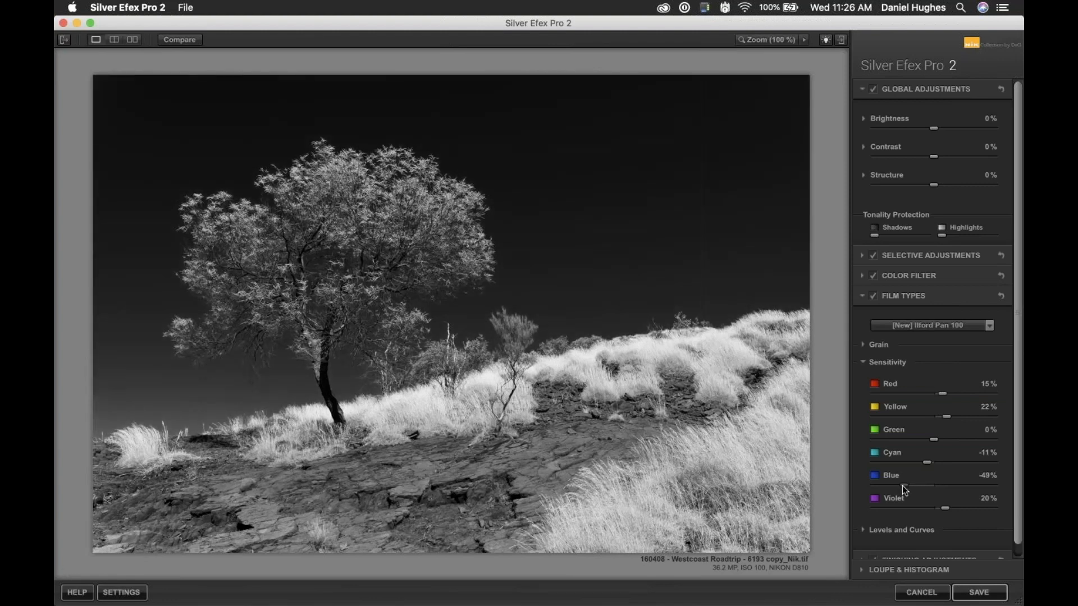
{"action": "left_click_drag", "start_coordinate": [943, 394], "coordinate": [947, 392]}
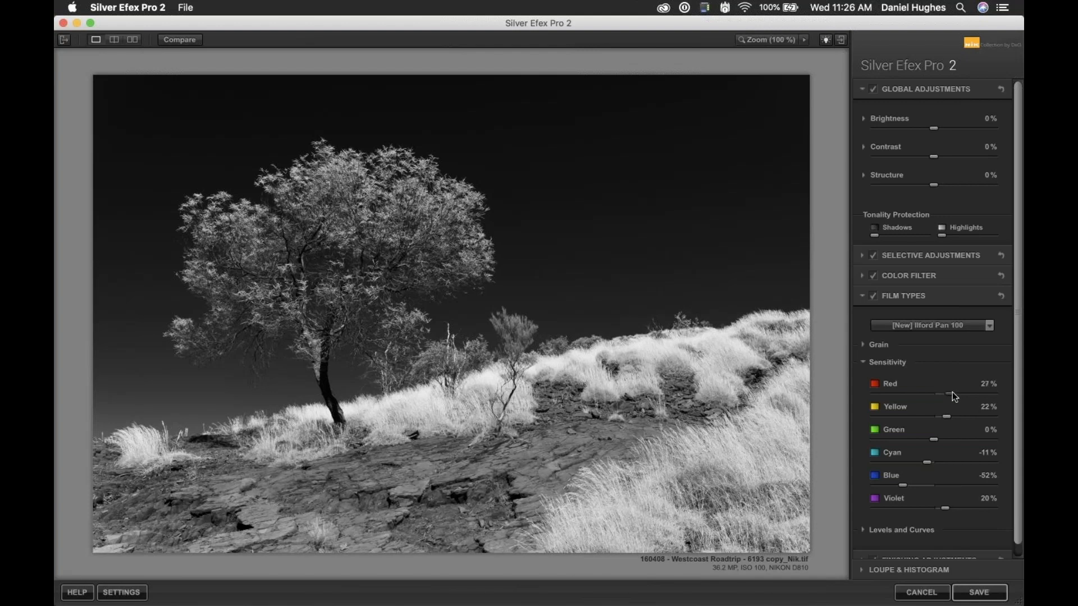
{"action": "left_click_drag", "start_coordinate": [953, 395], "coordinate": [949, 394]}
{"action": "left_click_drag", "start_coordinate": [970, 441], "coordinate": [972, 441]}
{"action": "left_click", "coordinate": [905, 294]}
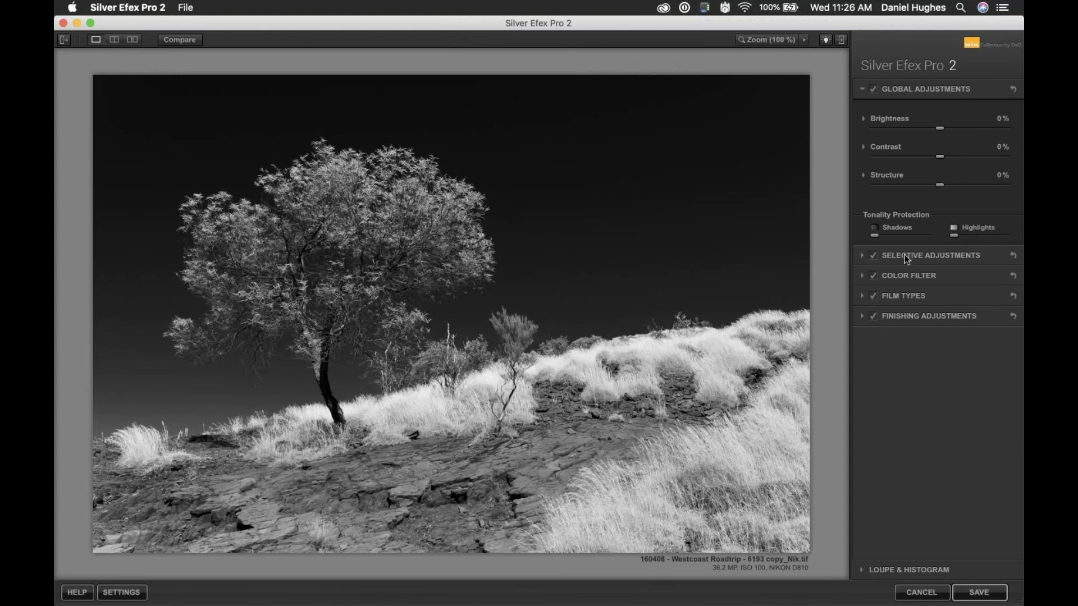
- Place a selective control point on the foreground rocks, expand its full set of adjustments, and enlarge its area of effect
{"action": "left_click", "coordinate": [905, 255]}
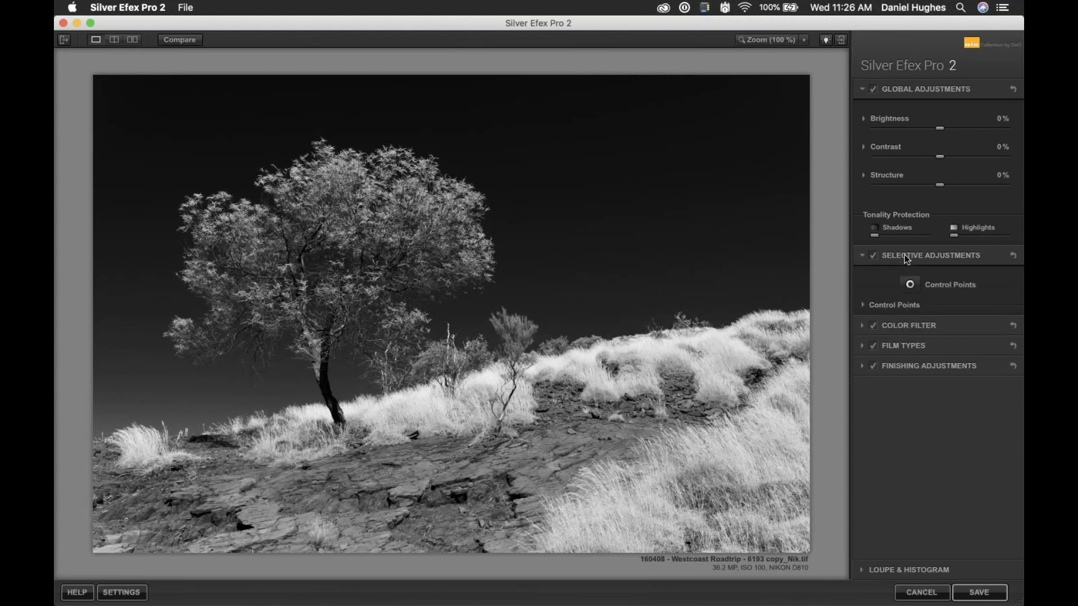
{"action": "left_click", "coordinate": [905, 287]}
{"action": "left_click", "coordinate": [260, 512]}
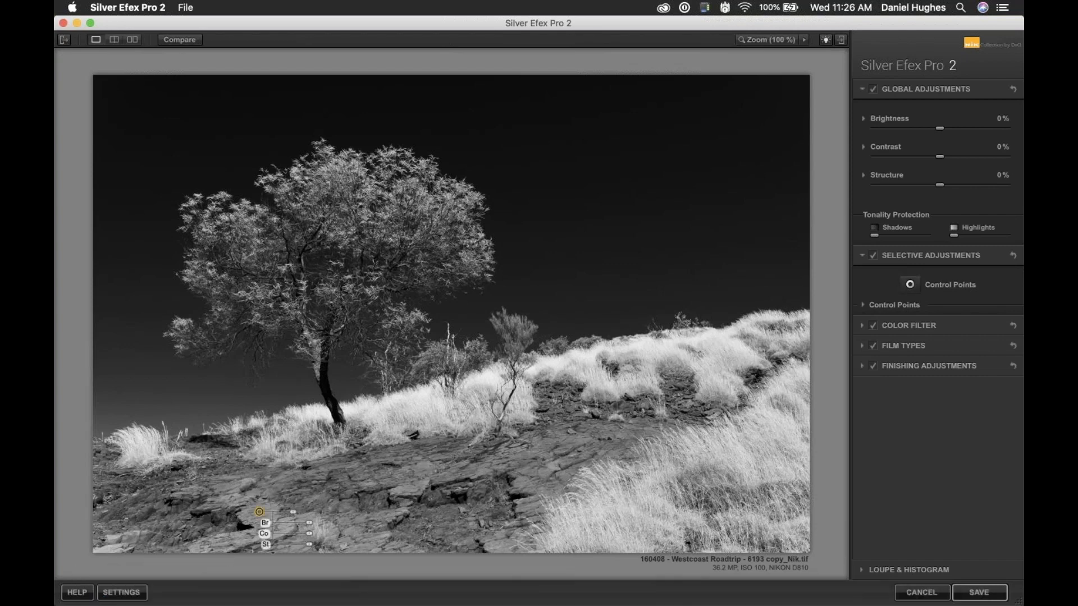
{"action": "left_click", "coordinate": [273, 551]}
{"action": "left_click_drag", "start_coordinate": [294, 512], "coordinate": [309, 513]}
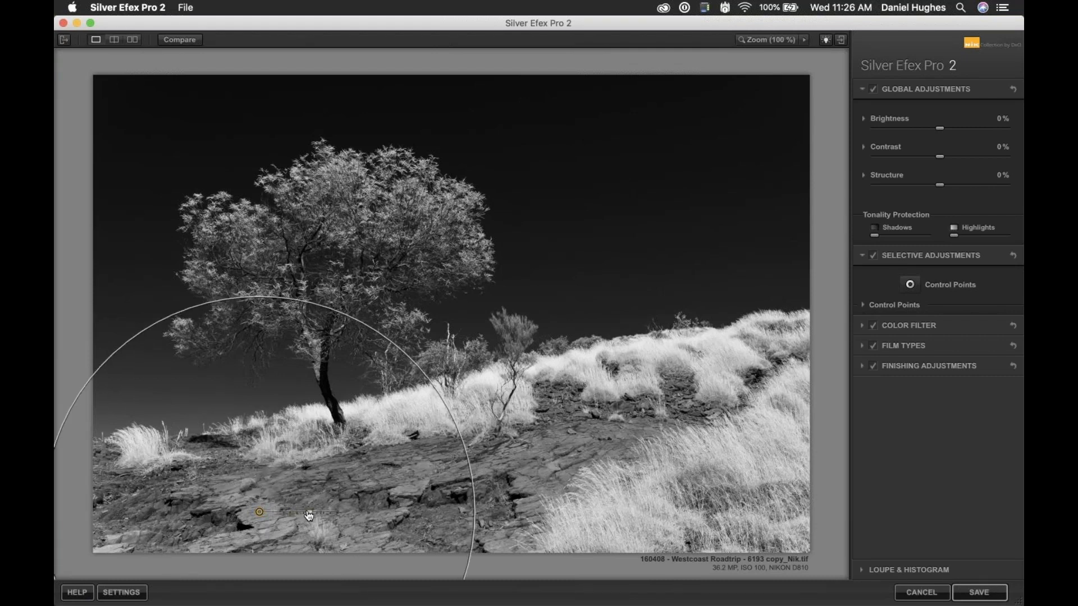
- Lower the control point's brightness, raise its contrast and structure, and place a duplicate on the rocks further left
{"action": "mouse_move", "coordinate": [312, 442]}
{"action": "left_mouse_down"}
{"action": "mouse_move", "coordinate": [332, 462]}
{"action": "mouse_move", "coordinate": [303, 440]}
{"action": "left_mouse_up"}
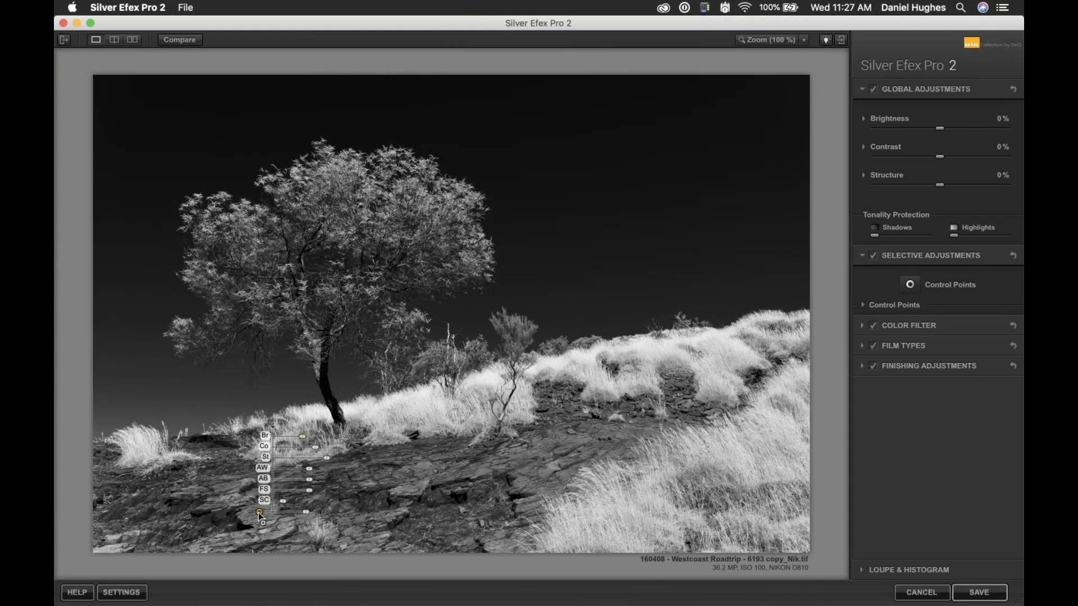
{"action": "left_click_drag", "start_coordinate": [258, 513], "coordinate": [137, 518]}
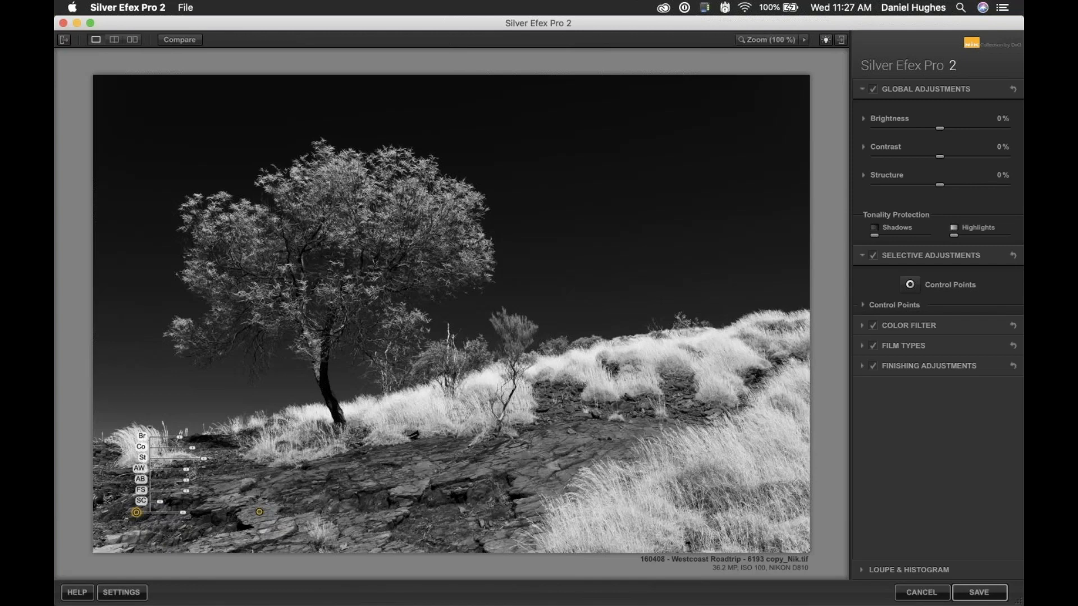
- Duplicate a control point onto the middle rocks, add another on the lower-right foreground grass, and adjust the grass point's area of effect and brightness
{"action": "left_click", "coordinate": [251, 499]}
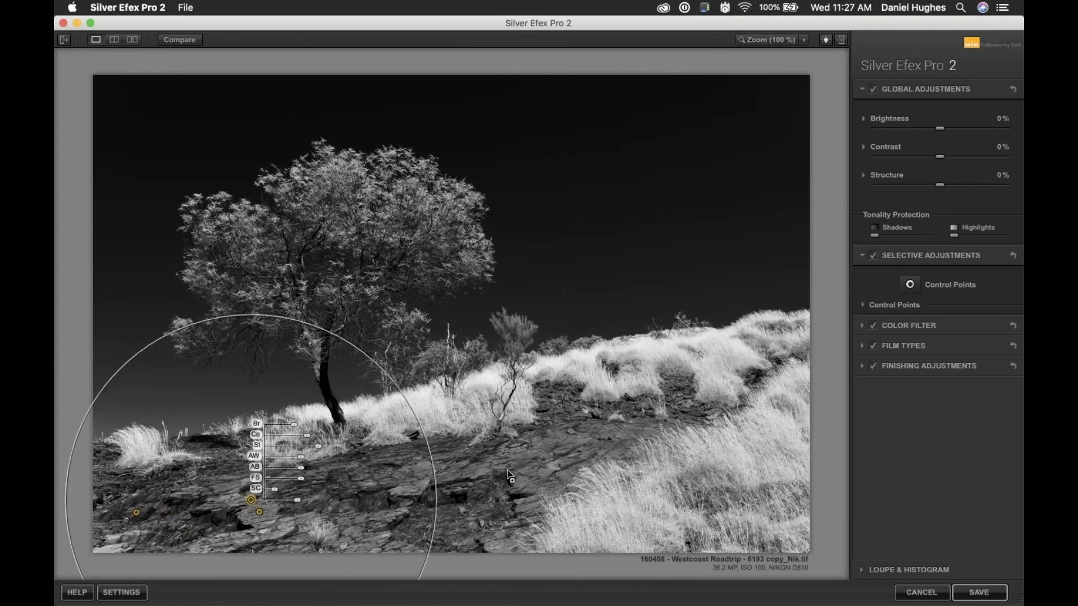
{"action": "left_click", "coordinate": [559, 448]}
{"action": "left_click", "coordinate": [781, 537]}
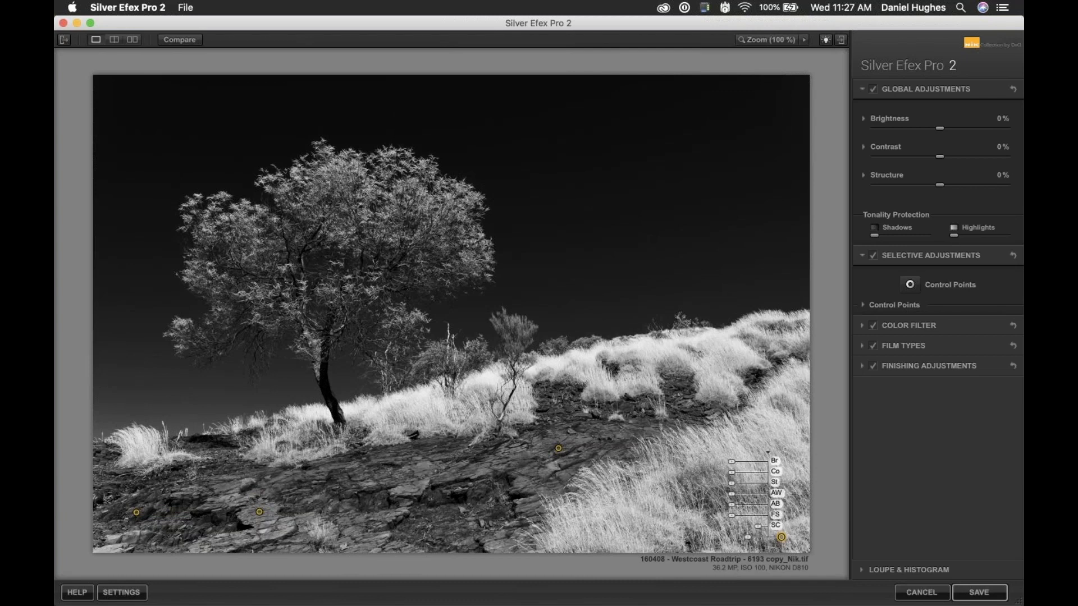
{"action": "left_click_drag", "start_coordinate": [748, 537], "coordinate": [740, 539]}
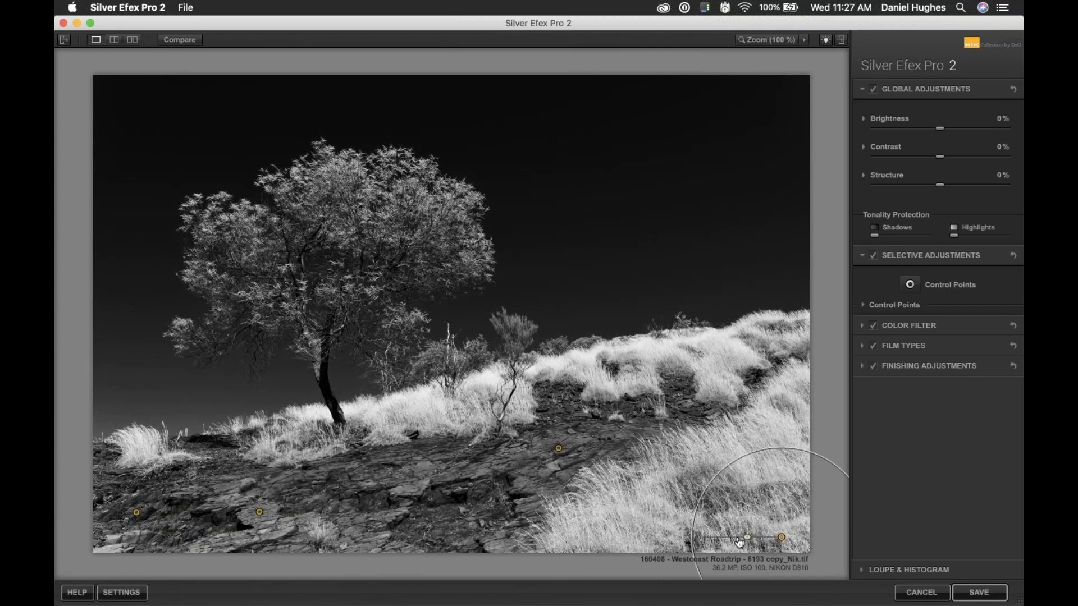
{"action": "left_click_drag", "start_coordinate": [739, 461], "coordinate": [733, 465]}
{"action": "left_click", "coordinate": [653, 413]}
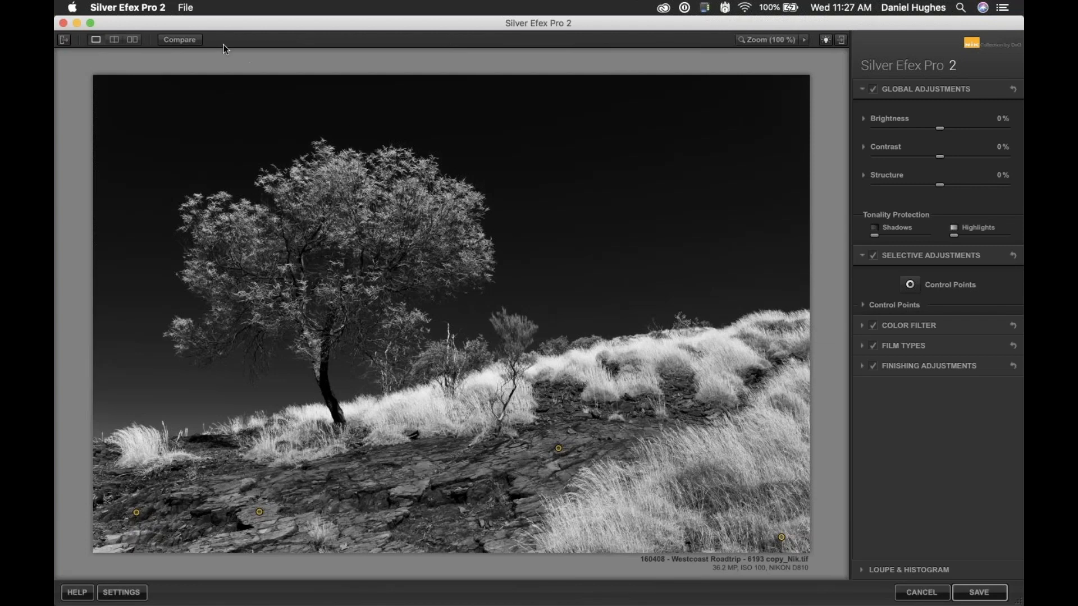
- Add a Type 1 image border in the finishing adjustments, with its size at -68 % and spread at -81 %
{"action": "left_click", "coordinate": [986, 362]}
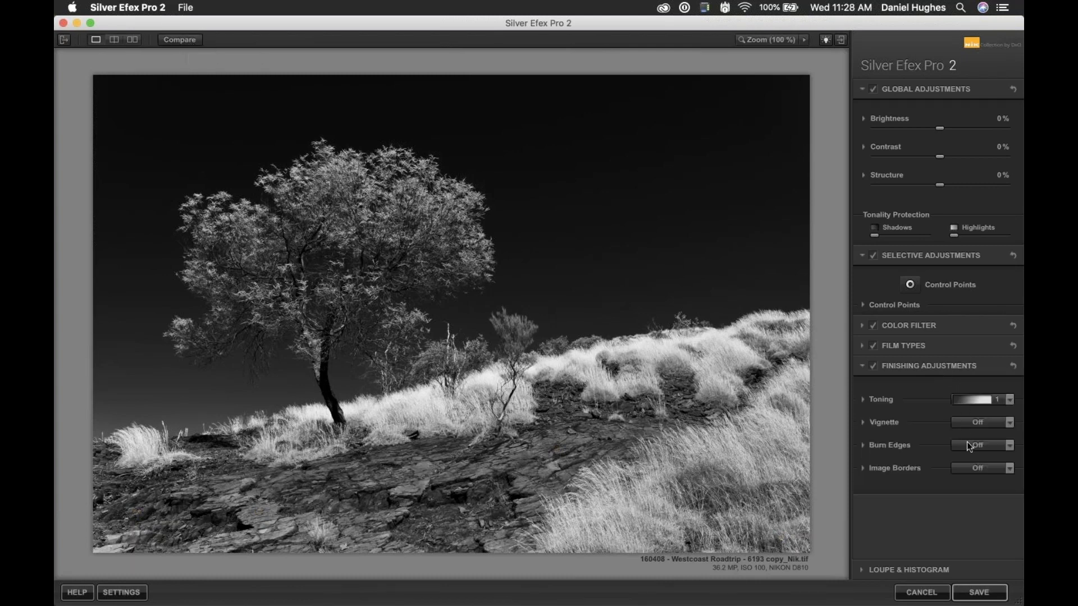
{"action": "left_click", "coordinate": [978, 470]}
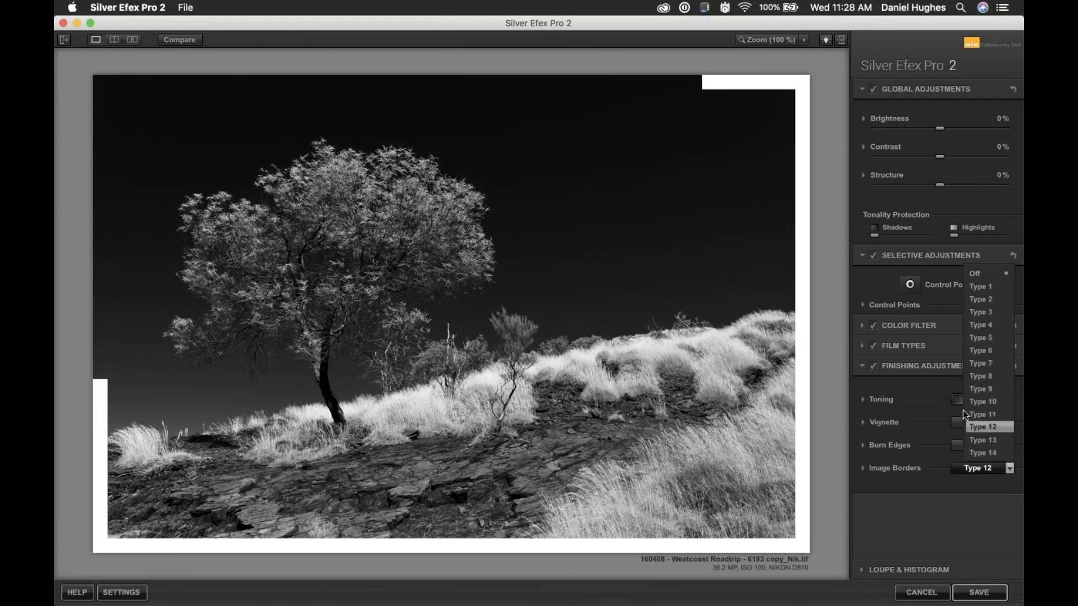
{"action": "left_click", "coordinate": [969, 290]}
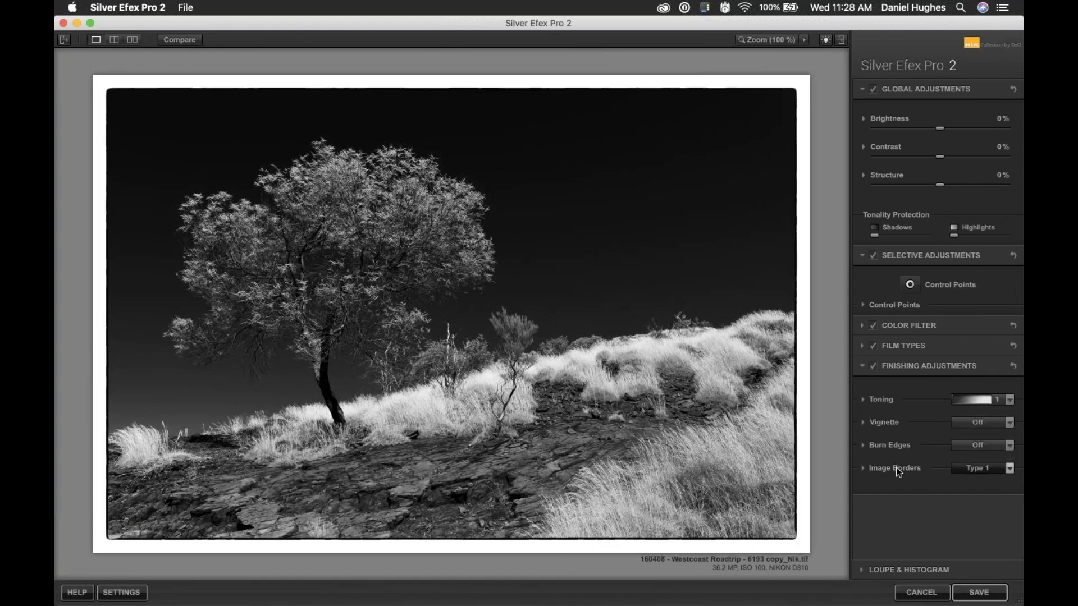
{"action": "left_click", "coordinate": [893, 468]}
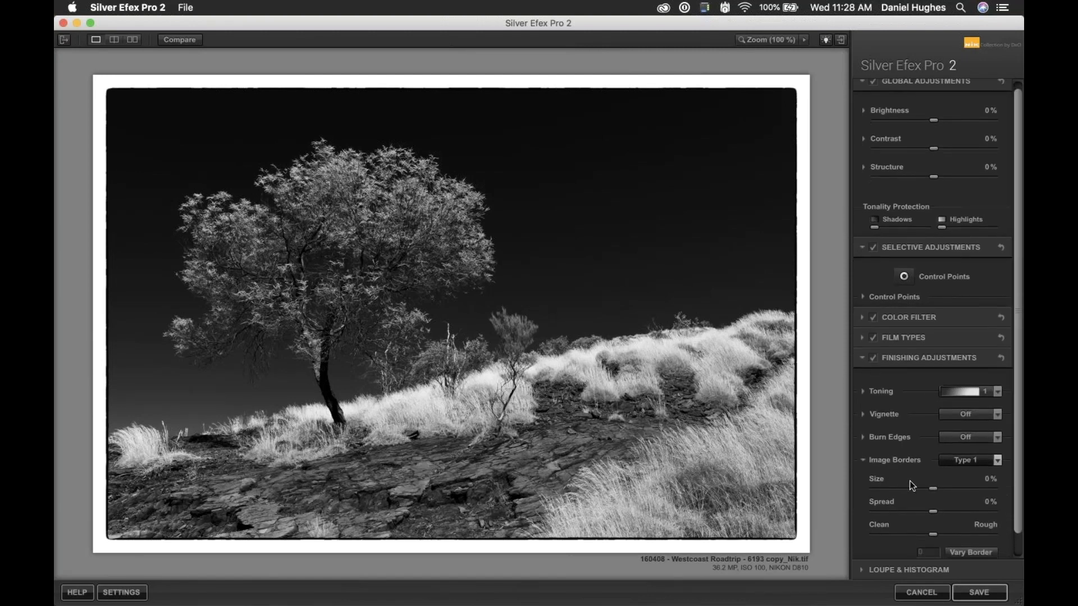
{"action": "scroll", "coordinate": [910, 481], "scroll_direction": "down", "scroll_amount": 2}
{"action": "left_click_drag", "start_coordinate": [933, 482], "coordinate": [885, 502]}
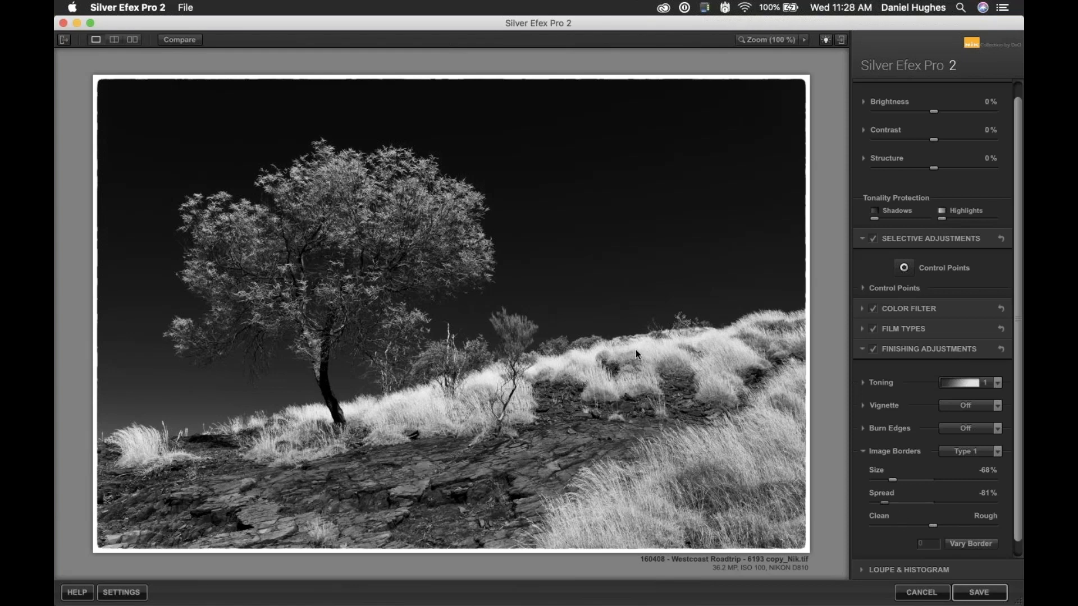
- Compare the developed photo with the original image and save the black-and-white result
{"action": "left_click", "coordinate": [179, 41]}
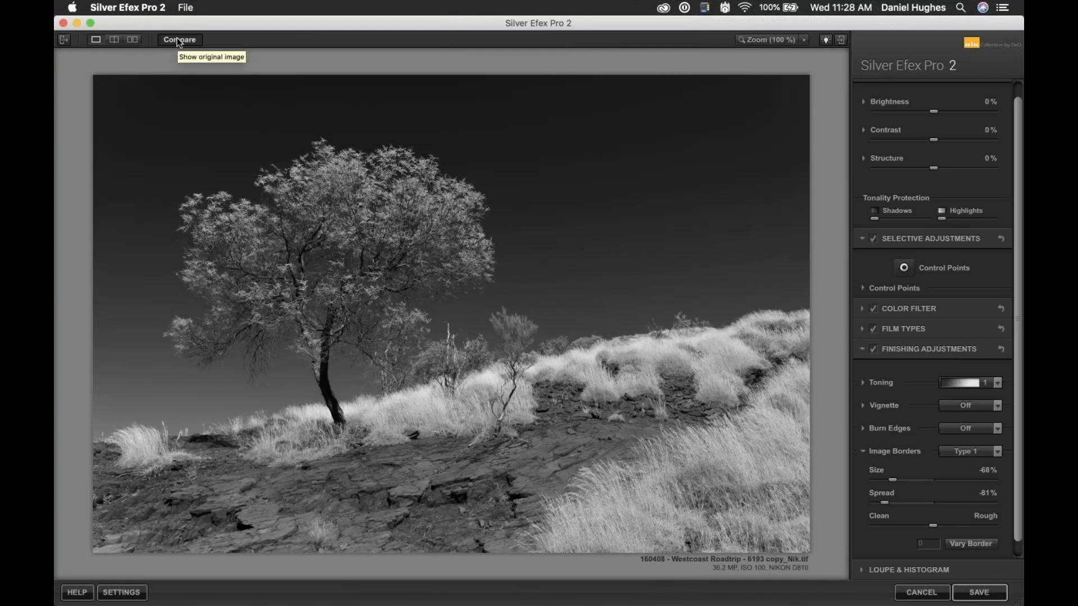
{"action": "left_click", "coordinate": [177, 39]}
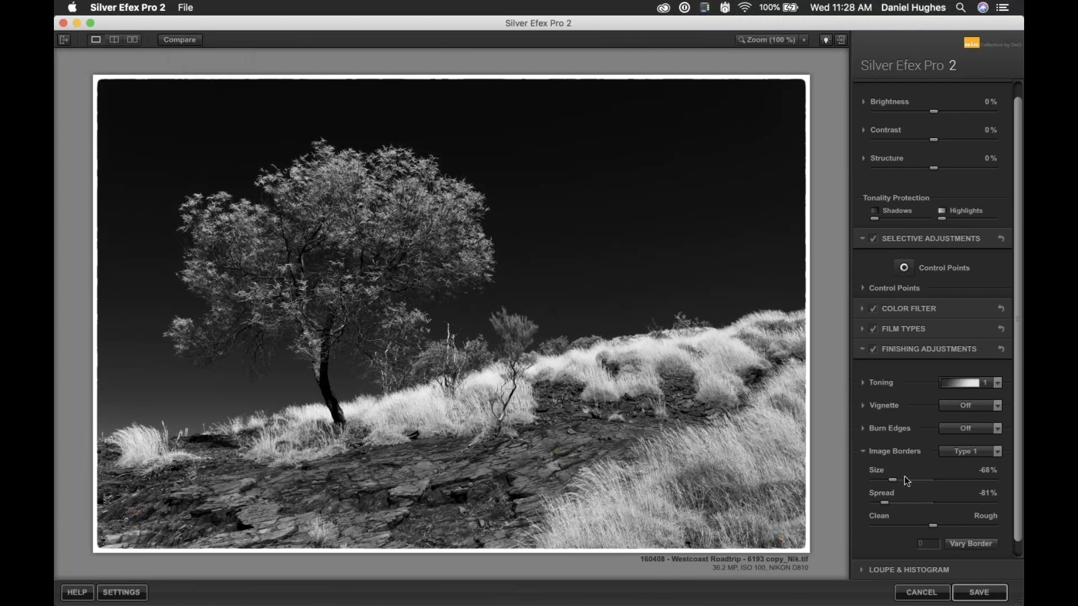
{"action": "left_click", "coordinate": [965, 593]}
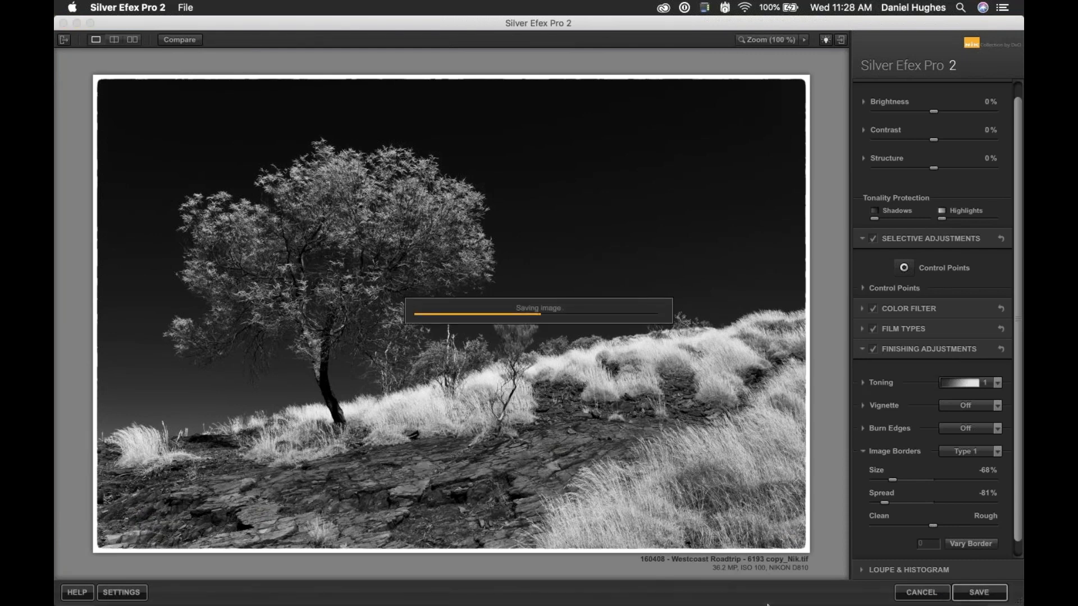
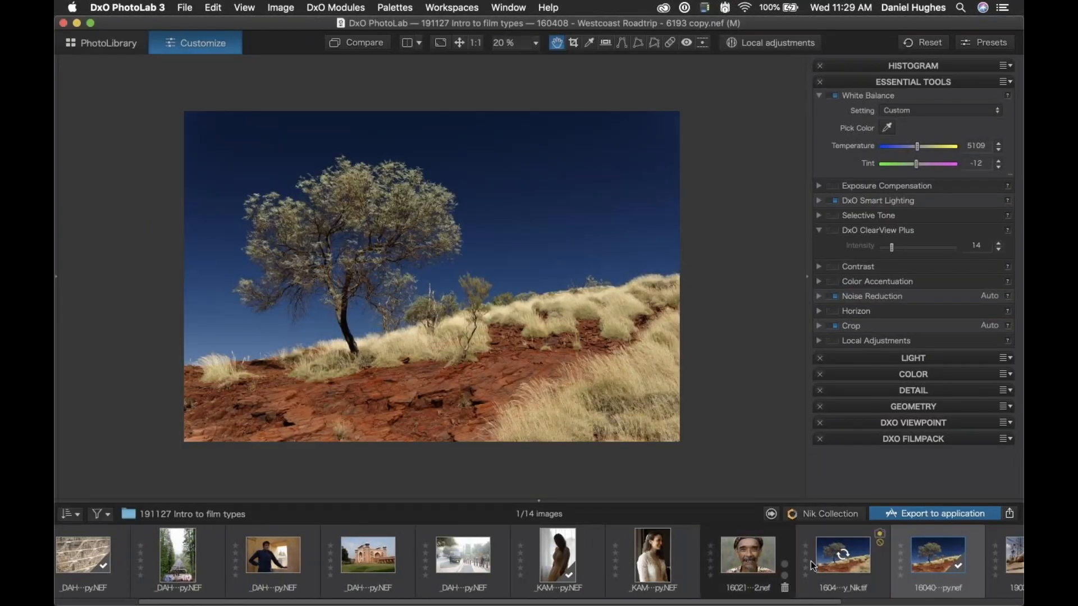
- In DxO PhotoLab, view the saved black-and-white TIFF, examine its tree and sky up close, and compare it with the color NEF
{"action": "left_click", "coordinate": [823, 561]}
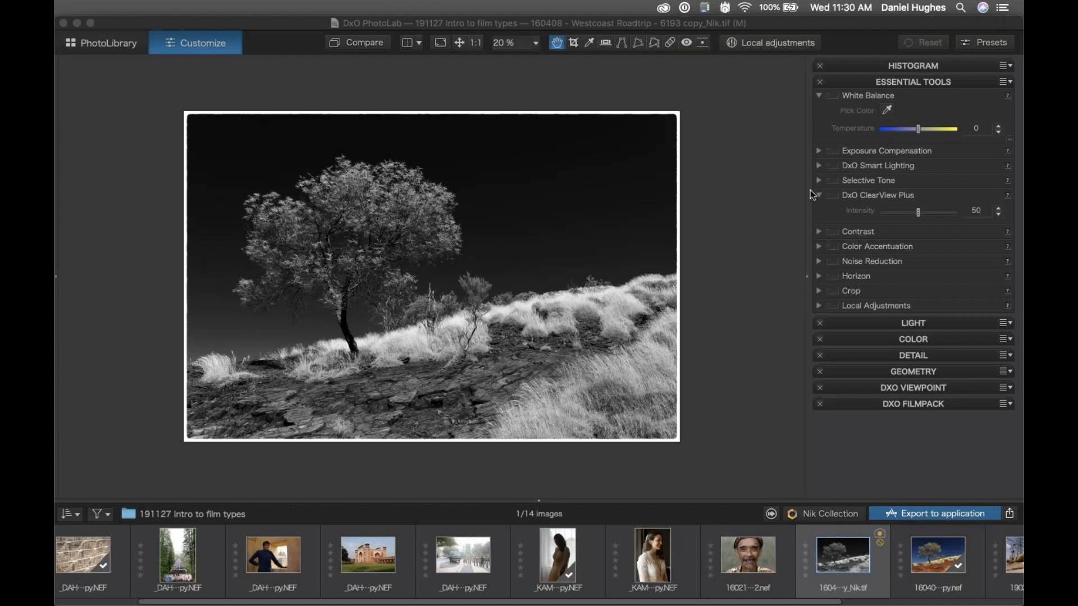
{"action": "left_click", "coordinate": [754, 192]}
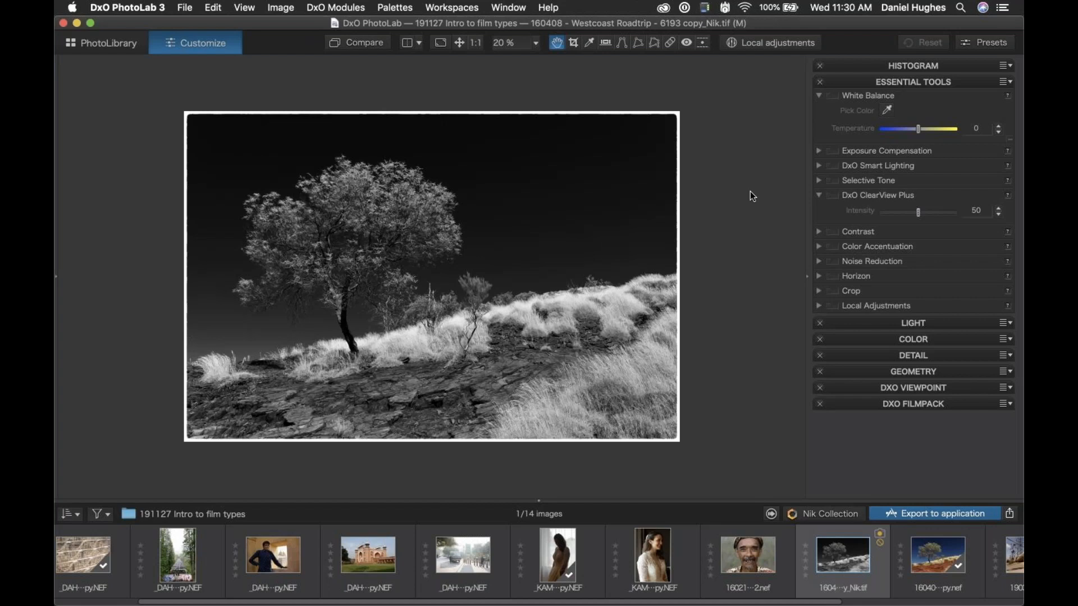
{"action": "key", "text": "super+Tab"}
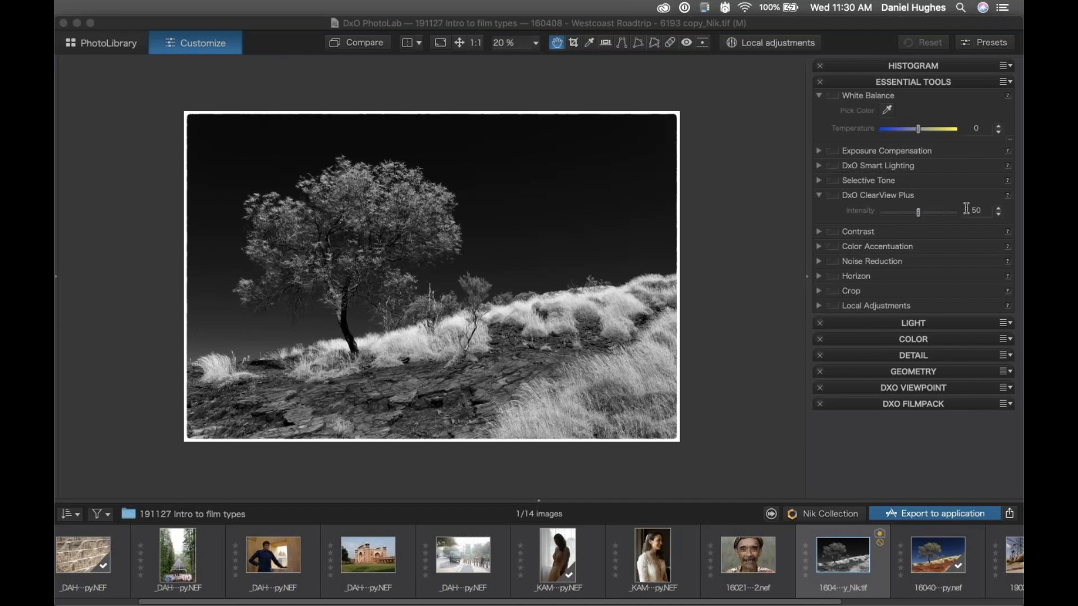
{"action": "left_click", "coordinate": [666, 247]}
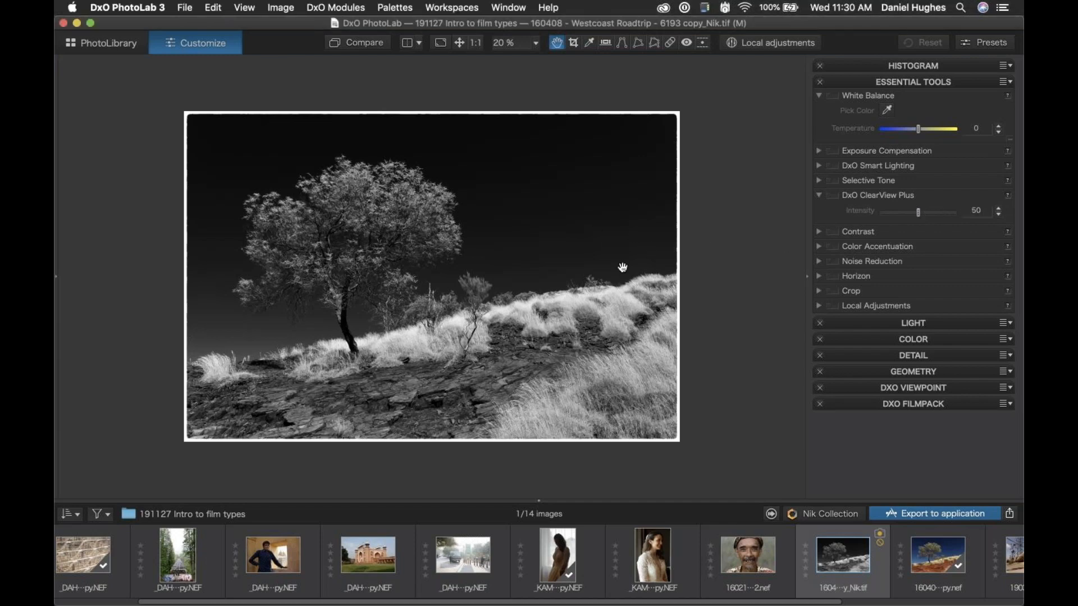
{"action": "scroll", "coordinate": [622, 268], "scroll_direction": "up", "scroll_amount": 4}
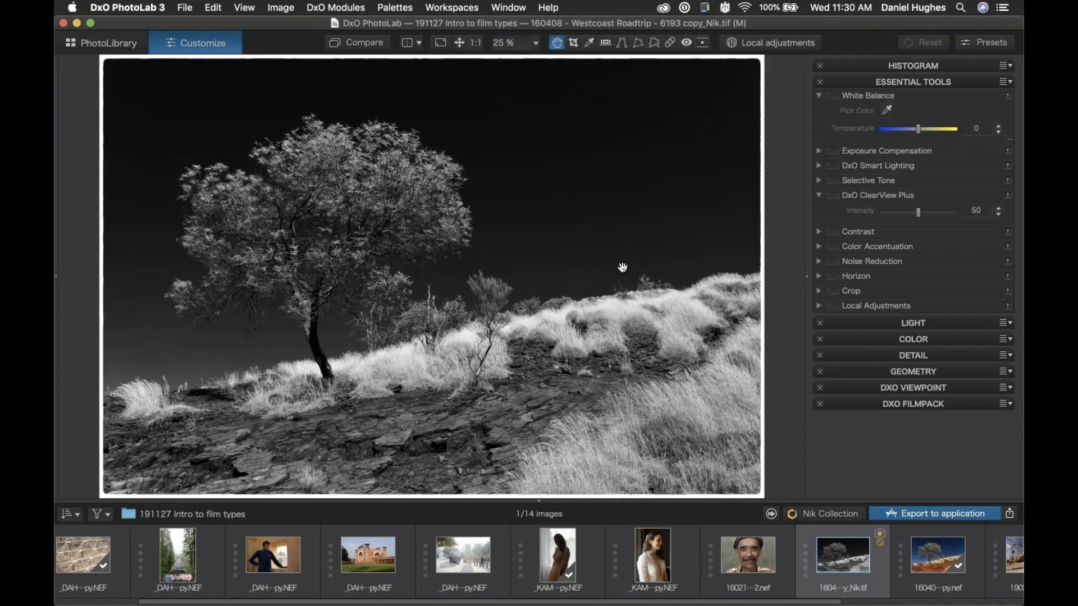
{"action": "scroll", "coordinate": [622, 268], "scroll_direction": "up", "scroll_amount": 3}
{"action": "scroll", "coordinate": [622, 268], "scroll_direction": "up", "scroll_amount": 1}
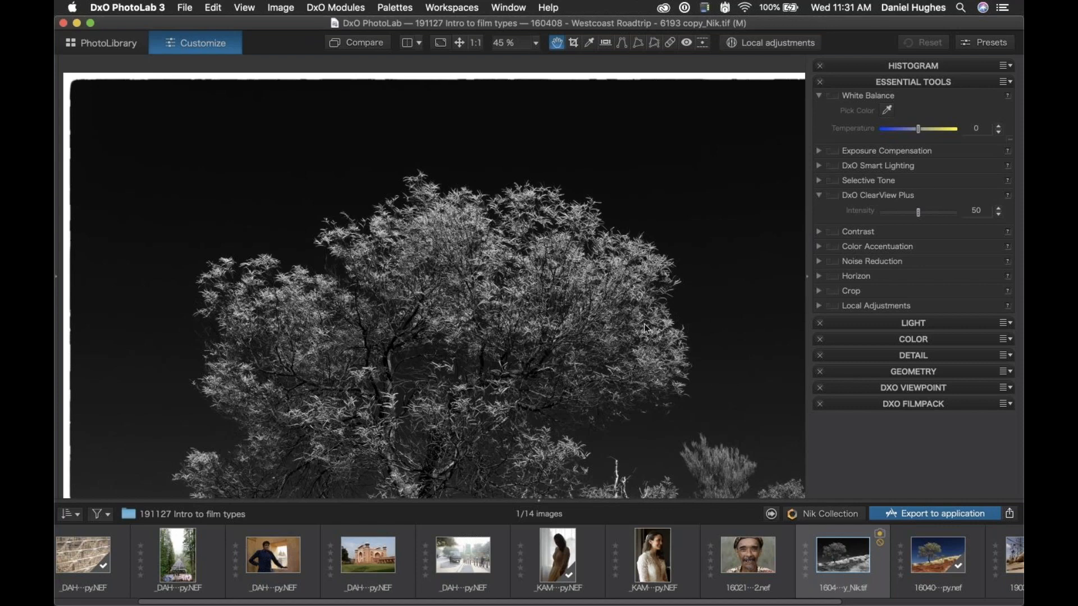
{"action": "scroll", "coordinate": [432, 277], "scroll_direction": "down", "scroll_amount": 3}
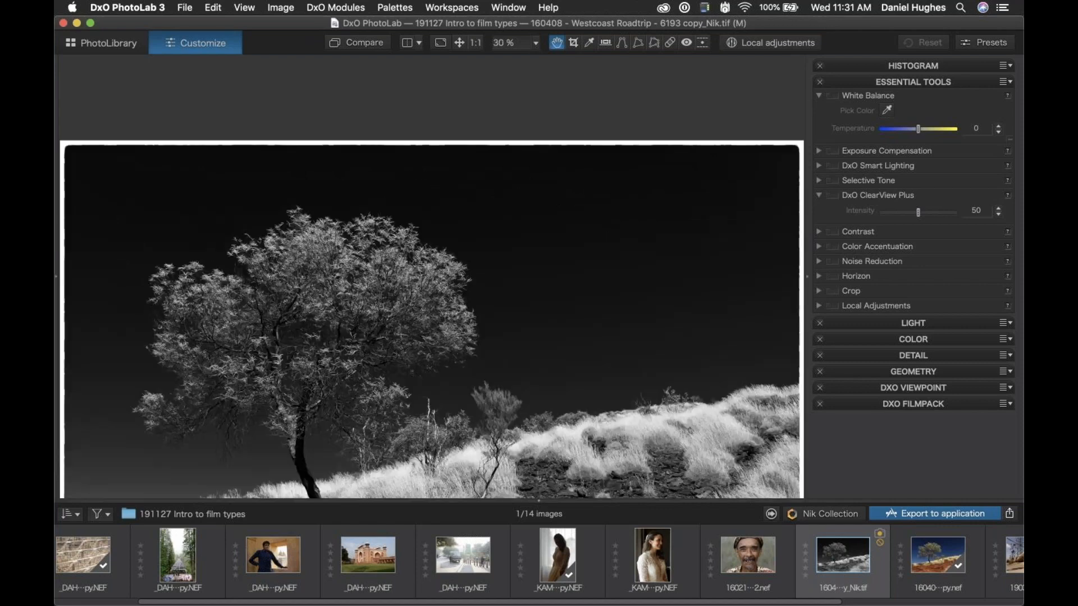
{"action": "scroll", "coordinate": [431, 277], "scroll_direction": "down", "scroll_amount": 1}
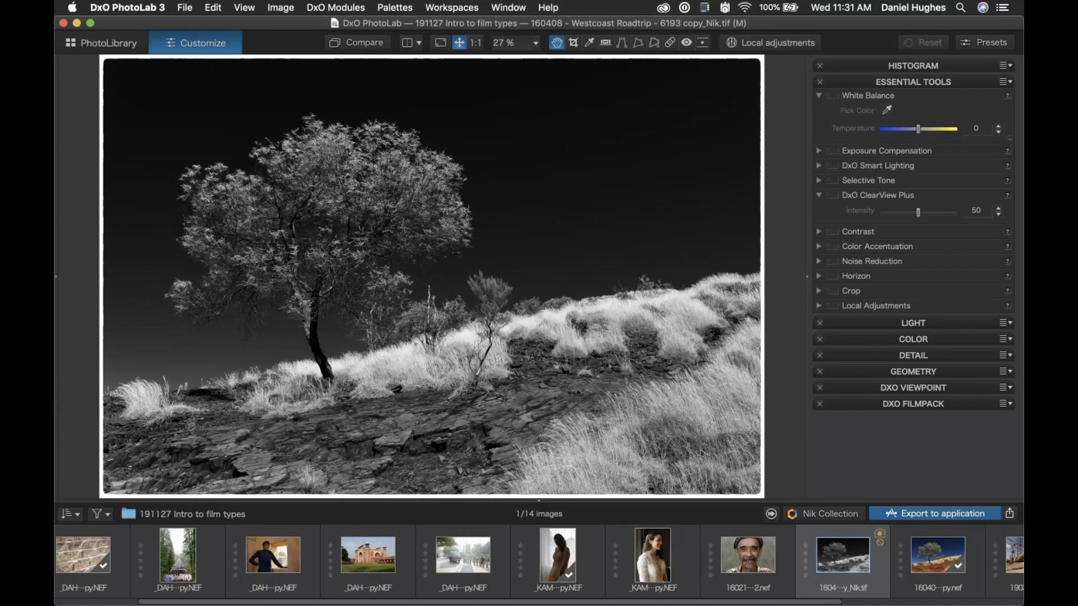
{"action": "left_click", "coordinate": [929, 554]}
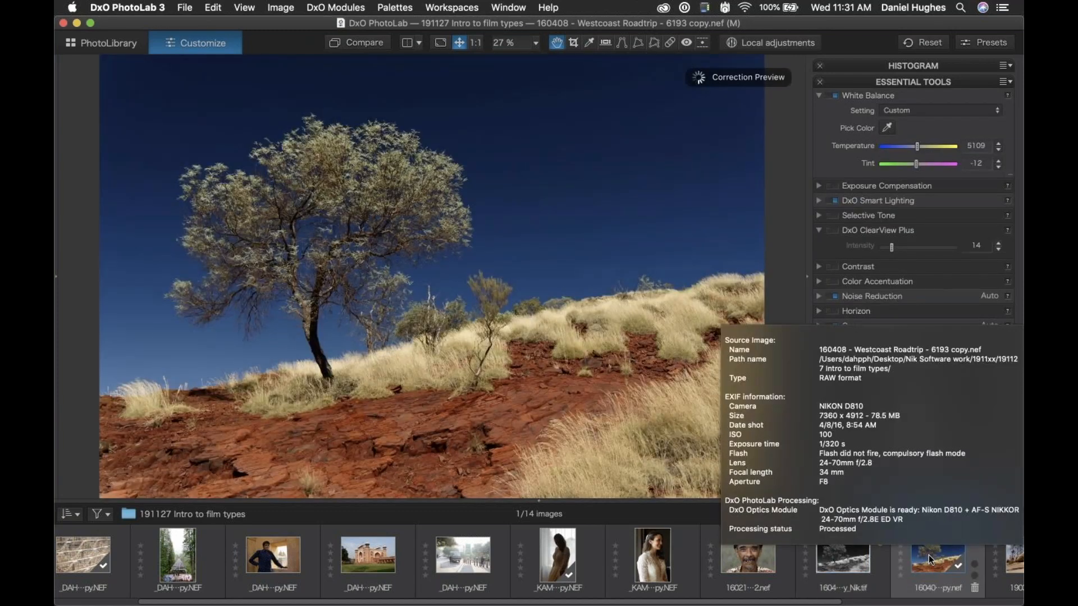
{"action": "left_click", "coordinate": [835, 554]}
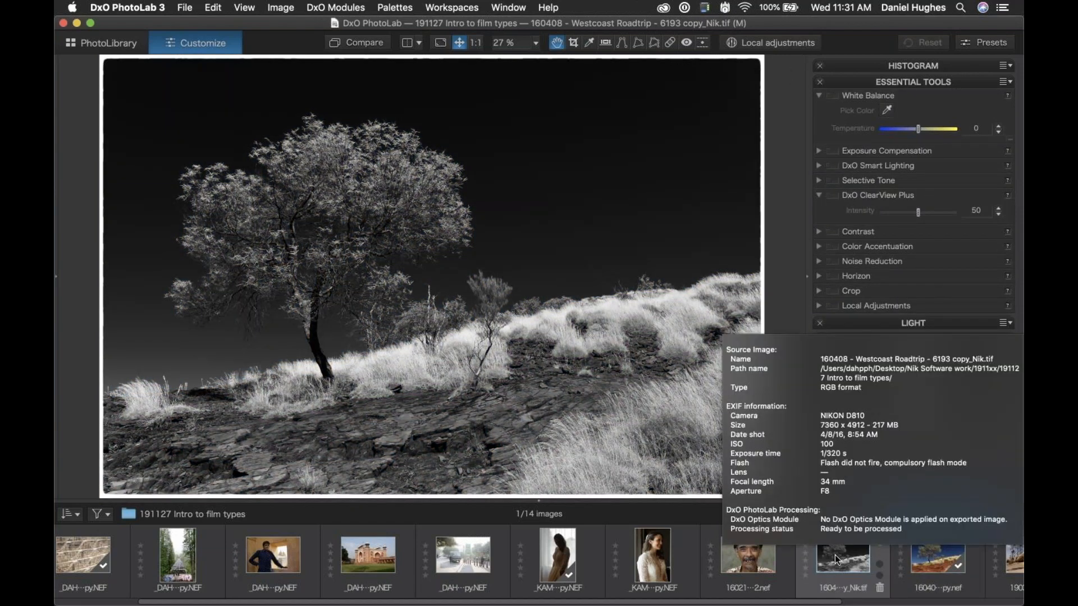
- Open the bride portrait _KAM3535 copy.NEF, enable the Repair correction, and activate its tool
{"action": "left_click", "coordinate": [372, 565]}
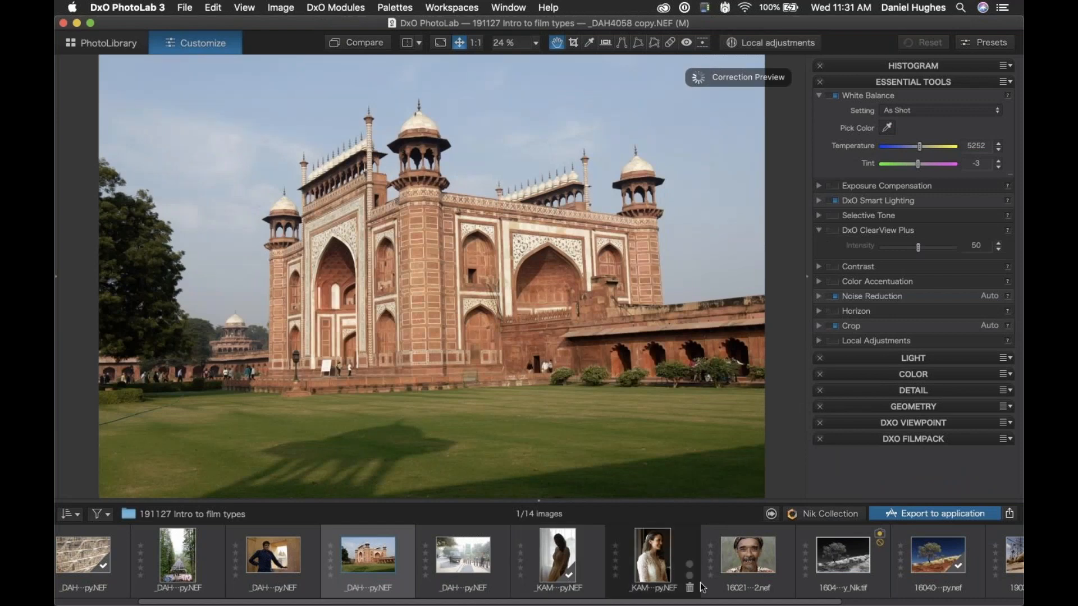
{"action": "left_click", "coordinate": [649, 548]}
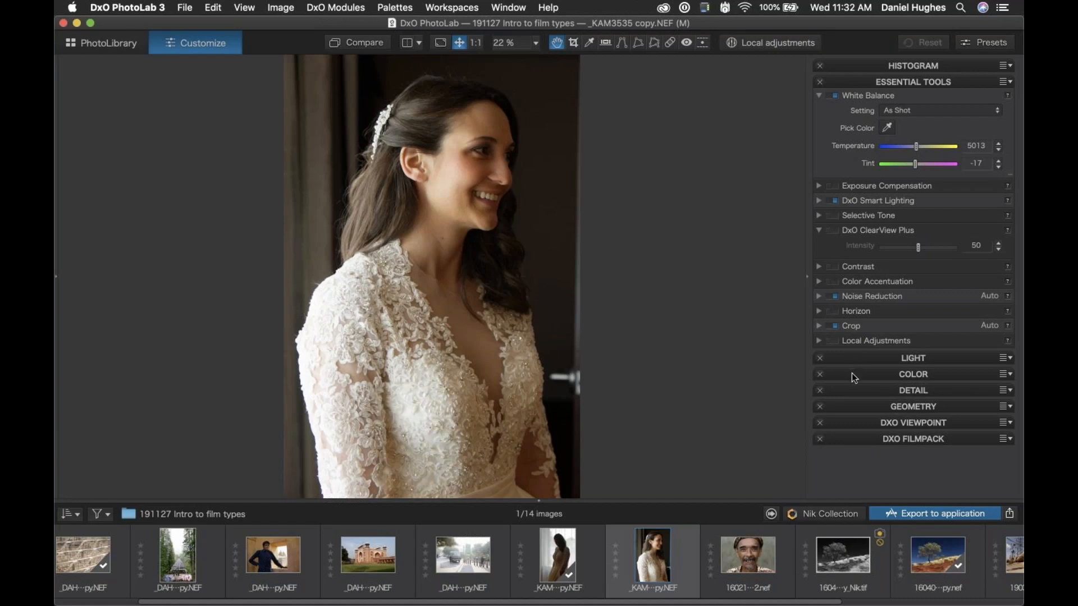
{"action": "left_click", "coordinate": [851, 390]}
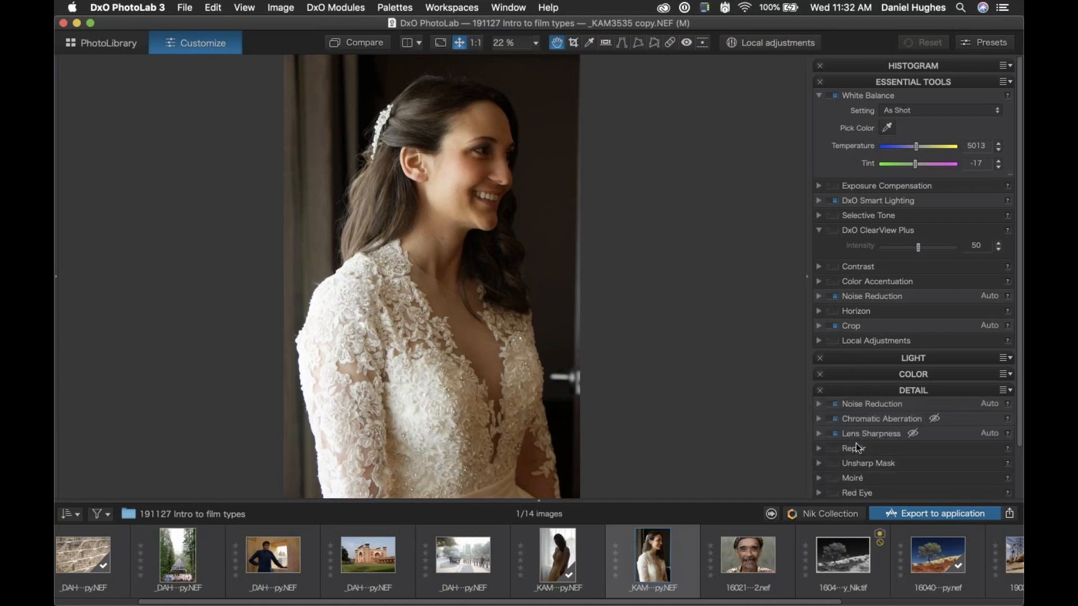
{"action": "scroll", "coordinate": [857, 446], "scroll_direction": "down", "scroll_amount": 1}
{"action": "left_click", "coordinate": [844, 442]}
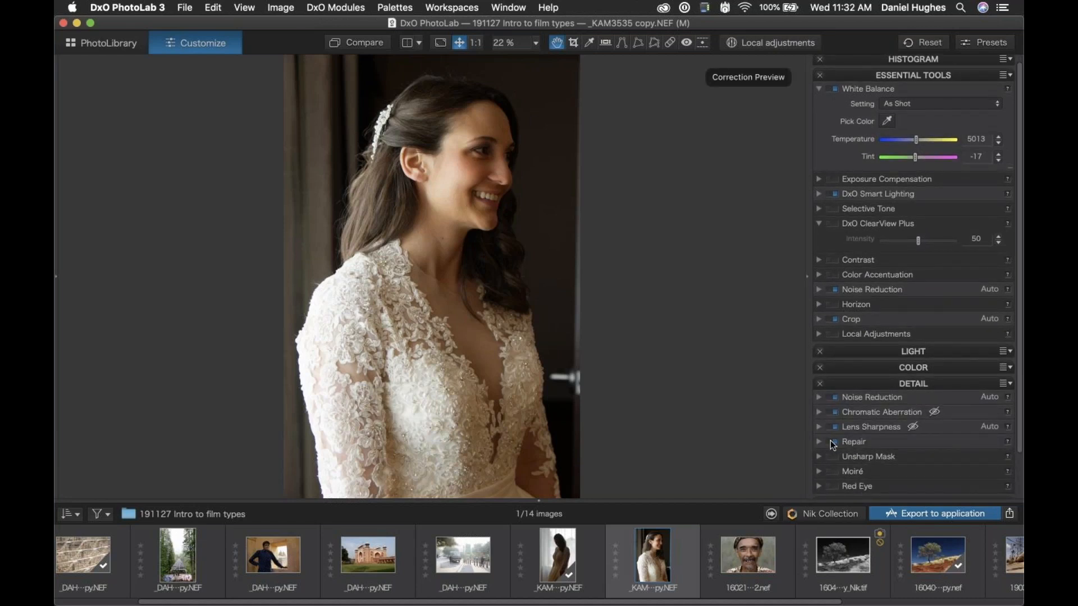
{"action": "left_click", "coordinate": [819, 442]}
{"action": "scroll", "coordinate": [842, 446], "scroll_direction": "down", "scroll_amount": 1}
{"action": "left_click", "coordinate": [887, 446]}
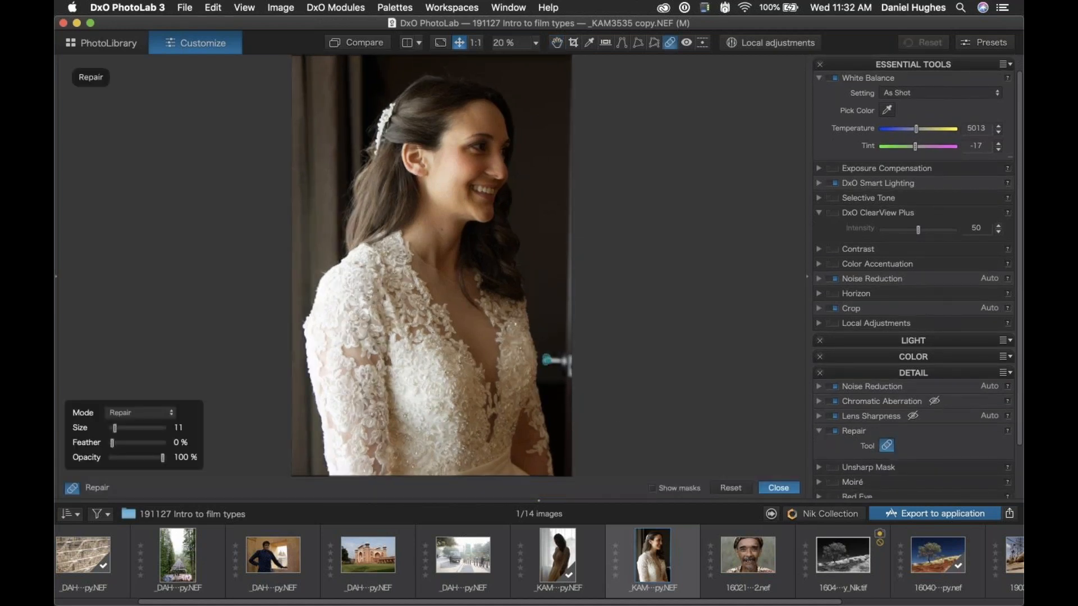
- Remove the bright door handle beside the bride with Repair strokes at size 11 and finish the repair
{"action": "mouse_move", "coordinate": [548, 360]}
{"action": "left_mouse_down"}
{"action": "mouse_move", "coordinate": [564, 356]}
{"action": "mouse_move", "coordinate": [564, 374]}
{"action": "mouse_move", "coordinate": [546, 361]}
{"action": "mouse_move", "coordinate": [563, 355]}
{"action": "mouse_move", "coordinate": [561, 368]}
{"action": "mouse_move", "coordinate": [543, 365]}
{"action": "left_mouse_up"}
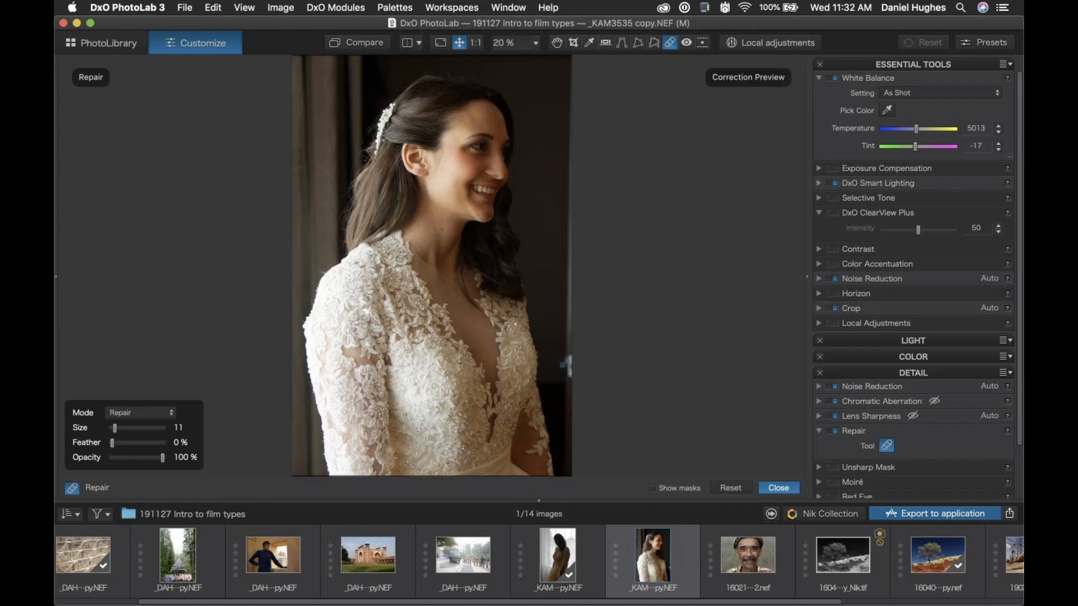
{"action": "left_click_drag", "start_coordinate": [569, 378], "coordinate": [569, 358]}
{"action": "mouse_move", "coordinate": [570, 368]}
{"action": "left_mouse_down"}
{"action": "mouse_move", "coordinate": [568, 340]}
{"action": "mouse_move", "coordinate": [568, 388]}
{"action": "left_mouse_up"}
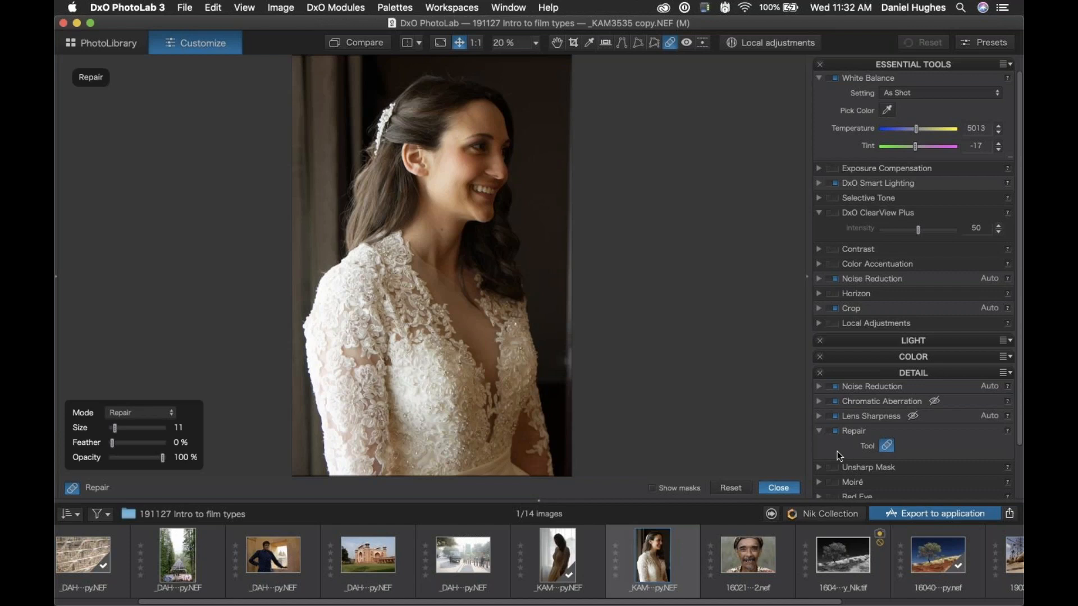
{"action": "left_click", "coordinate": [775, 489]}
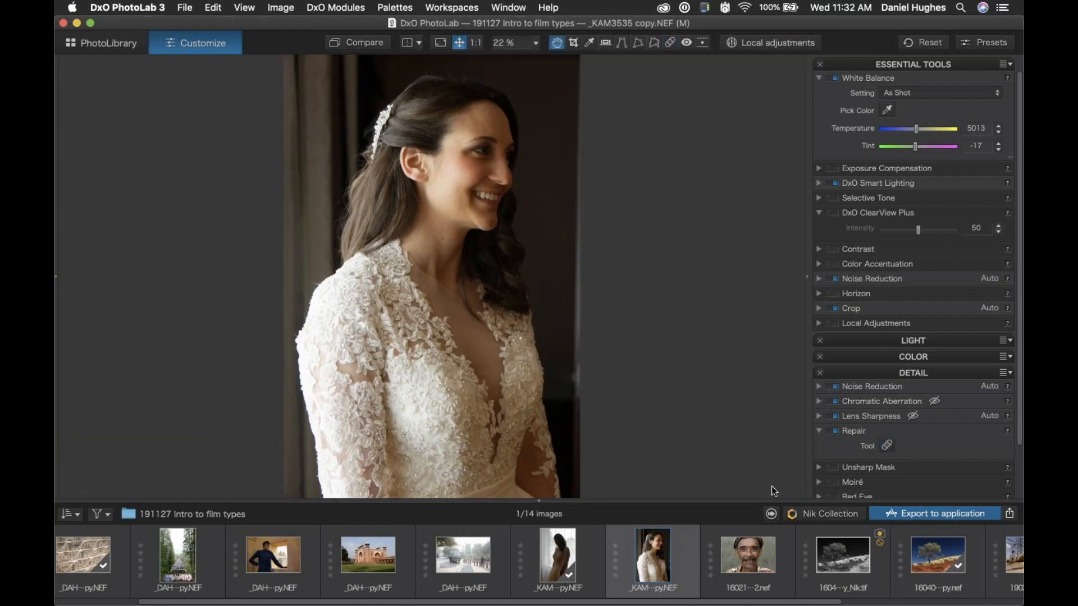
- Collapse DxO ClearView Plus and turn off DxO Smart Lighting for the bride portrait
{"action": "left_click", "coordinate": [823, 515]}
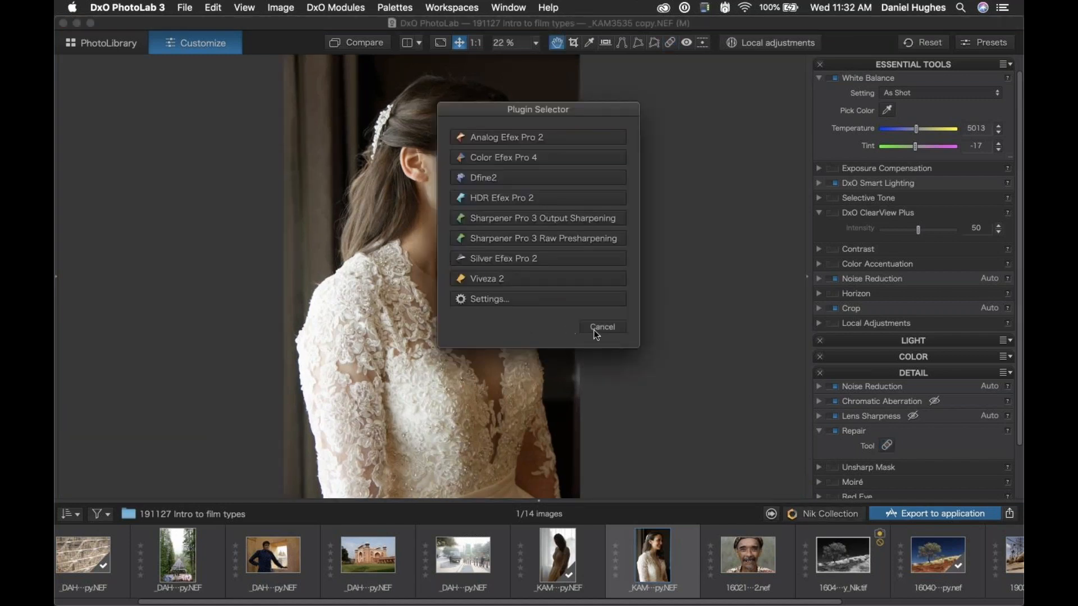
{"action": "left_click", "coordinate": [596, 334]}
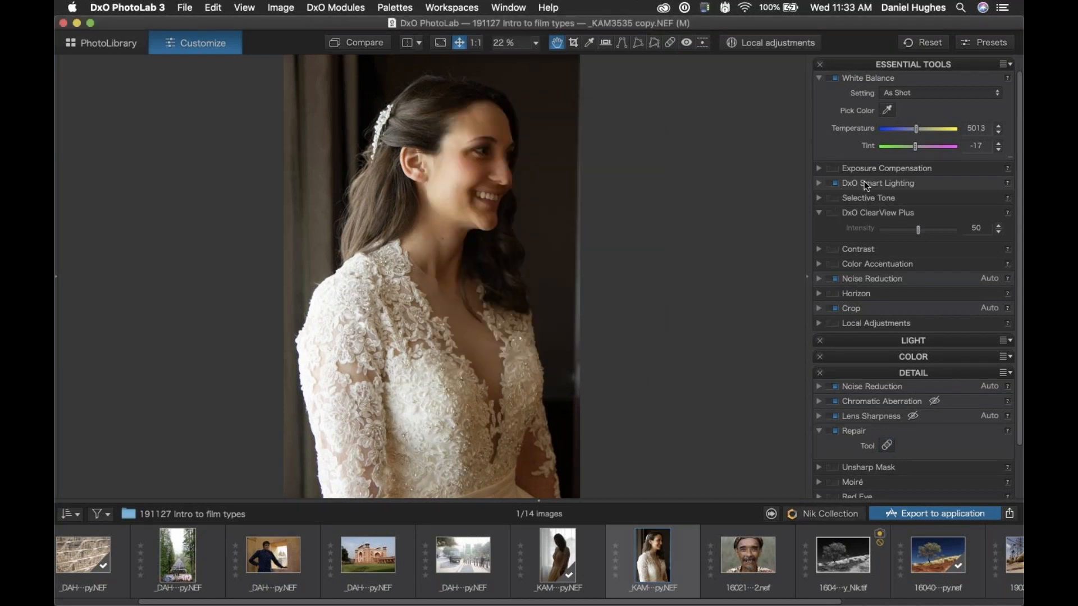
{"action": "left_click", "coordinate": [821, 214]}
{"action": "left_click", "coordinate": [835, 183]}
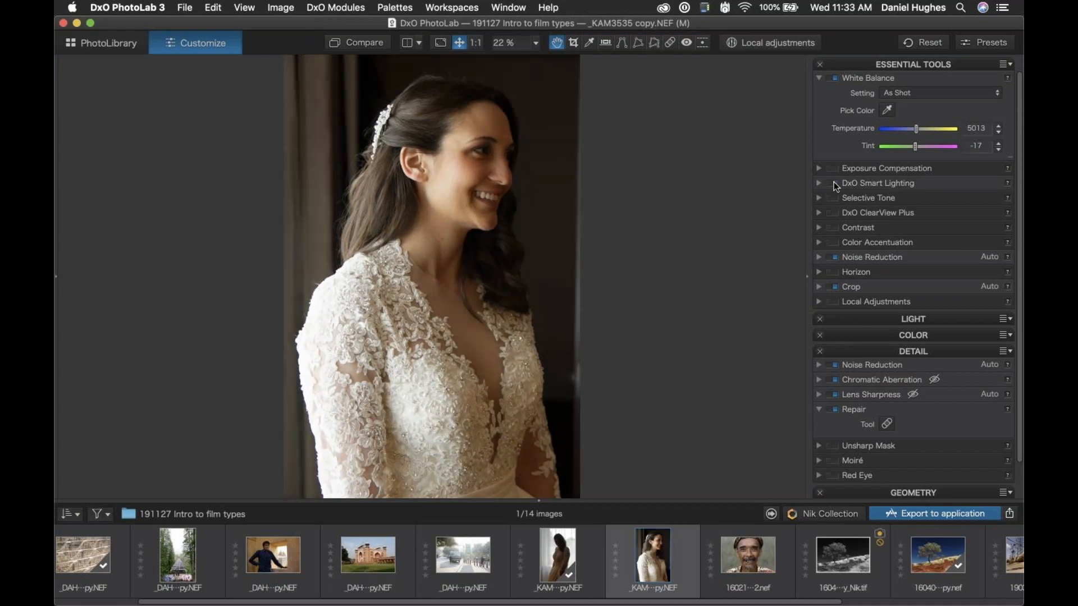
{"action": "left_click", "coordinate": [834, 182]}
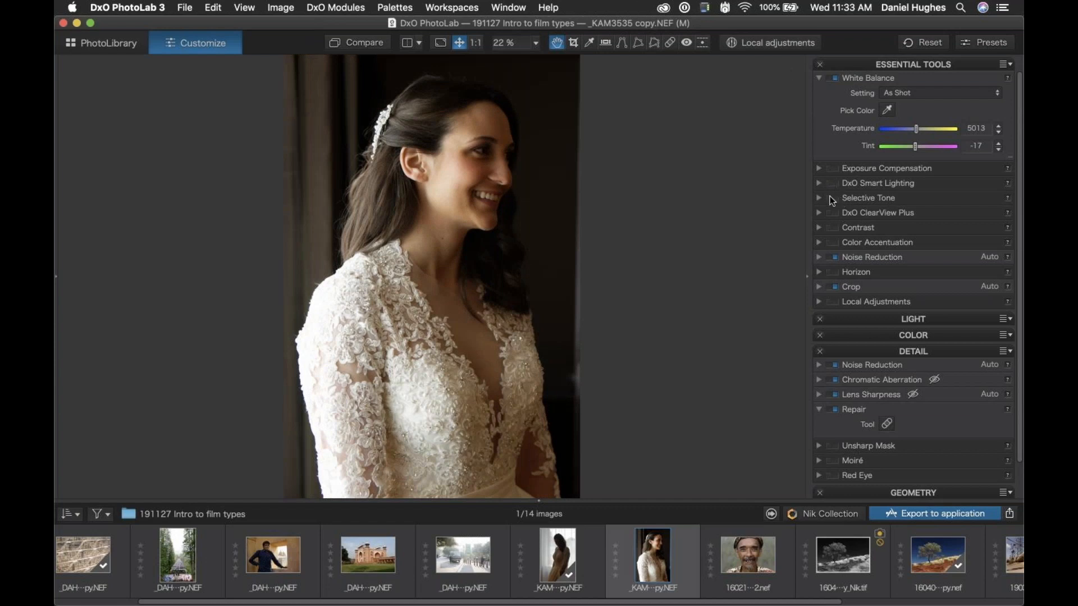
- Lower the Selective Tone Highlights to about -52 on the bride portrait and collapse the section
{"action": "left_click", "coordinate": [819, 199]}
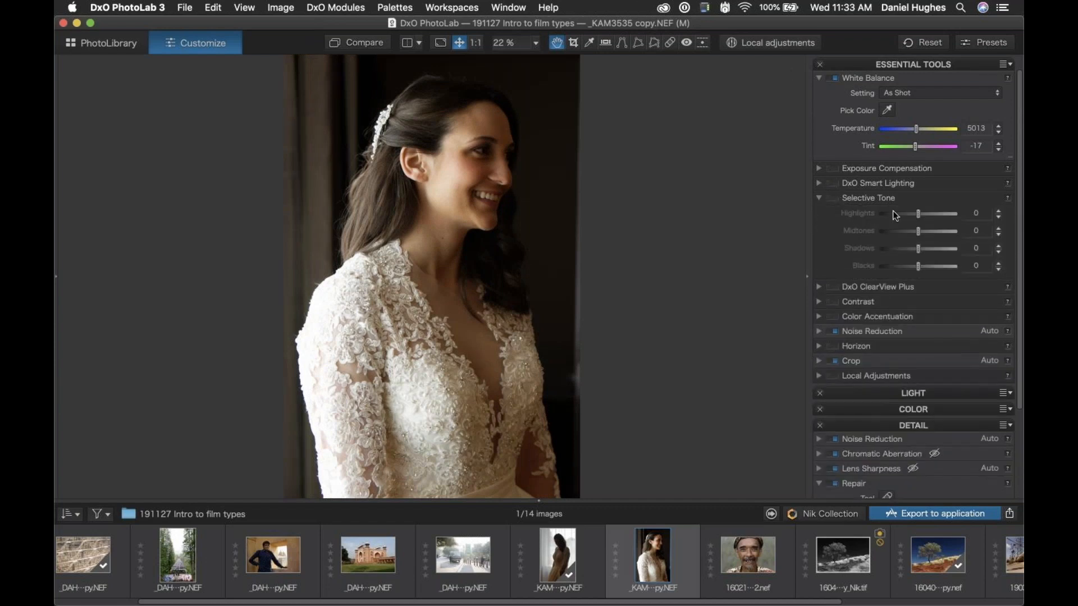
{"action": "left_click_drag", "start_coordinate": [919, 214], "coordinate": [895, 217]}
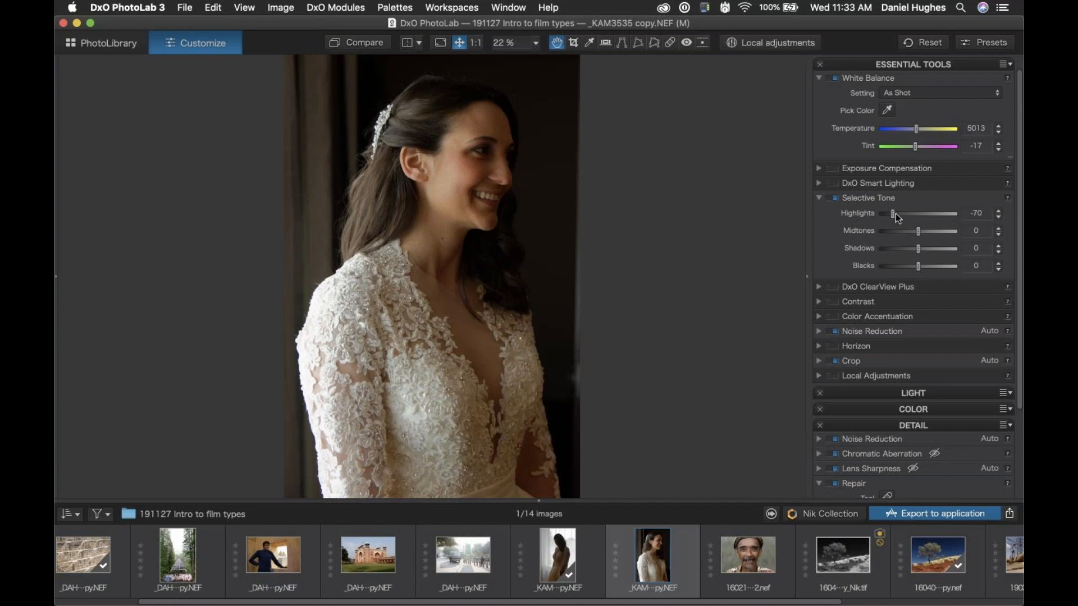
{"action": "left_click_drag", "start_coordinate": [895, 213], "coordinate": [898, 214]}
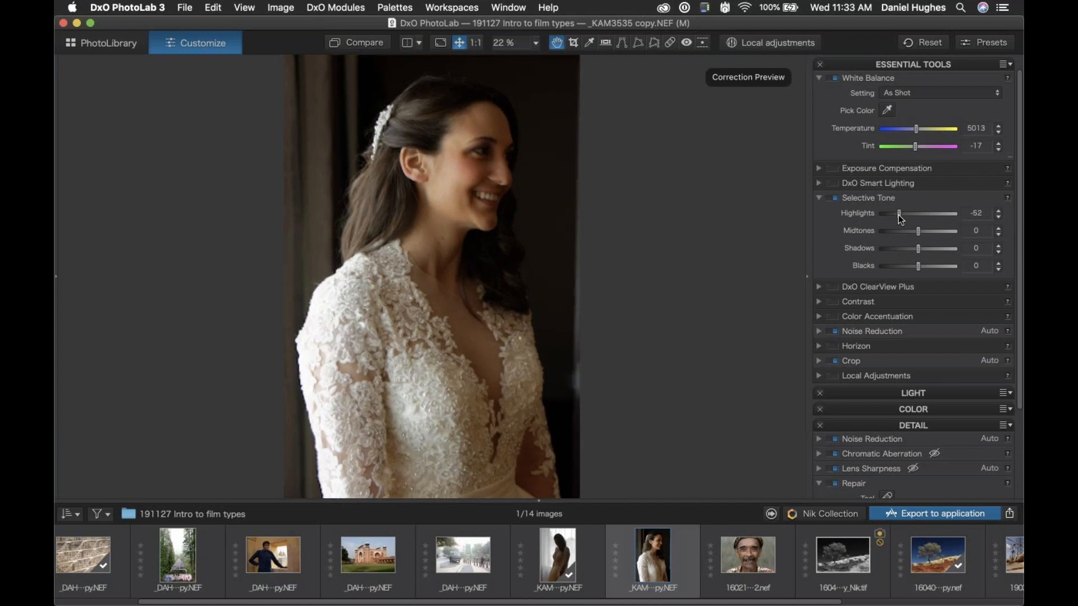
{"action": "left_click", "coordinate": [819, 198]}
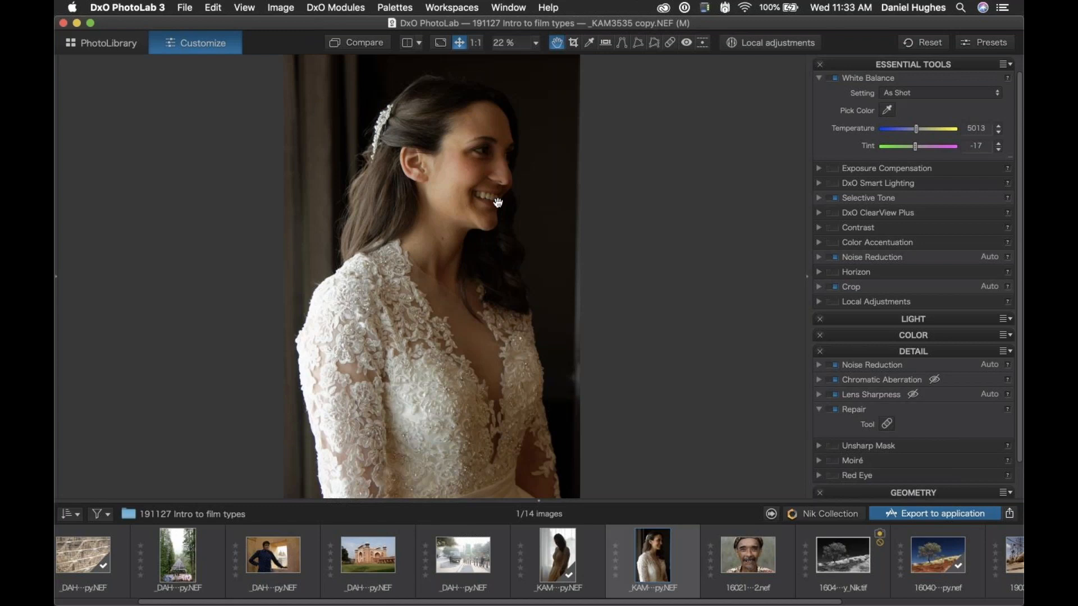
- Add a local adjustment control point on the bride's cheek, raise its Exposure slightly, and shrink its radius
{"action": "left_click", "coordinate": [758, 49]}
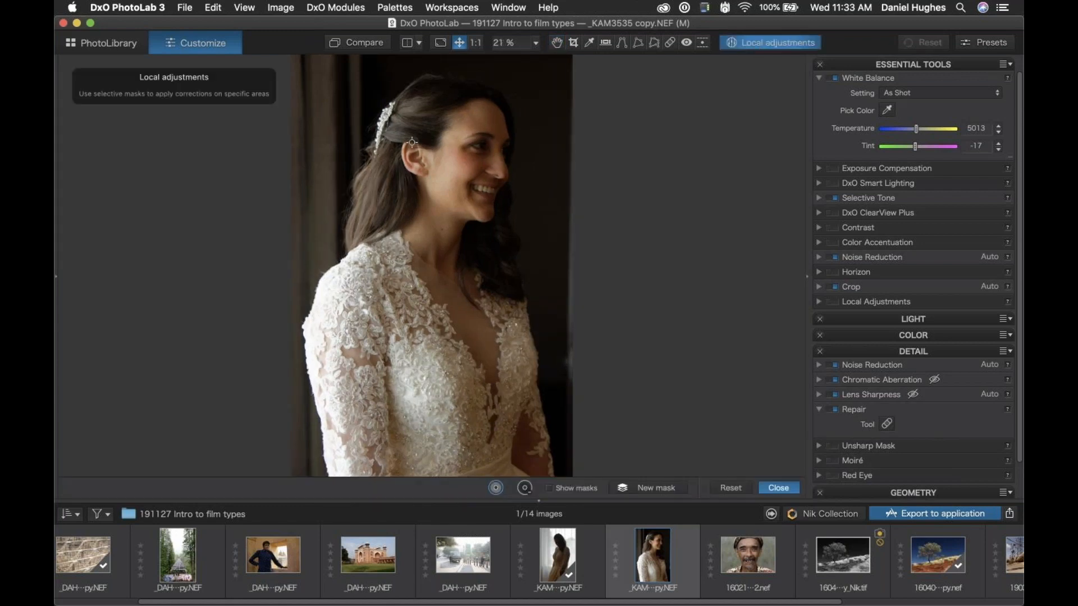
{"action": "left_click", "coordinate": [433, 180]}
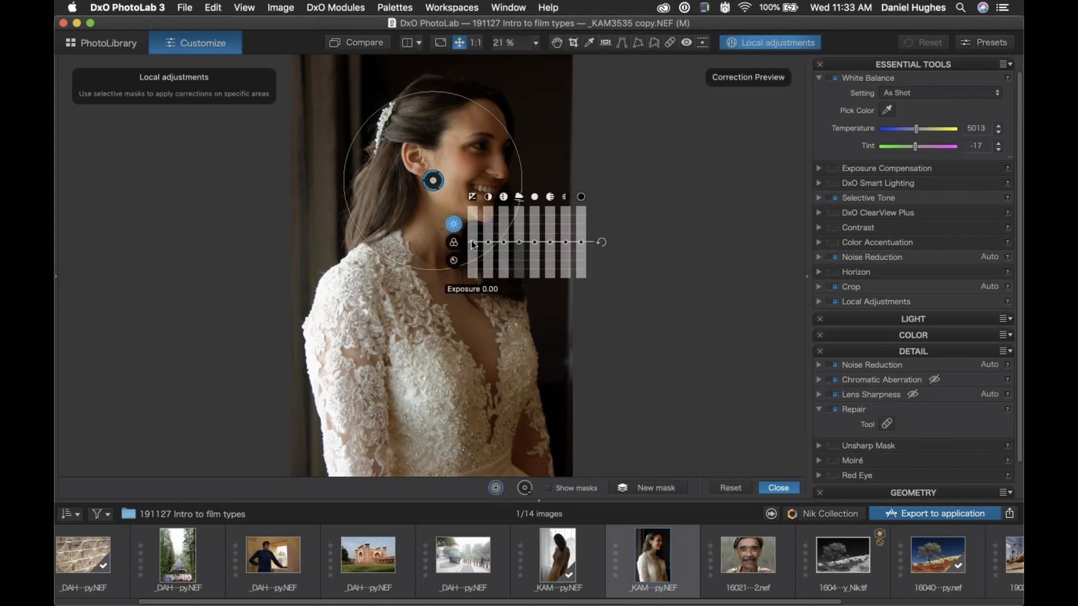
{"action": "left_click_drag", "start_coordinate": [473, 243], "coordinate": [472, 238]}
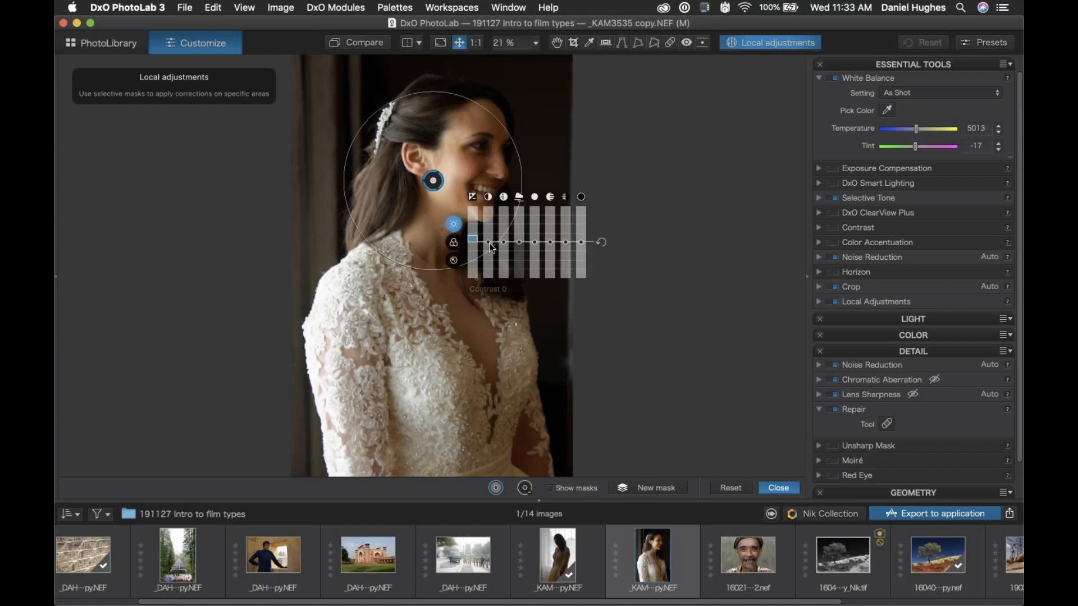
{"action": "left_click_drag", "start_coordinate": [521, 186], "coordinate": [511, 185]}
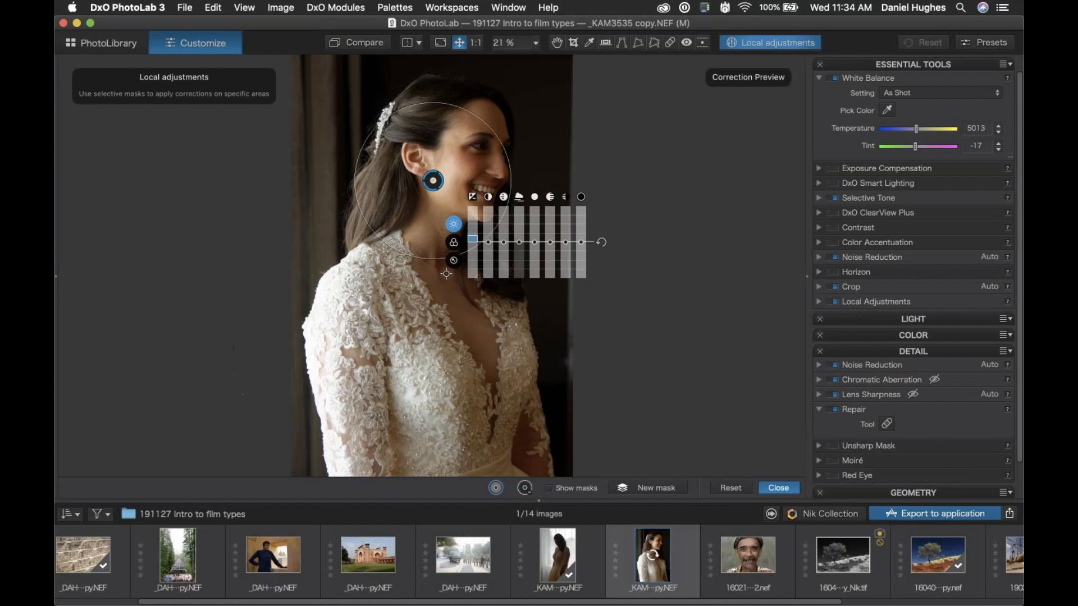
- Place control points on the sleeve's outer edge and the bodice, lowering the sleeve's Exposure to about -1 and adjusting the bodice's Exposure
{"action": "left_click", "coordinate": [311, 343]}
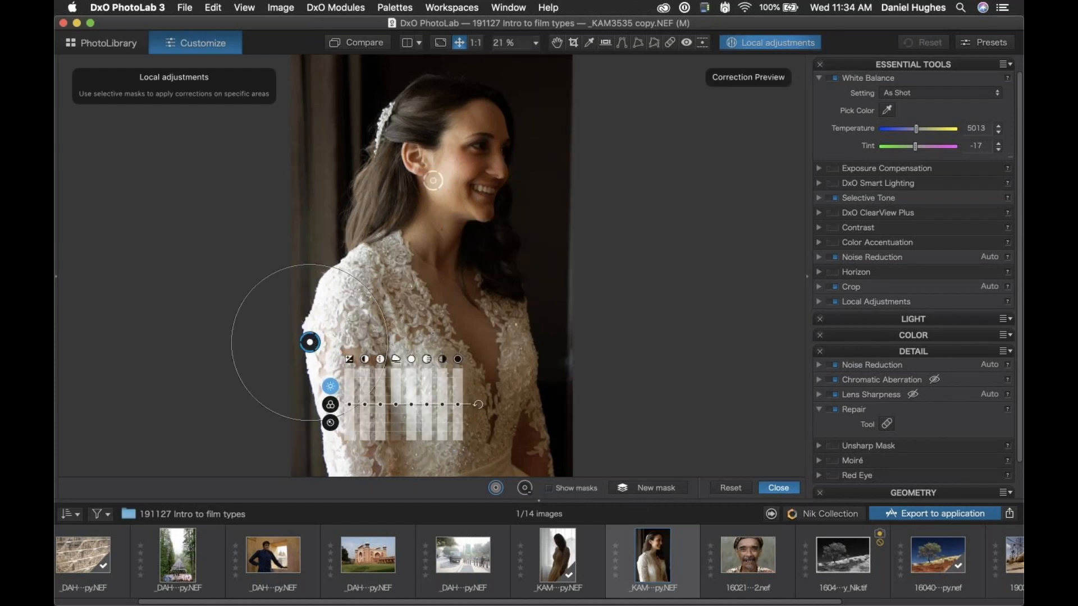
{"action": "left_click_drag", "start_coordinate": [349, 404], "coordinate": [349, 427]}
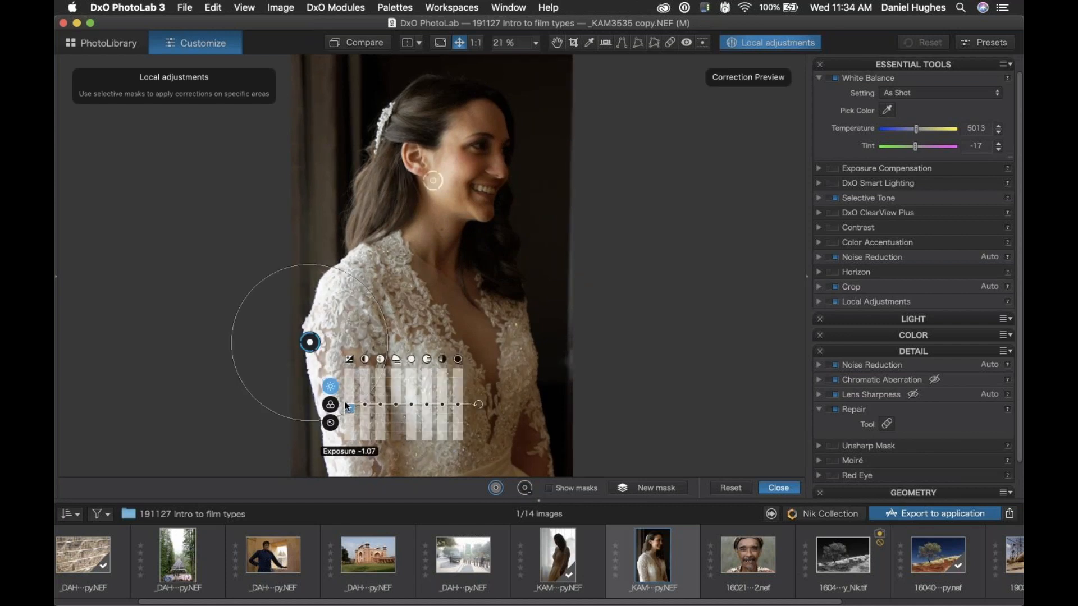
{"action": "key", "text": "Delete"}
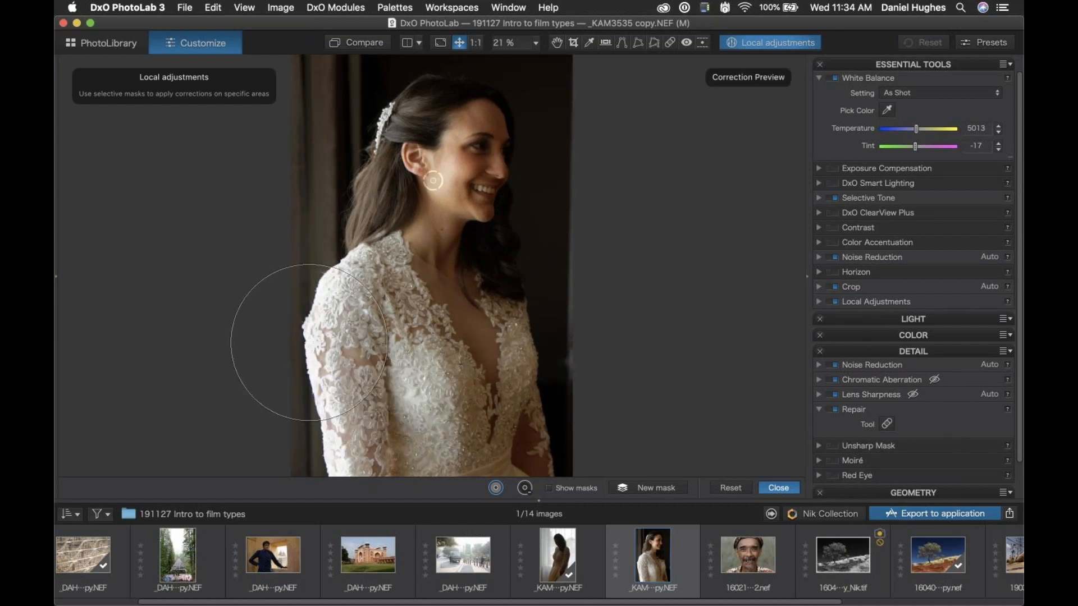
{"action": "left_click", "coordinate": [308, 339]}
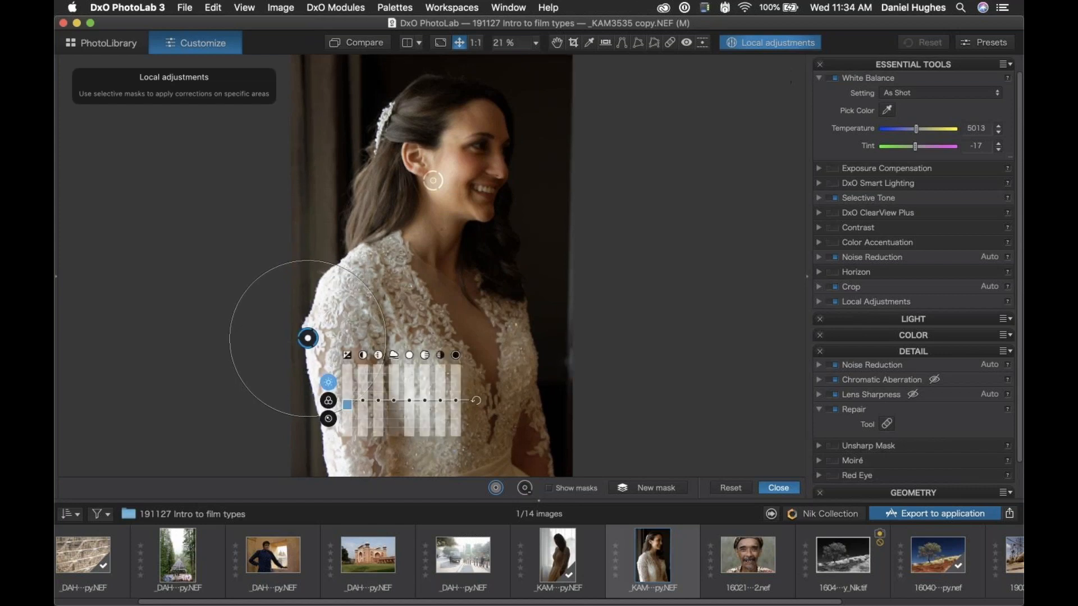
{"action": "mouse_move", "coordinate": [347, 409]}
{"action": "left_click_drag", "start_coordinate": [345, 408], "coordinate": [348, 409]}
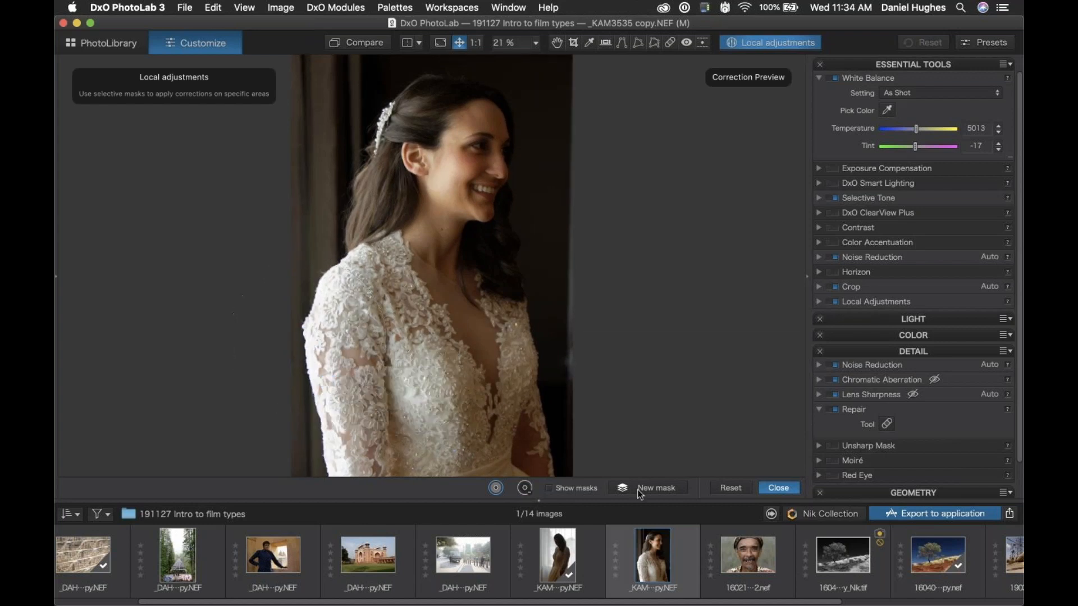
{"action": "left_click", "coordinate": [412, 391]}
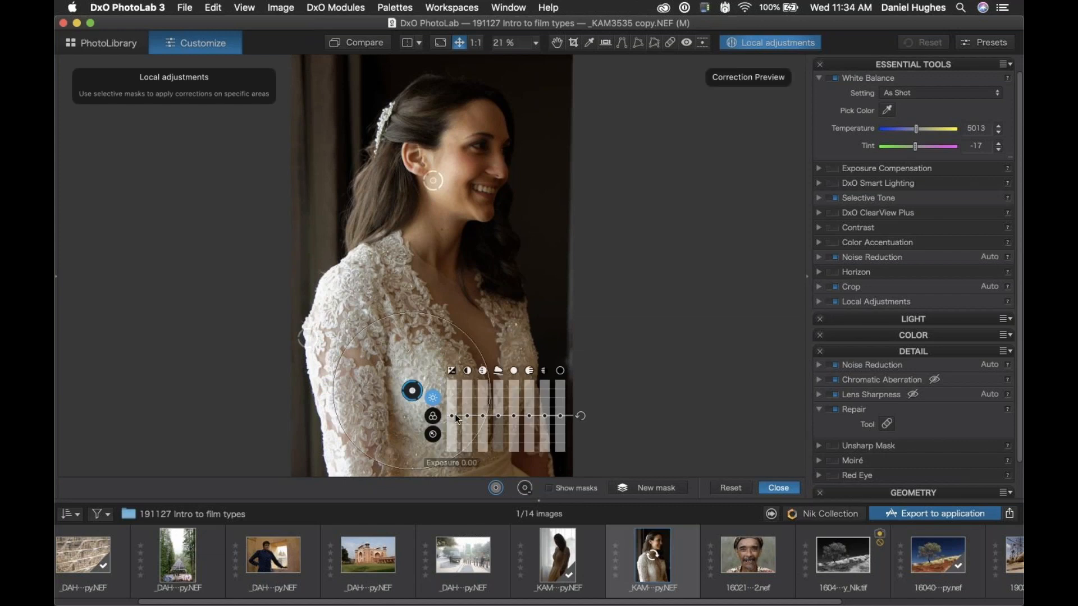
{"action": "left_click_drag", "start_coordinate": [452, 416], "coordinate": [452, 416]}
- In a new mask, place a control point at the dress waist, fine-tune its Exposure and Temperature, and close local adjustments
{"action": "left_click", "coordinate": [655, 492]}
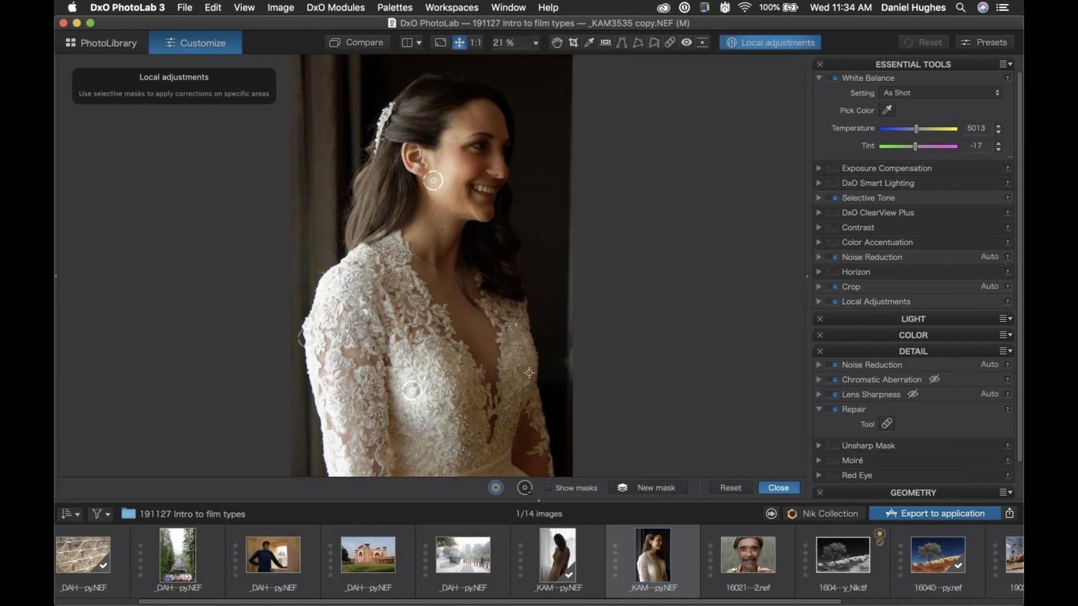
{"action": "left_click", "coordinate": [494, 467]}
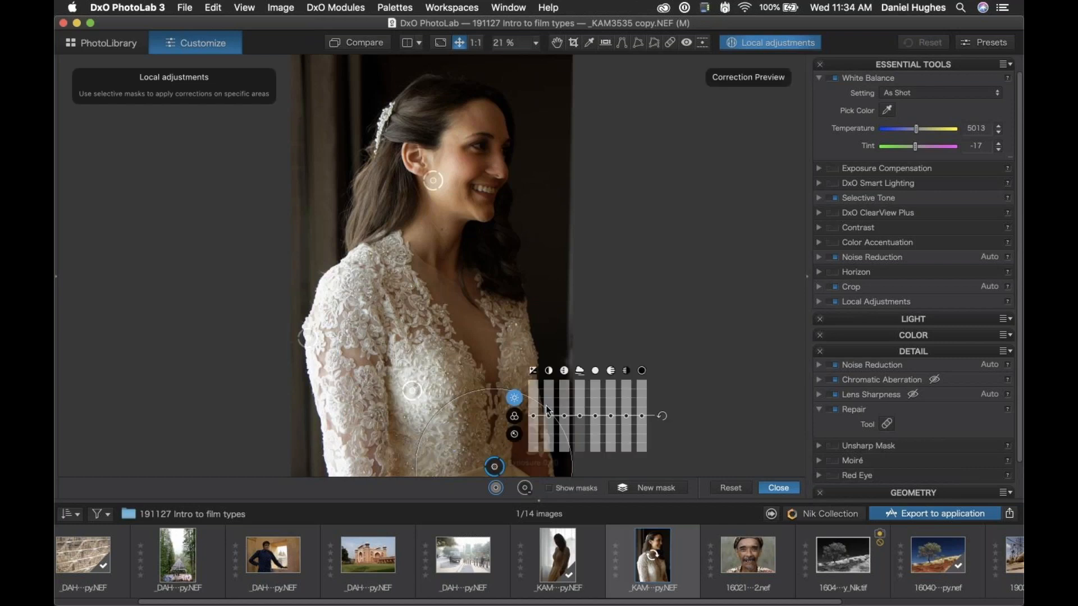
{"action": "left_click_drag", "start_coordinate": [533, 416], "coordinate": [534, 423]}
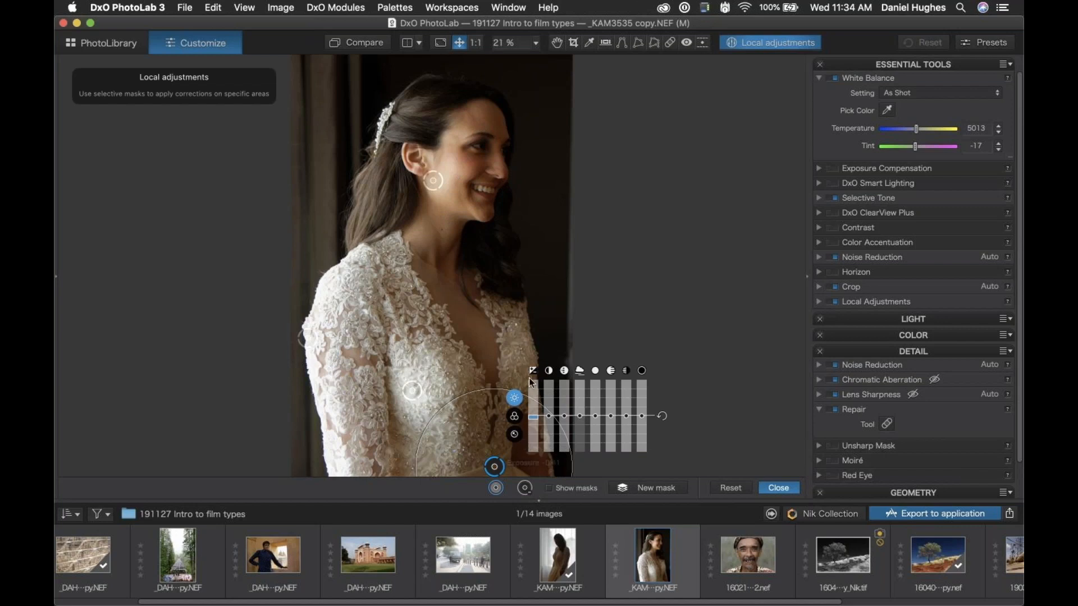
{"action": "left_click", "coordinate": [515, 415]}
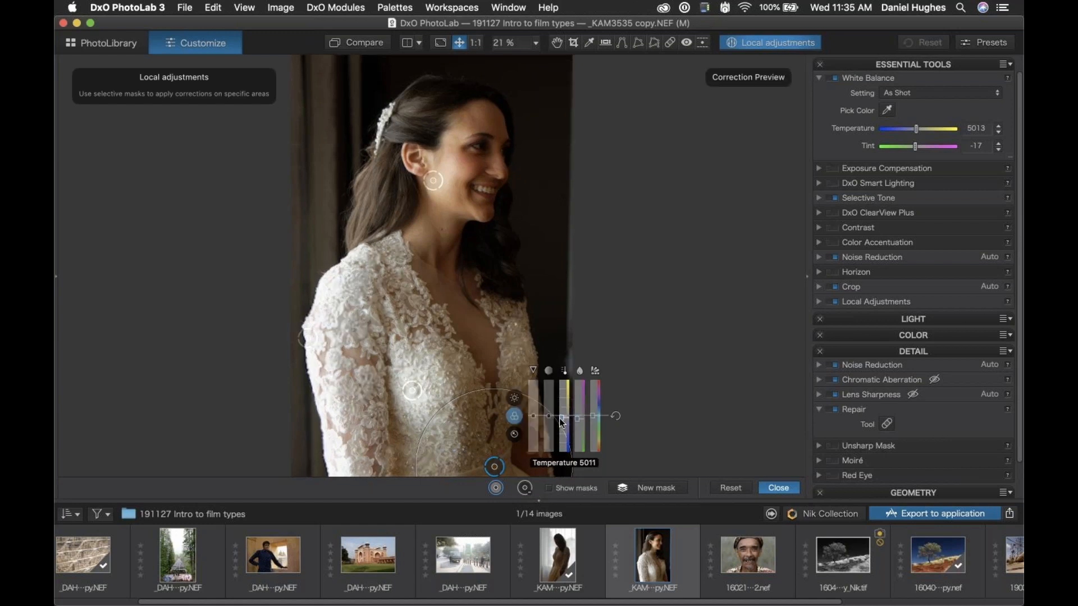
{"action": "mouse_move", "coordinate": [560, 418]}
{"action": "left_mouse_down"}
{"action": "mouse_move", "coordinate": [575, 421]}
{"action": "mouse_move", "coordinate": [560, 419]}
{"action": "left_mouse_up"}
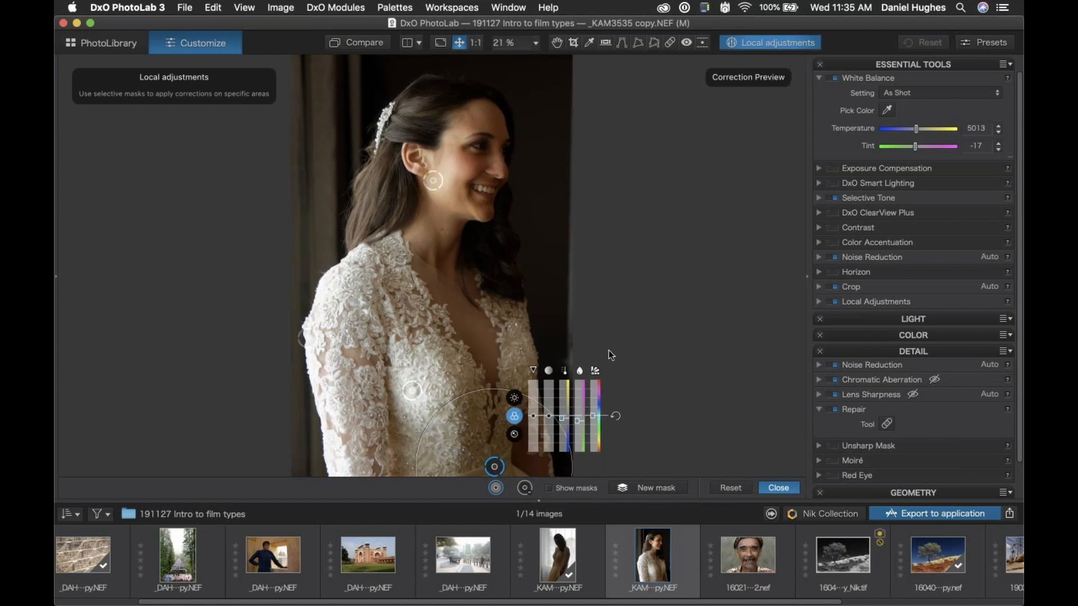
{"action": "left_click", "coordinate": [775, 484]}
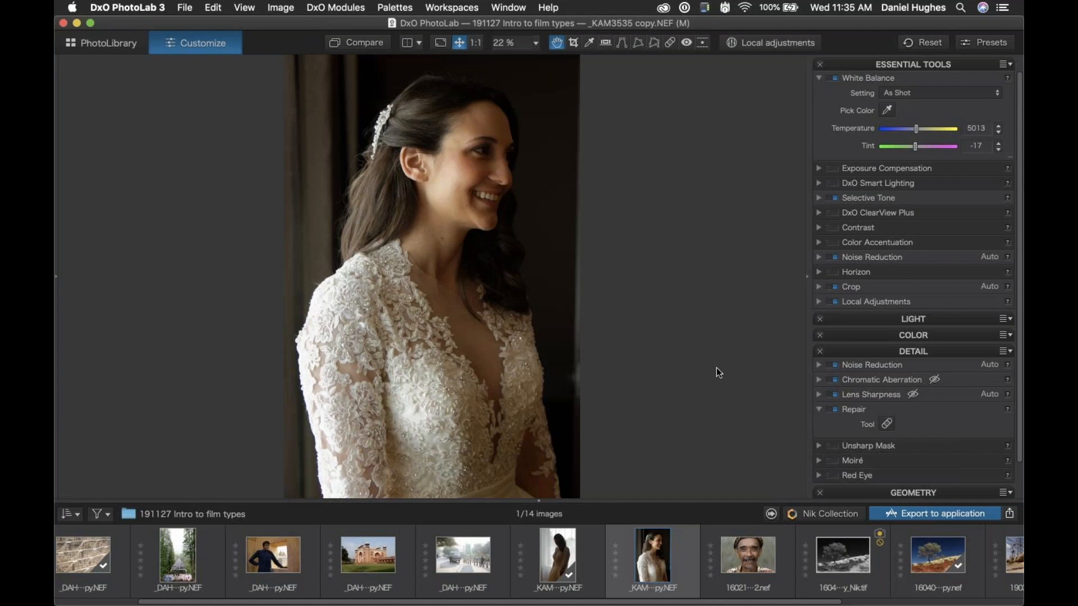
- Send the bride portrait through the Nik Collection to Silver Efex Pro 2
{"action": "left_click", "coordinate": [818, 519]}
{"action": "left_click", "coordinate": [540, 283]}
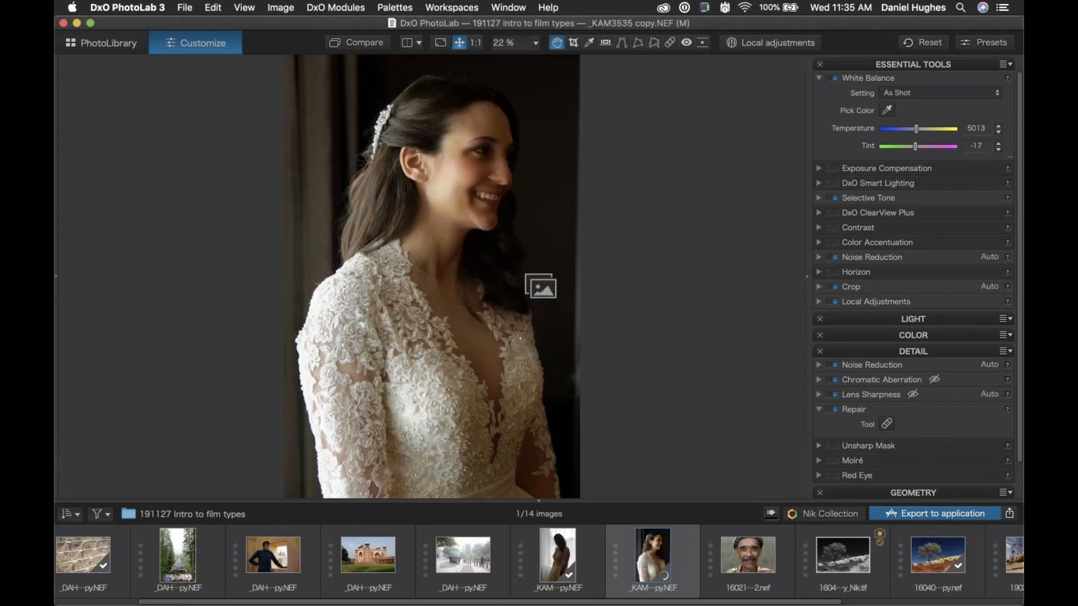
{"action": "mouse_move", "coordinate": [889, 605]}
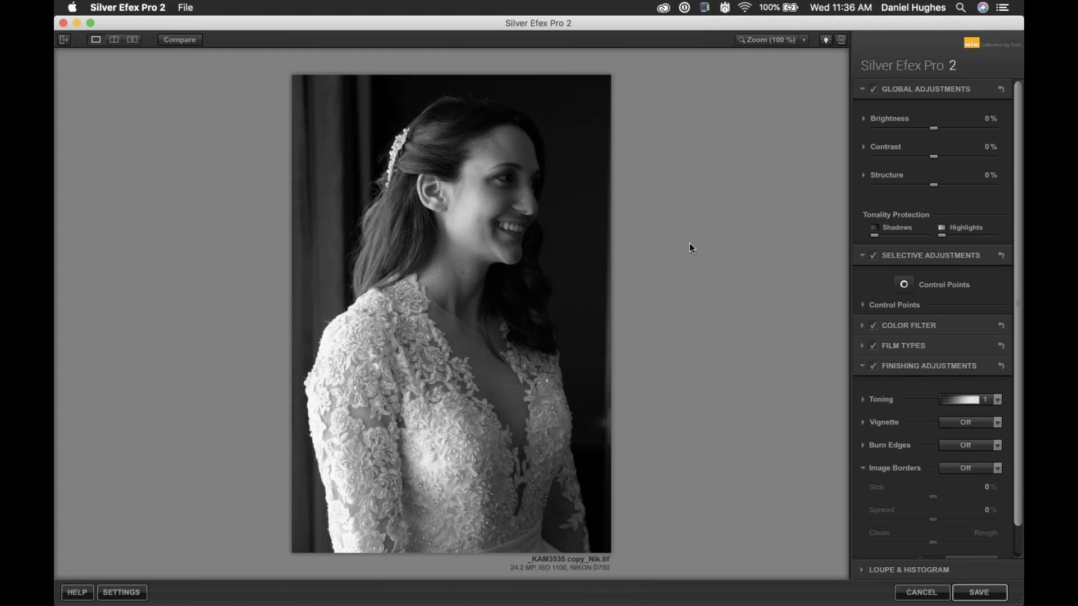
- Collapse Global and Finishing Adjustments, preview the available Film Types, and apply Fuji Neopan 400
{"action": "left_click", "coordinate": [911, 90]}
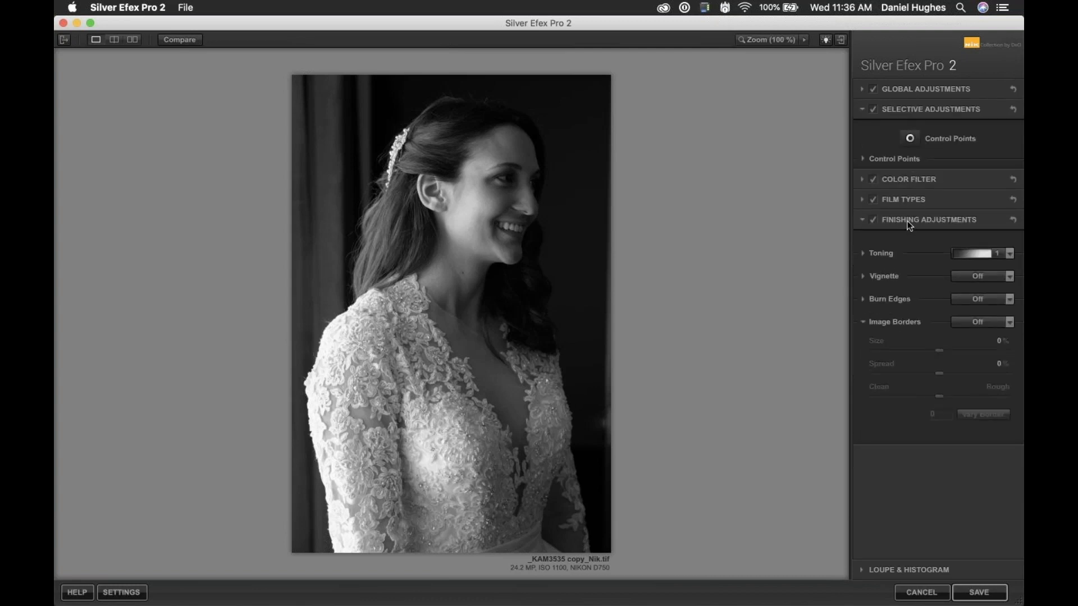
{"action": "left_click", "coordinate": [911, 222]}
{"action": "left_click", "coordinate": [905, 201]}
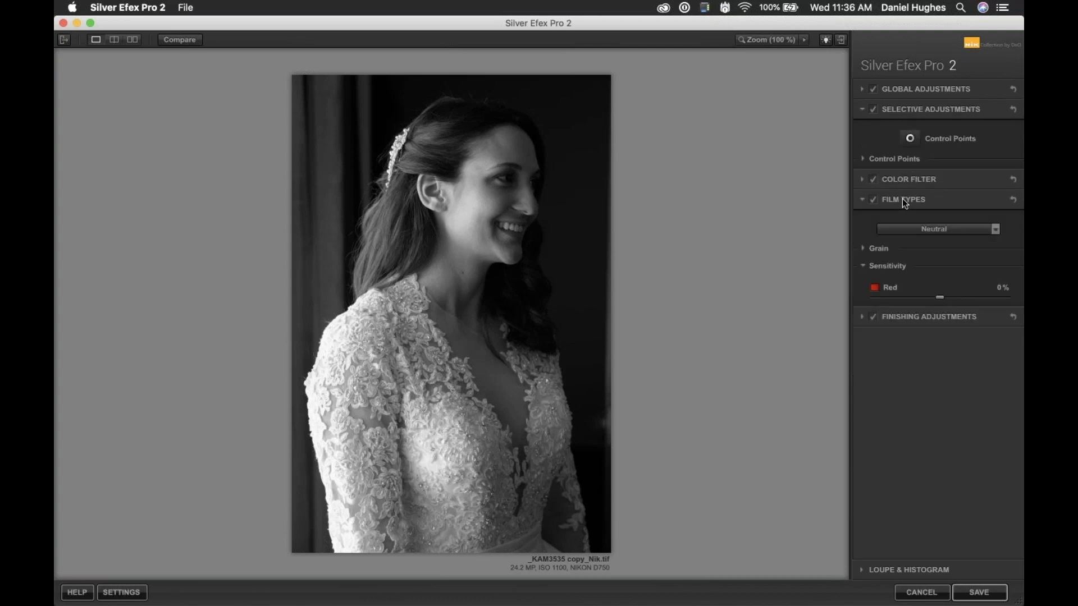
{"action": "left_click", "coordinate": [884, 265]}
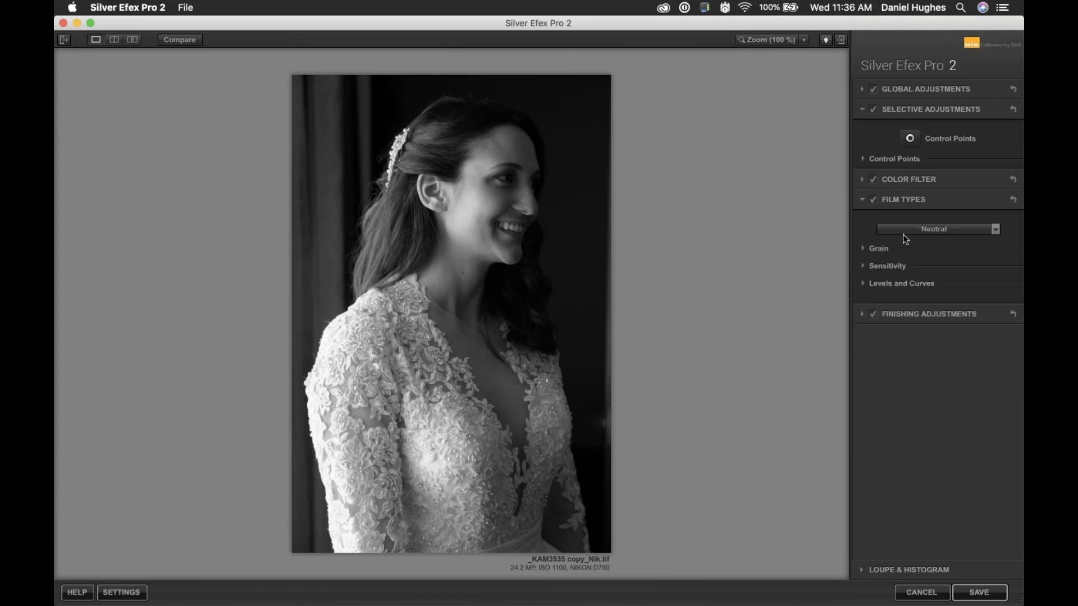
{"action": "left_click", "coordinate": [908, 230]}
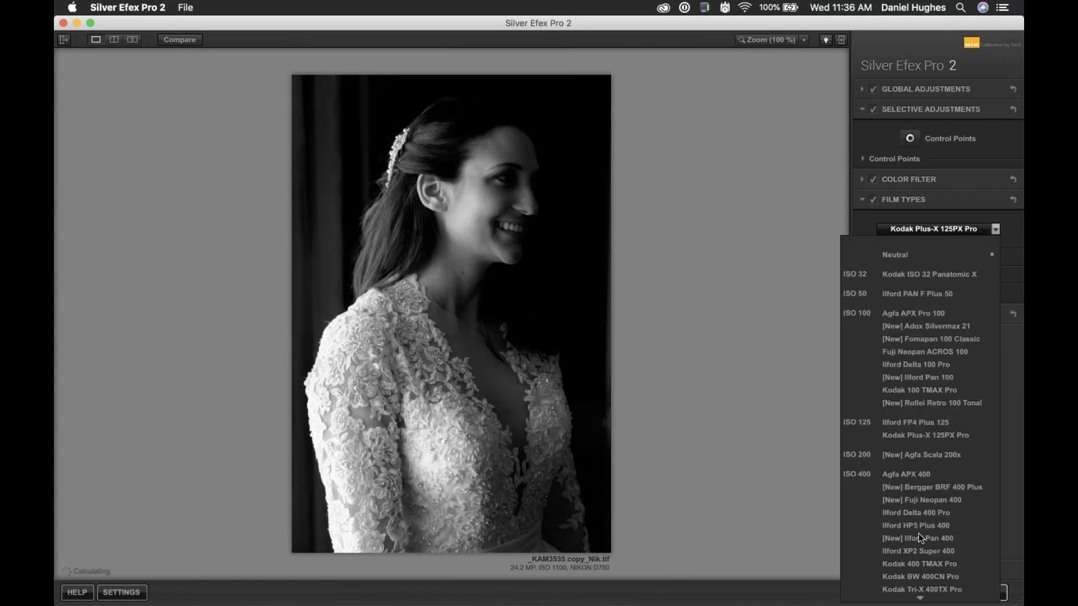
{"action": "scroll", "coordinate": [912, 457], "scroll_direction": "down", "scroll_amount": 8}
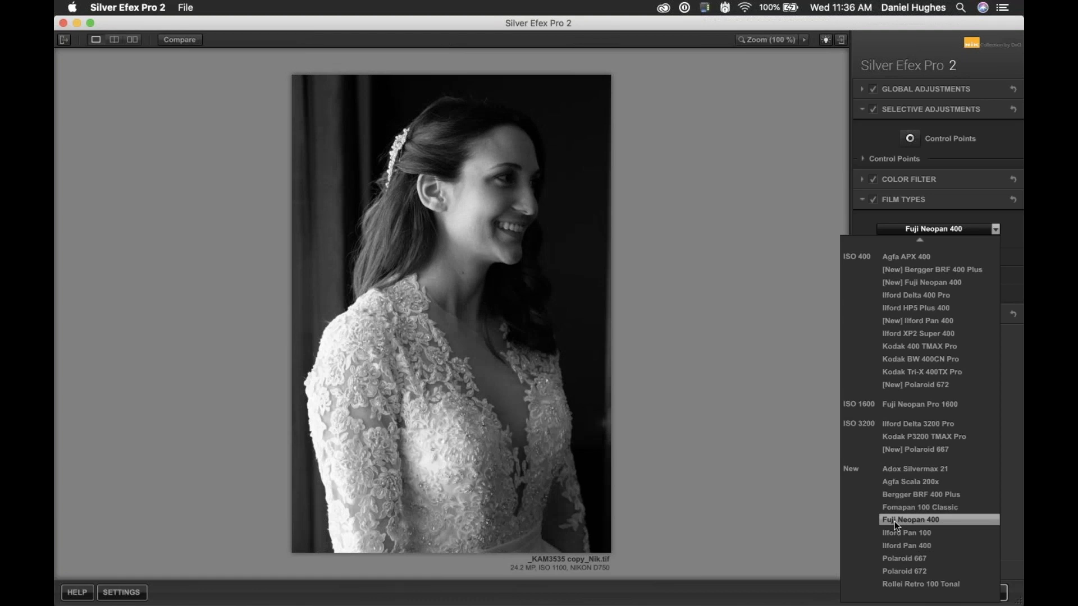
{"action": "left_click", "coordinate": [895, 522]}
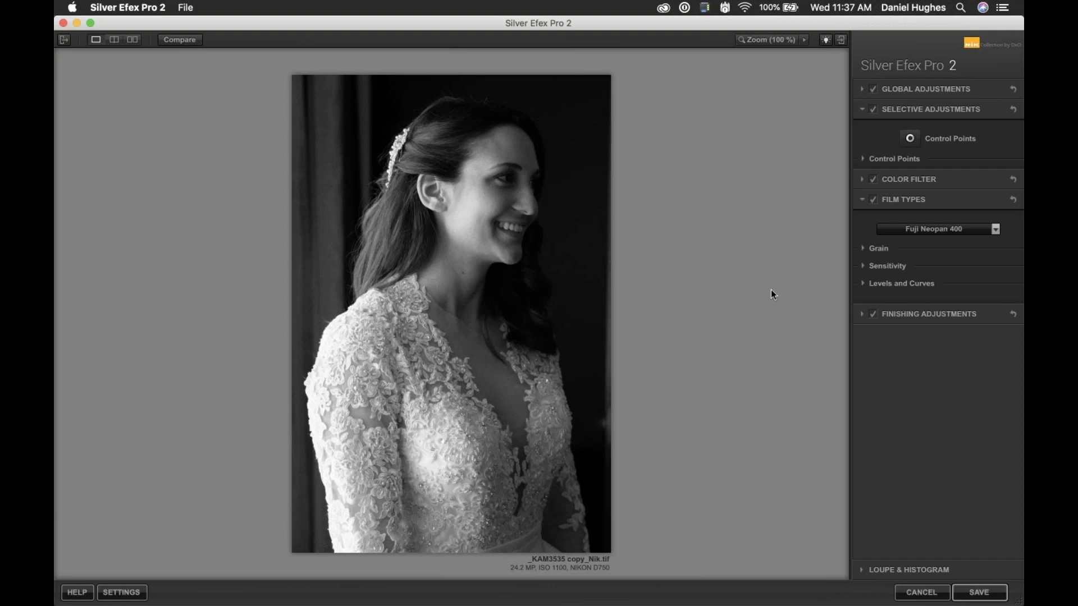
- Try lowering the global Contrast to -28%, revert it, and look over the detailed Contrast controls
{"action": "left_click", "coordinate": [918, 90]}
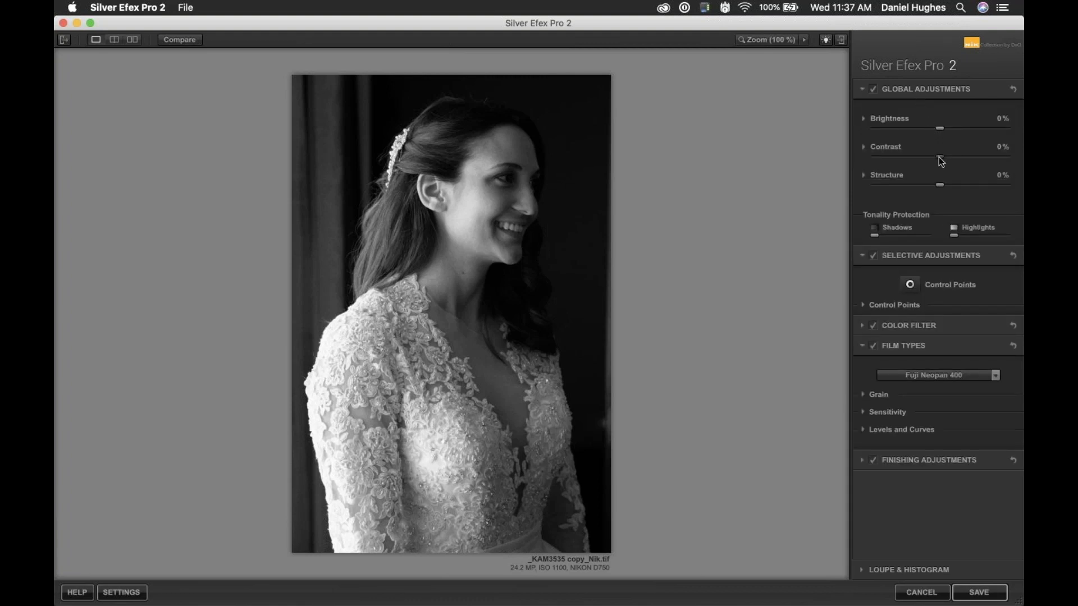
{"action": "left_click_drag", "start_coordinate": [939, 157], "coordinate": [922, 157]}
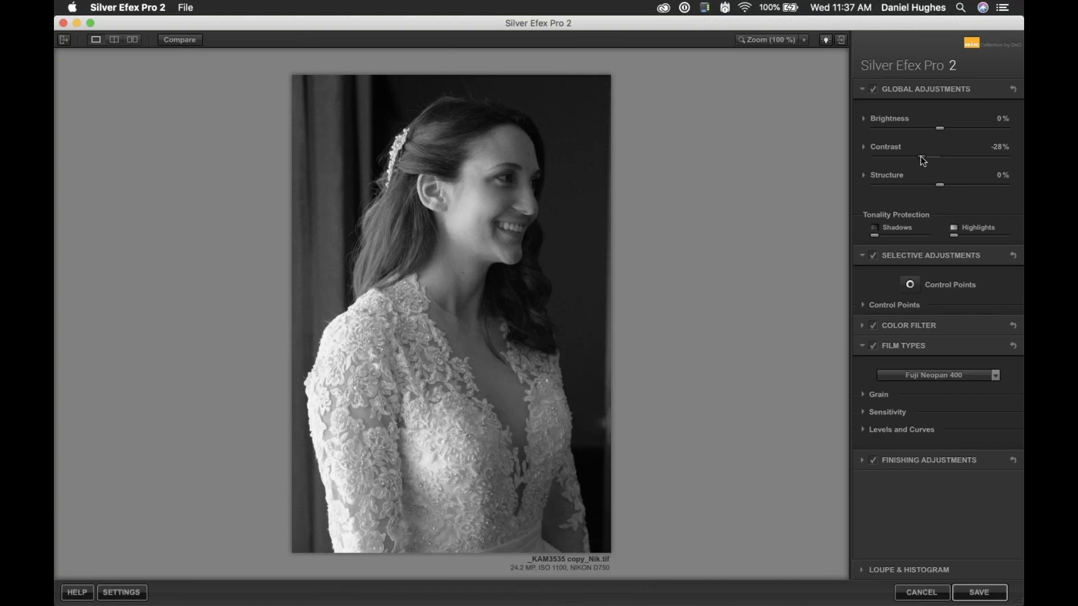
{"action": "left_click", "coordinate": [918, 87]}
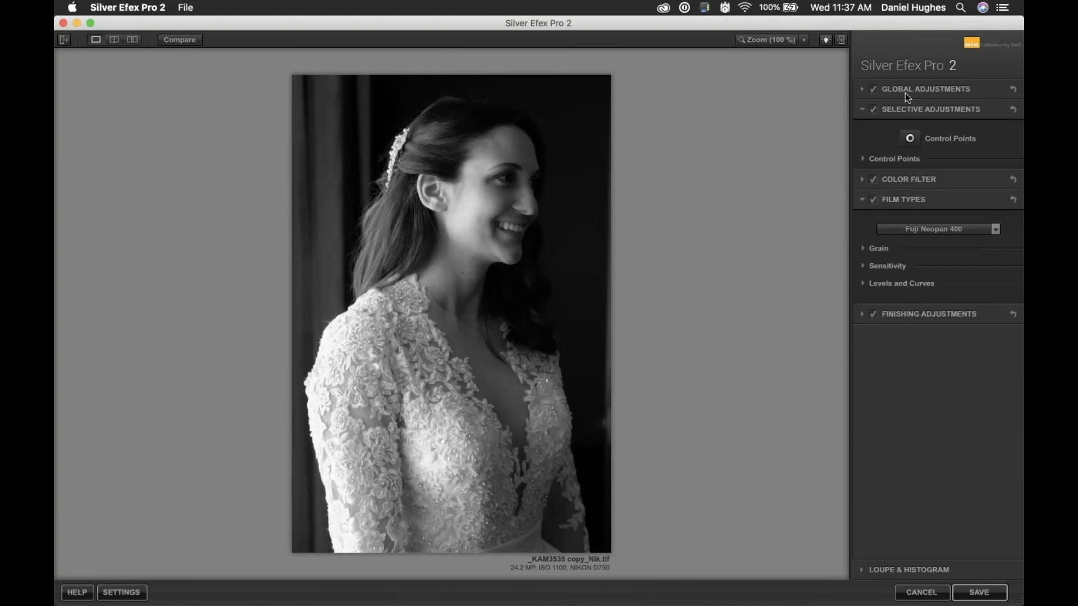
{"action": "left_click", "coordinate": [905, 90]}
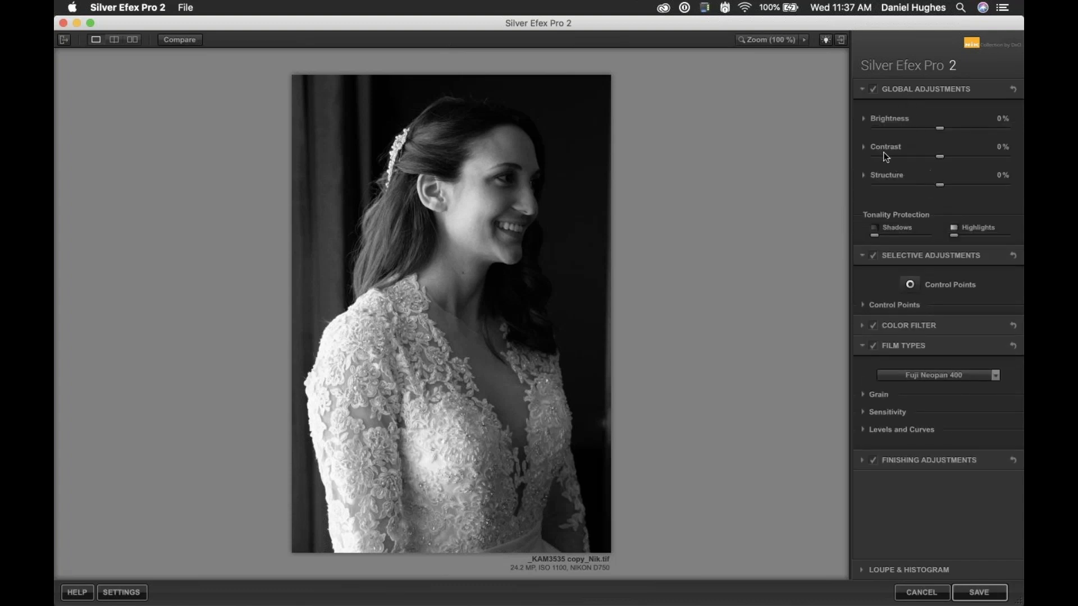
{"action": "left_click", "coordinate": [865, 148]}
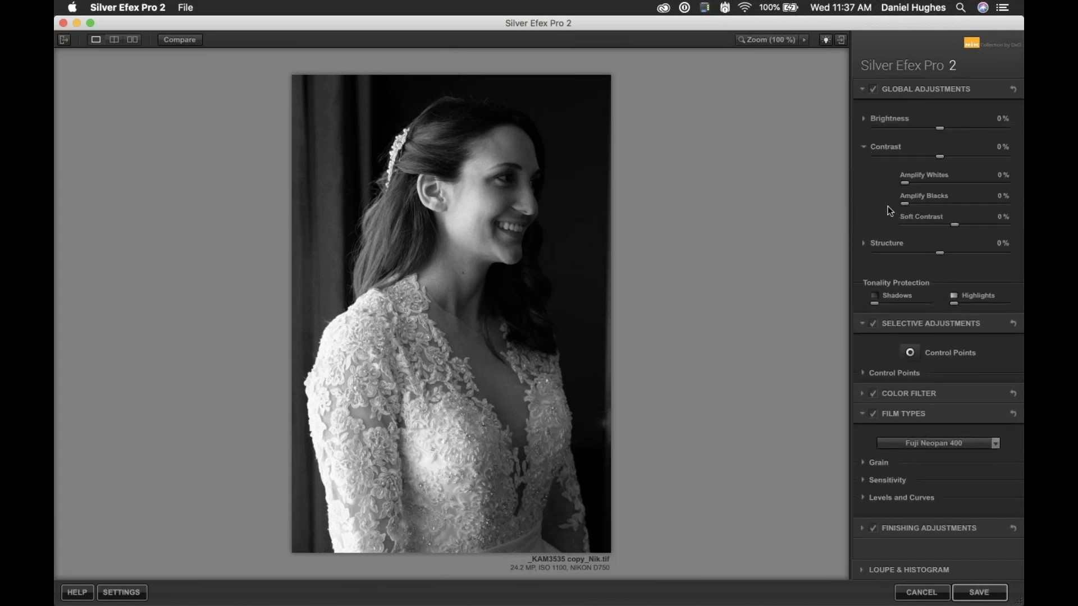
{"action": "left_click", "coordinate": [863, 148]}
{"action": "left_click", "coordinate": [899, 88]}
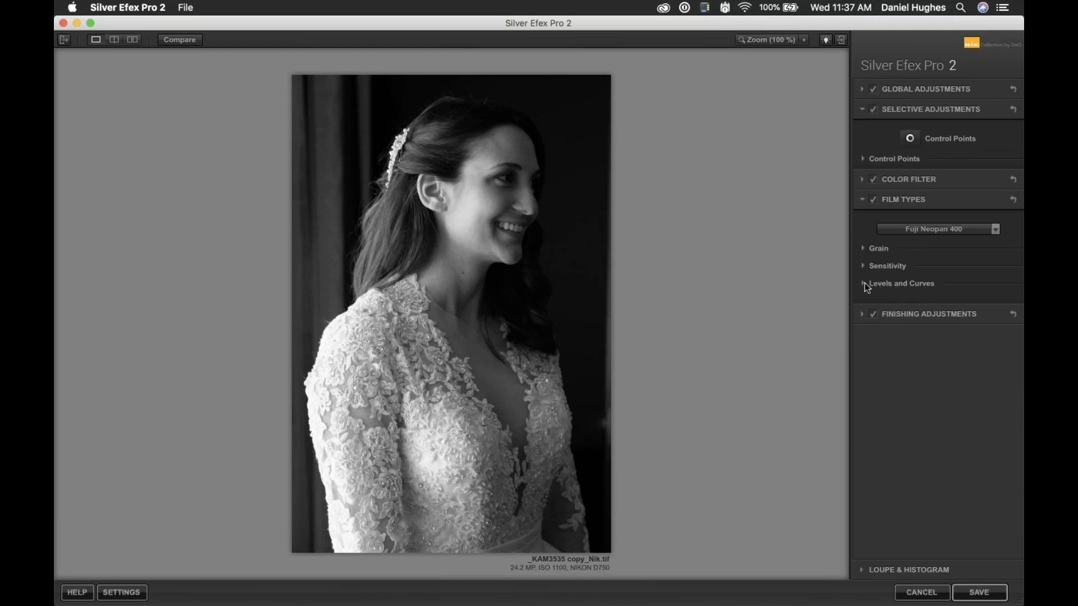
- Expand Levels and Curves, preview the other film types, and try Adox Silvermax 21 to compare its curve
{"action": "left_click", "coordinate": [863, 283]}
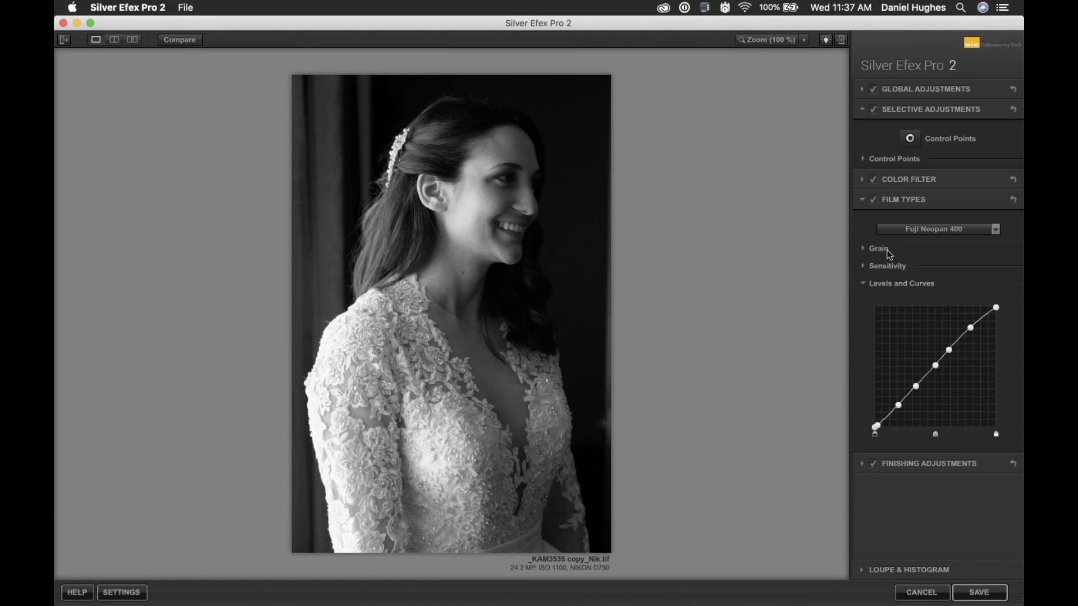
{"action": "left_click", "coordinate": [976, 232]}
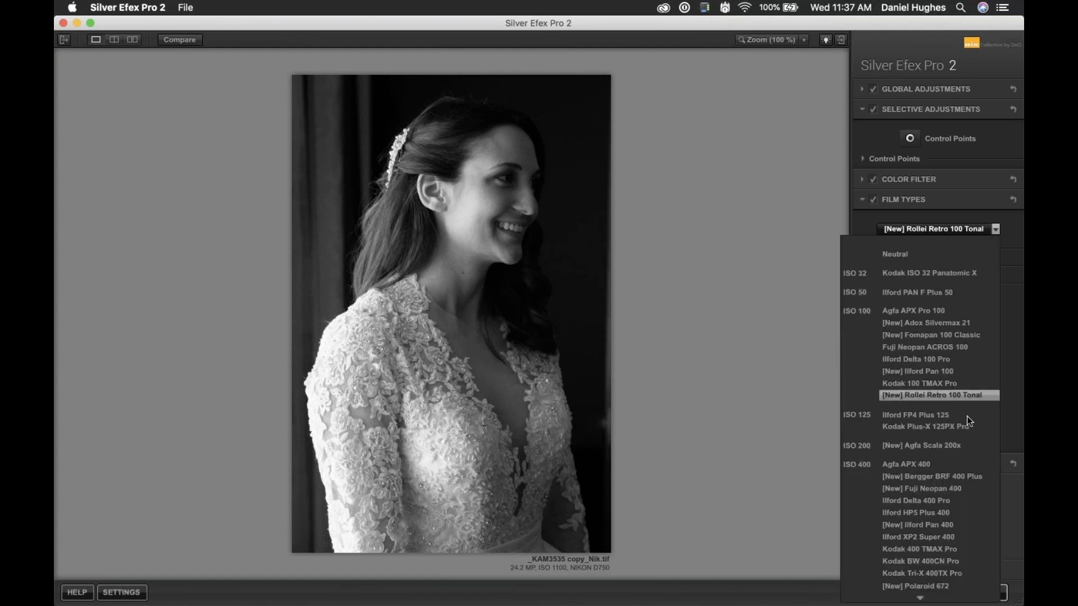
{"action": "scroll", "coordinate": [941, 524], "scroll_direction": "down", "scroll_amount": 5}
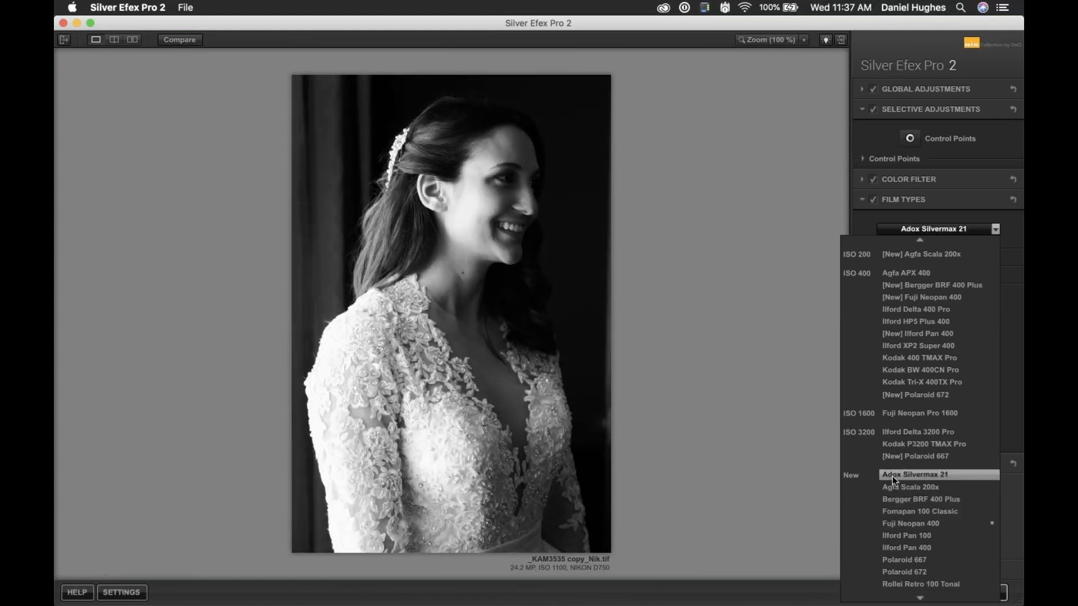
{"action": "left_click", "coordinate": [892, 476]}
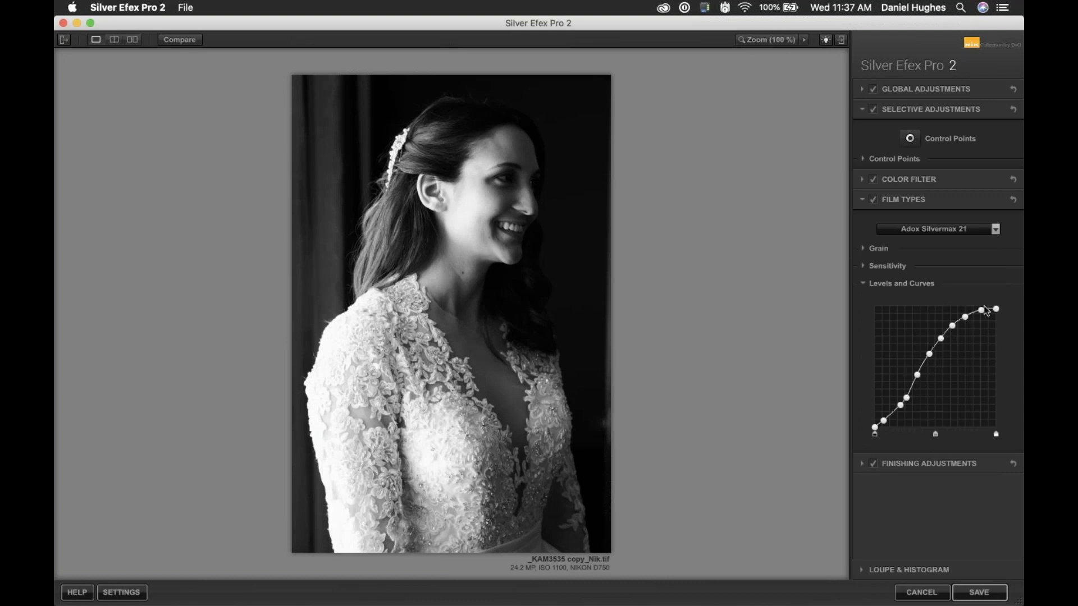
- Preview more ISO 400 film types and apply [New] Fuji Neopan 400 to the bride portrait
{"action": "left_click", "coordinate": [908, 232]}
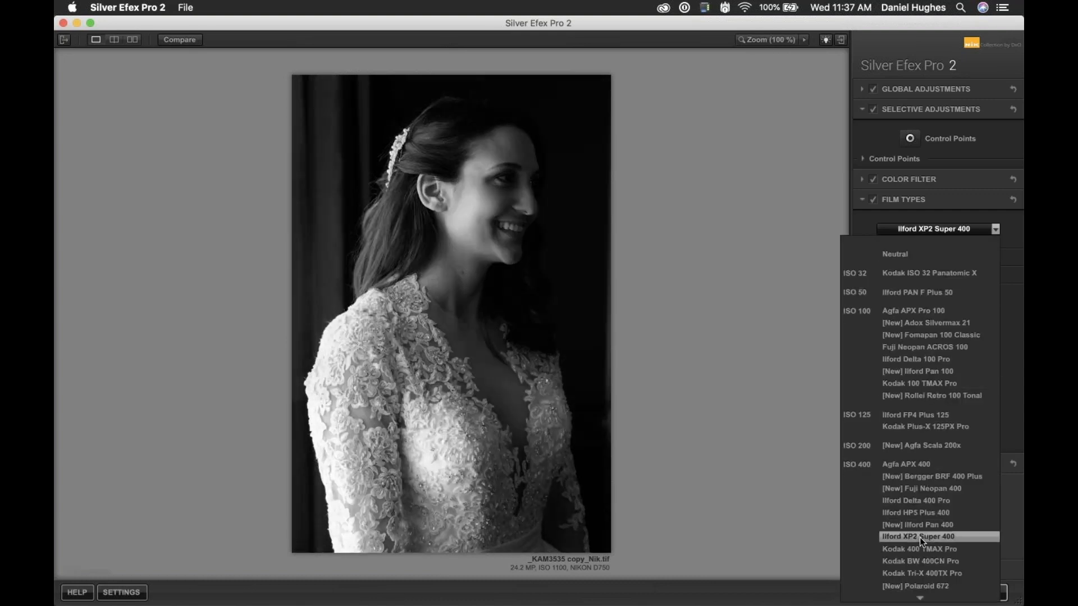
{"action": "scroll", "coordinate": [909, 511], "scroll_direction": "down", "scroll_amount": 3}
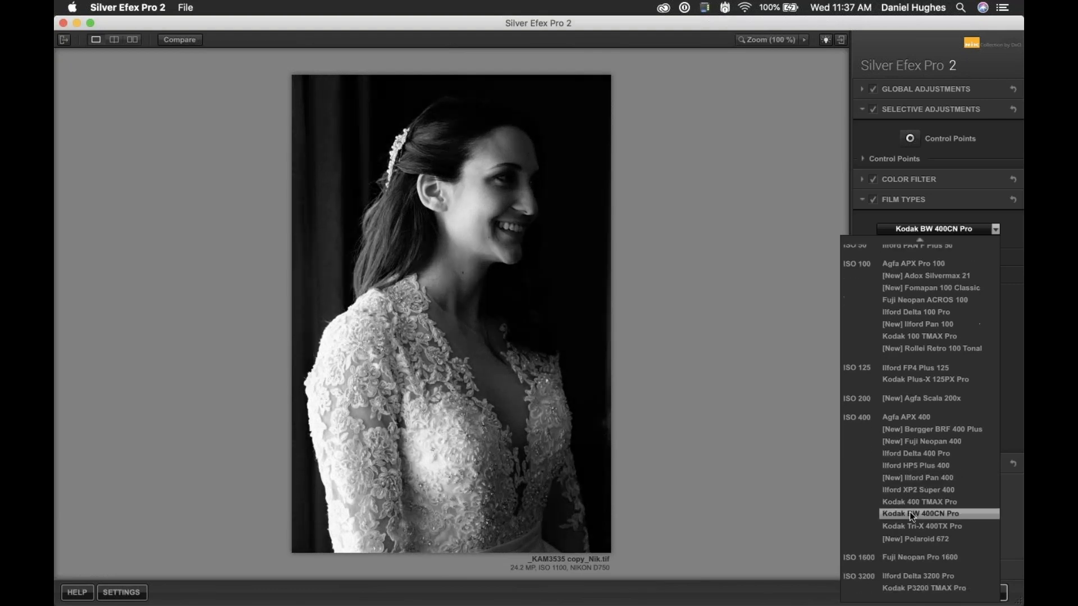
{"action": "scroll", "coordinate": [910, 511], "scroll_direction": "down", "scroll_amount": 5}
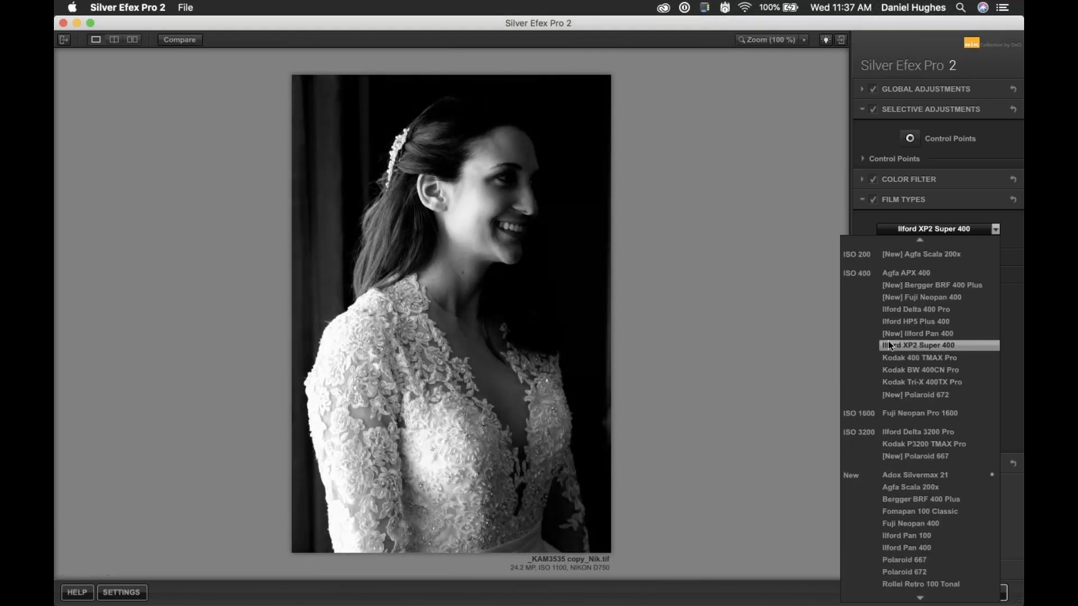
{"action": "left_click", "coordinate": [892, 297]}
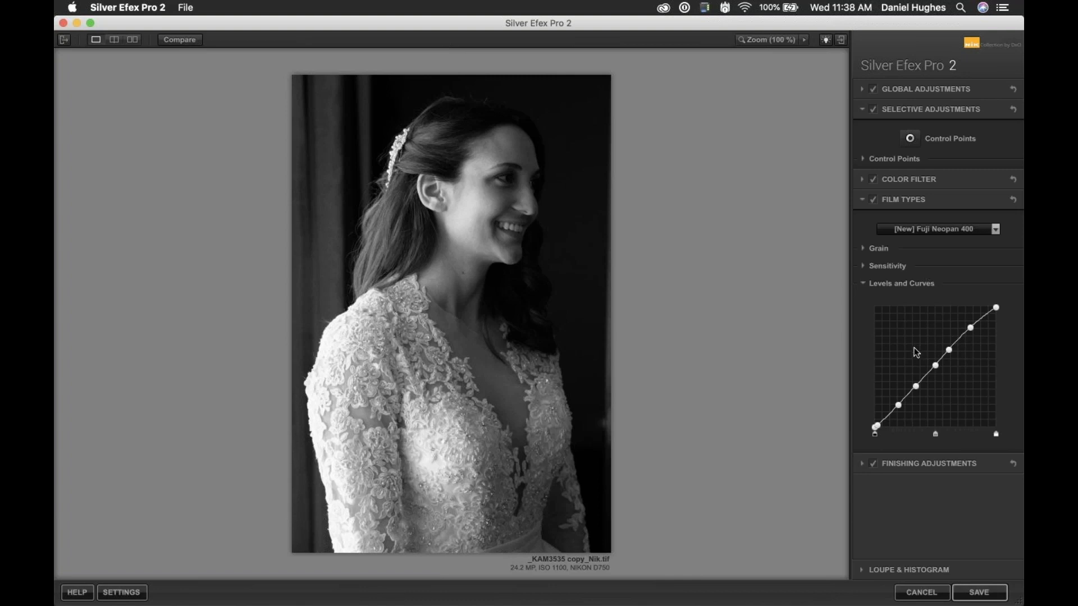
- Remove all intermediate points from the Fuji Neopan 400 curve, leaving a straight line between the two end points
{"action": "double_click", "coordinate": [970, 328]}
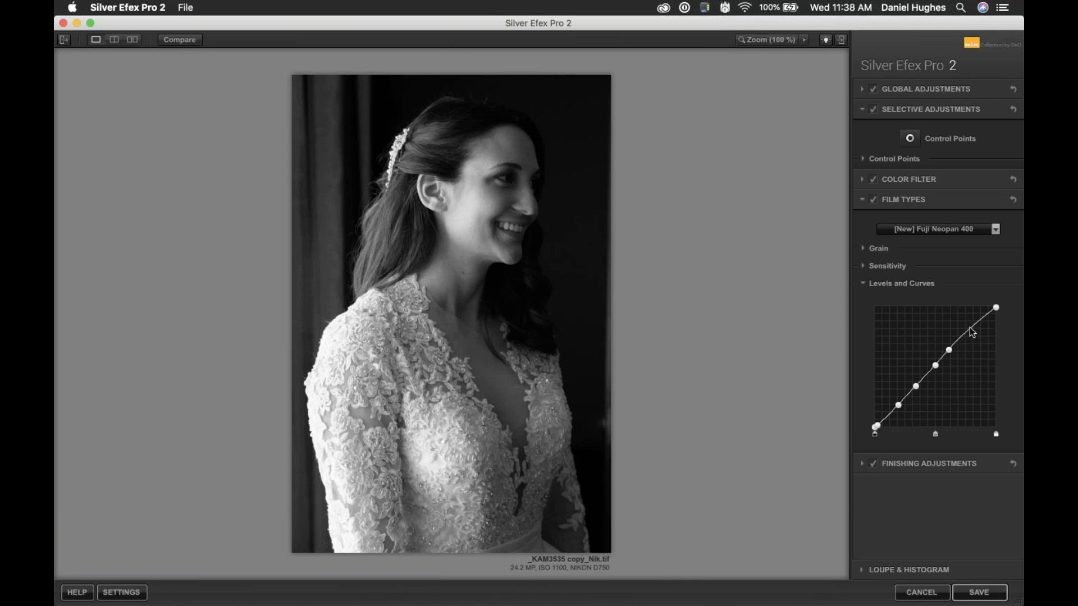
{"action": "double_click", "coordinate": [949, 351]}
{"action": "double_click", "coordinate": [935, 367]}
{"action": "double_click", "coordinate": [916, 387]}
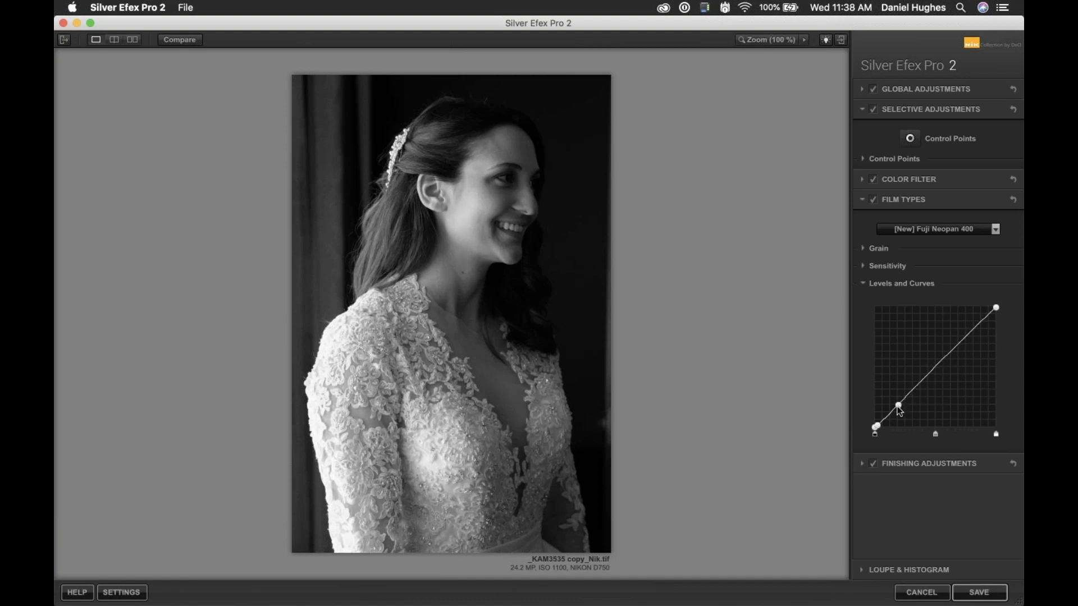
{"action": "double_click", "coordinate": [899, 406]}
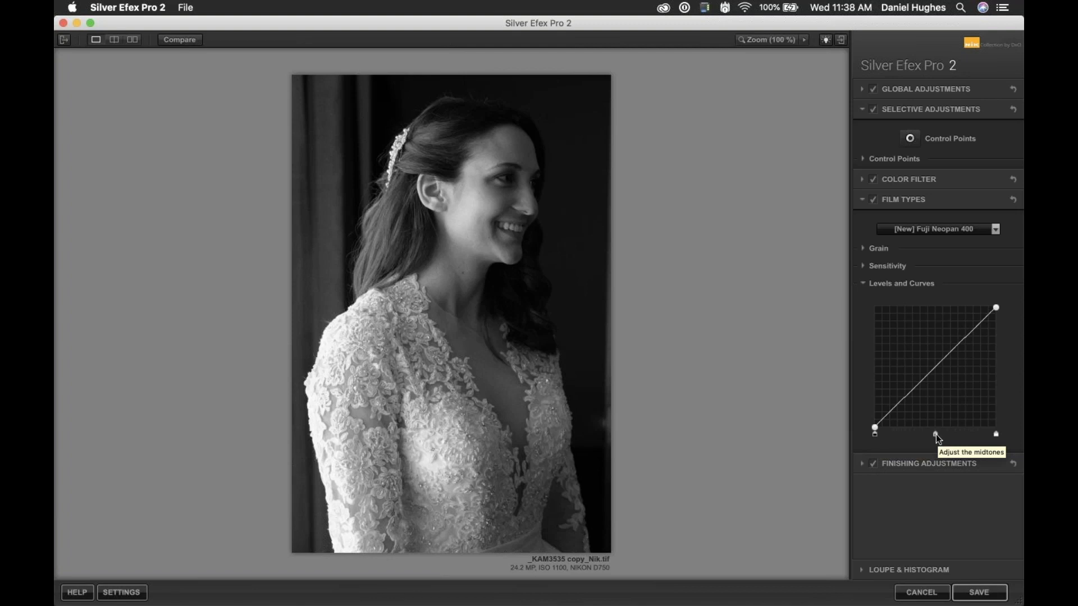
- Try pulling the curve's white point far inward to brighten the portrait, and reset it
{"action": "left_click_drag", "start_coordinate": [935, 435], "coordinate": [935, 436]}
{"action": "left_click_drag", "start_coordinate": [986, 439], "coordinate": [949, 440]}
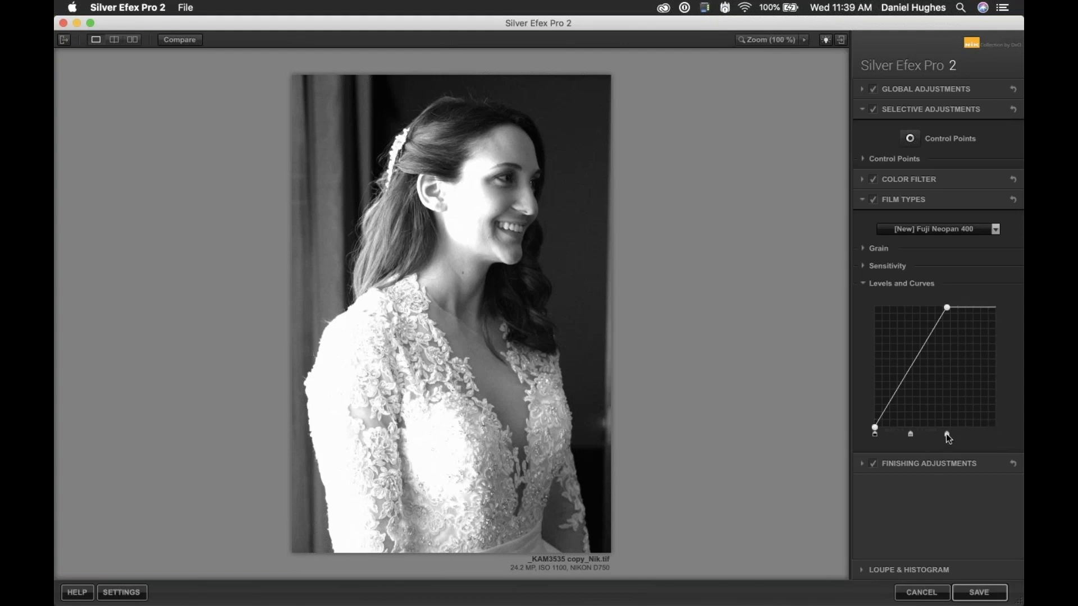
{"action": "double_click", "coordinate": [947, 435]}
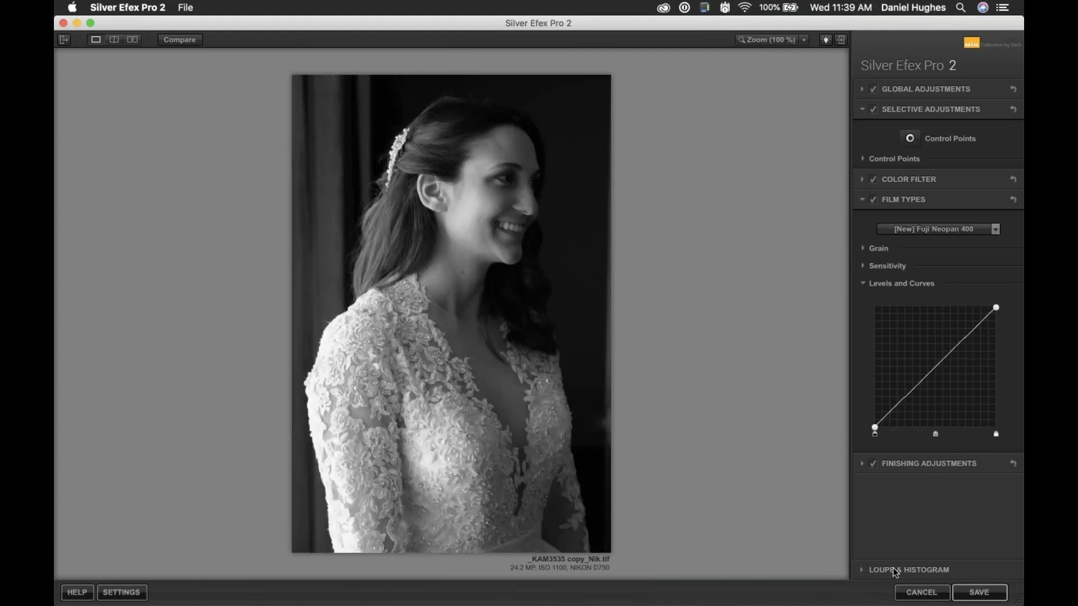
- Show the histogram and test its response by moving the curve's white point slightly inward and back
{"action": "left_click", "coordinate": [896, 570]}
{"action": "left_click", "coordinate": [910, 485]}
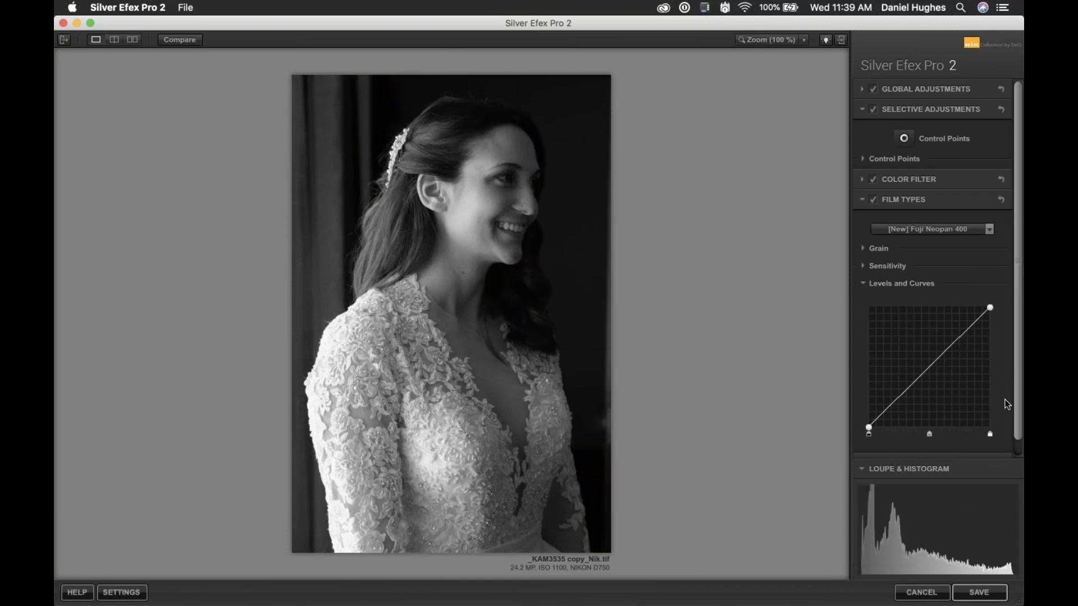
{"action": "mouse_move", "coordinate": [990, 437]}
{"action": "left_mouse_down"}
{"action": "mouse_move", "coordinate": [958, 442]}
{"action": "mouse_move", "coordinate": [992, 436]}
{"action": "left_mouse_up"}
{"action": "mouse_move", "coordinate": [1017, 556]}
{"action": "left_click_drag", "start_coordinate": [990, 437], "coordinate": [984, 437]}
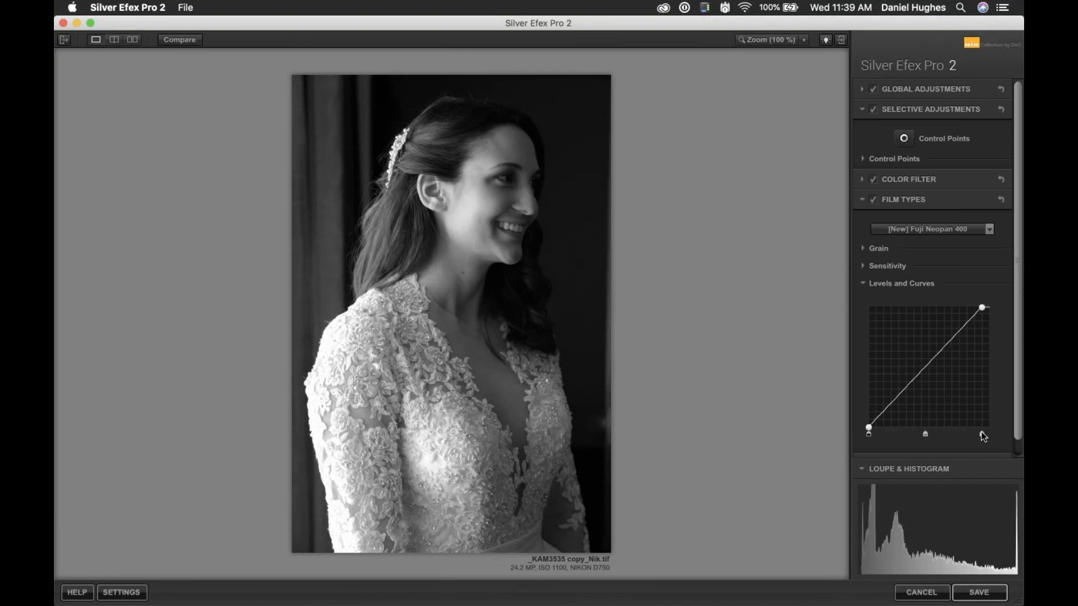
{"action": "mouse_move", "coordinate": [984, 438]}
{"action": "left_mouse_down"}
{"action": "mouse_move", "coordinate": [974, 438]}
{"action": "mouse_move", "coordinate": [993, 438]}
{"action": "left_mouse_up"}
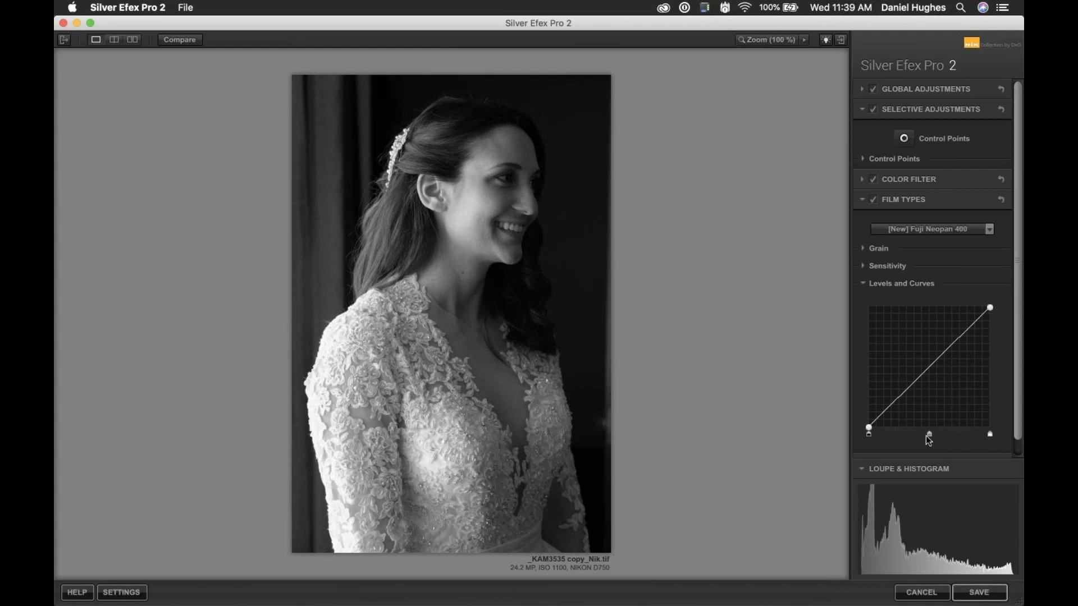
- Try brightening with the curve's midtone level, reset it, and test the black level
{"action": "mouse_move", "coordinate": [928, 435]}
{"action": "left_mouse_down"}
{"action": "mouse_move", "coordinate": [939, 432]}
{"action": "mouse_move", "coordinate": [908, 434]}
{"action": "left_mouse_up"}
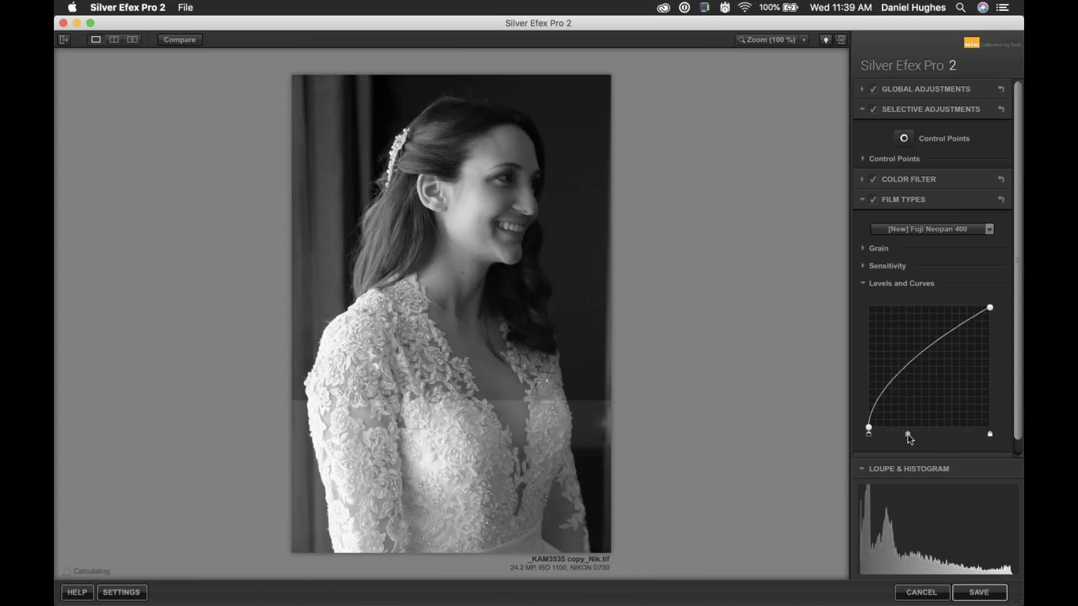
{"action": "double_click", "coordinate": [908, 434]}
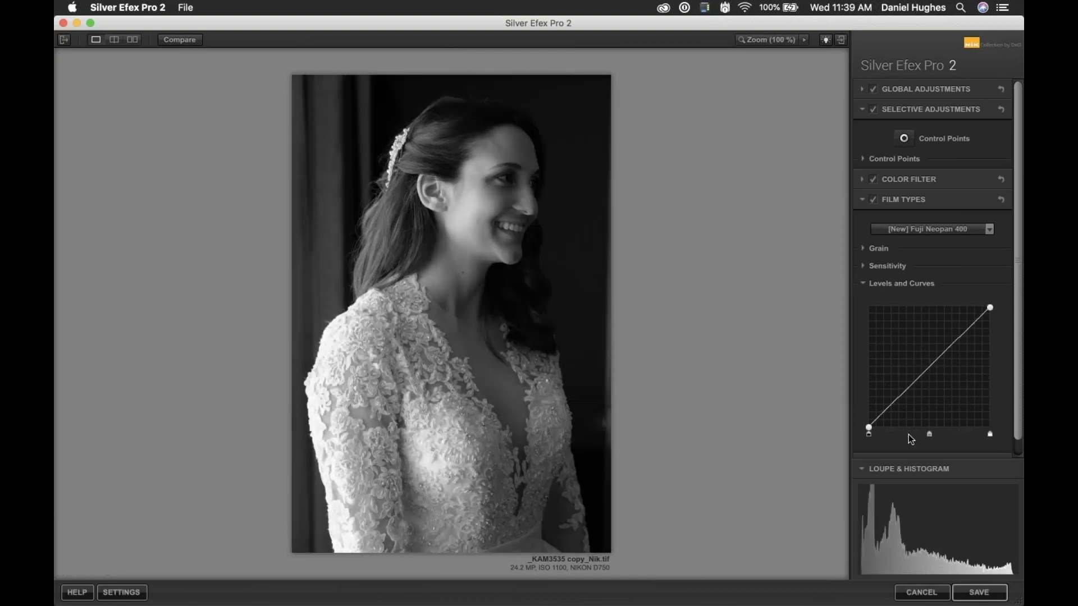
{"action": "left_click_drag", "start_coordinate": [929, 435], "coordinate": [918, 438]}
{"action": "double_click", "coordinate": [917, 437]}
{"action": "left_click_drag", "start_coordinate": [869, 434], "coordinate": [838, 461]}
- Try adding points to the curve's shadows, midtones and highlights, and remove them again
{"action": "left_click", "coordinate": [899, 400]}
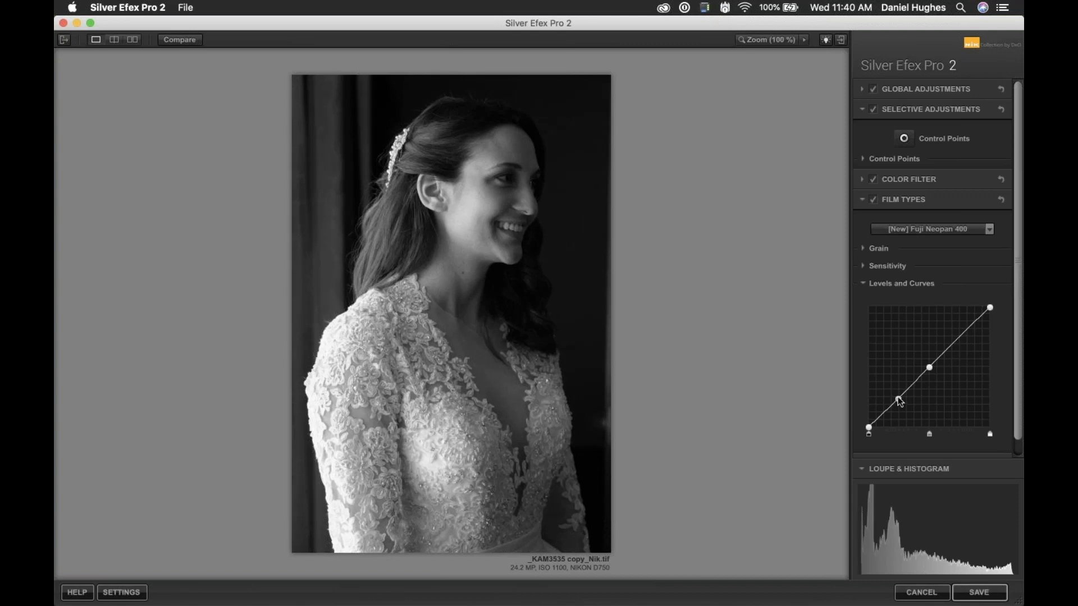
{"action": "left_click_drag", "start_coordinate": [899, 400], "coordinate": [897, 397]}
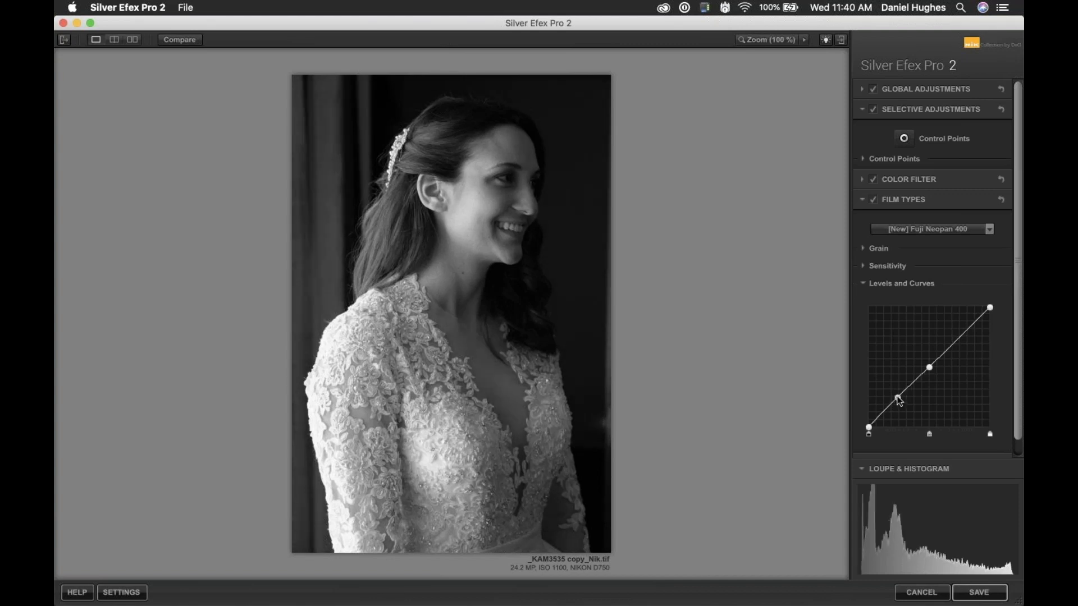
{"action": "double_click", "coordinate": [965, 331]}
{"action": "double_click", "coordinate": [930, 368]}
{"action": "double_click", "coordinate": [897, 398]}
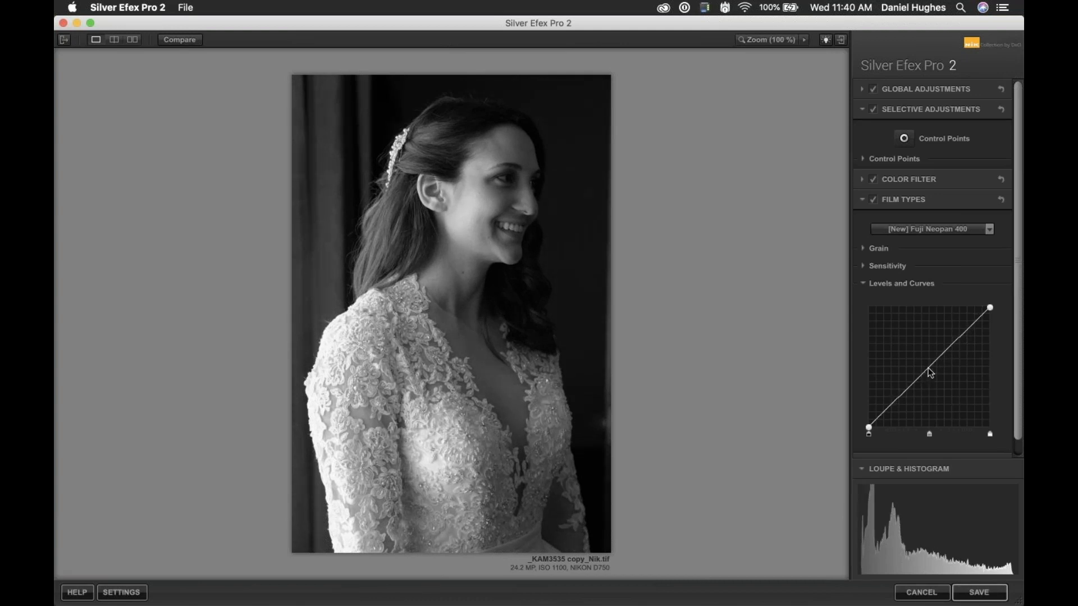
- Add a point at the middle of the curve and raise it moderately to brighten the midtones
{"action": "left_click", "coordinate": [928, 369]}
{"action": "left_click_drag", "start_coordinate": [929, 367], "coordinate": [928, 352]}
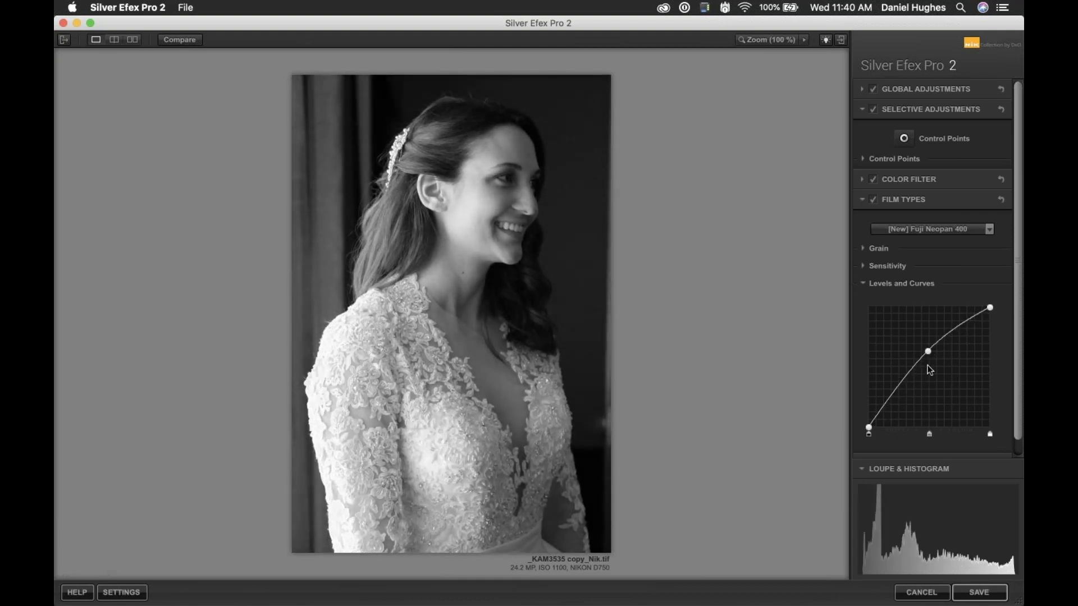
{"action": "mouse_move", "coordinate": [942, 557]}
{"action": "left_click_drag", "start_coordinate": [929, 353], "coordinate": [929, 346]}
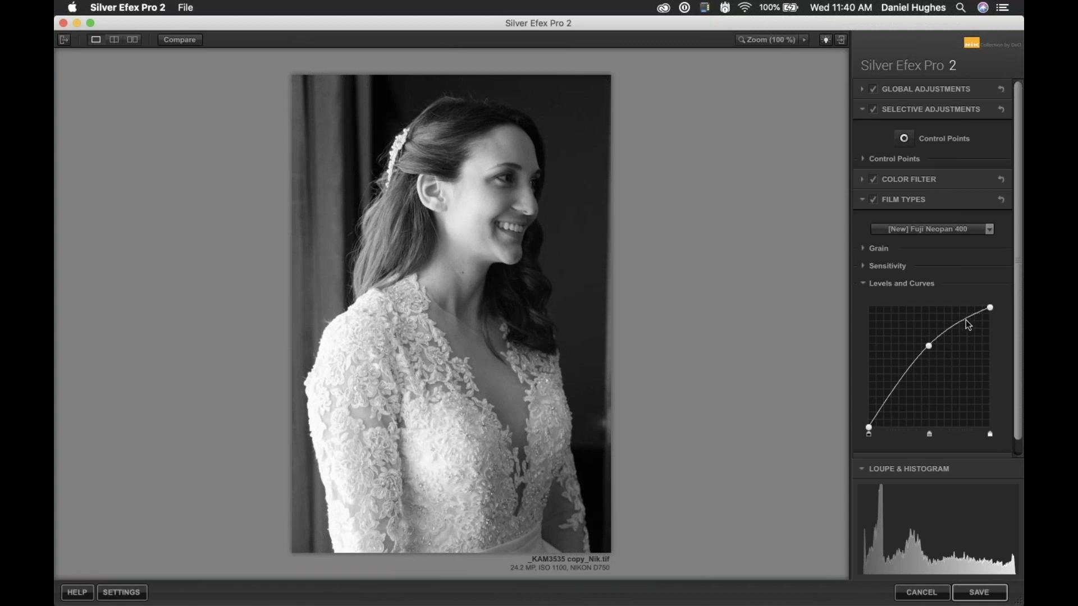
{"action": "mouse_move", "coordinate": [931, 350]}
{"action": "left_mouse_down"}
{"action": "mouse_move", "coordinate": [934, 399]}
{"action": "mouse_move", "coordinate": [929, 356]}
{"action": "left_mouse_up"}
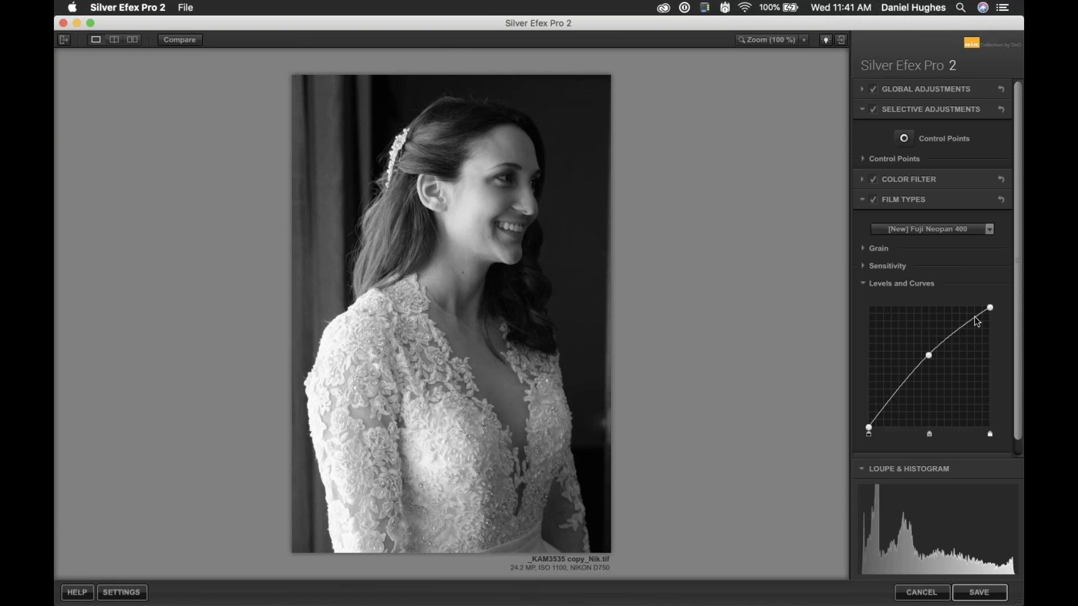
- Add three points along the upper half of the curve, pulled slightly down to hold back the highlights
{"action": "left_click", "coordinate": [976, 318]}
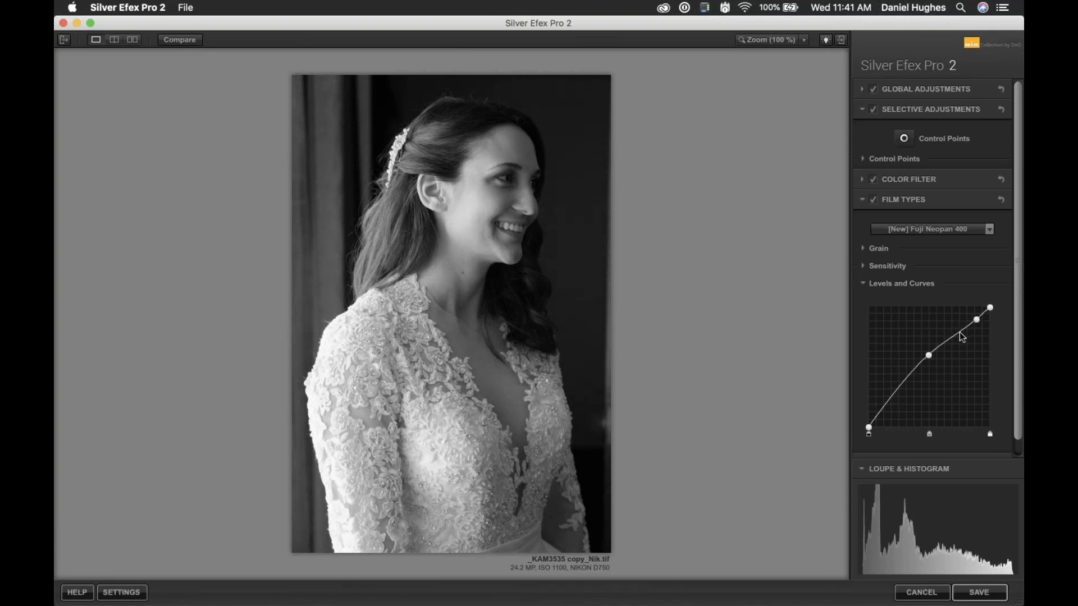
{"action": "left_click", "coordinate": [960, 334]}
{"action": "left_click", "coordinate": [945, 346]}
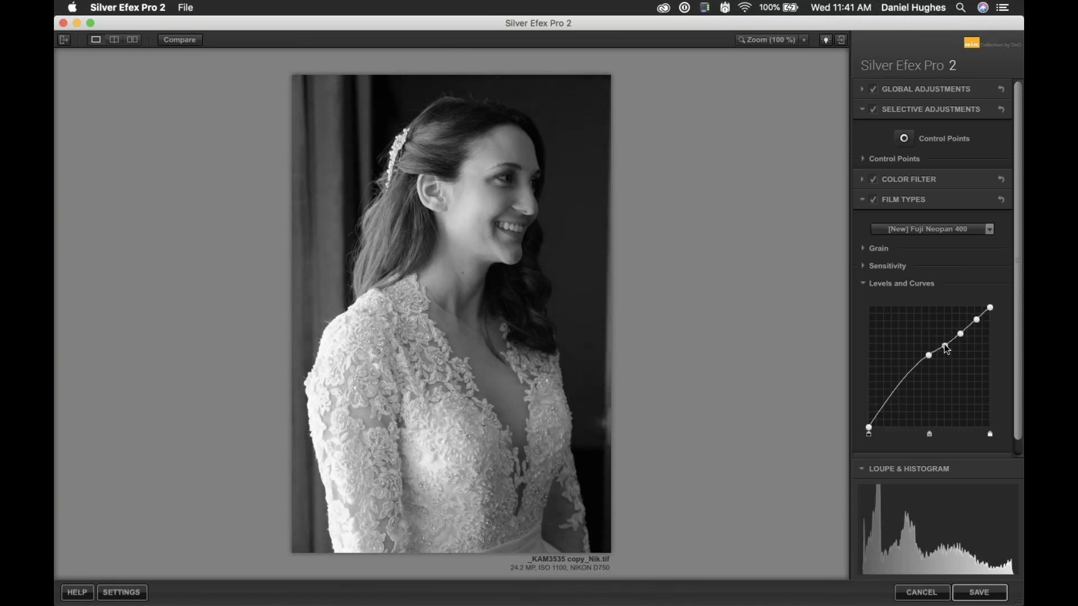
- Add three points along the lower half of the curve to deepen the shadows, and ease the midpoint slightly down
{"action": "left_click", "coordinate": [907, 375]}
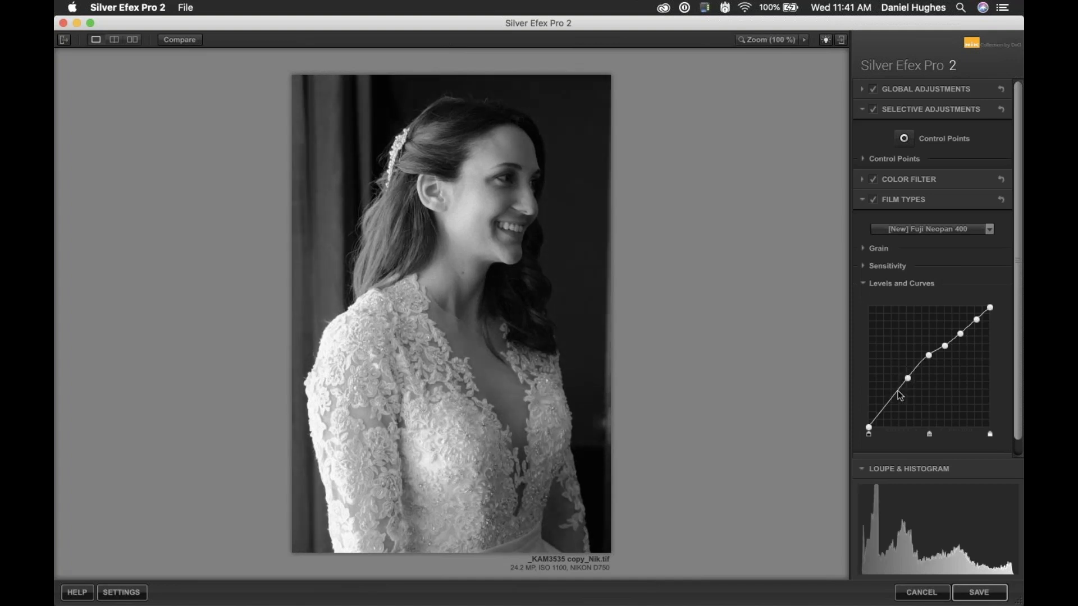
{"action": "left_click", "coordinate": [898, 394]}
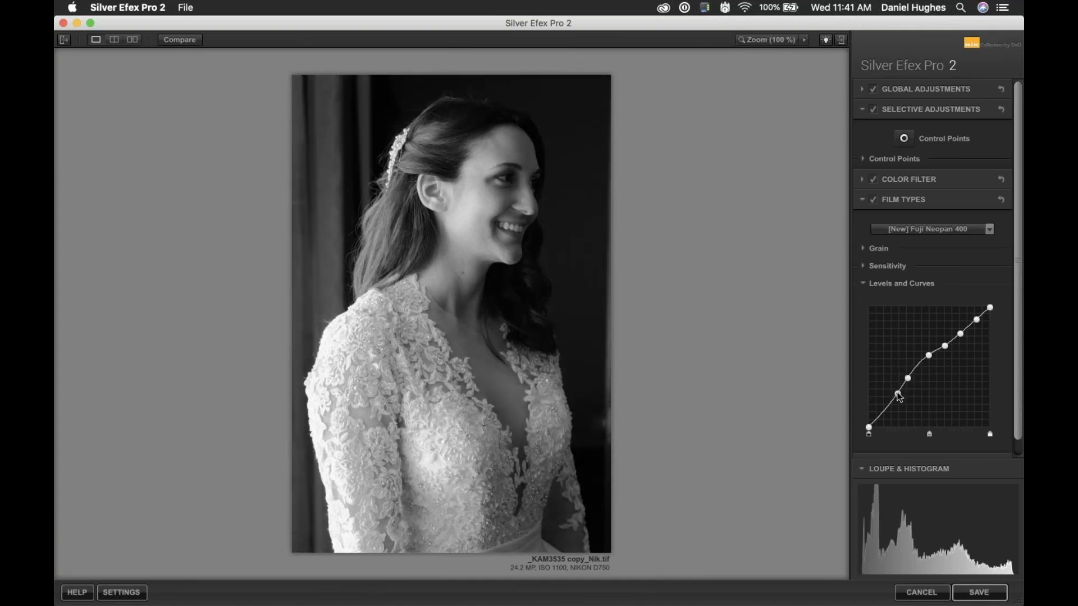
{"action": "left_click", "coordinate": [885, 410]}
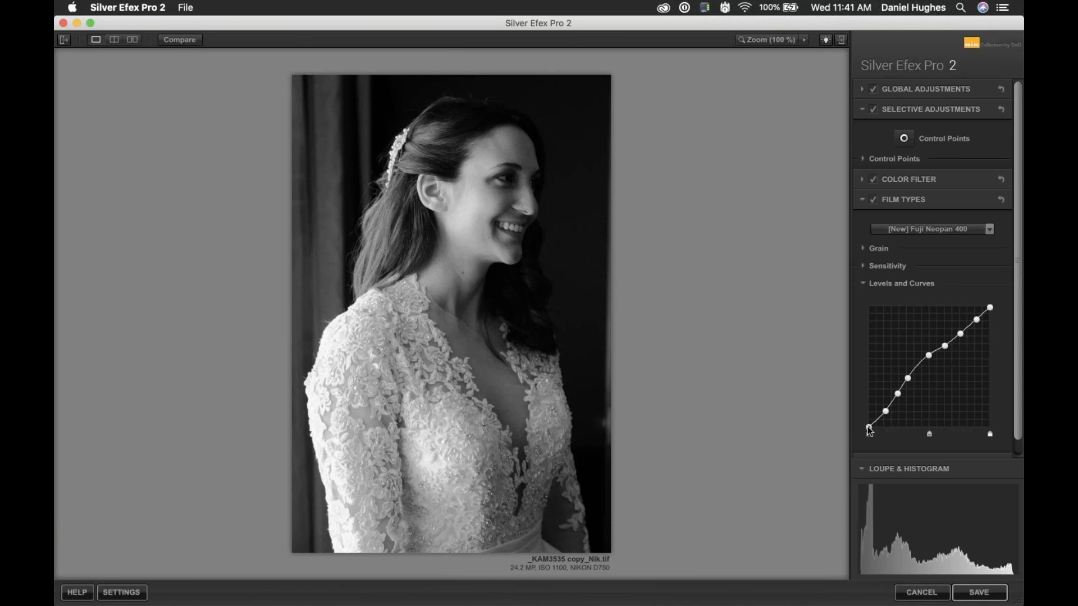
{"action": "left_click_drag", "start_coordinate": [868, 427], "coordinate": [867, 426]}
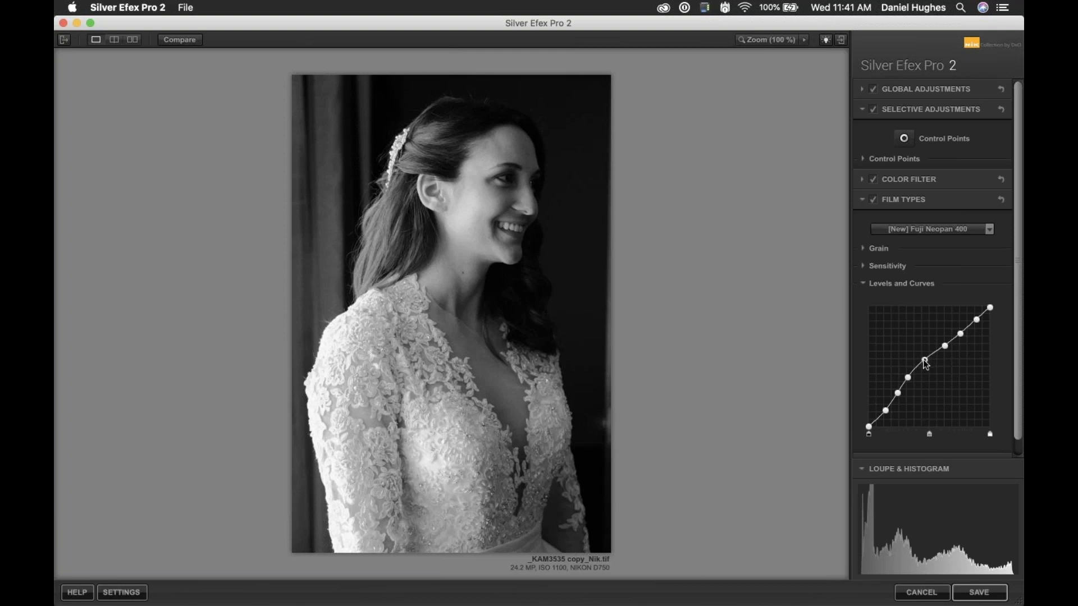
{"action": "left_click", "coordinate": [923, 359]}
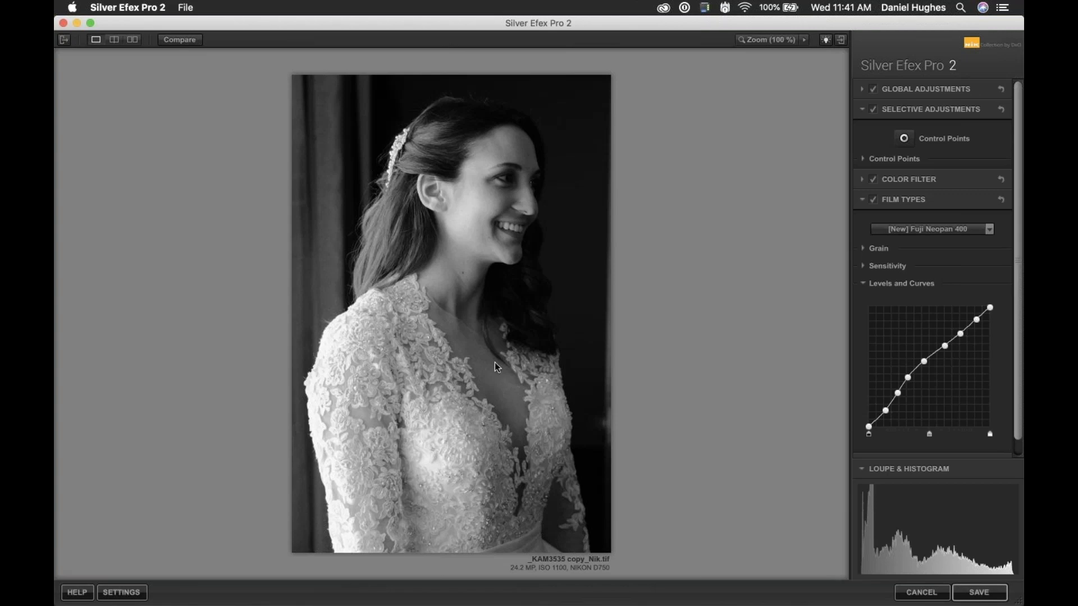
- Show the preset and history browser and display the Custom presets
{"action": "left_click", "coordinate": [65, 40]}
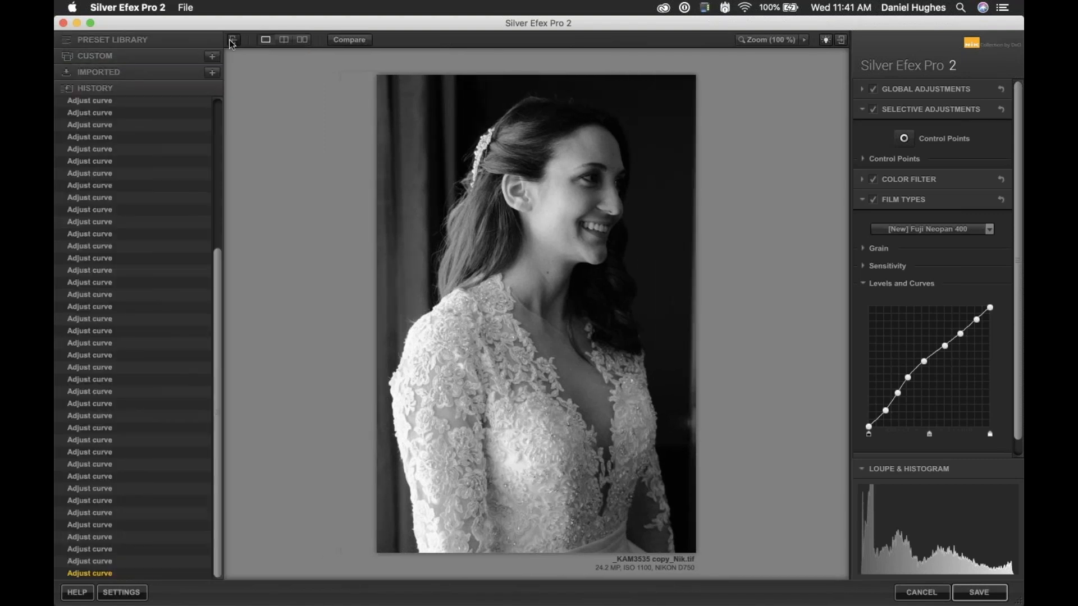
{"action": "left_click", "coordinate": [215, 40]}
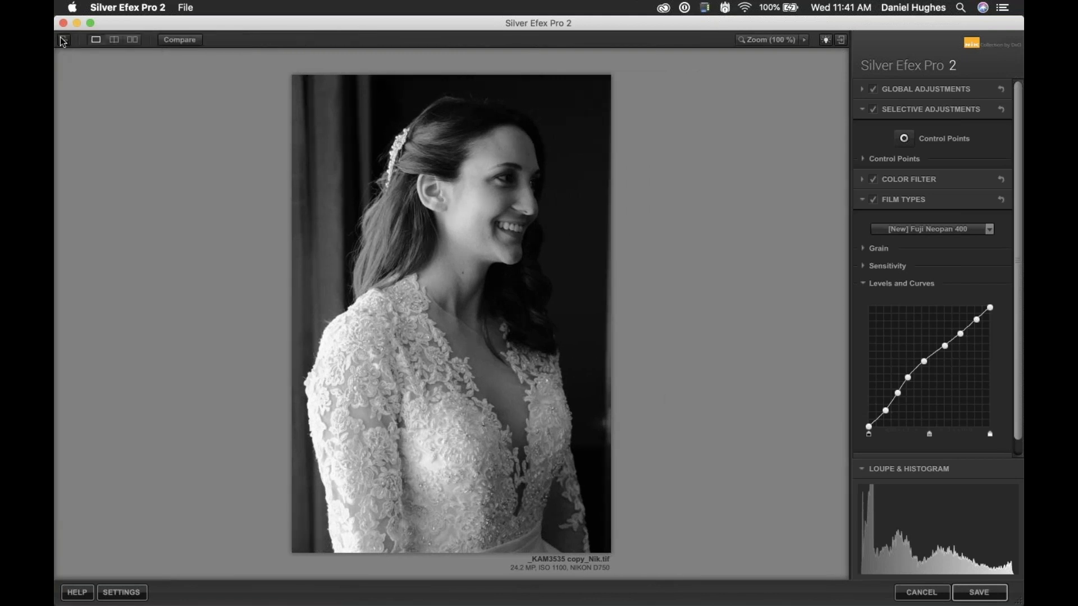
{"action": "left_click", "coordinate": [62, 40]}
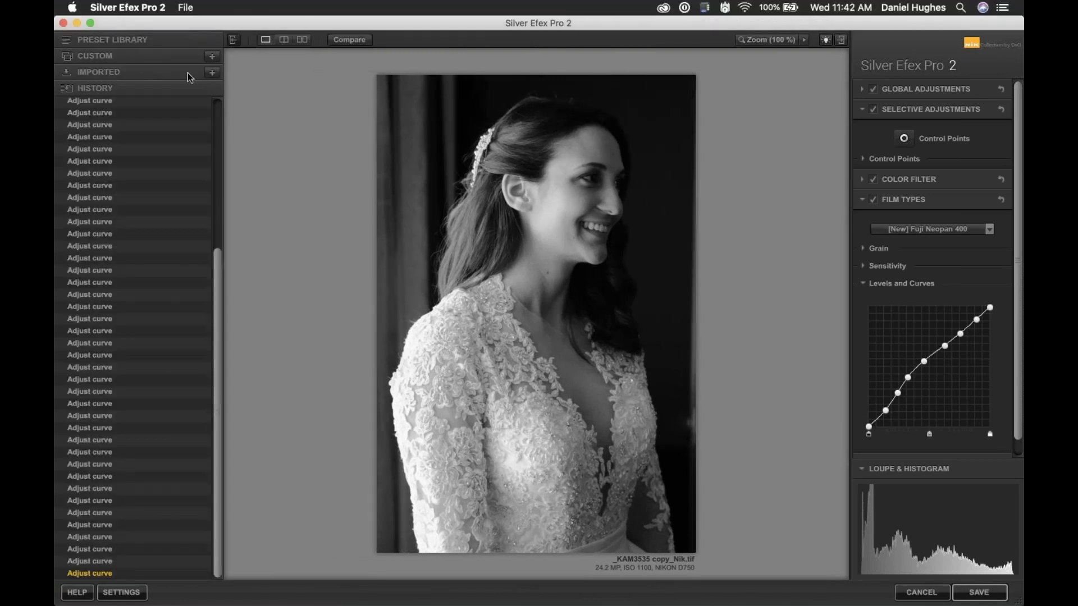
{"action": "left_click", "coordinate": [134, 55]}
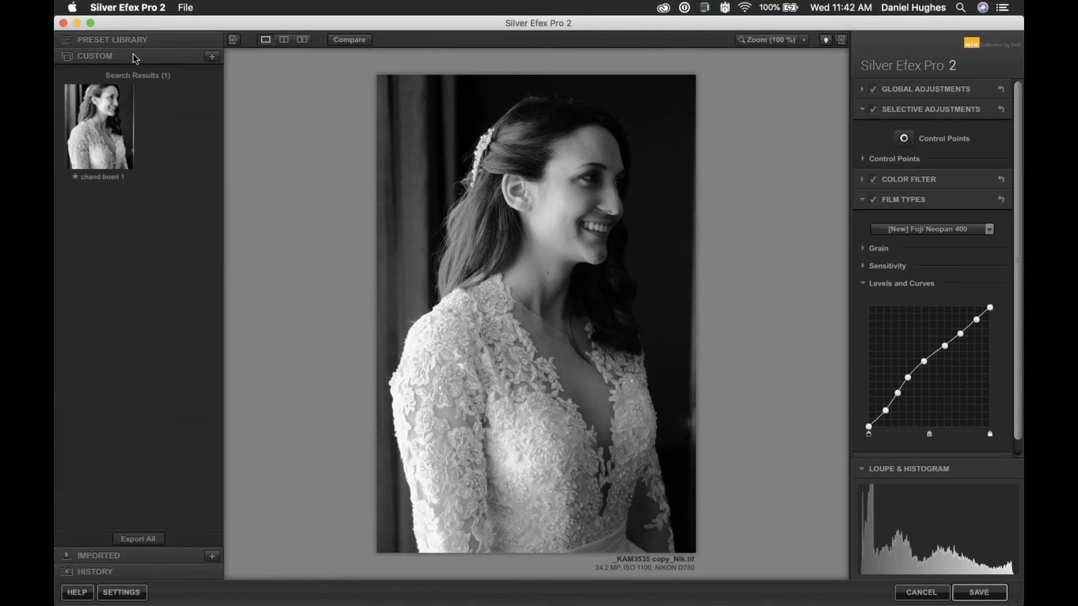
- Store the look as a custom preset named with the photographer's first name plus "Fuji Neopan 400", and save the edited portrait
{"action": "left_click", "coordinate": [212, 58]}
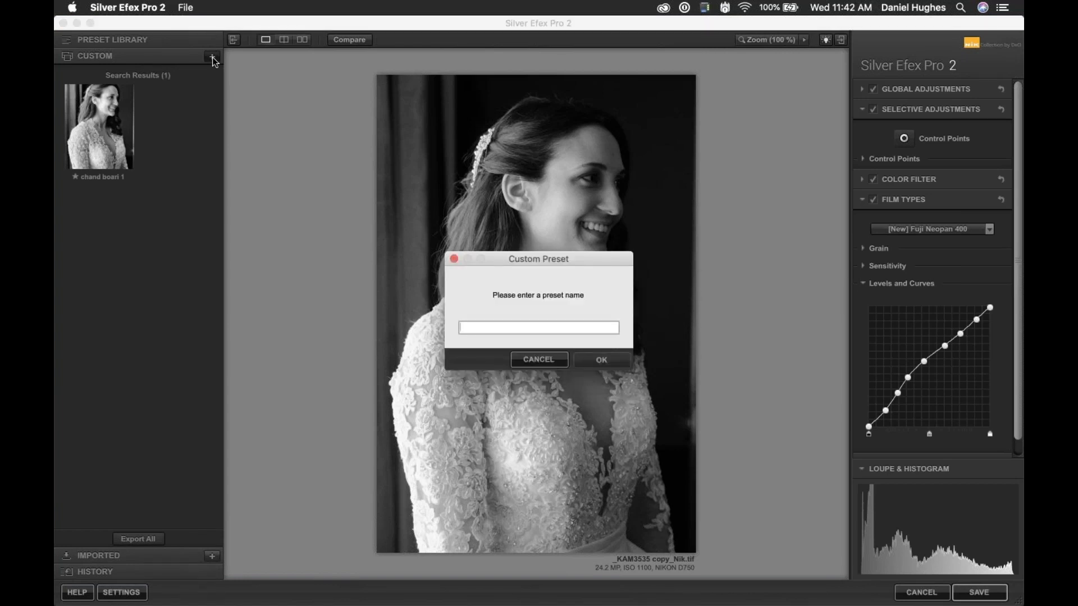
{"action": "type", "text": "Dan "}
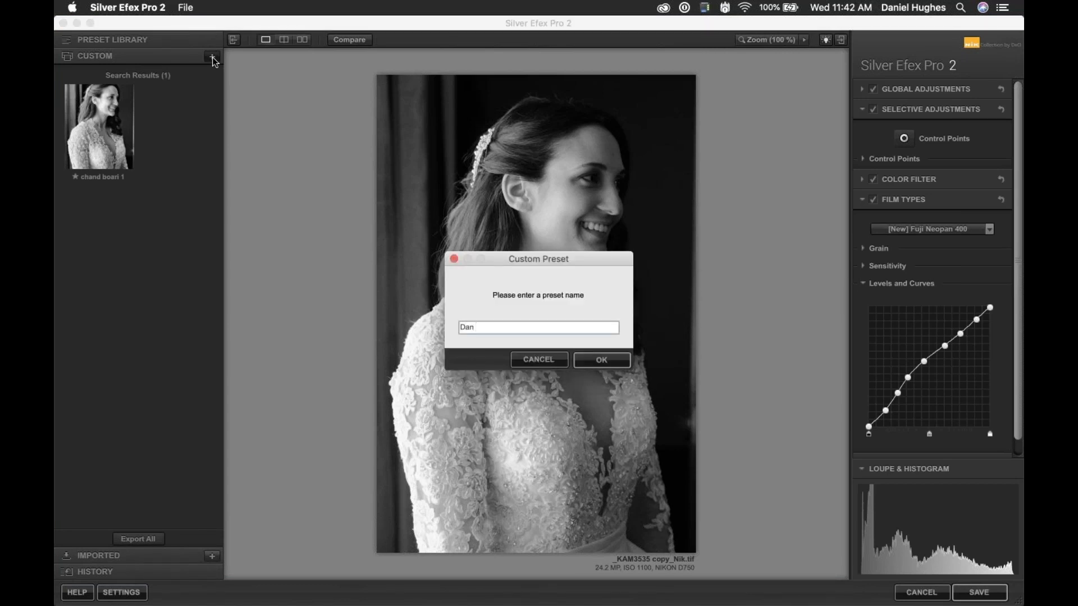
{"action": "type", "text": "Fuji Neopan 400"}
{"action": "left_click", "coordinate": [604, 368]}
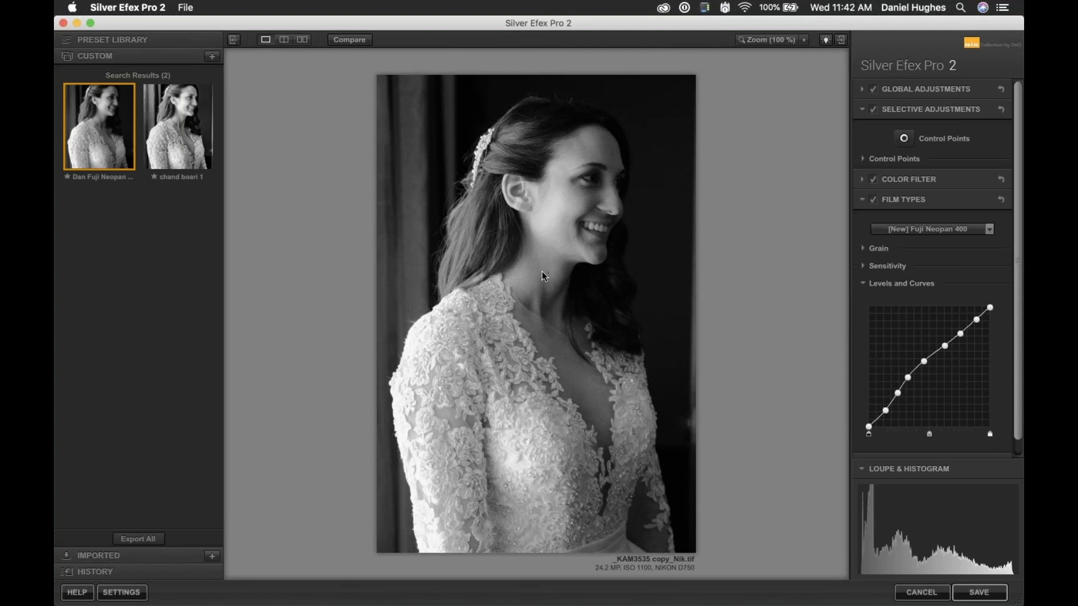
{"action": "left_click", "coordinate": [978, 595]}
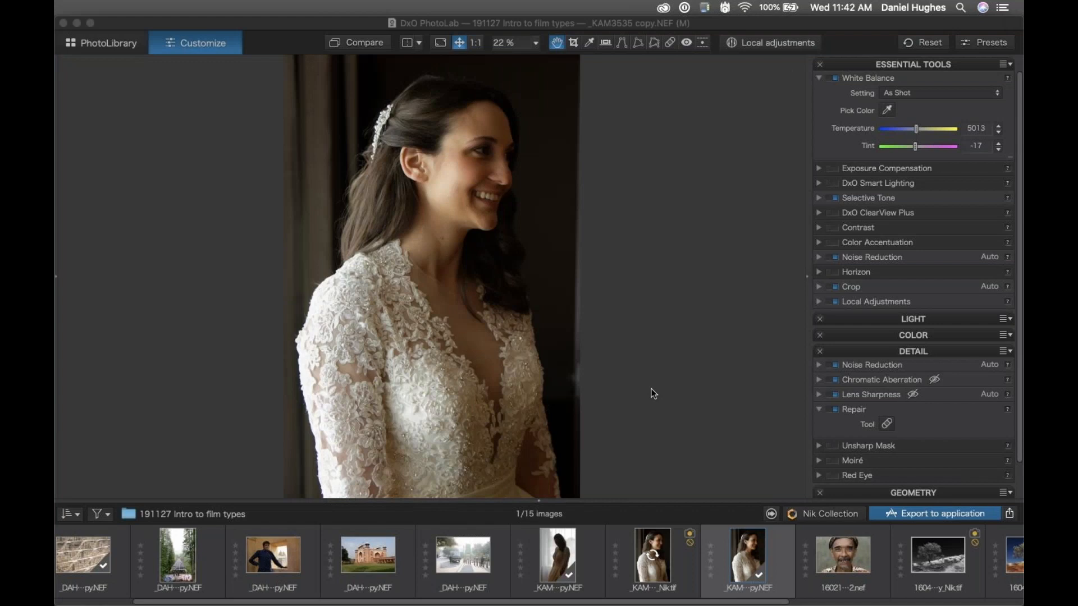
- In DxO PhotoLab, select the photo _KAM3510 copy.NEF of the bride standing by the window
{"action": "left_click", "coordinate": [660, 578]}
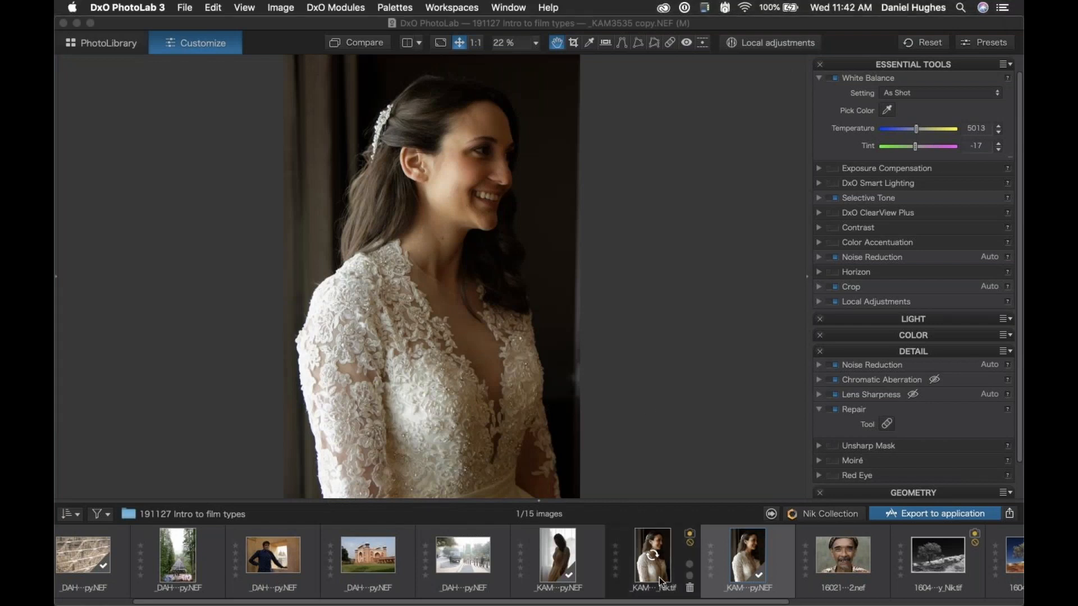
{"action": "mouse_move", "coordinate": [657, 579]}
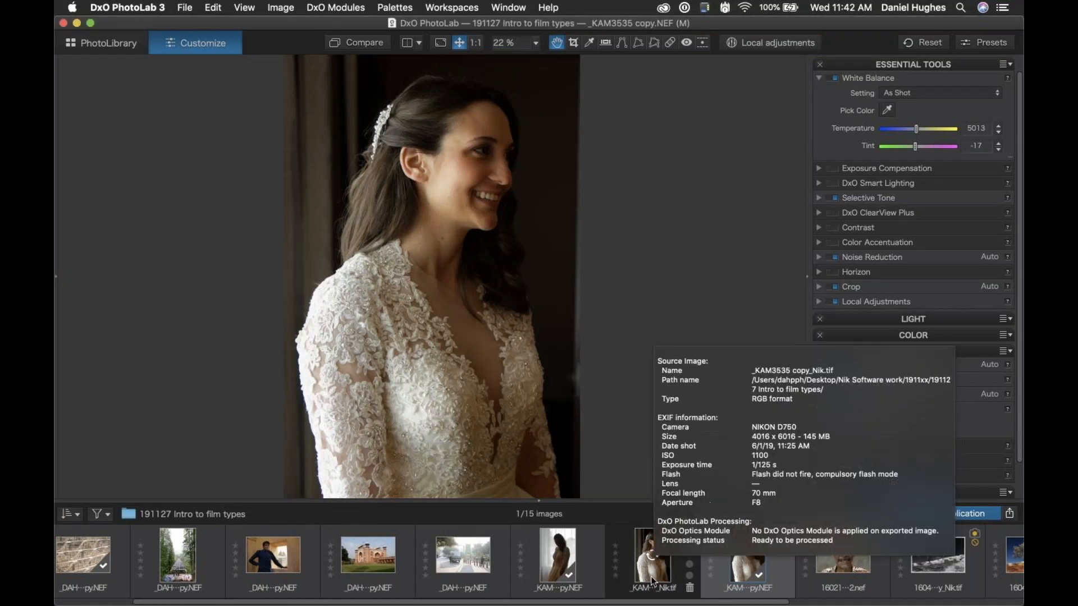
{"action": "left_click", "coordinate": [554, 557]}
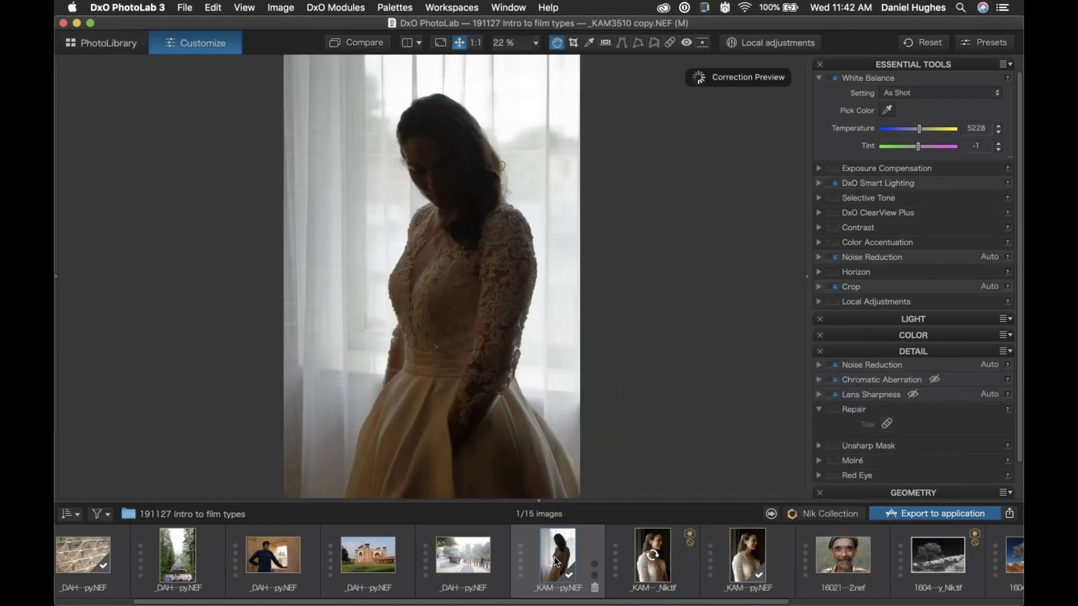
{"action": "mouse_move", "coordinate": [554, 562]}
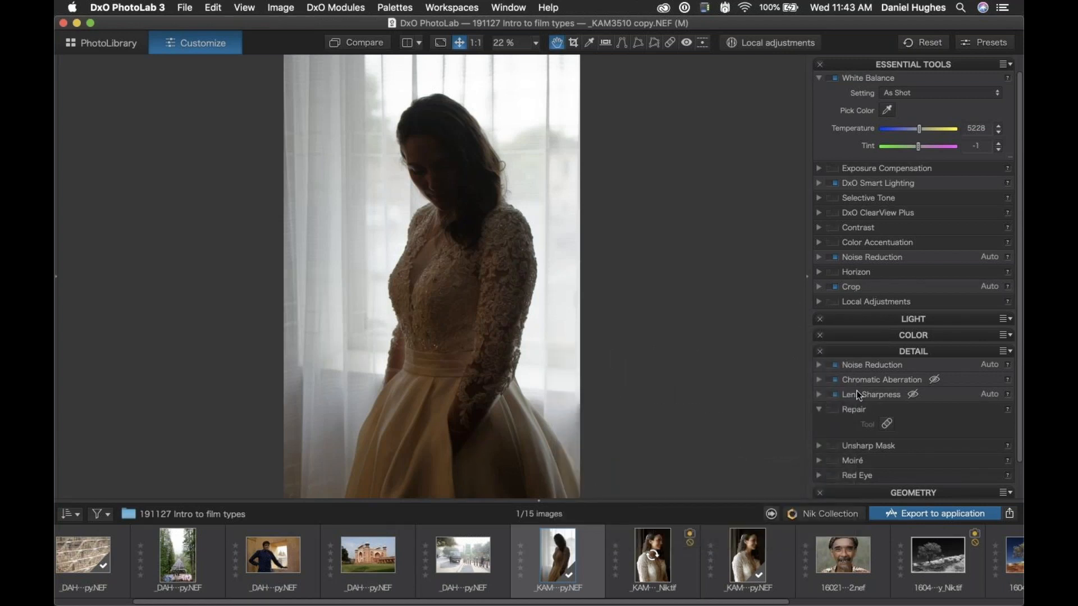
- Set the crop correction to Manual and crop in from the upper-left corner to about 5594 x 3734 px at the original aspect ratio
{"action": "left_click", "coordinate": [819, 288]}
{"action": "left_click", "coordinate": [909, 304]}
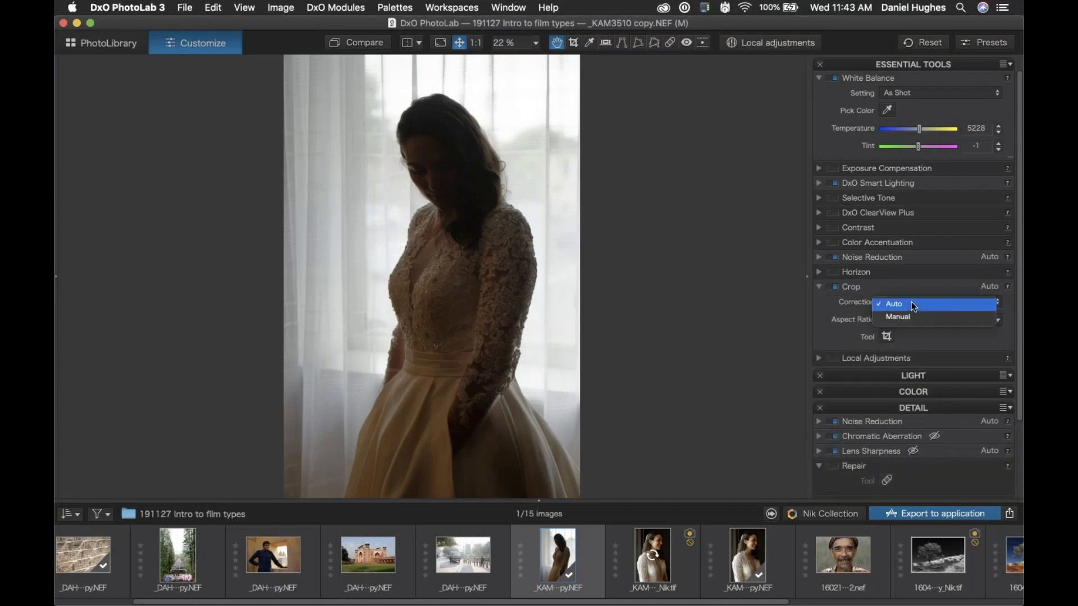
{"action": "left_click", "coordinate": [914, 318]}
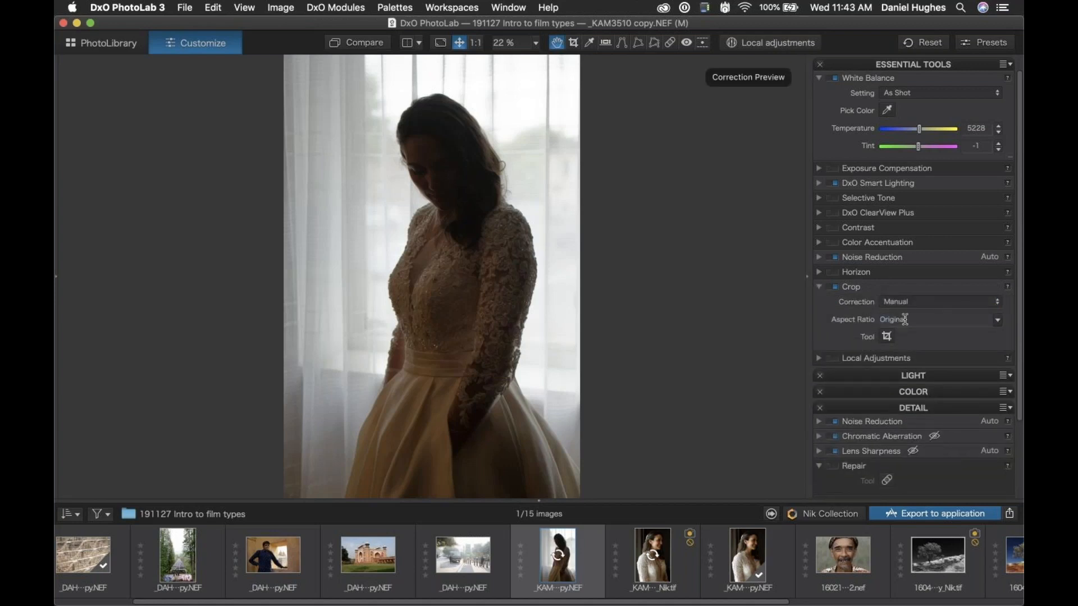
{"action": "left_click", "coordinate": [887, 336]}
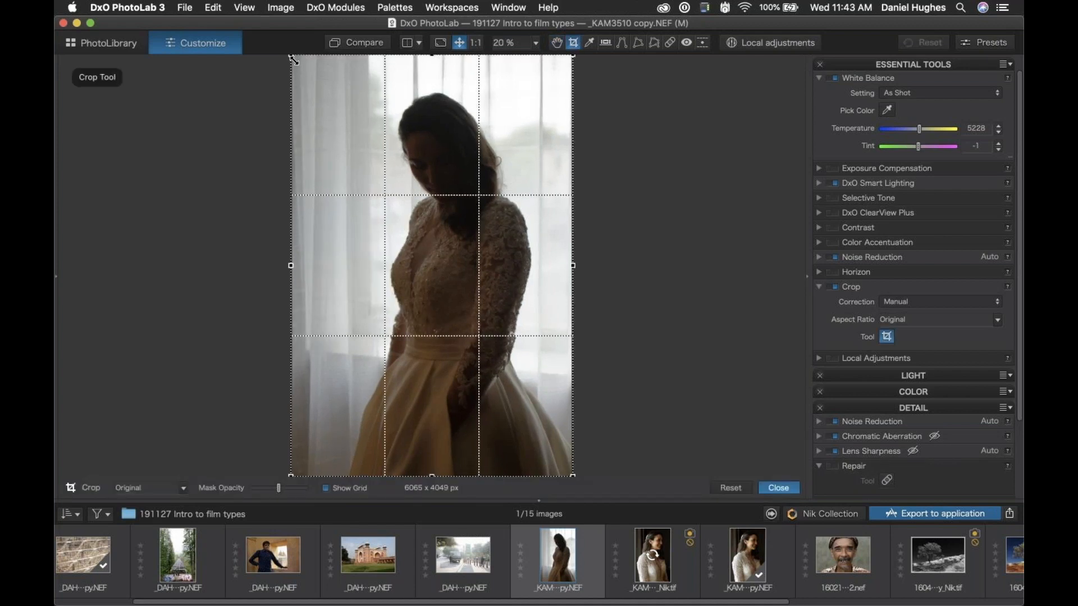
{"action": "left_click_drag", "start_coordinate": [291, 56], "coordinate": [315, 90]}
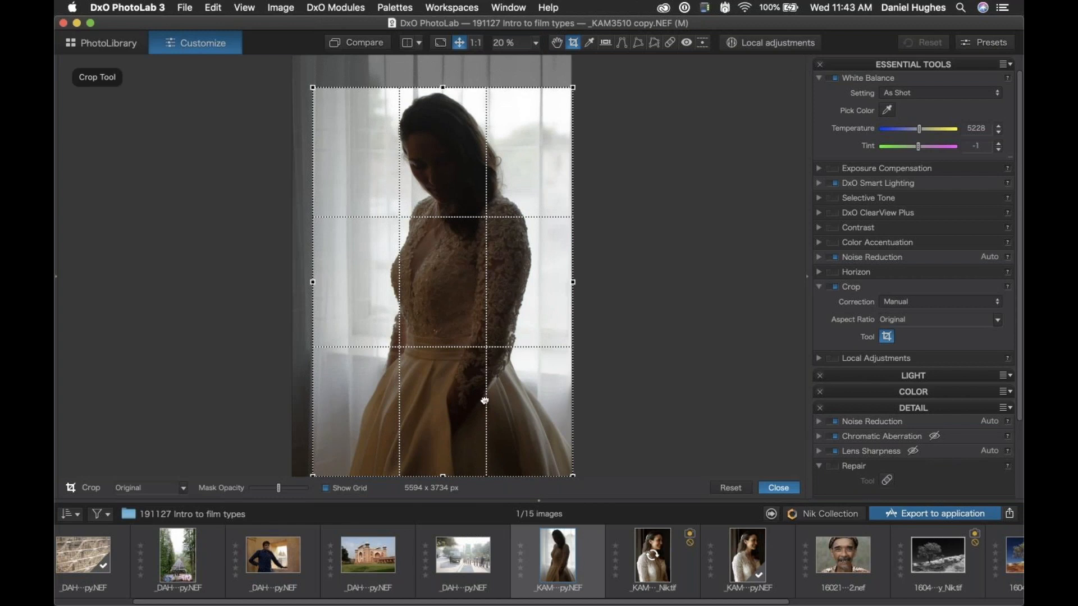
{"action": "left_click", "coordinate": [784, 488]}
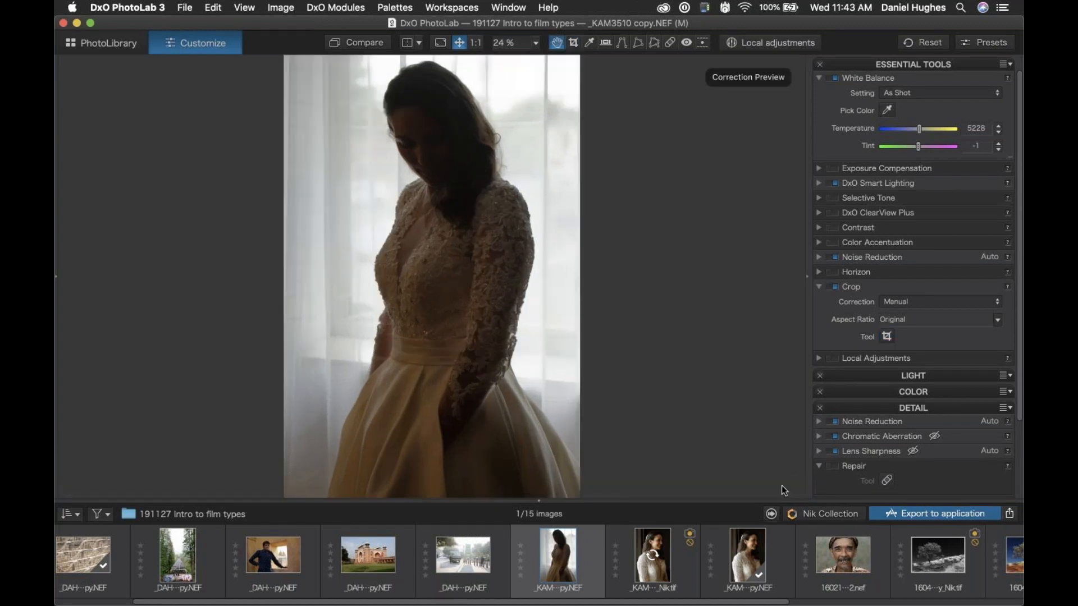
- Open the cropped photo in Silver Efex Pro 2 and apply the custom Fuji Neopan 400 preset
{"action": "left_click", "coordinate": [818, 513]}
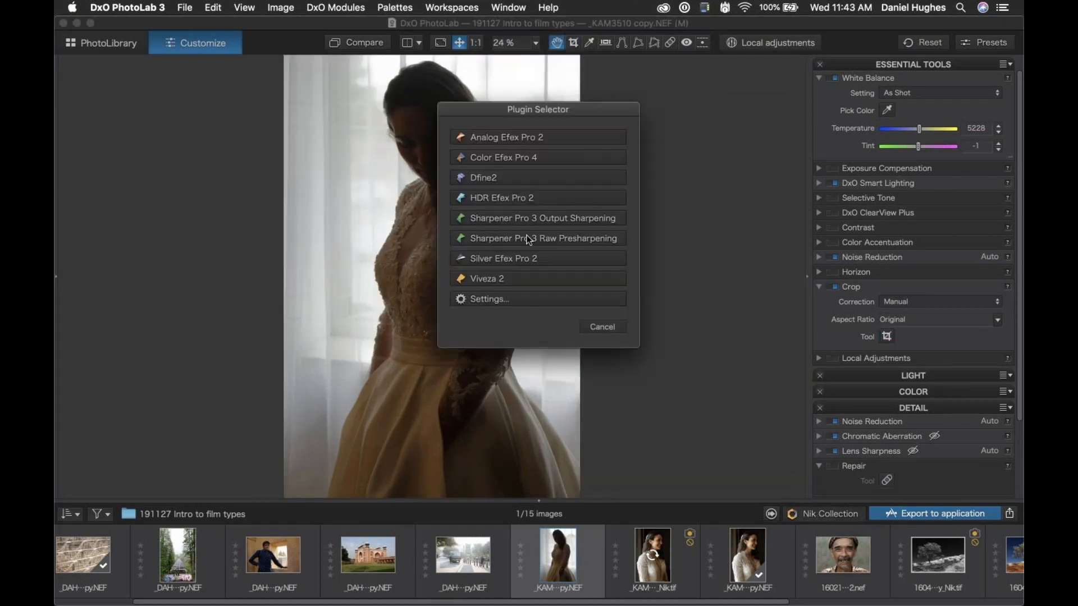
{"action": "left_click", "coordinate": [512, 259]}
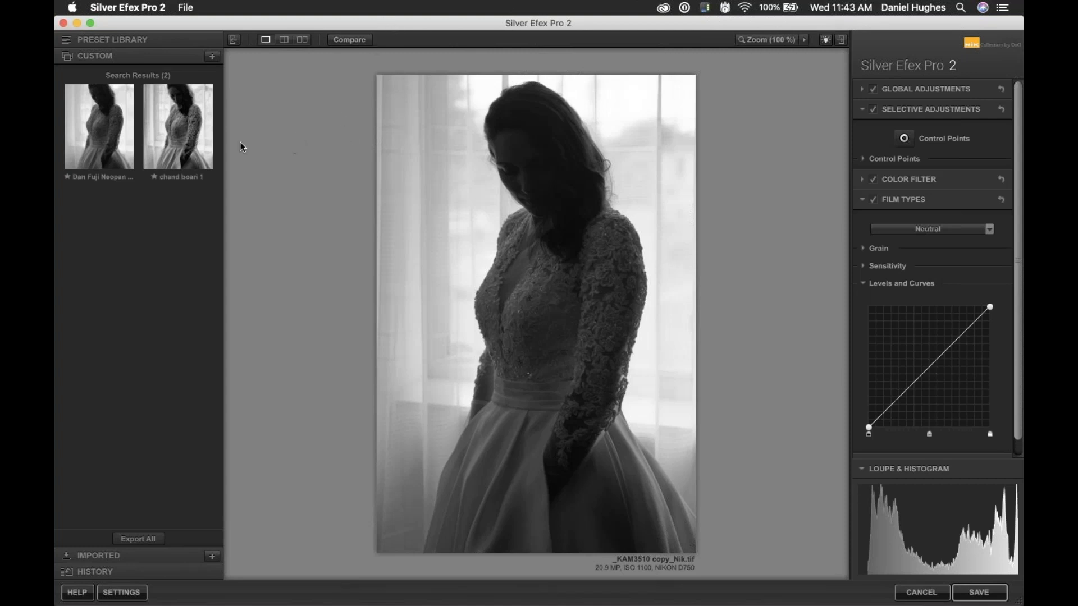
{"action": "mouse_move", "coordinate": [82, 129]}
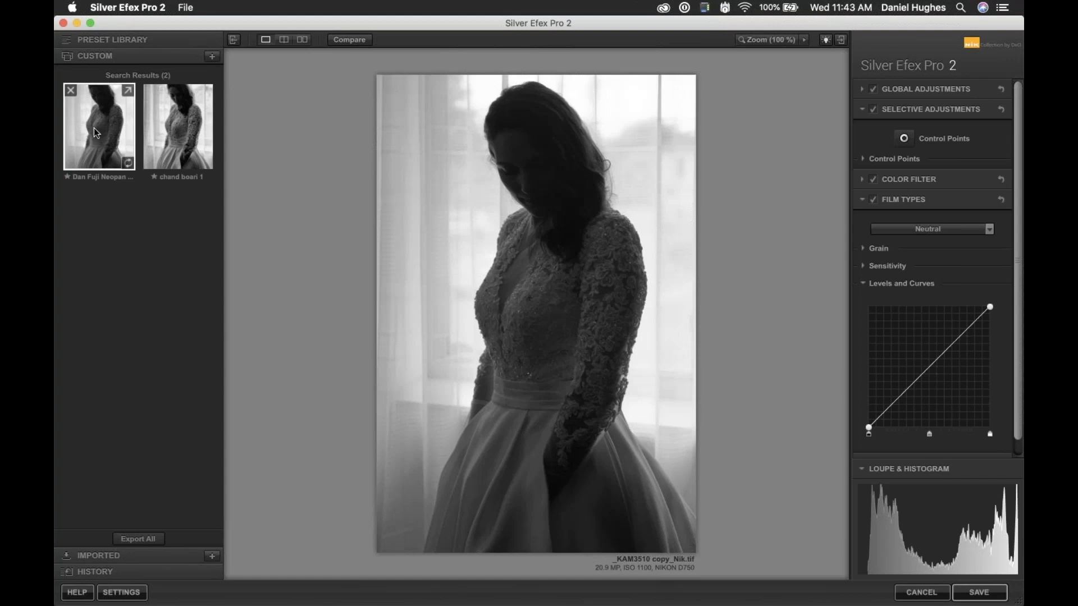
{"action": "left_click", "coordinate": [94, 129]}
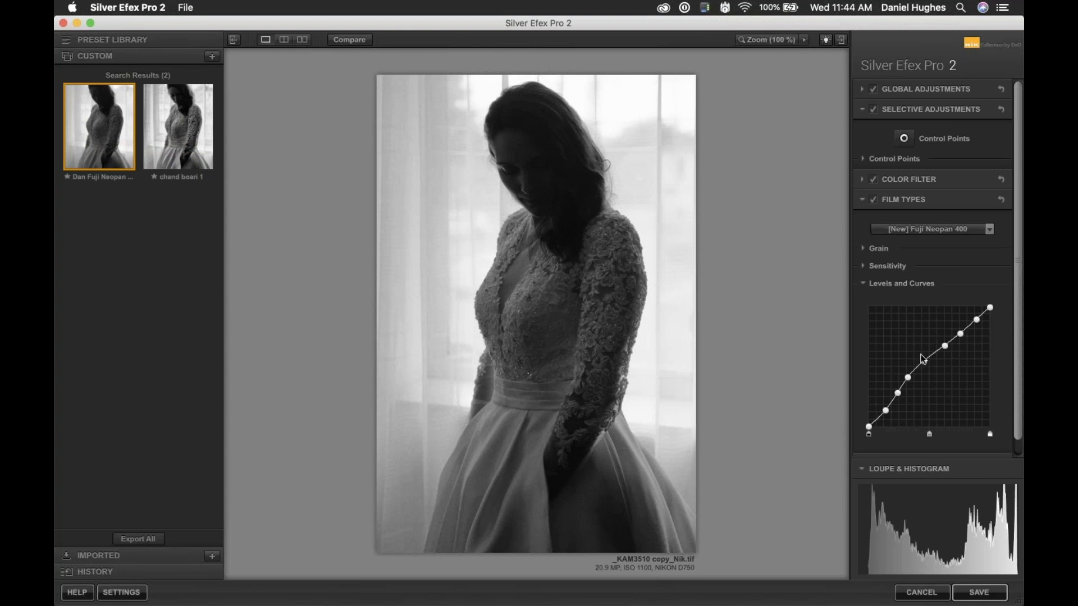
- Check the preset's color sensitivity and grain settings, and compare the result with the unprocessed image
{"action": "left_click", "coordinate": [882, 280]}
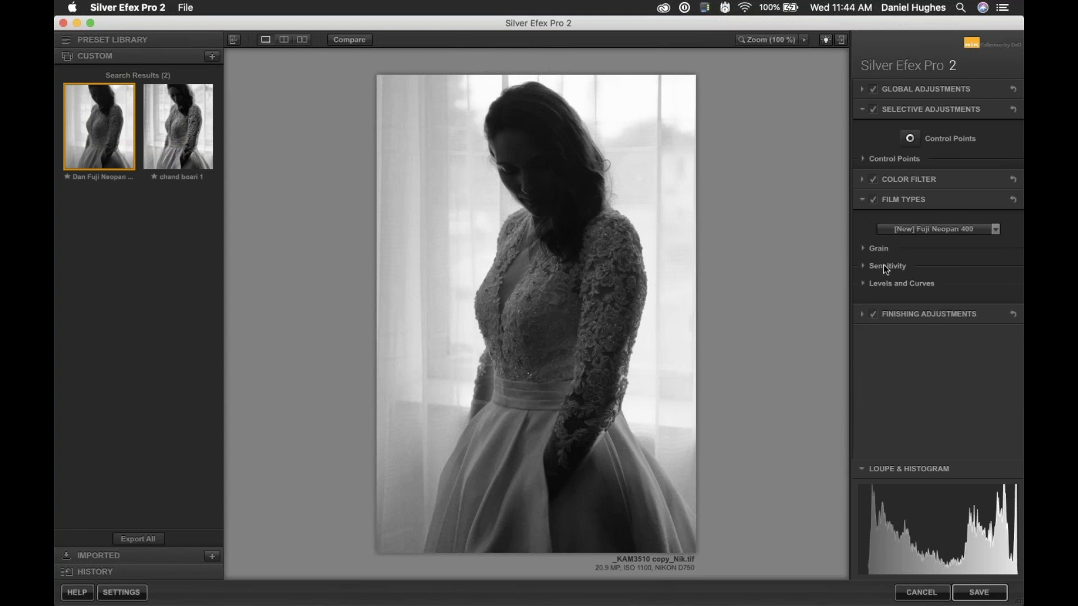
{"action": "left_click", "coordinate": [884, 266]}
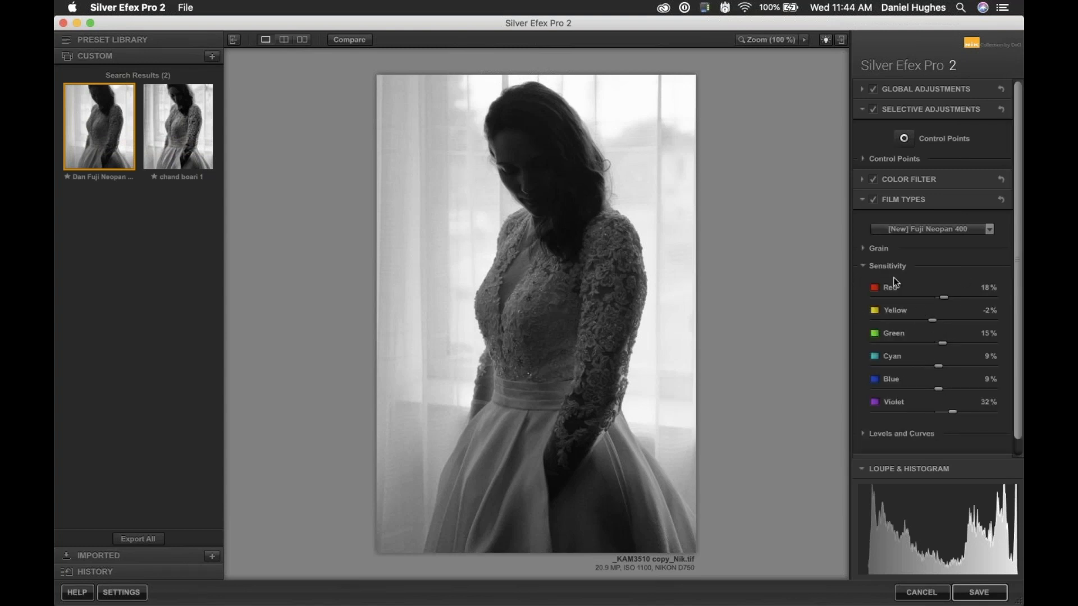
{"action": "left_click", "coordinate": [878, 247]}
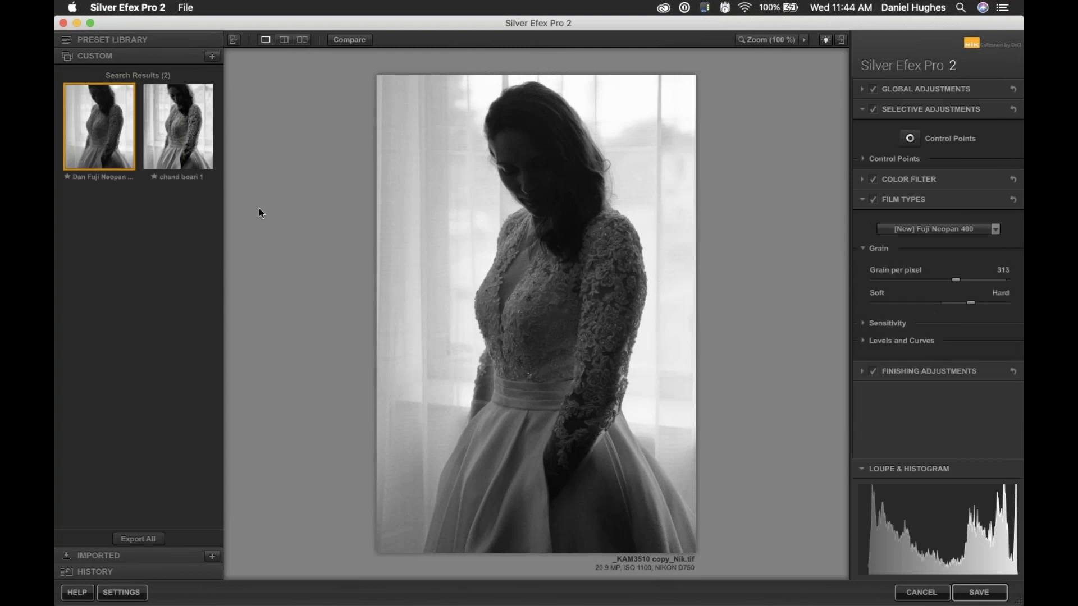
{"action": "left_click", "coordinate": [347, 40]}
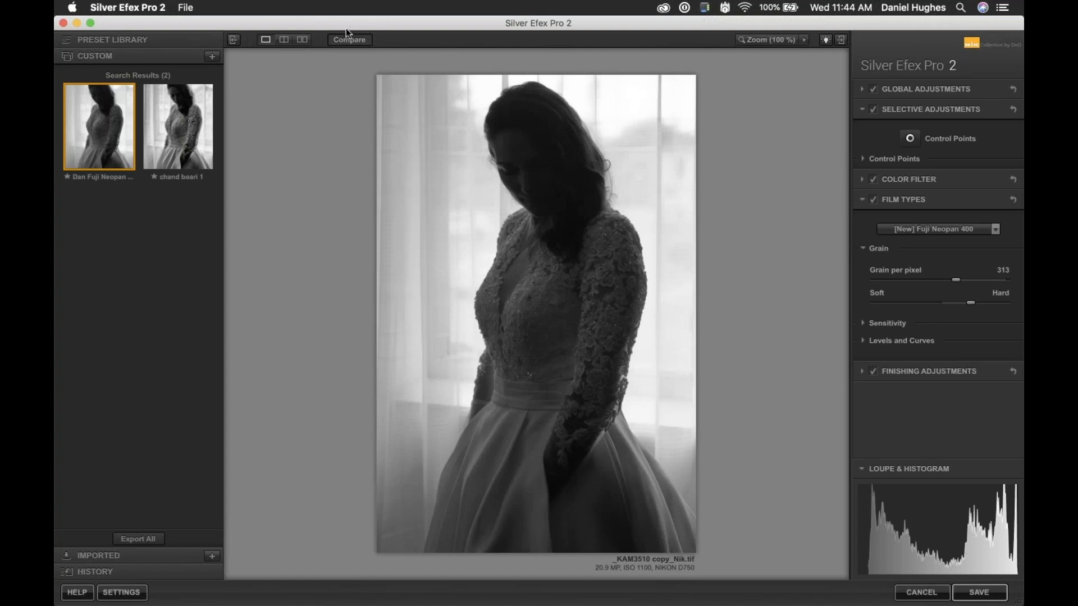
{"action": "left_click", "coordinate": [349, 31]}
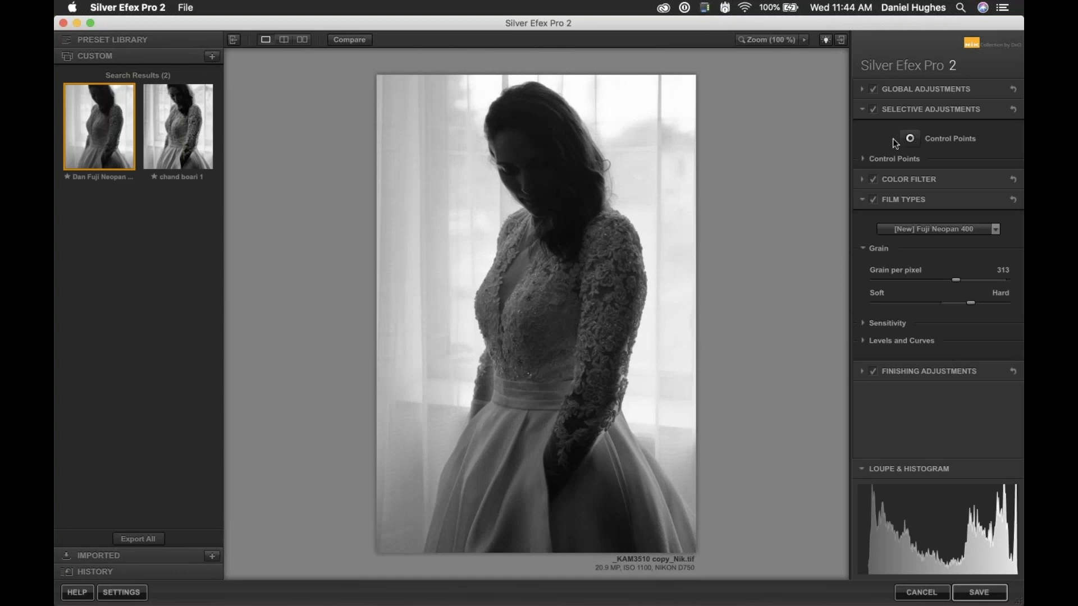
- Add a control point at the bride's face, expand its full set of adjustments and raise its brightness slightly
{"action": "left_click", "coordinate": [910, 138]}
{"action": "left_click", "coordinate": [512, 192]}
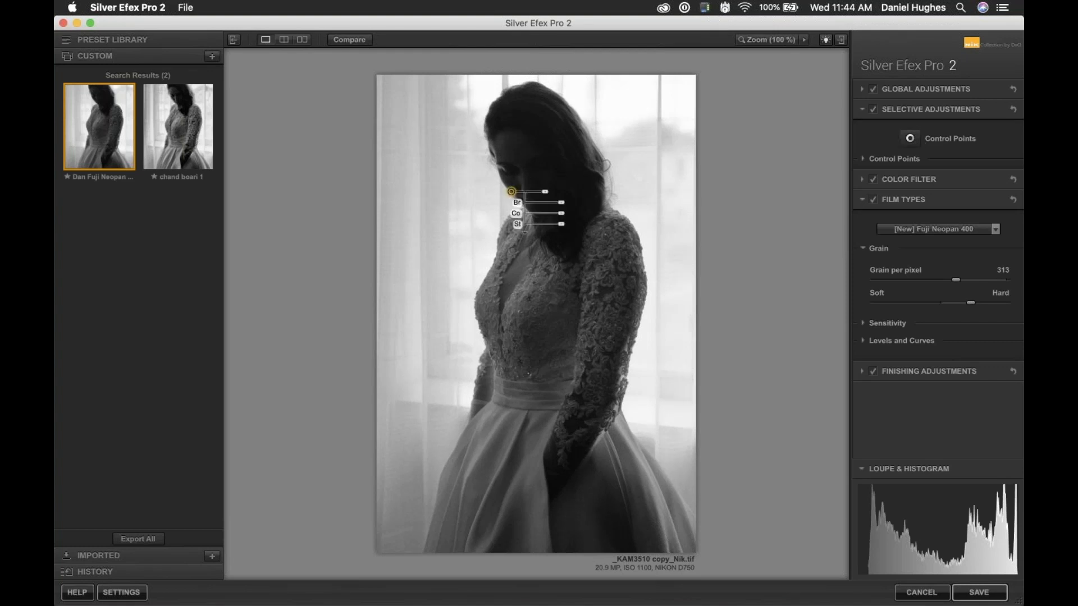
{"action": "left_click", "coordinate": [525, 232]}
{"action": "left_click_drag", "start_coordinate": [545, 195], "coordinate": [567, 209]}
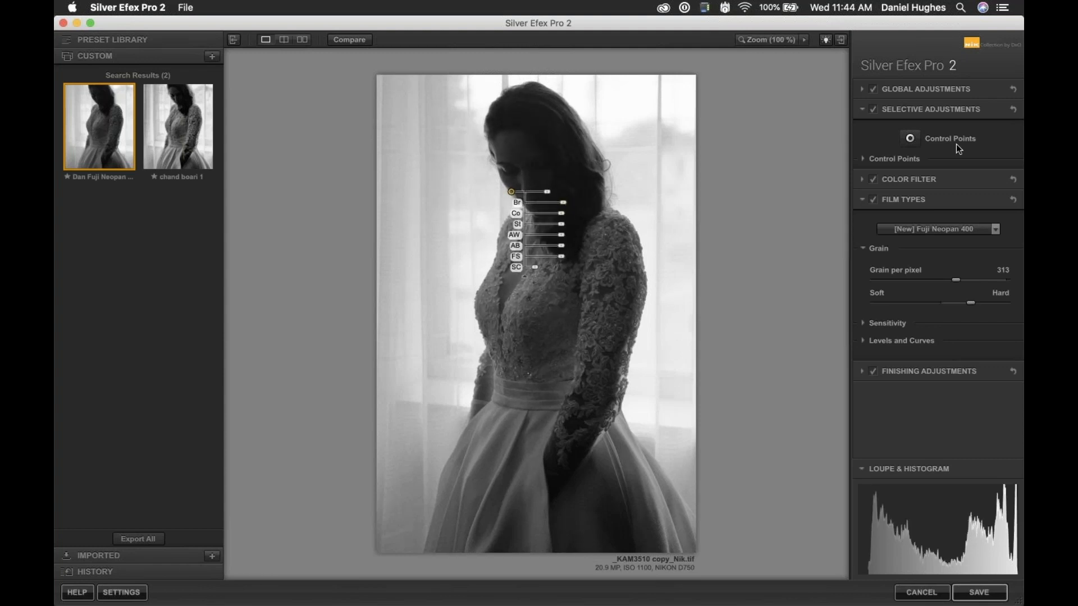
- Add a control point on the hair behind her neck, darken it slightly, and check the histogram's tonal zones
{"action": "left_click", "coordinate": [956, 144]}
{"action": "left_click", "coordinate": [585, 191]}
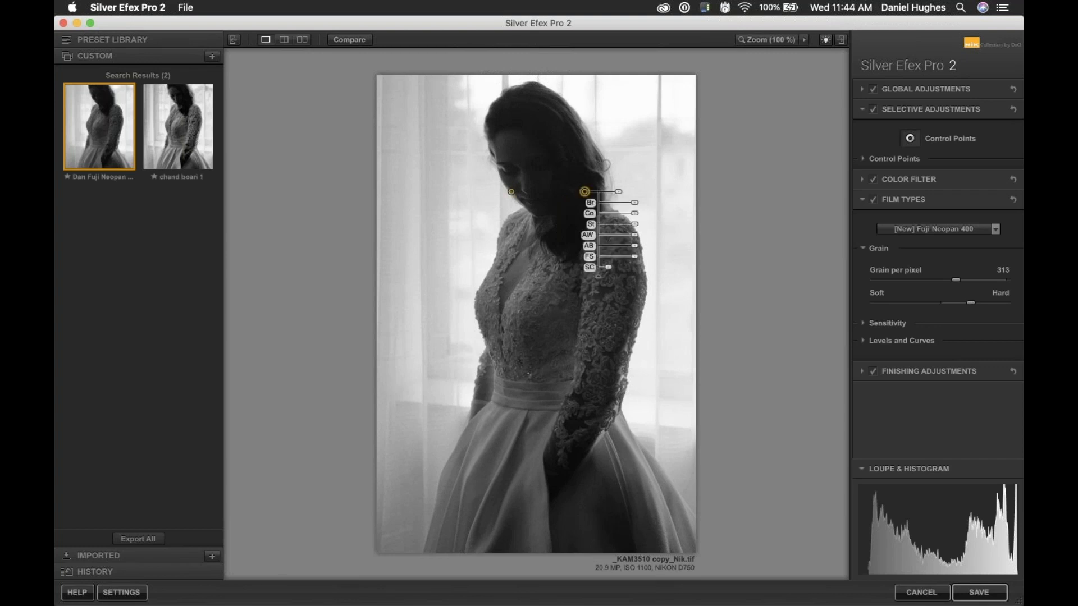
{"action": "left_click_drag", "start_coordinate": [619, 191], "coordinate": [634, 206]}
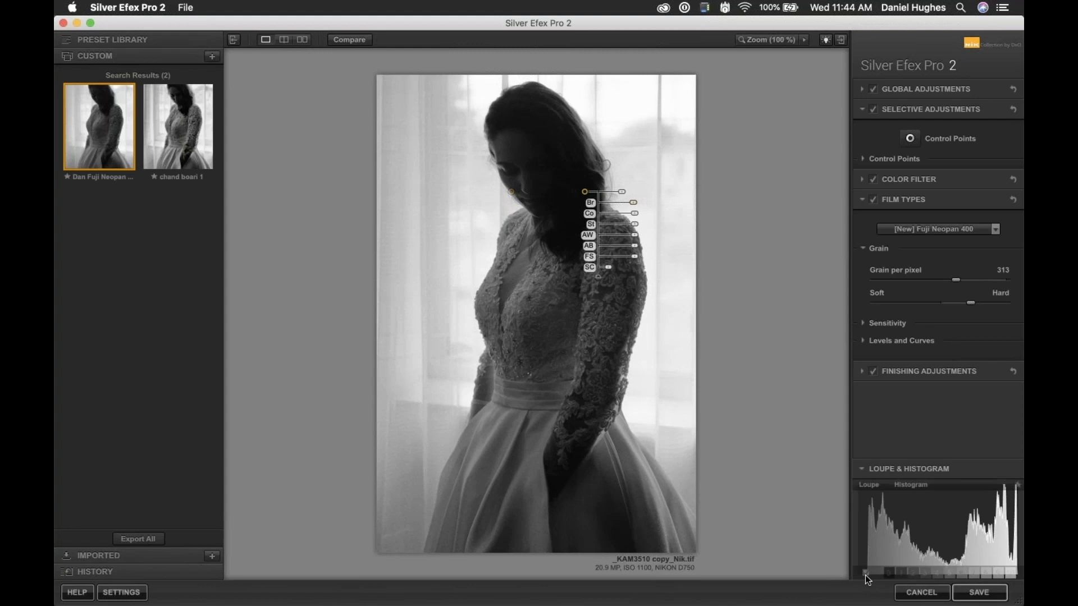
{"action": "left_click", "coordinate": [866, 574]}
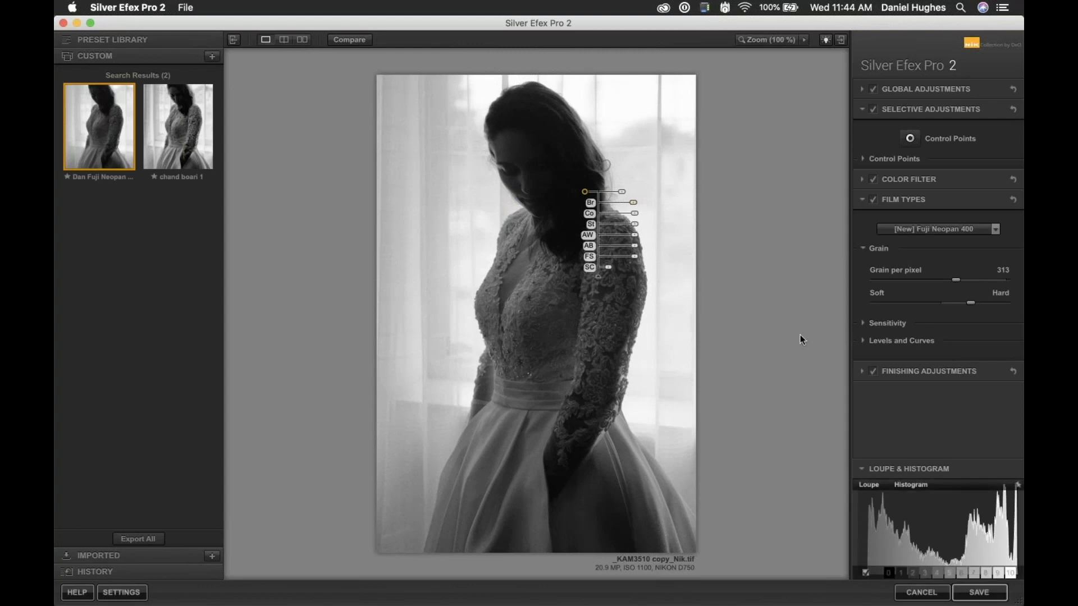
- Add a control point on the shadowed lower part of the skirt and darken that area
{"action": "left_click", "coordinate": [910, 139]}
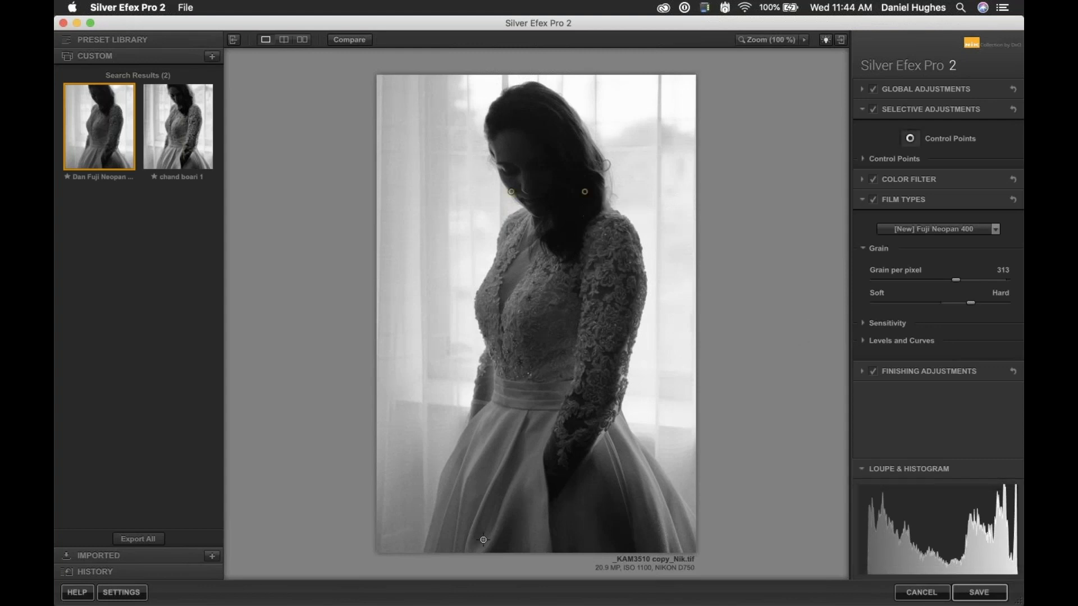
{"action": "left_click", "coordinate": [609, 527]}
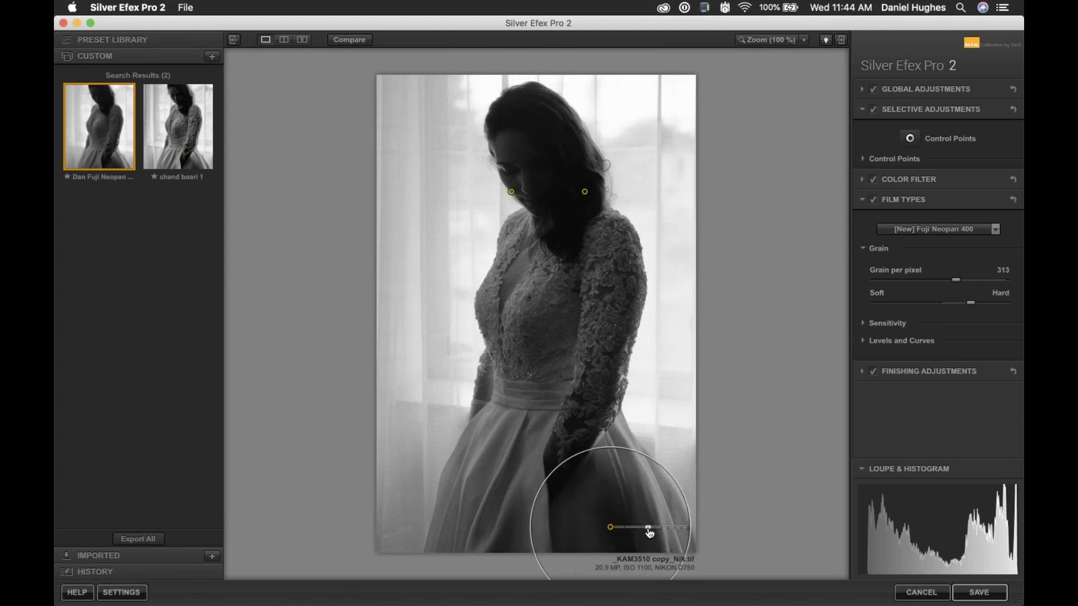
{"action": "left_click_drag", "start_coordinate": [657, 451], "coordinate": [660, 458]}
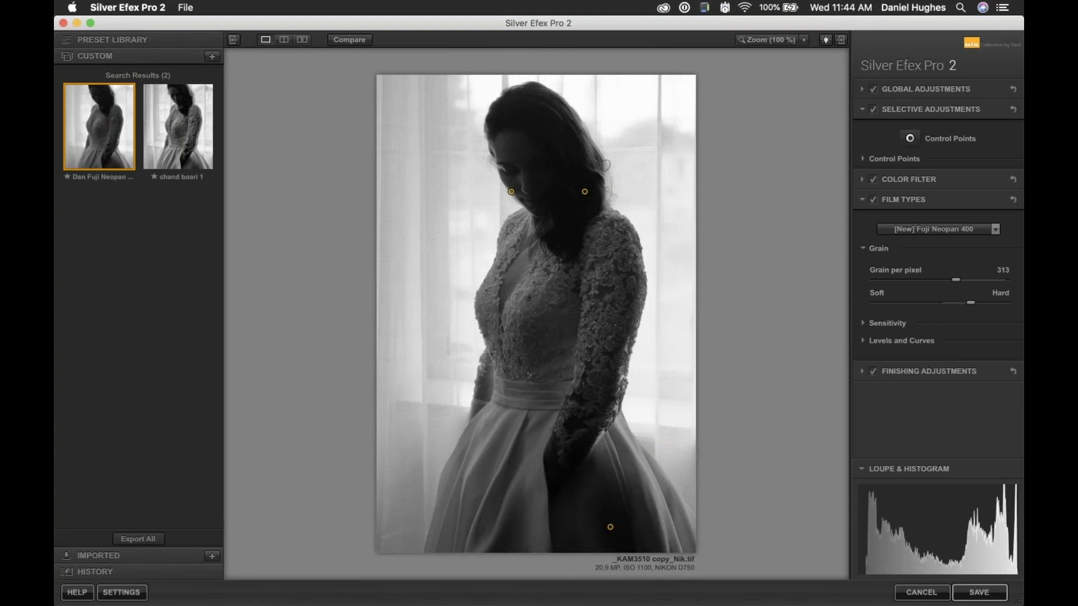
- Add control points on the bride's hand and on the brighter skirt folds, adjusting the local tone at each one
{"action": "left_click", "coordinate": [550, 454]}
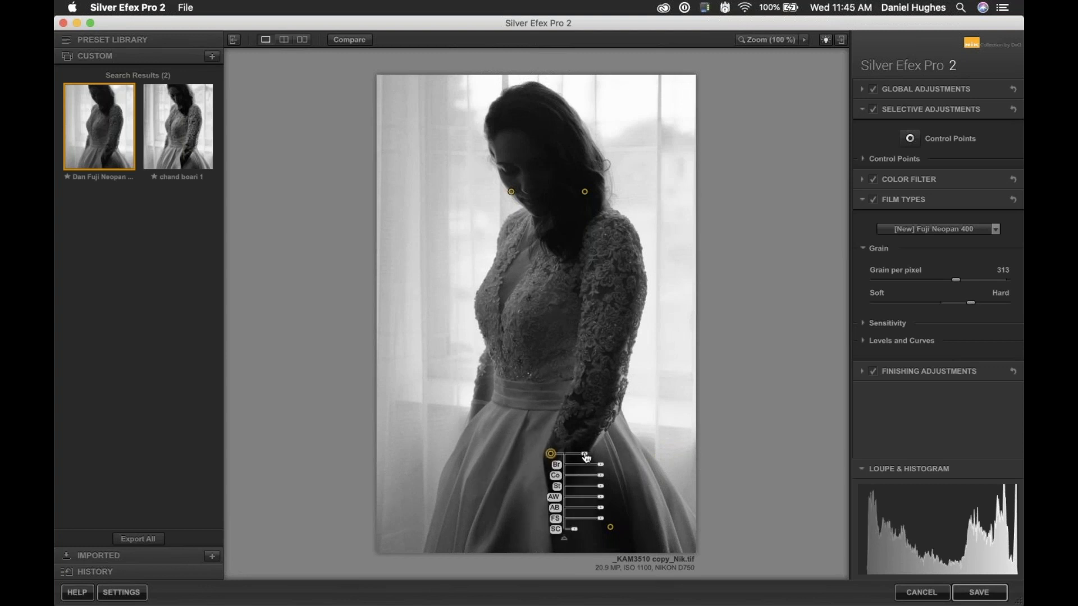
{"action": "left_click_drag", "start_coordinate": [586, 457], "coordinate": [641, 465]}
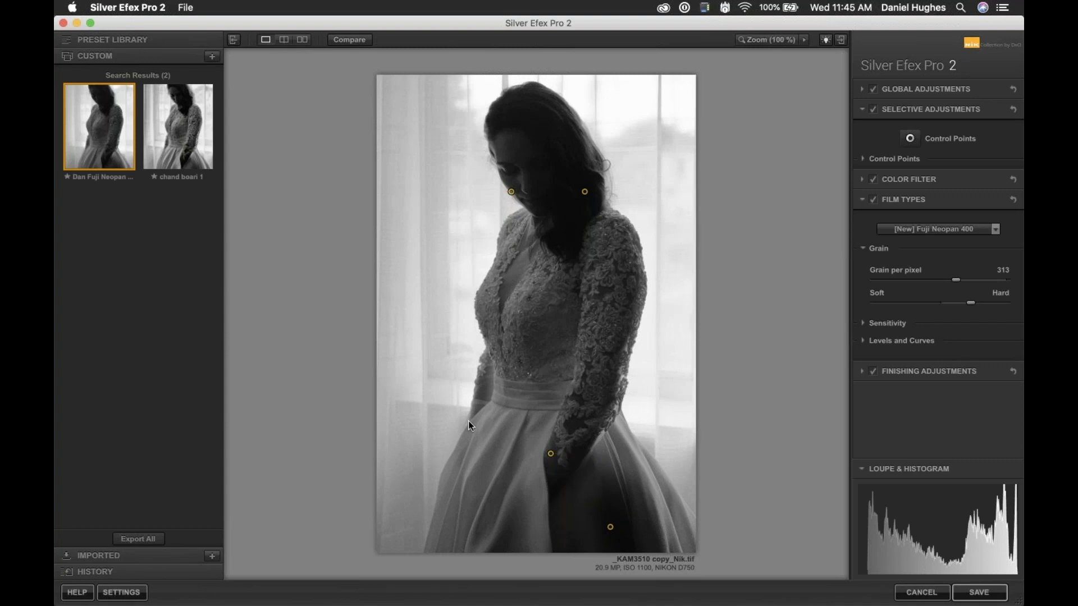
{"action": "left_click", "coordinate": [488, 444]}
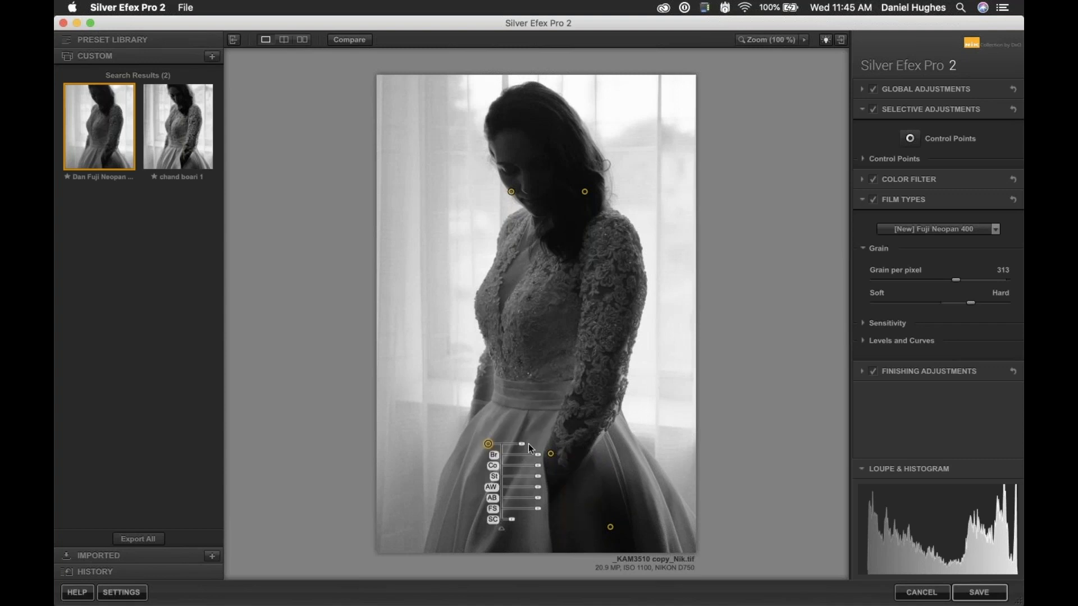
{"action": "left_click_drag", "start_coordinate": [522, 443], "coordinate": [545, 470]}
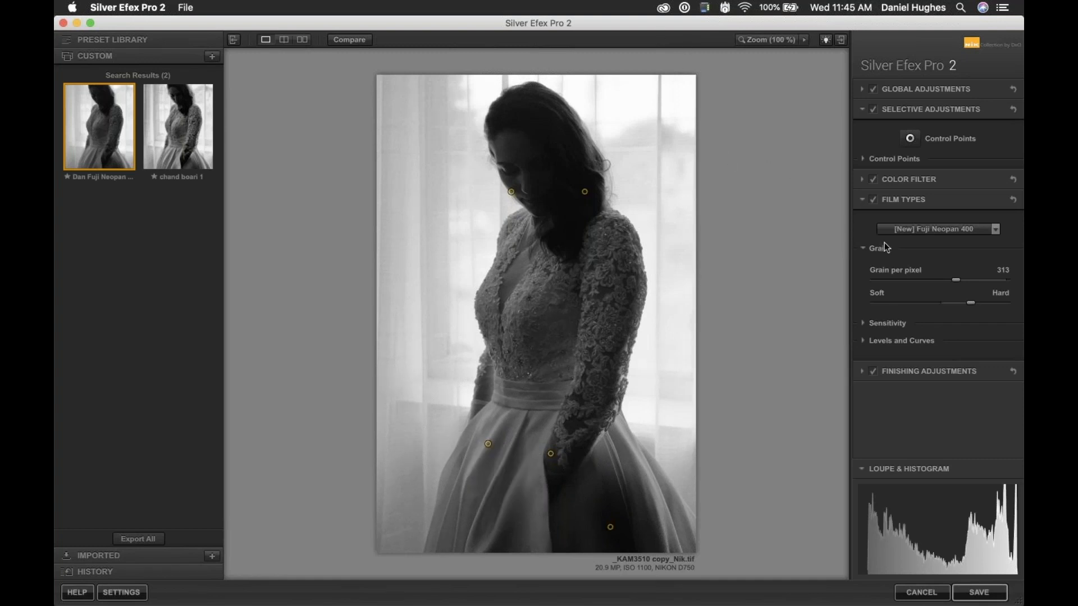
- Examine the levels and curves of the Fuji Neopan 400 film type
{"action": "left_click", "coordinate": [900, 341]}
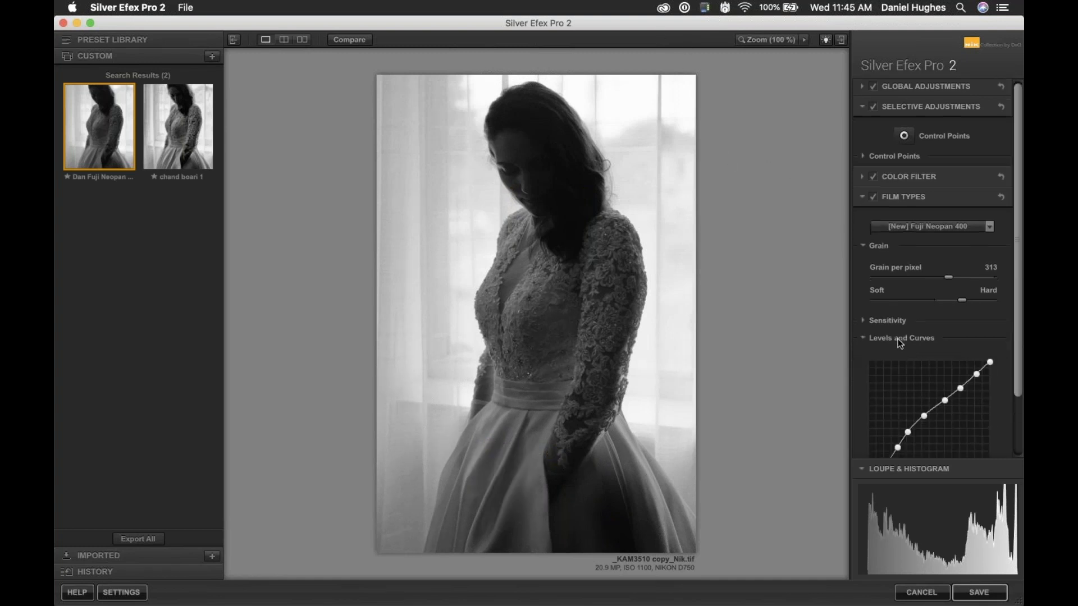
{"action": "scroll", "coordinate": [898, 339], "scroll_direction": "down", "scroll_amount": 2}
{"action": "scroll", "coordinate": [891, 290], "scroll_direction": "up", "scroll_amount": 2}
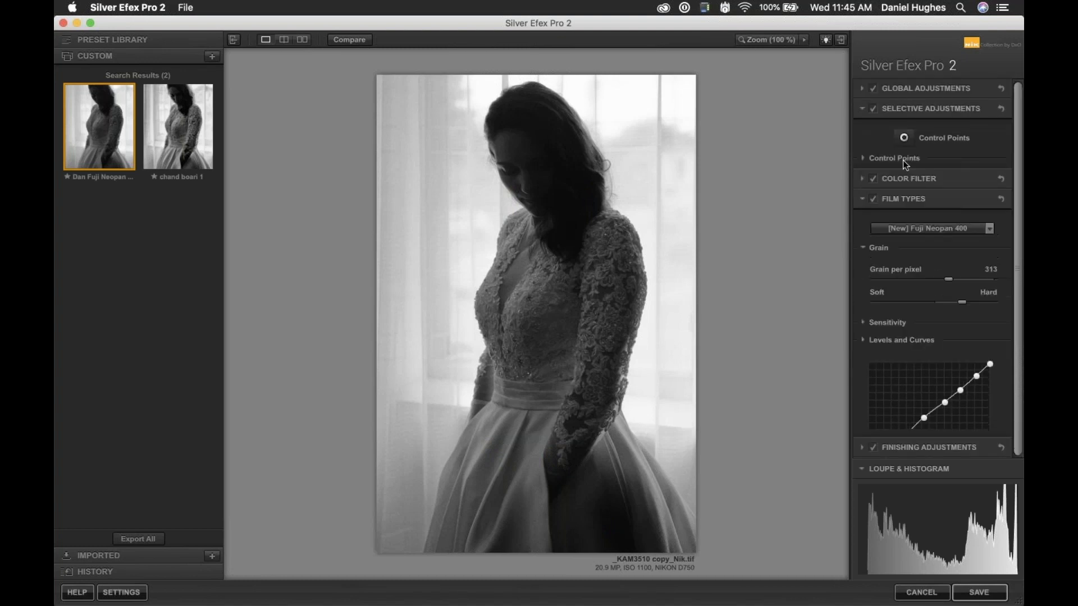
- Apply Selenium toning preset 4 to the bride photo in the finishing adjustments
{"action": "left_click", "coordinate": [910, 199]}
{"action": "left_click", "coordinate": [910, 221]}
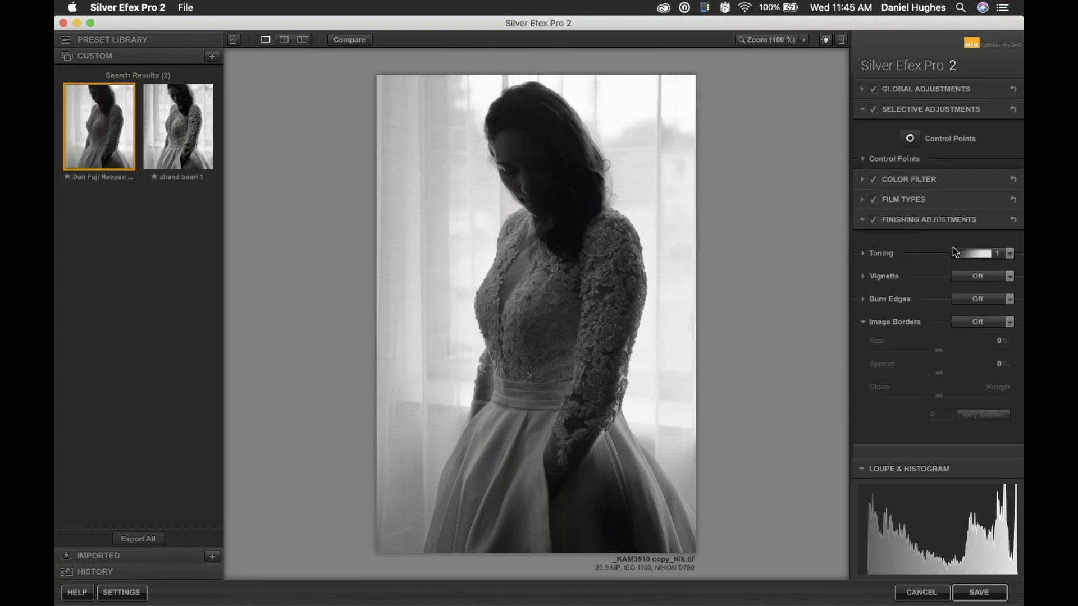
{"action": "left_click", "coordinate": [1002, 253]}
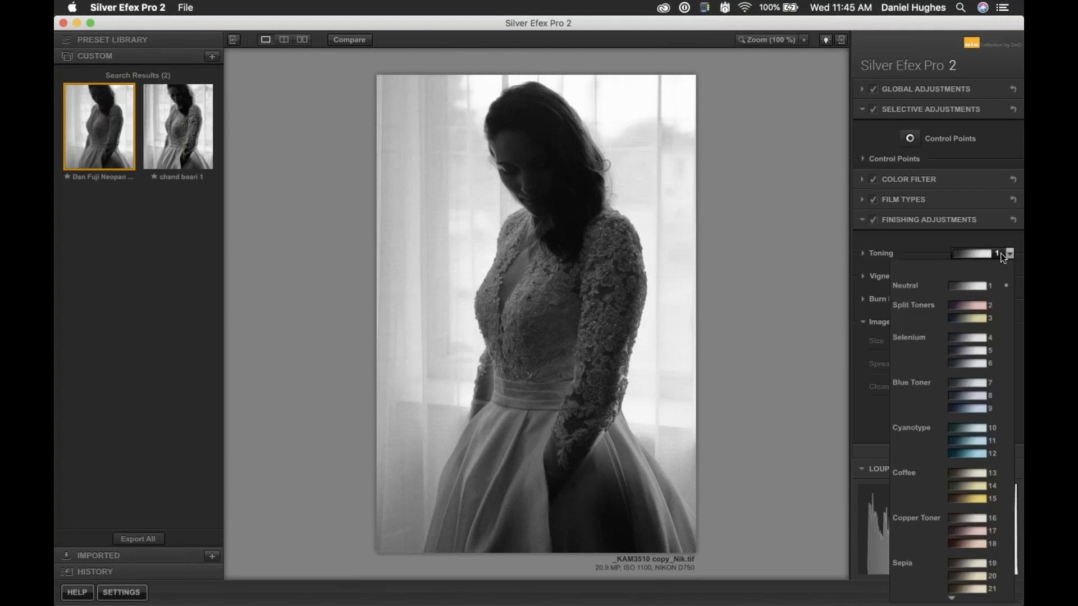
{"action": "left_click", "coordinate": [953, 336]}
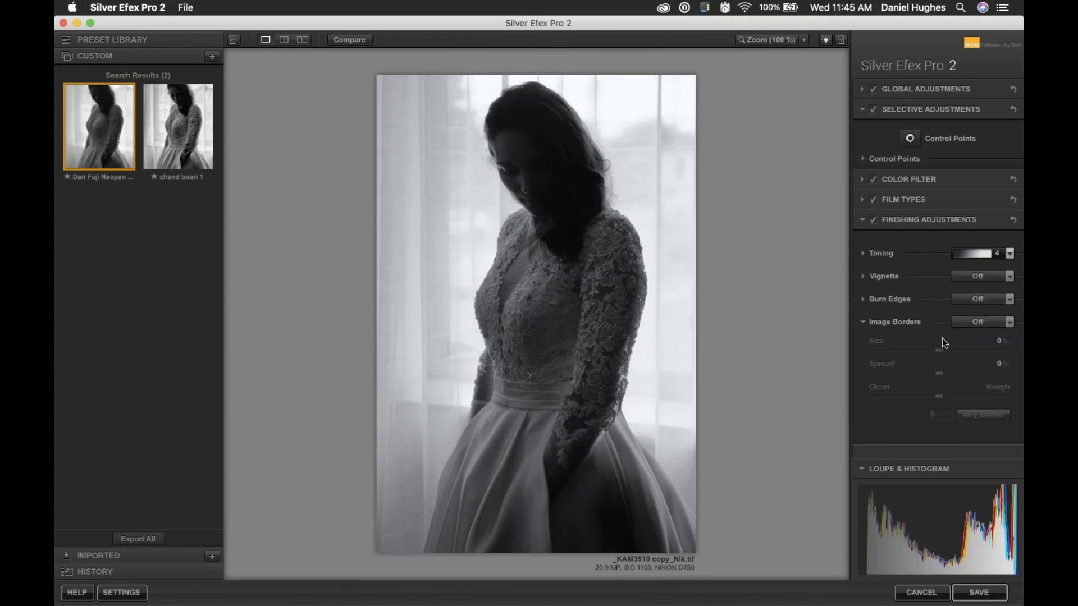
- Add a Type 1 image border with size -93% and spread -100%, and save the black-and-white version
{"action": "left_click", "coordinate": [966, 322]}
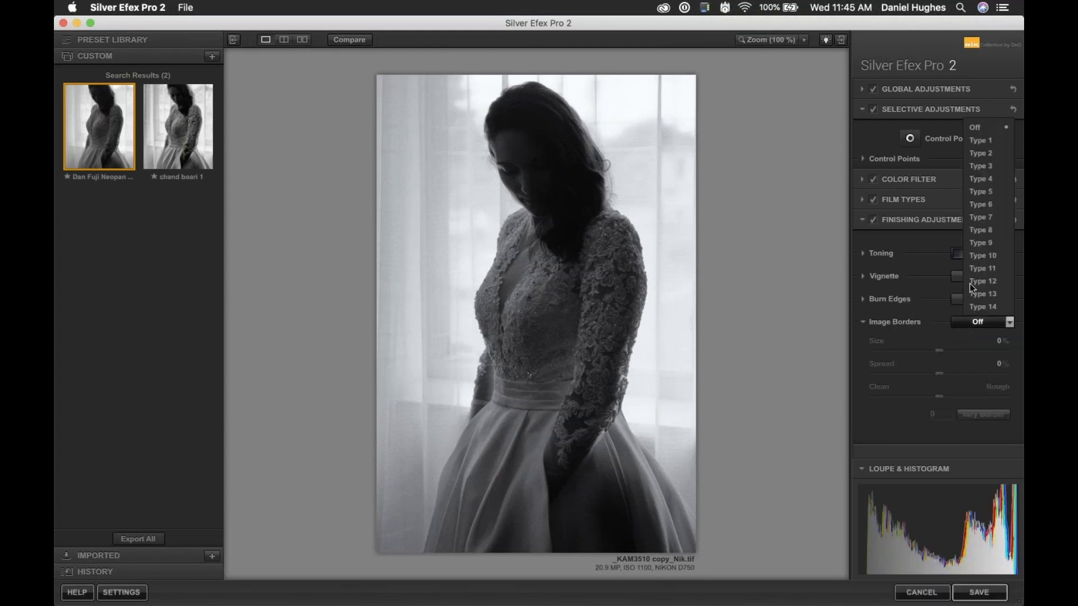
{"action": "left_click", "coordinate": [969, 138]}
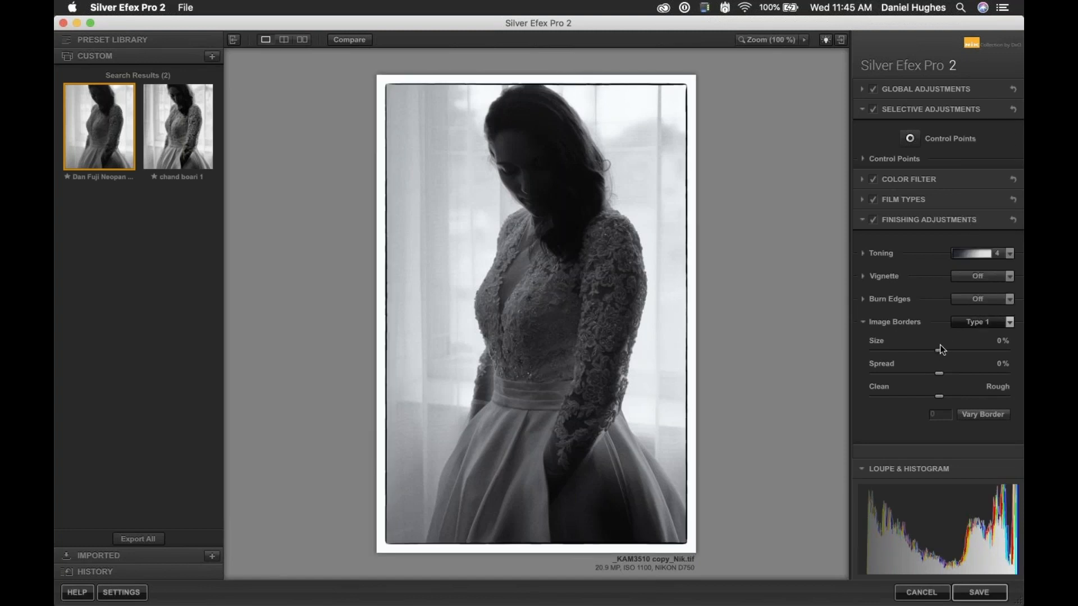
{"action": "left_click_drag", "start_coordinate": [940, 346], "coordinate": [878, 361]}
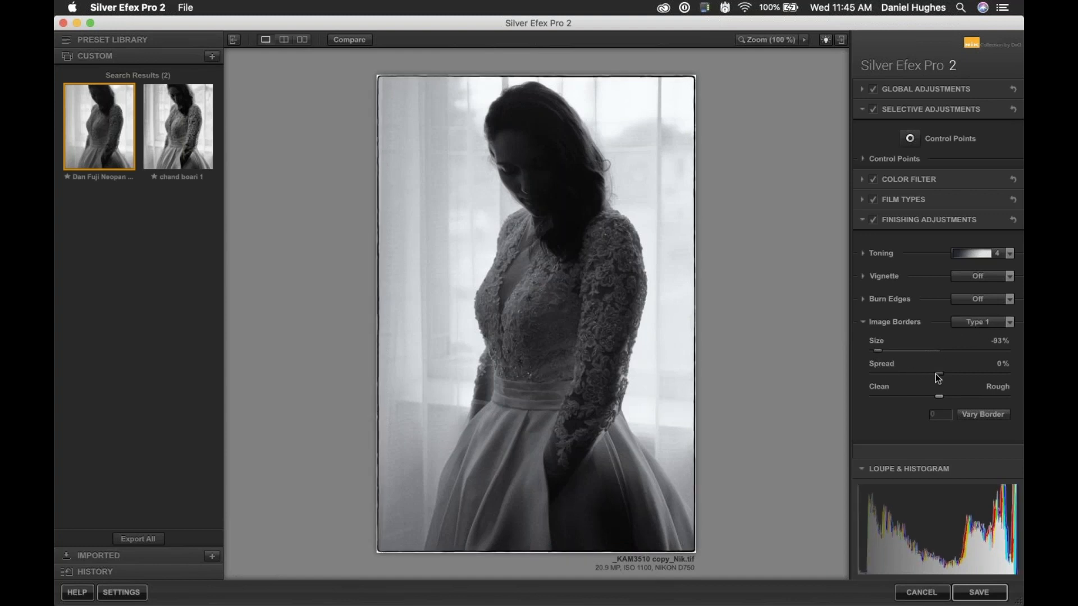
{"action": "left_click_drag", "start_coordinate": [940, 374], "coordinate": [868, 366]}
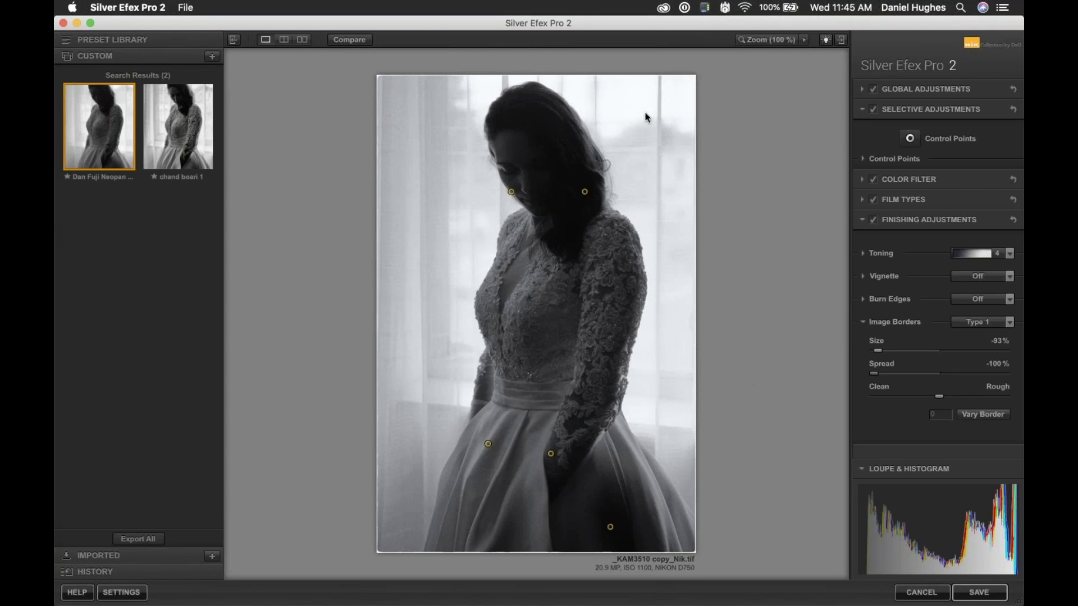
{"action": "left_click", "coordinate": [691, 82]}
{"action": "mouse_move", "coordinate": [738, 96]}
{"action": "left_mouse_down"}
{"action": "mouse_move", "coordinate": [687, 82]}
{"action": "mouse_move", "coordinate": [747, 107]}
{"action": "left_mouse_up"}
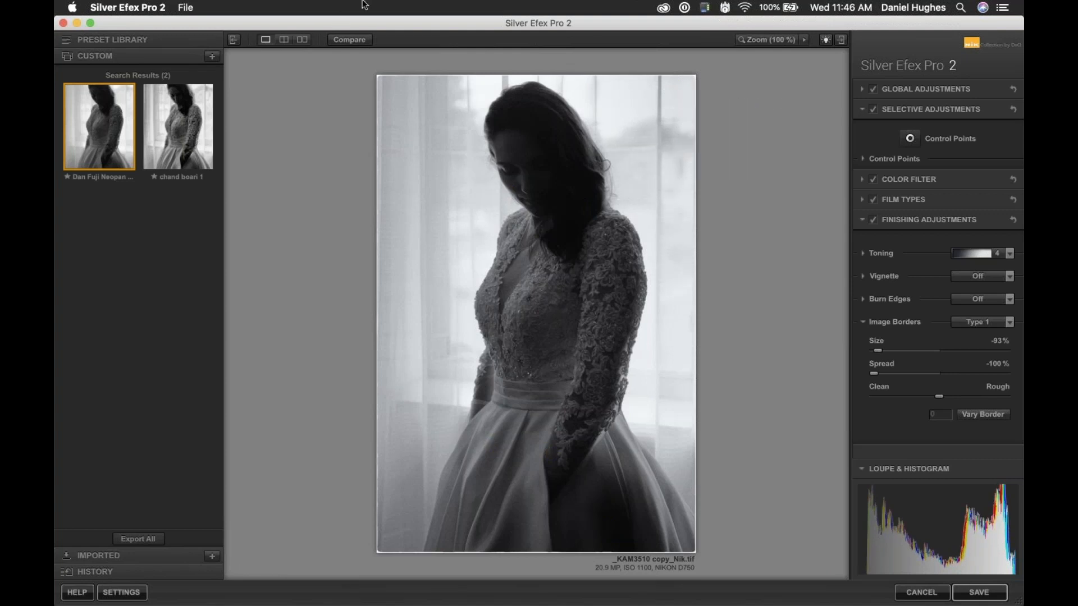
{"action": "left_click", "coordinate": [980, 593]}
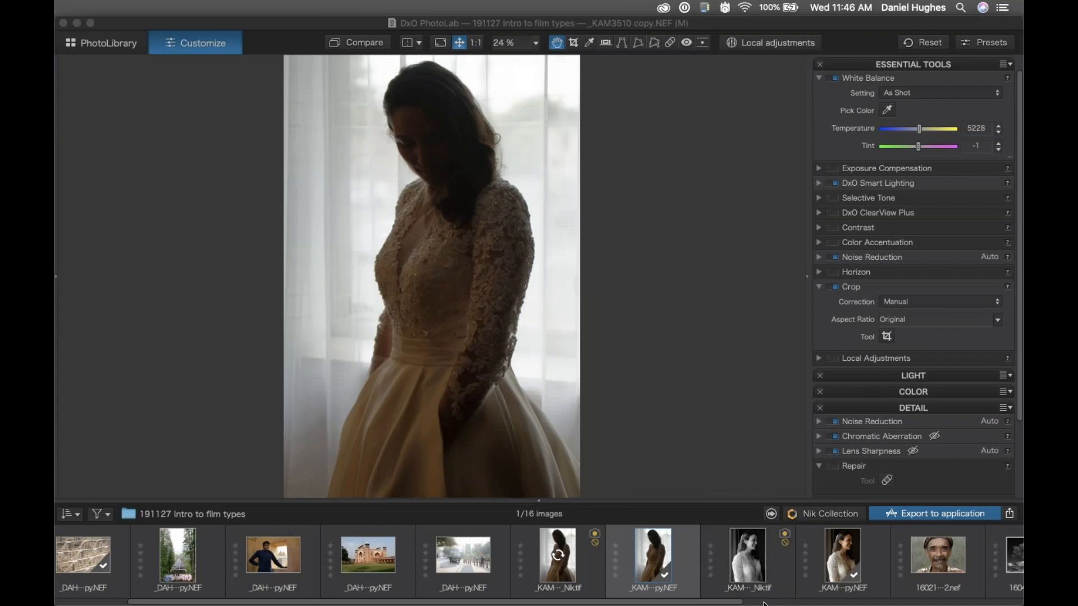
- View the two black-and-white bride photos and the colour photo of the red sandstone gateway
{"action": "left_click", "coordinate": [750, 567]}
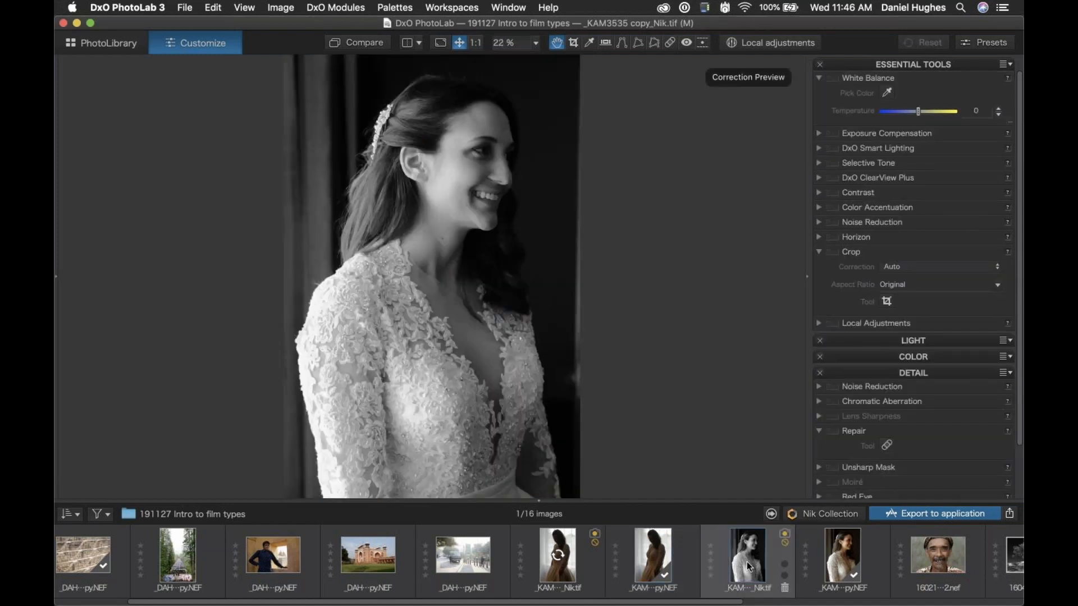
{"action": "mouse_move", "coordinate": [749, 566]}
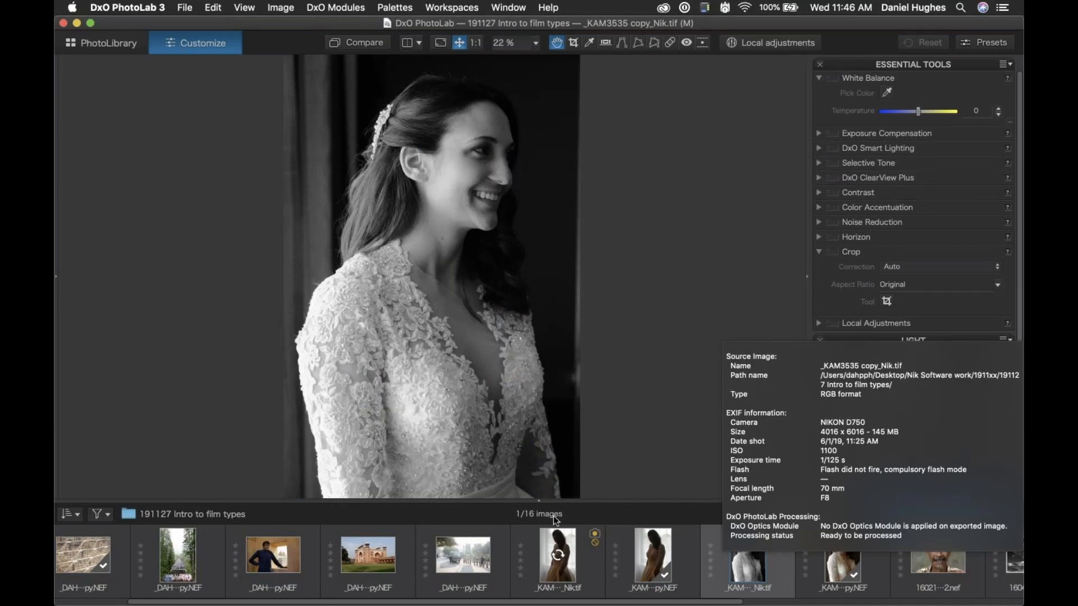
{"action": "left_click", "coordinate": [563, 575]}
{"action": "mouse_move", "coordinate": [561, 571]}
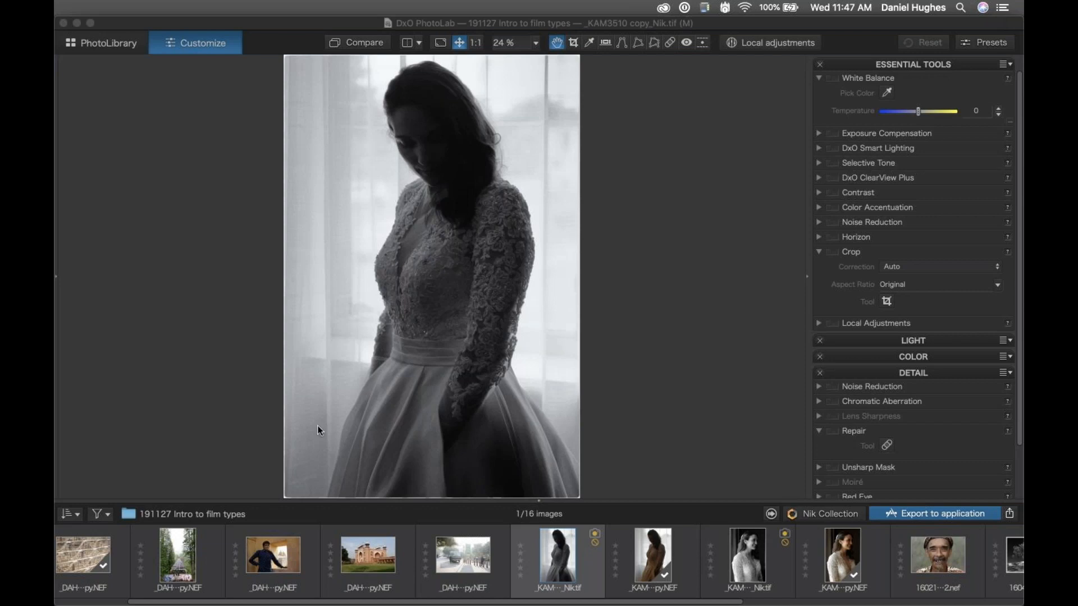
{"action": "left_click", "coordinate": [369, 559]}
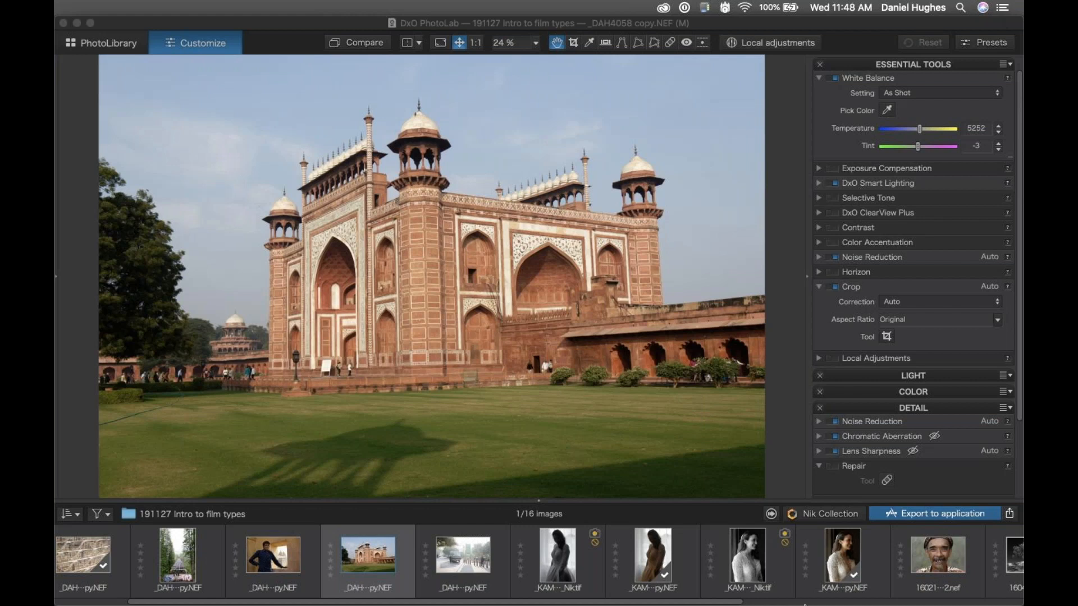
- Switch to Chrome and browse the recorded webinars page of the Nik Collection website
{"action": "mouse_move", "coordinate": [804, 605]}
{"action": "left_click", "coordinate": [925, 578]}
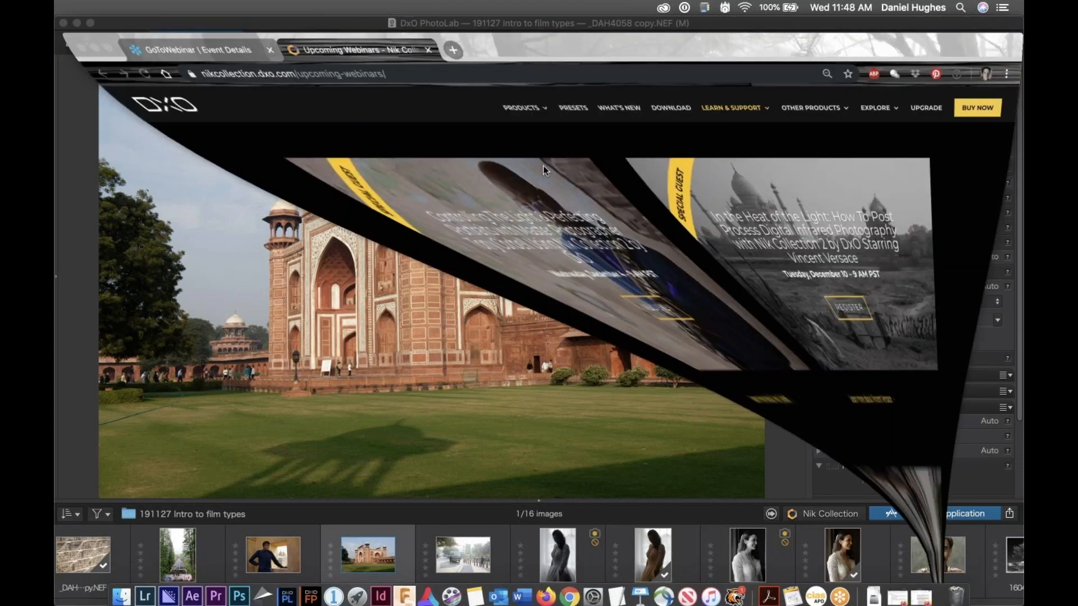
{"action": "mouse_move", "coordinate": [706, 94]}
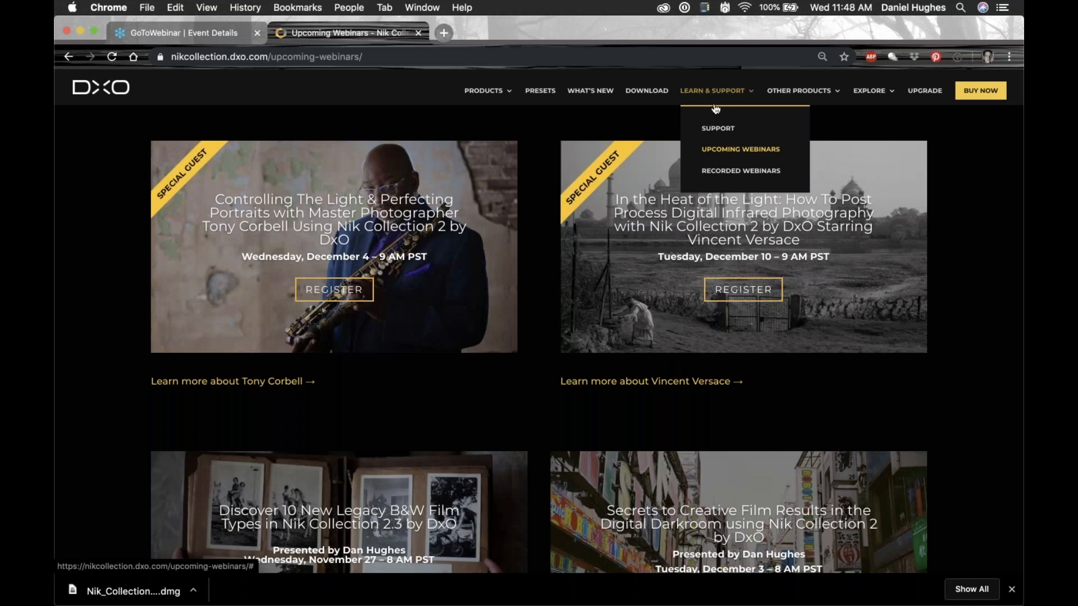
{"action": "left_click", "coordinate": [719, 174]}
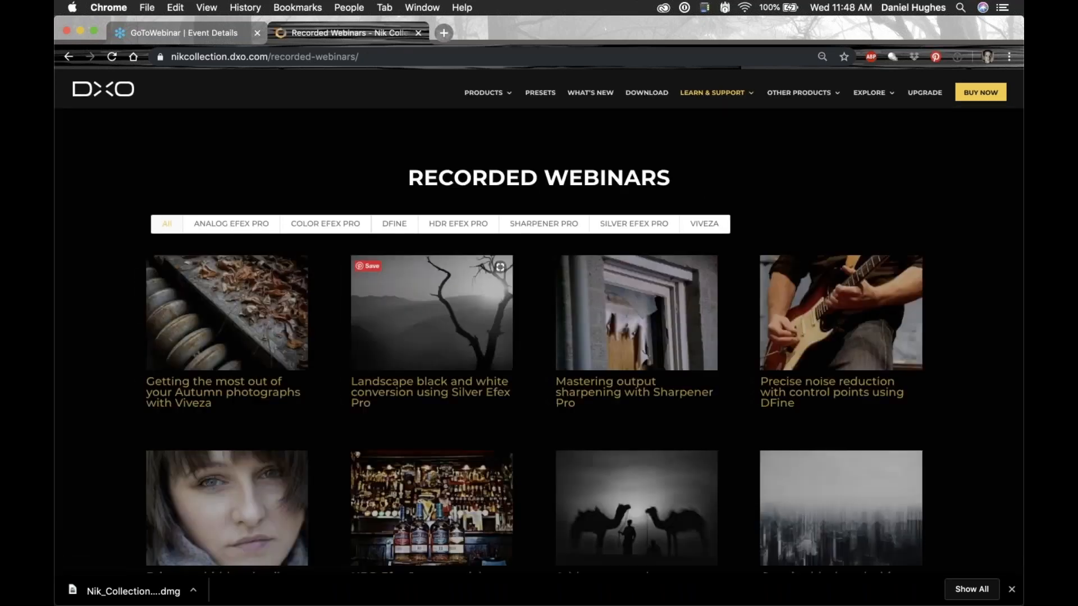
{"action": "scroll", "coordinate": [527, 436], "scroll_direction": "down", "scroll_amount": 10}
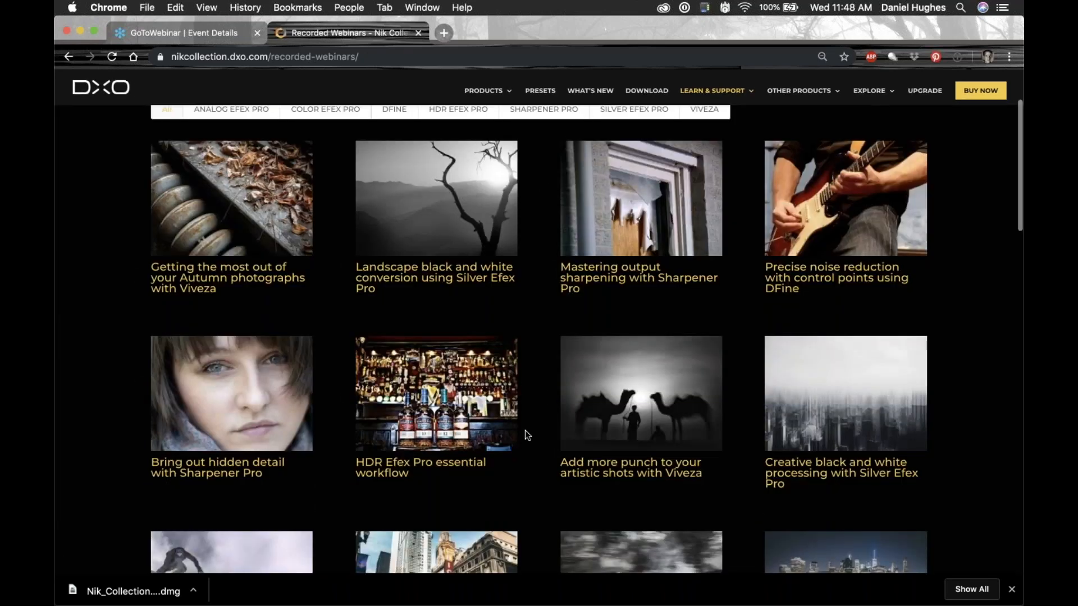
{"action": "scroll", "coordinate": [524, 430], "scroll_direction": "down", "scroll_amount": 4}
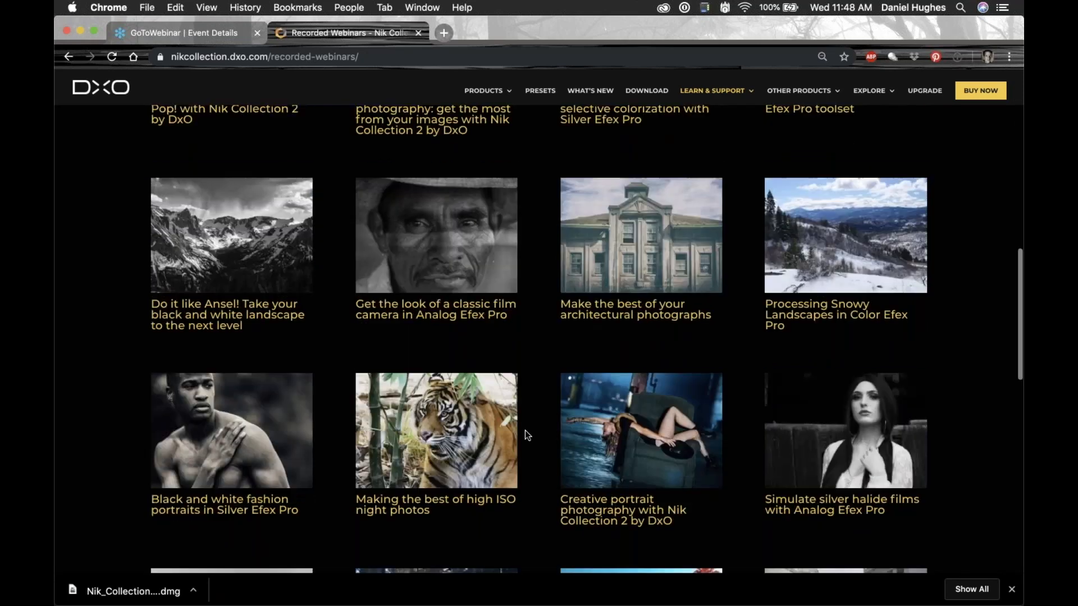
{"action": "scroll", "coordinate": [525, 430], "scroll_direction": "up", "scroll_amount": 12}
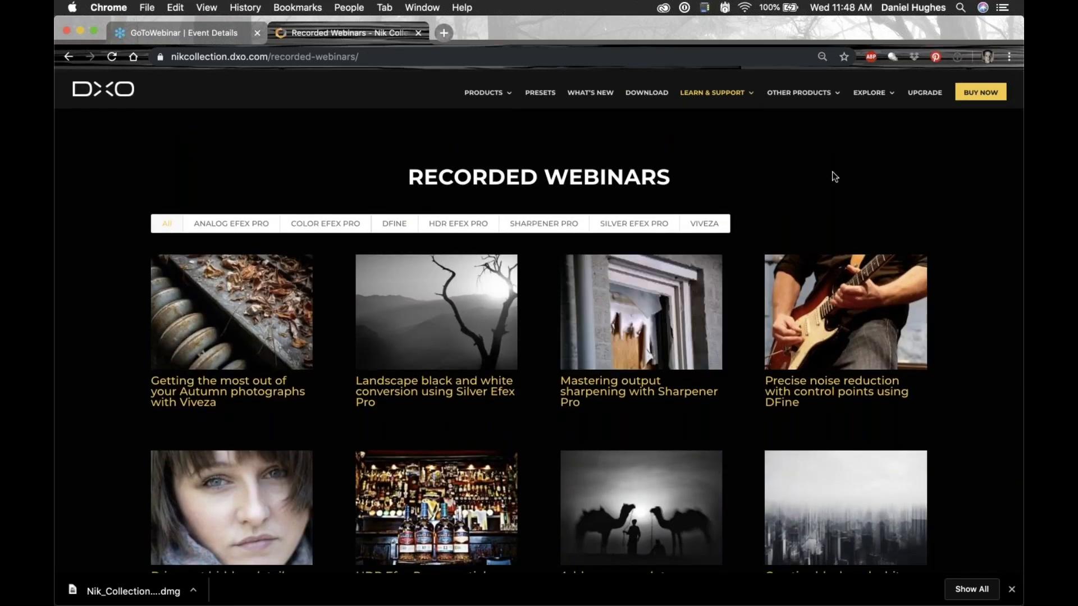
- Switch back to DxO PhotoLab with the sandstone gateway photo
{"action": "key", "text": "super+Tab"}
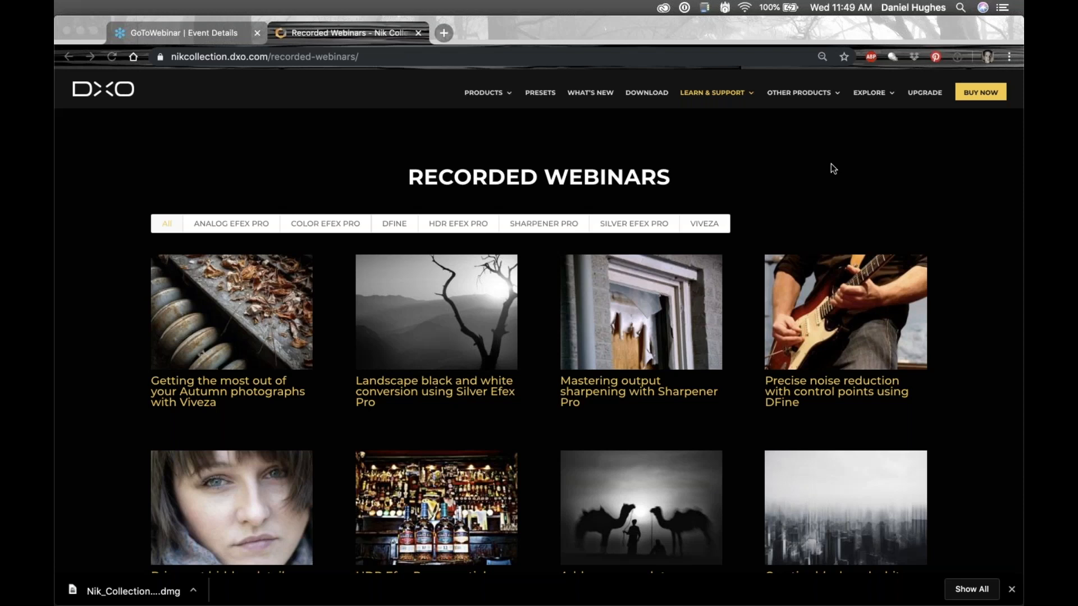
{"action": "mouse_move", "coordinate": [749, 605]}
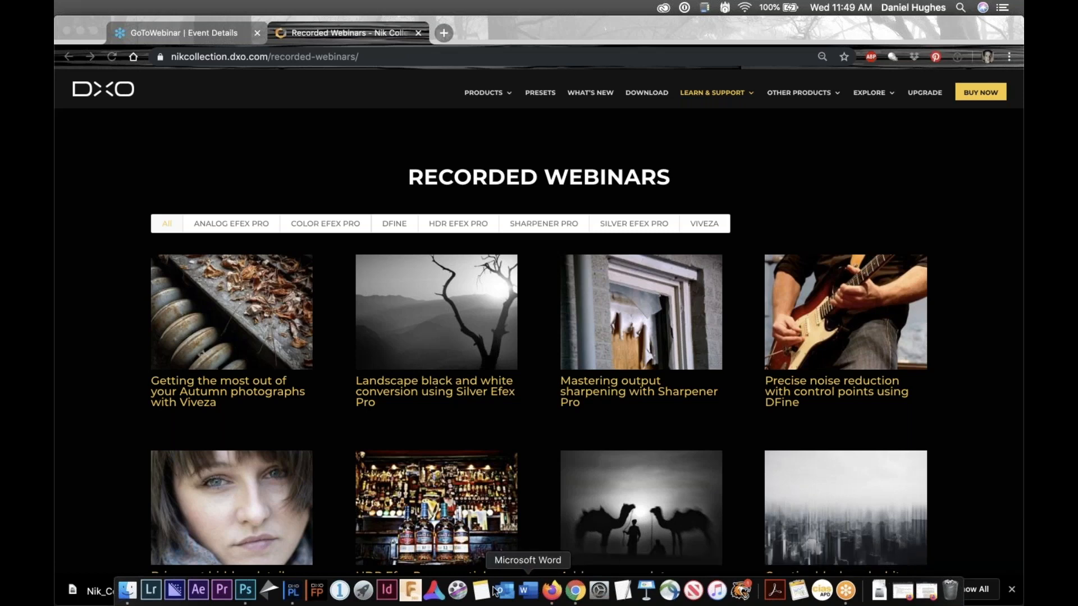
{"action": "left_click", "coordinate": [292, 591]}
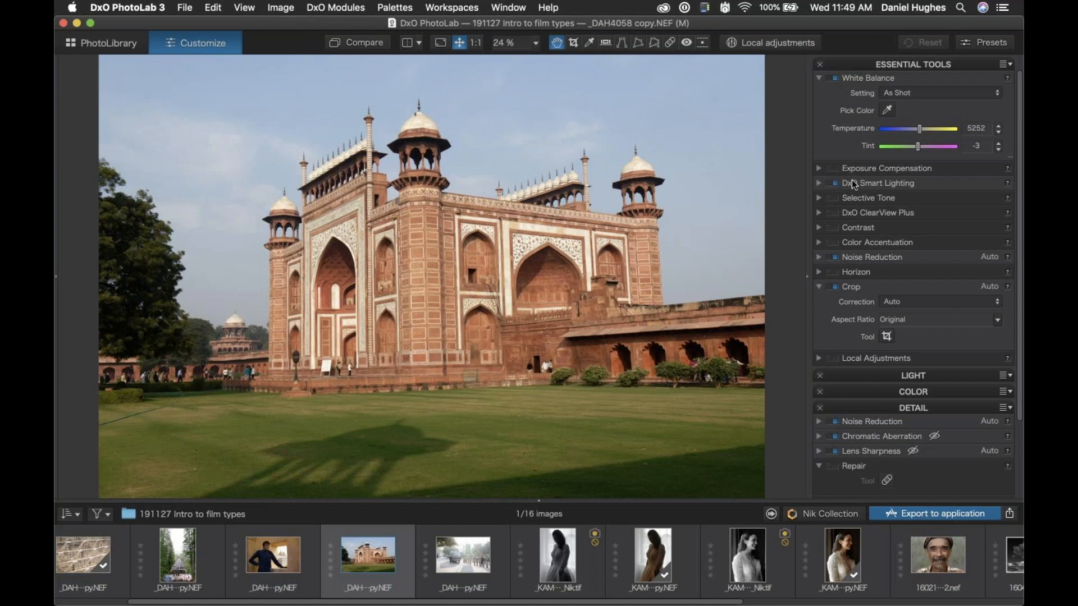
- Switch to Firefox and look through the upcoming webinars listed on the Nik Collection website
{"action": "key", "text": "super+Tab"}
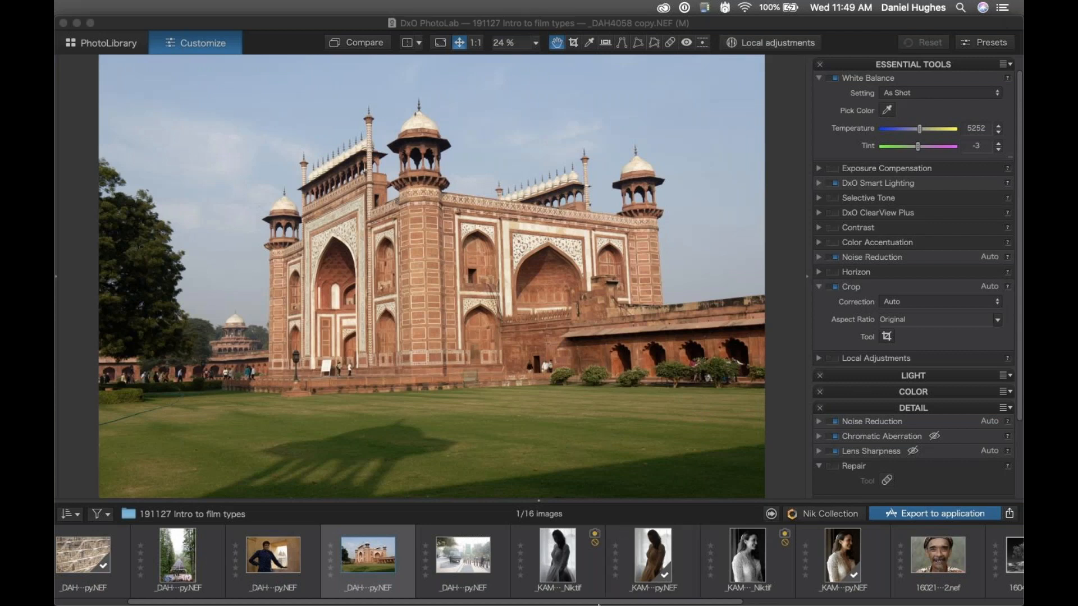
{"action": "mouse_move", "coordinate": [599, 605]}
{"action": "key", "text": "super+Tab"}
{"action": "key", "text": "super+Tab"}
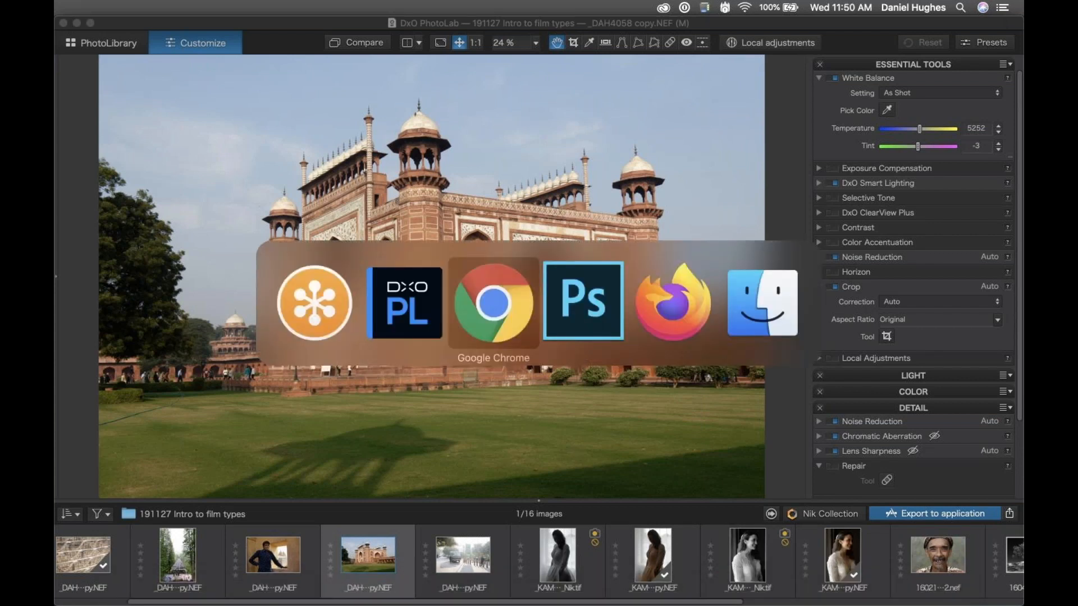
{"action": "key", "text": "super+Tab"}
{"action": "key", "text": "super+Tab"}
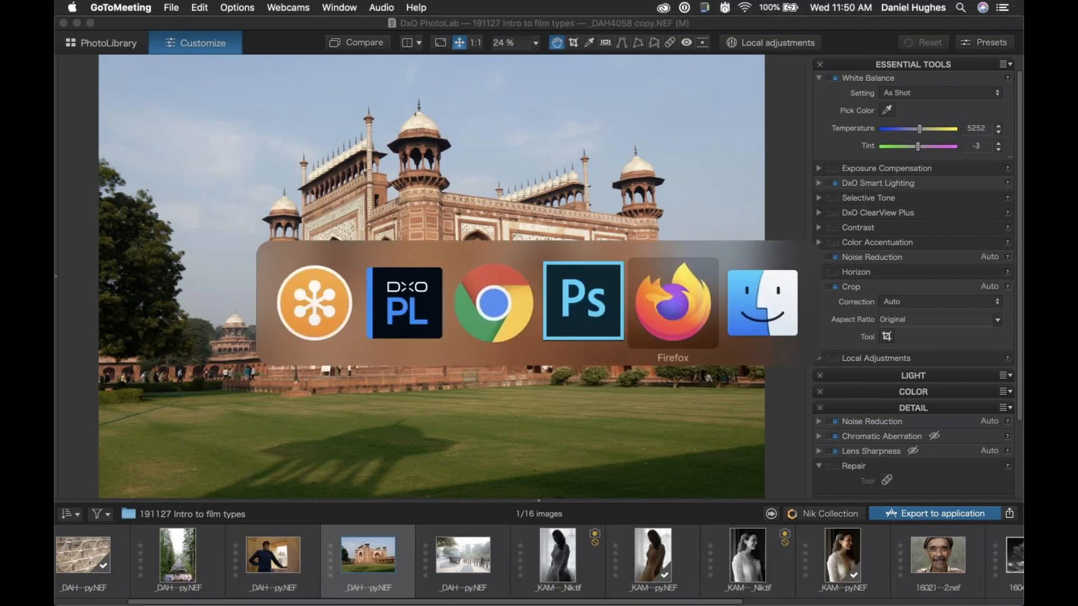
{"action": "scroll", "coordinate": [505, 345], "scroll_direction": "down", "scroll_amount": 5}
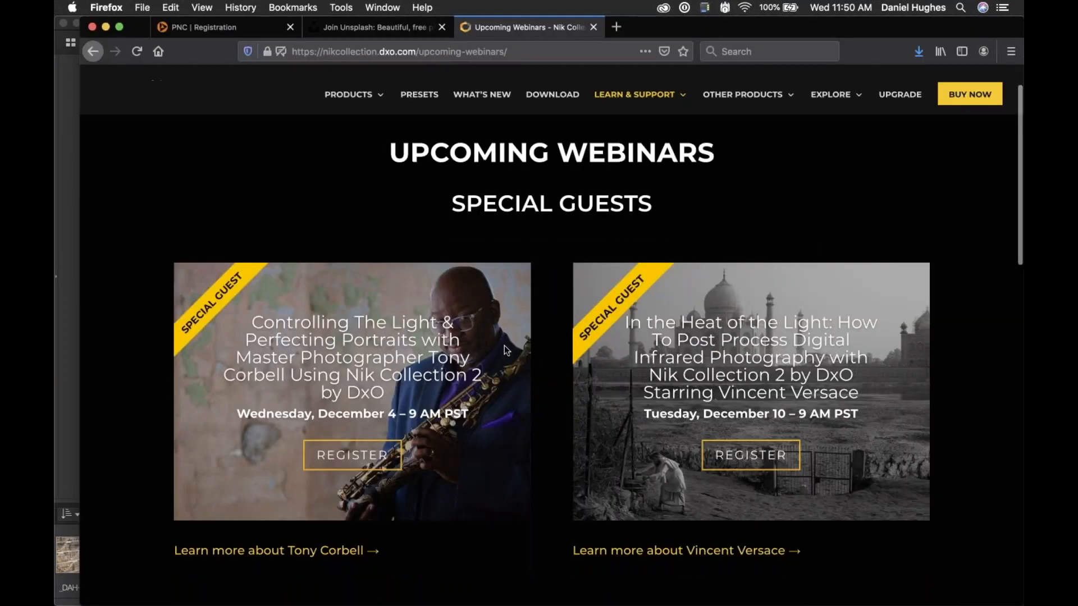
{"action": "scroll", "coordinate": [504, 345], "scroll_direction": "down", "scroll_amount": 6}
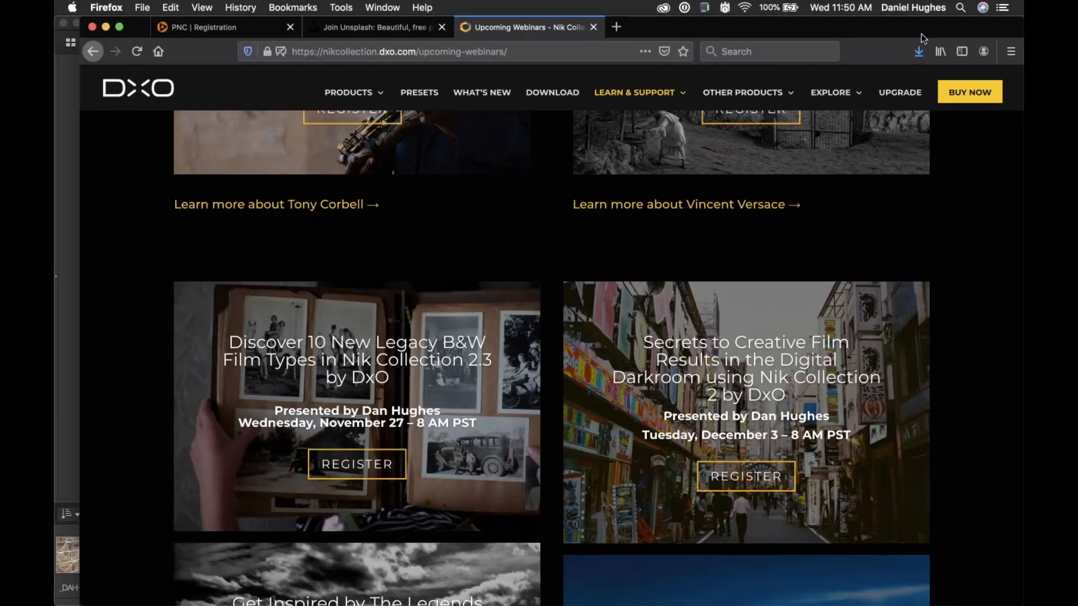
{"action": "key", "text": "super+Tab"}
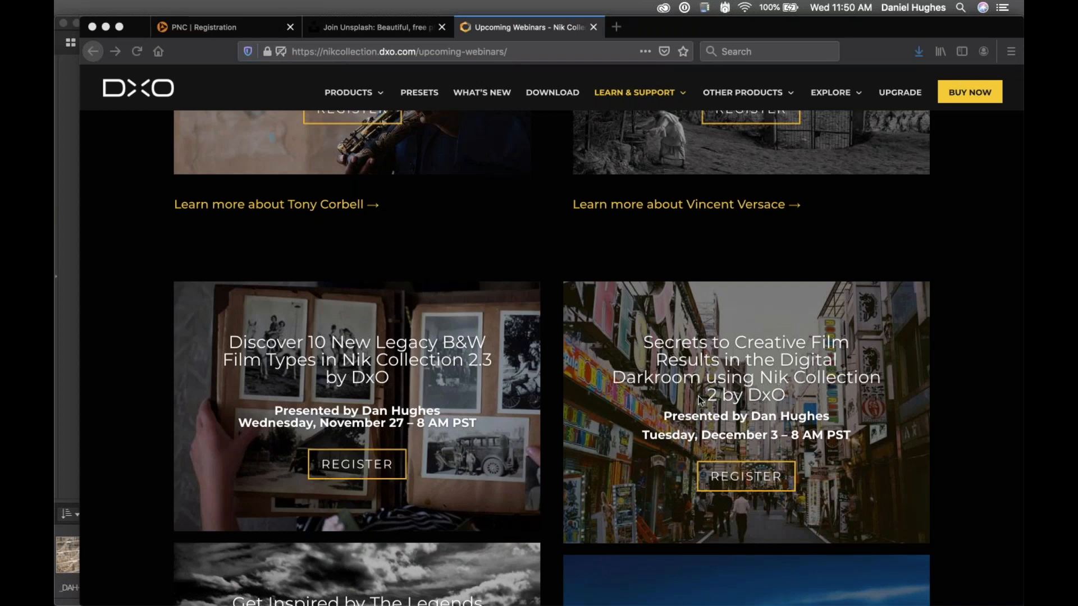
{"action": "scroll", "coordinate": [699, 420], "scroll_direction": "down", "scroll_amount": 5}
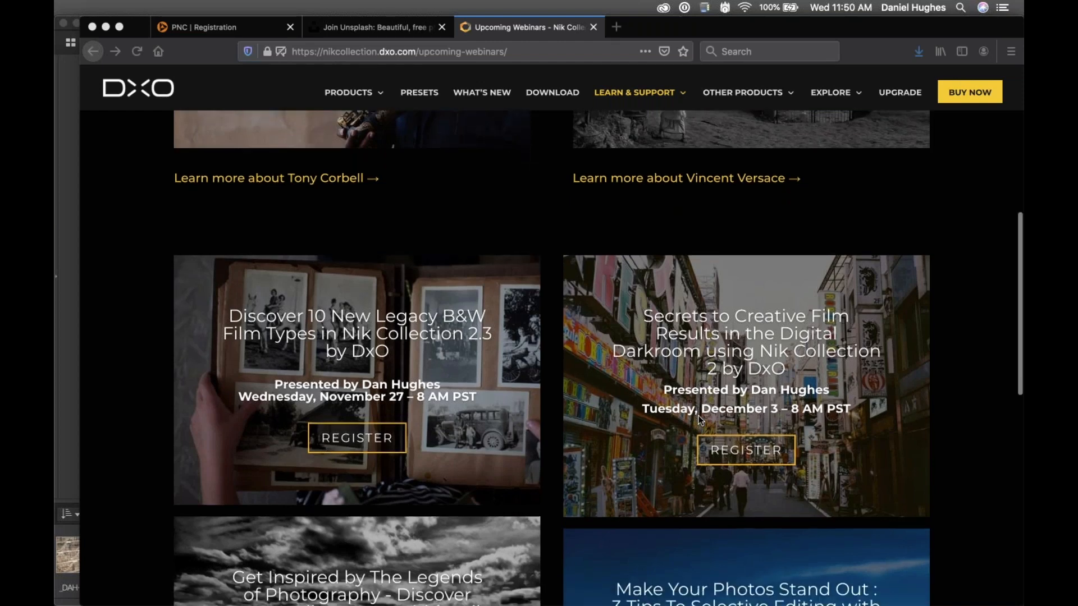
{"action": "scroll", "coordinate": [701, 421], "scroll_direction": "down", "scroll_amount": 4}
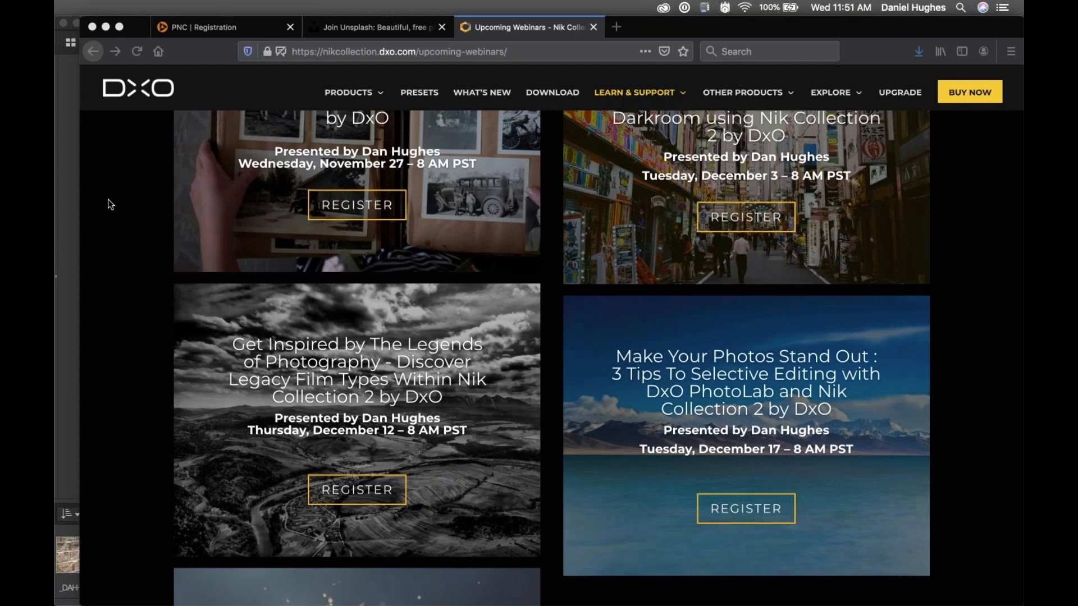
- Return to DxO PhotoLab and open the original colour photo of the smiling bride
{"action": "mouse_move", "coordinate": [575, 598]}
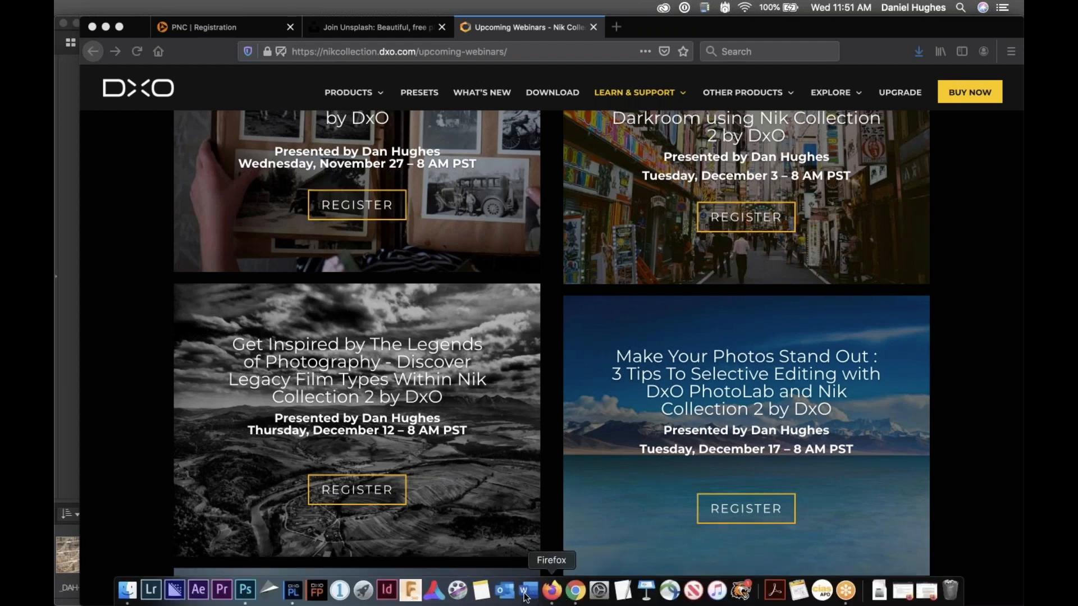
{"action": "left_click", "coordinate": [291, 589]}
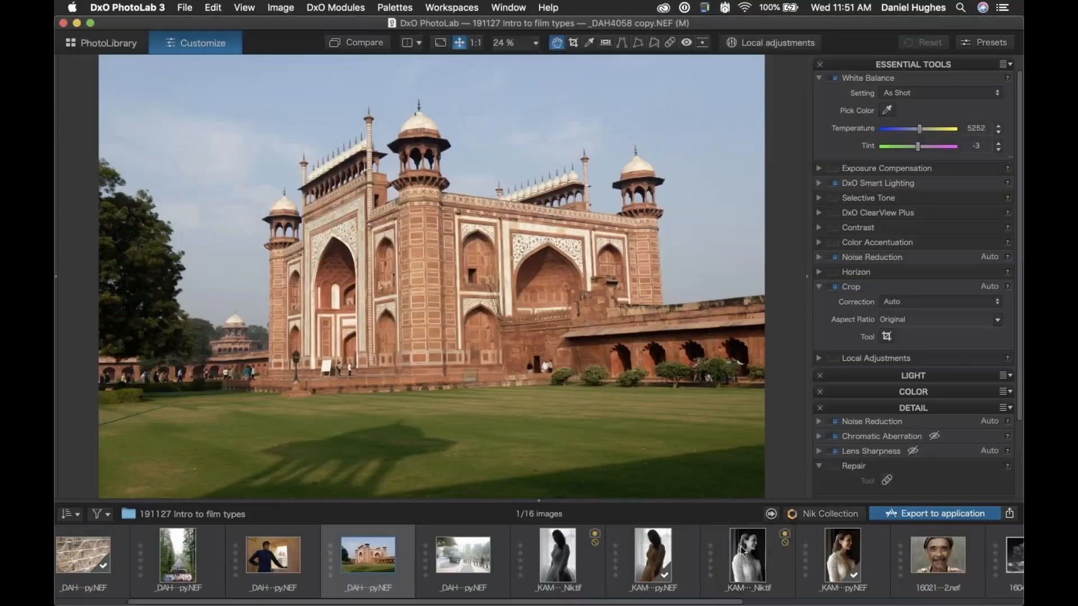
{"action": "left_click", "coordinate": [837, 562]}
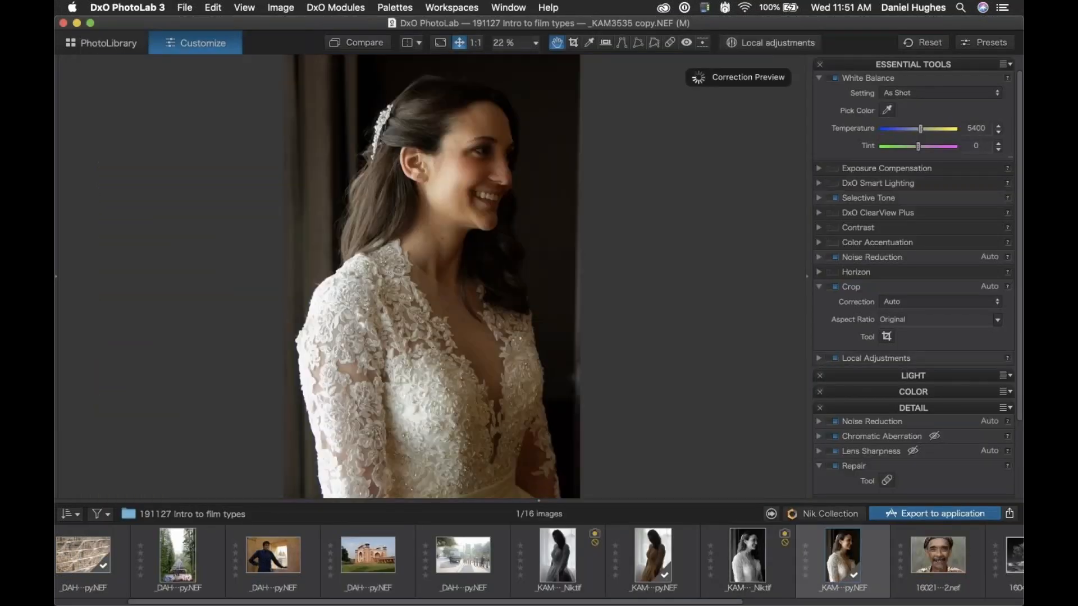
- Send the colour photo of the smiling bride to Silver Efex Pro 2 through the Nik Collection plugin selector
{"action": "left_click", "coordinate": [815, 512]}
{"action": "left_click", "coordinate": [514, 257]}
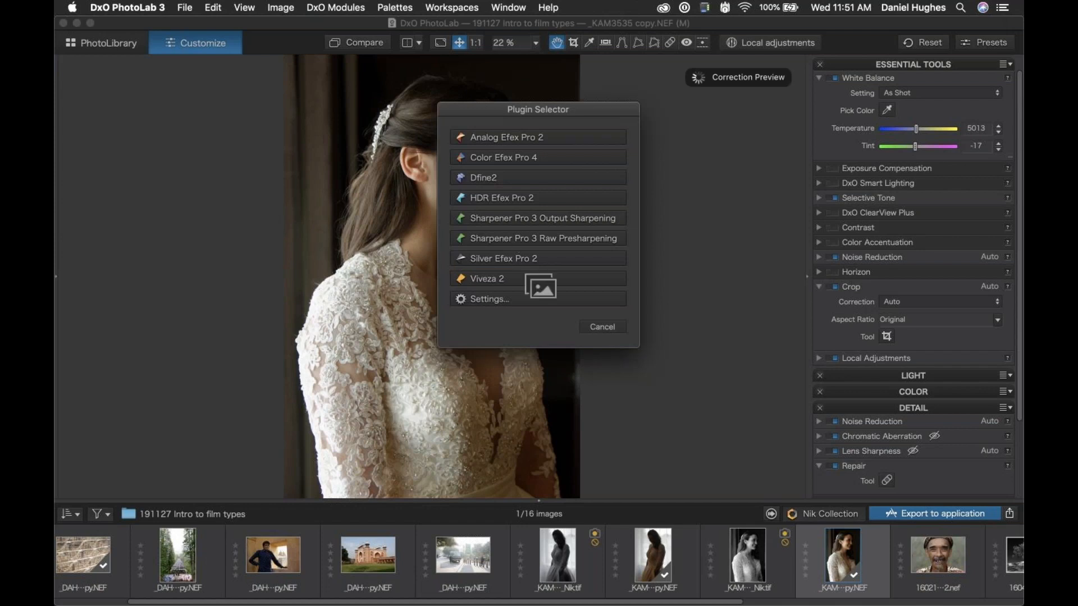
{"action": "left_click_drag", "start_coordinate": [575, 141], "coordinate": [661, 132]}
{"action": "left_click", "coordinate": [727, 212]}
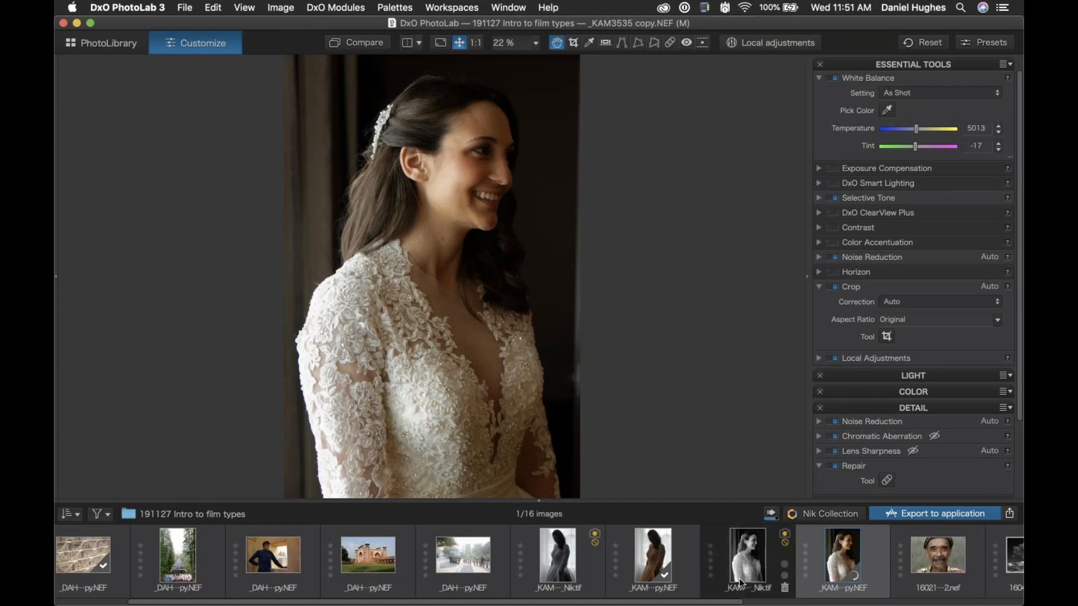
{"action": "mouse_move", "coordinate": [744, 566]}
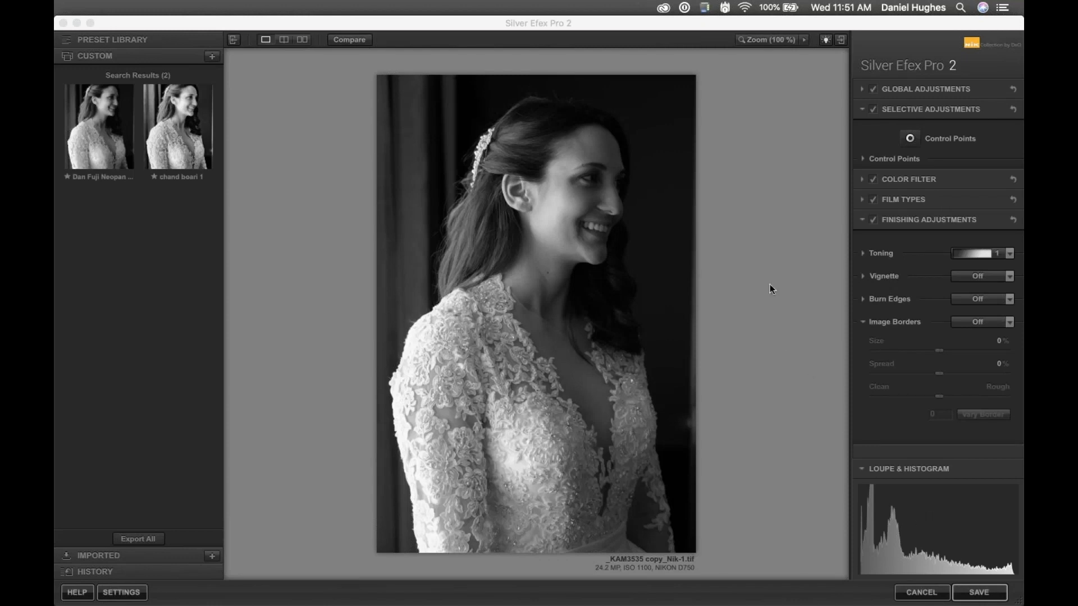
{"action": "left_click", "coordinate": [770, 150]}
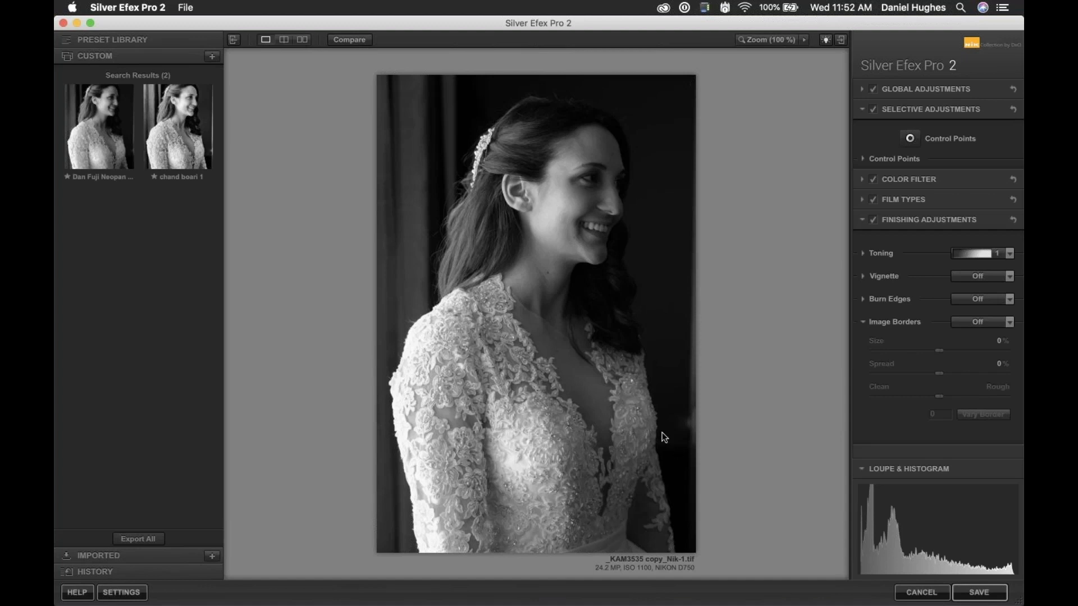
- Apply the red, orange, yellow and blue color filters in turn to compare their effect on the bride's skin
{"action": "left_click", "coordinate": [905, 218]}
{"action": "left_click", "coordinate": [898, 201]}
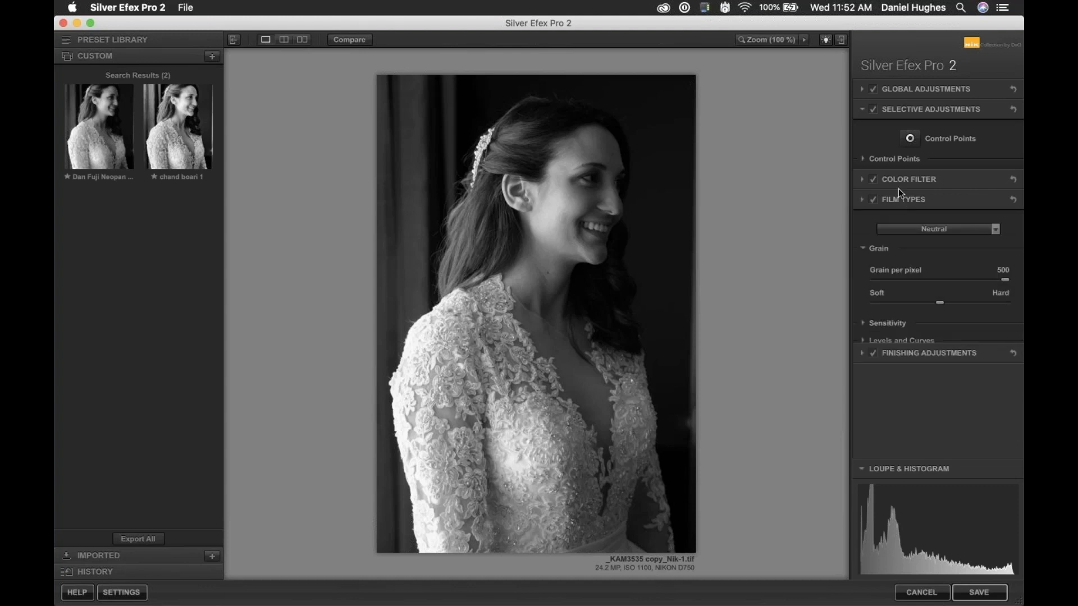
{"action": "left_click", "coordinate": [899, 178]}
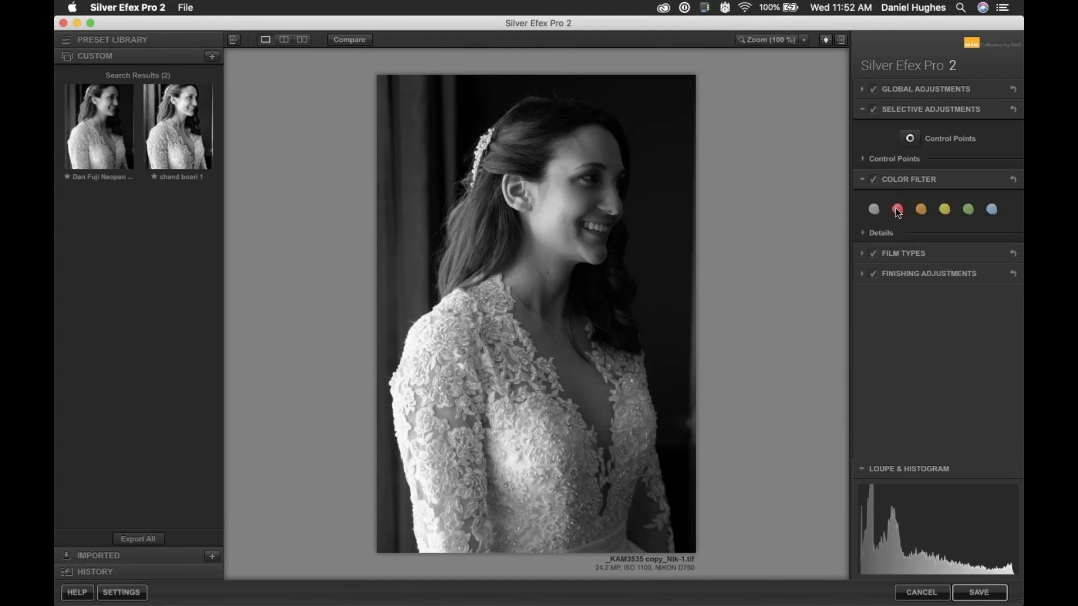
{"action": "left_click", "coordinate": [897, 210]}
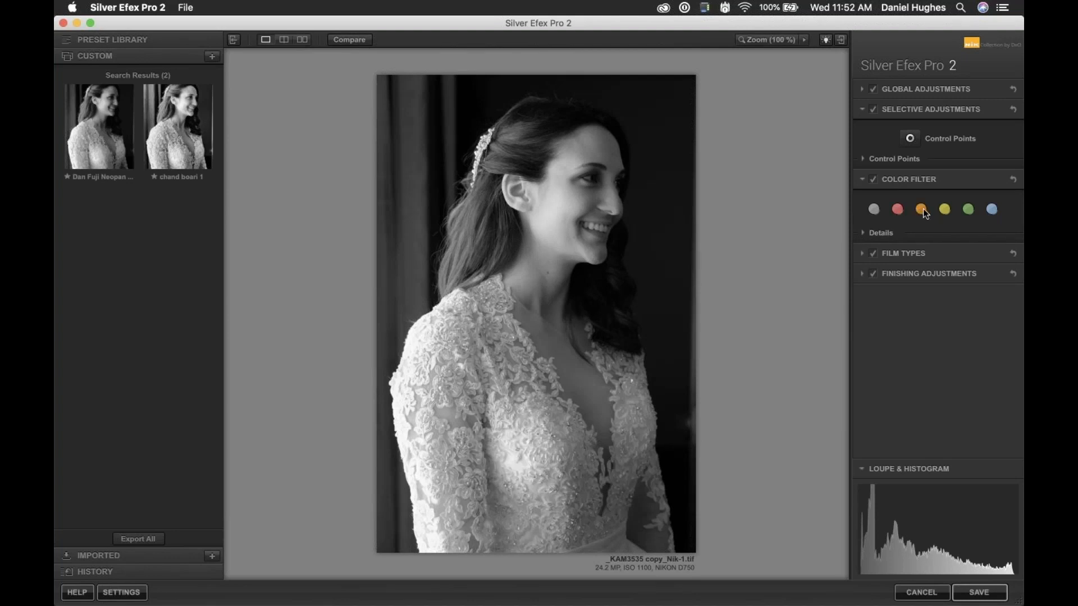
{"action": "left_click", "coordinate": [923, 210]}
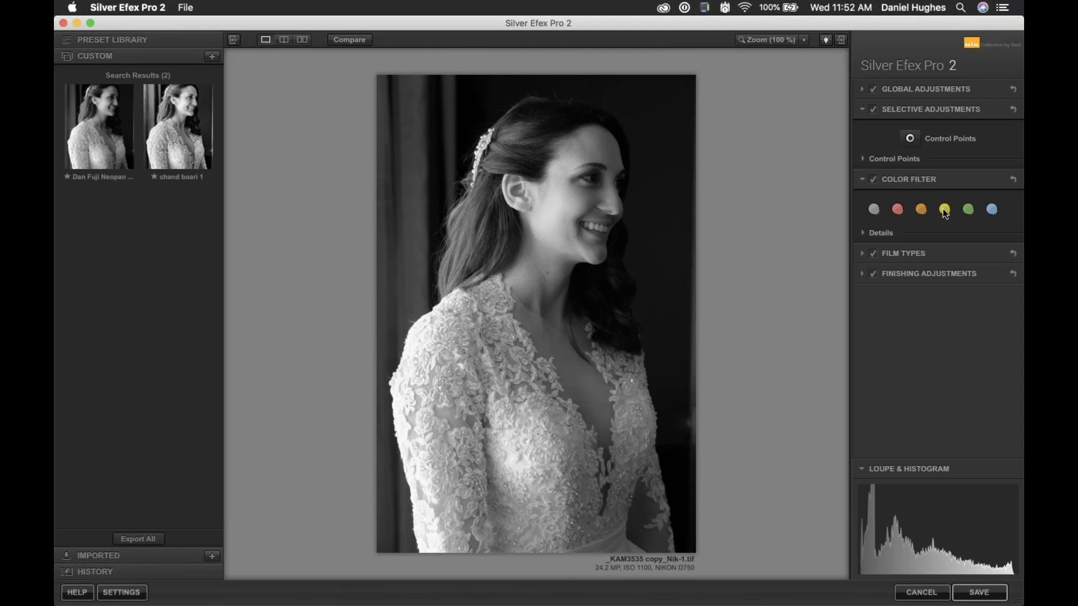
{"action": "left_click", "coordinate": [945, 211]}
{"action": "left_click", "coordinate": [992, 209]}
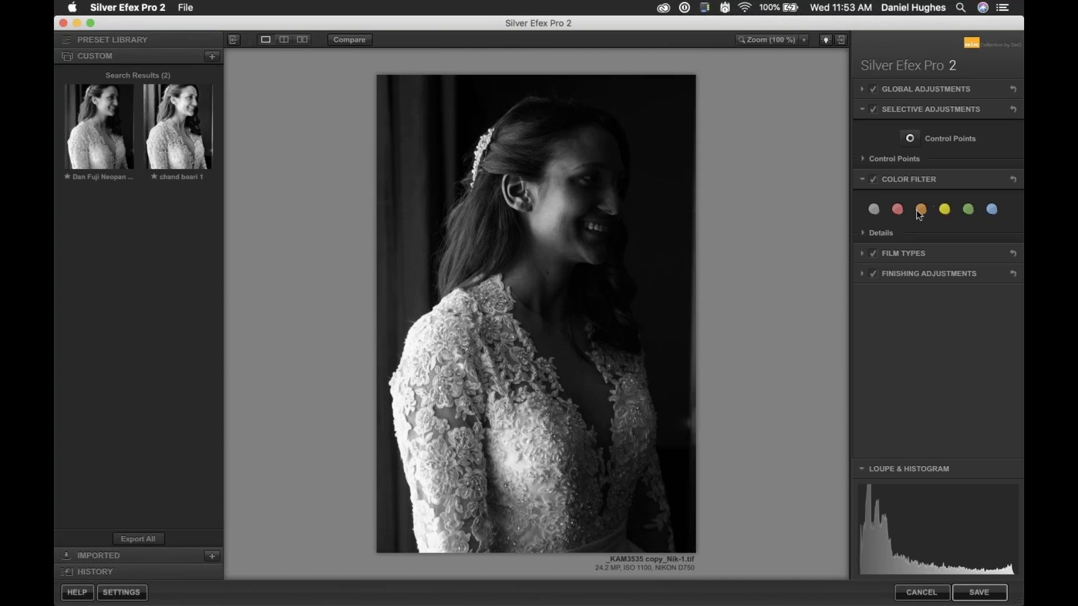
- Cycle through the red, orange, green, blue and yellow color filters again, finishing with the red one
{"action": "left_click", "coordinate": [897, 210]}
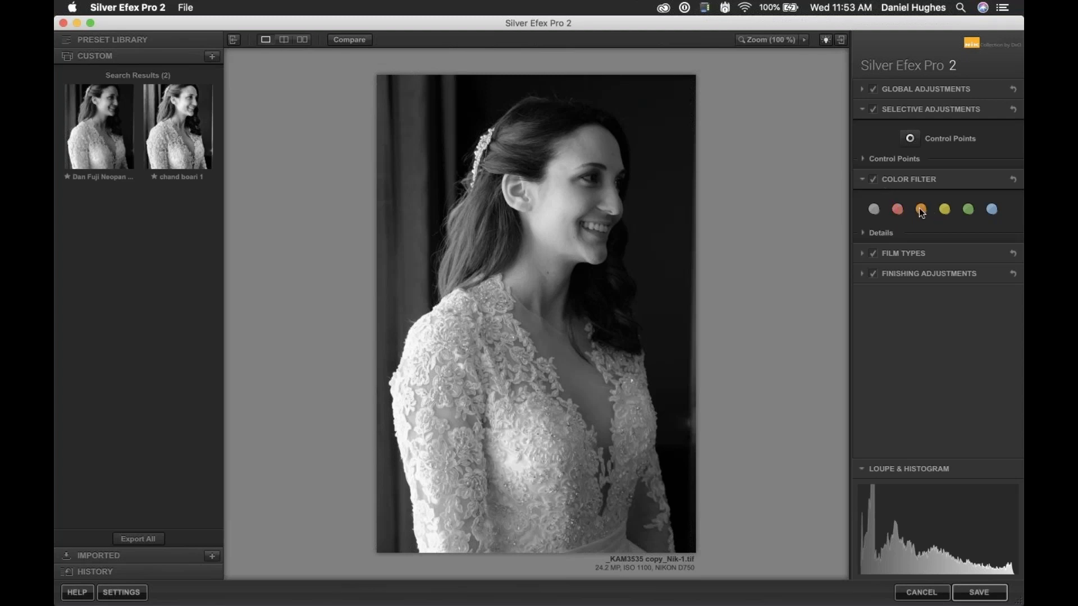
{"action": "left_click", "coordinate": [921, 209]}
{"action": "left_click", "coordinate": [967, 211]}
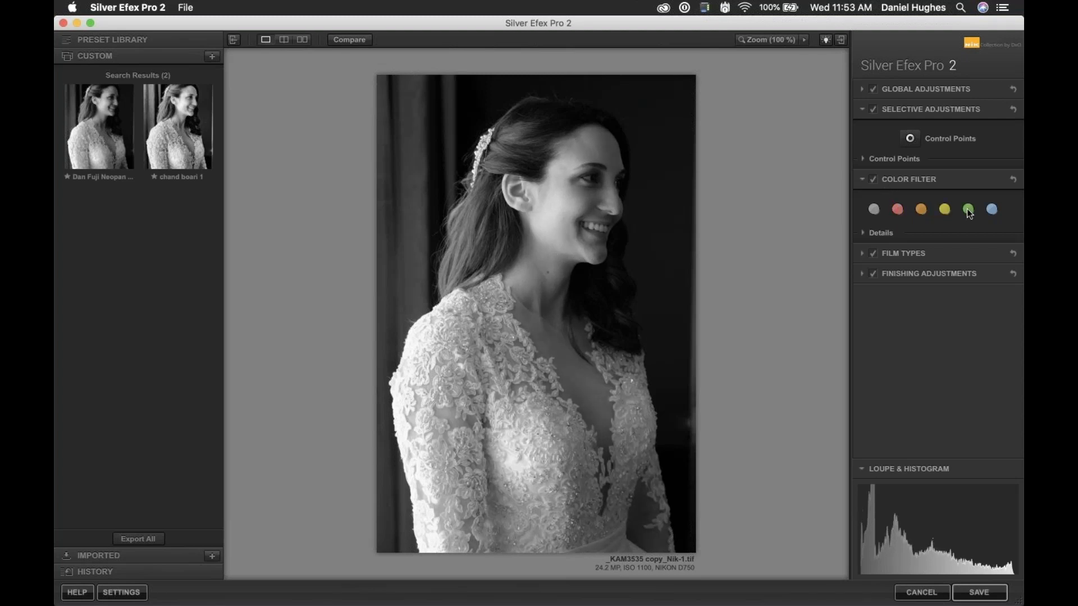
{"action": "left_click", "coordinate": [992, 210]}
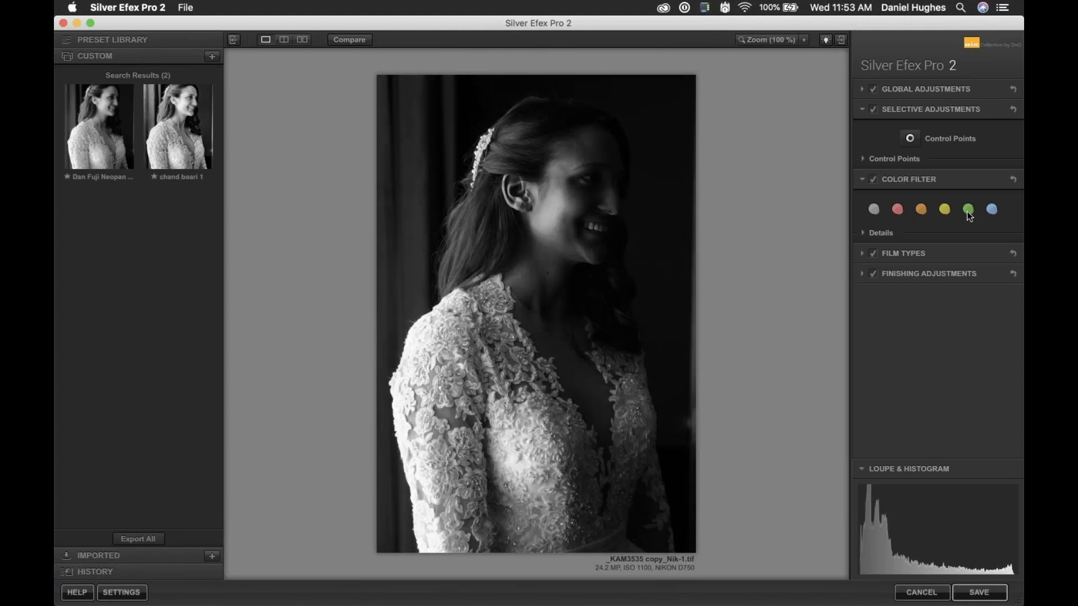
{"action": "left_click", "coordinate": [946, 211]}
{"action": "left_click", "coordinate": [922, 210]}
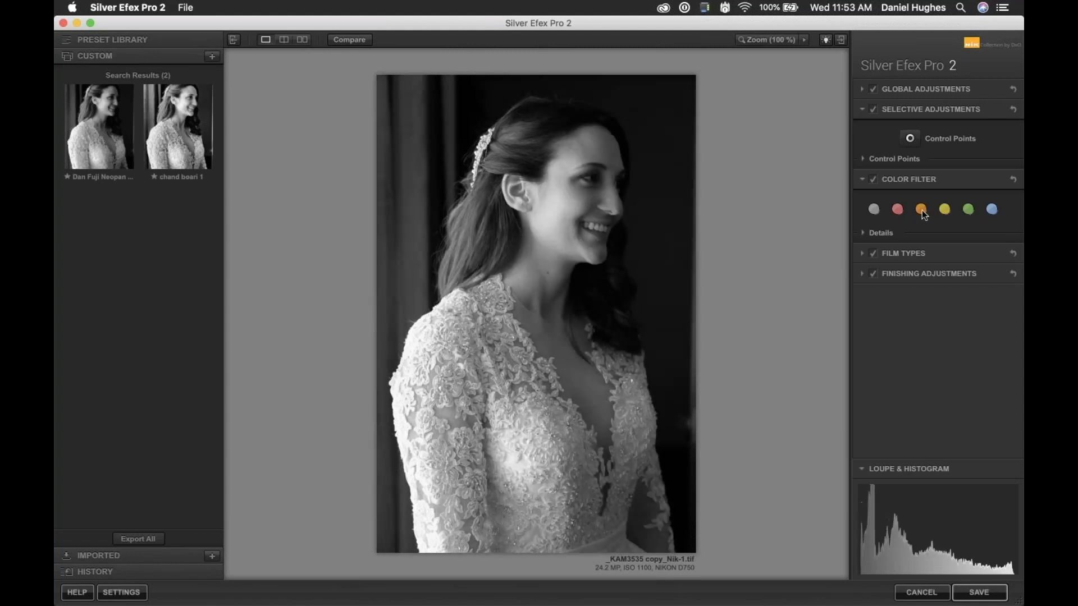
{"action": "left_click", "coordinate": [897, 211]}
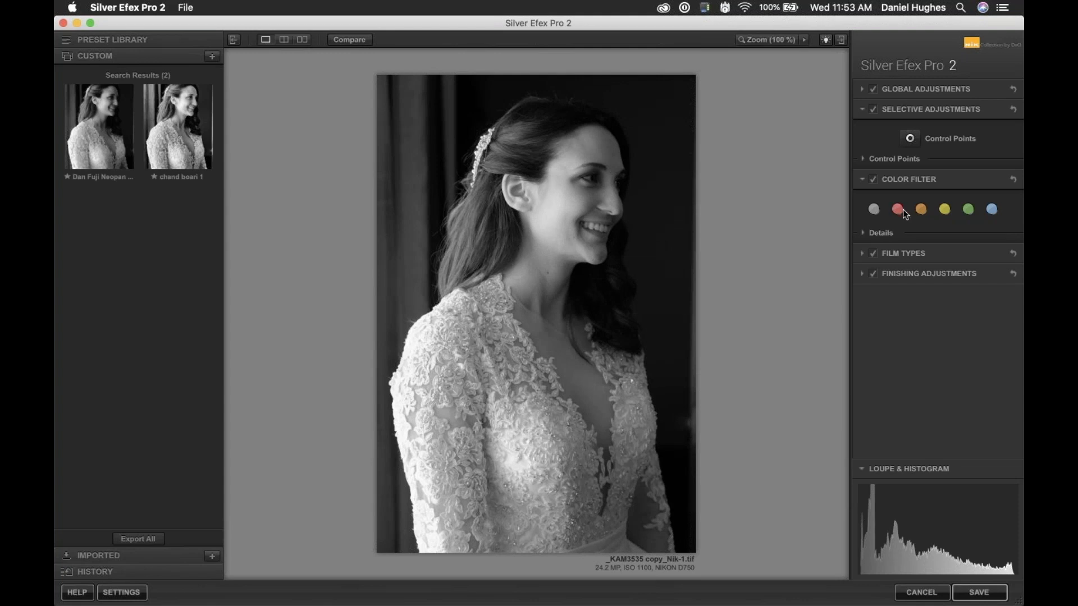
- Fine-tune the color filter with a hue of 95° and a strength of 136%
{"action": "left_click", "coordinate": [879, 234]}
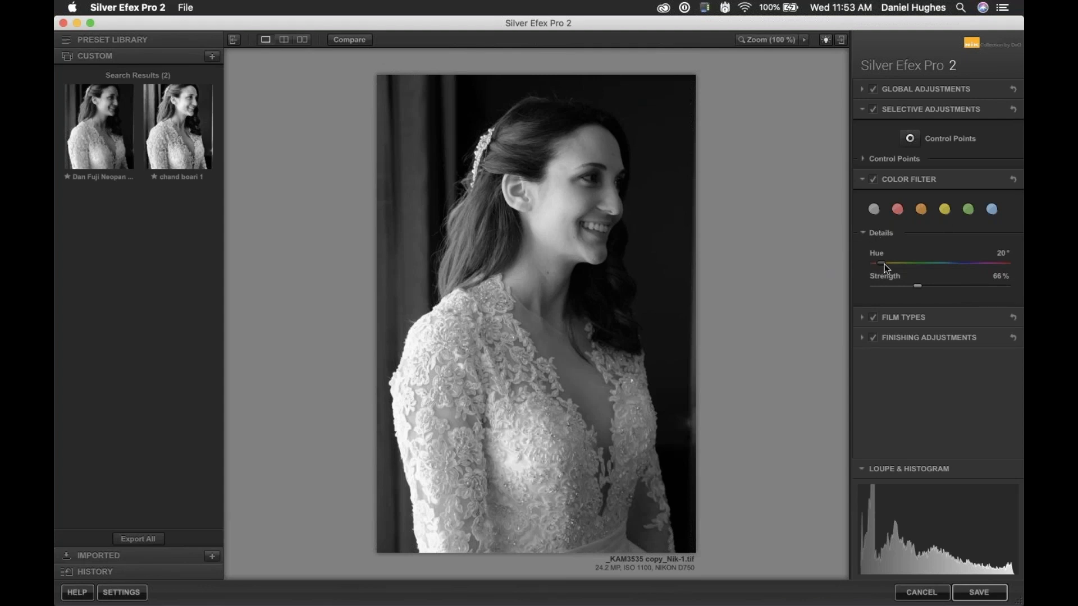
{"action": "left_click_drag", "start_coordinate": [884, 264], "coordinate": [969, 286]}
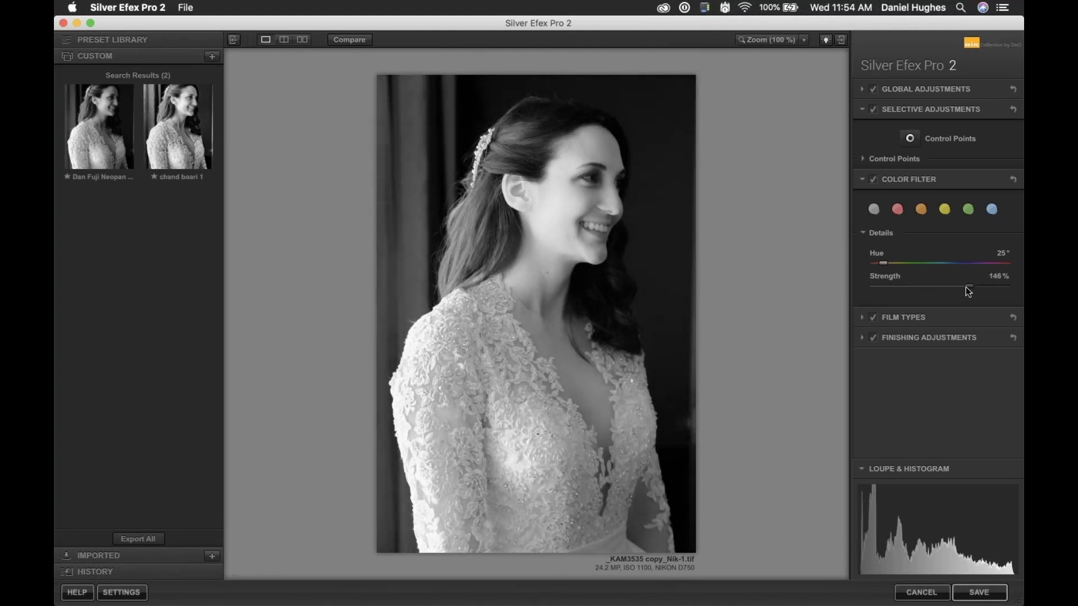
{"action": "left_click_drag", "start_coordinate": [885, 263], "coordinate": [909, 263]}
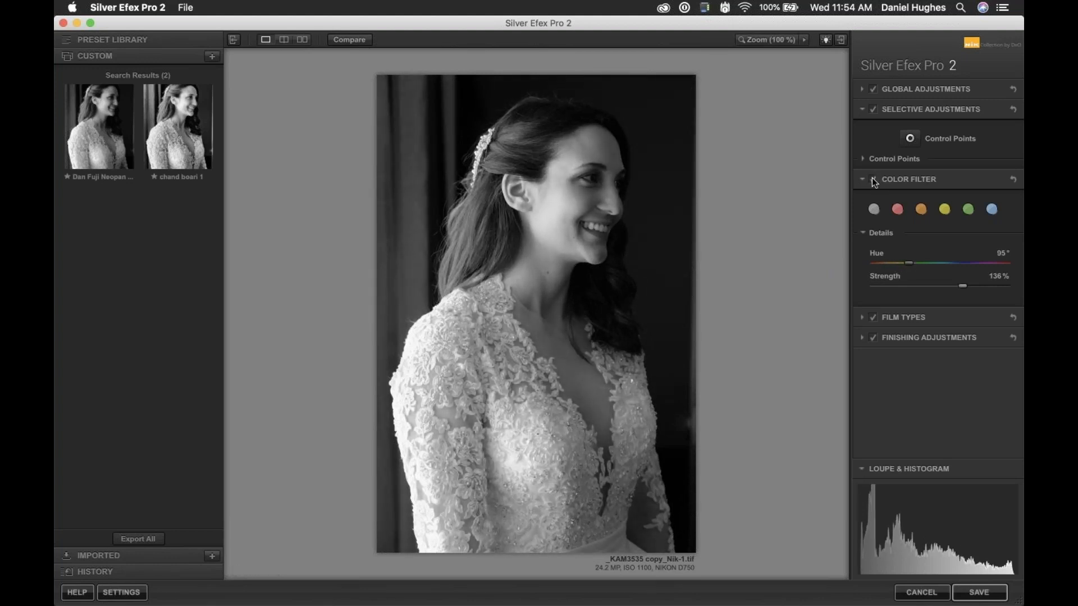
- Toggle the color filter off and on repeatedly to compare the bride photo with and without it
{"action": "left_click", "coordinate": [874, 180]}
{"action": "left_click", "coordinate": [874, 180]}
{"action": "left_click", "coordinate": [873, 179]}
{"action": "left_click", "coordinate": [873, 180]}
{"action": "left_click", "coordinate": [874, 180]}
{"action": "left_click", "coordinate": [874, 179]}
- Place a control point on the curtain beside the bride's head and slightly lower its brightness
{"action": "left_click", "coordinate": [404, 152]}
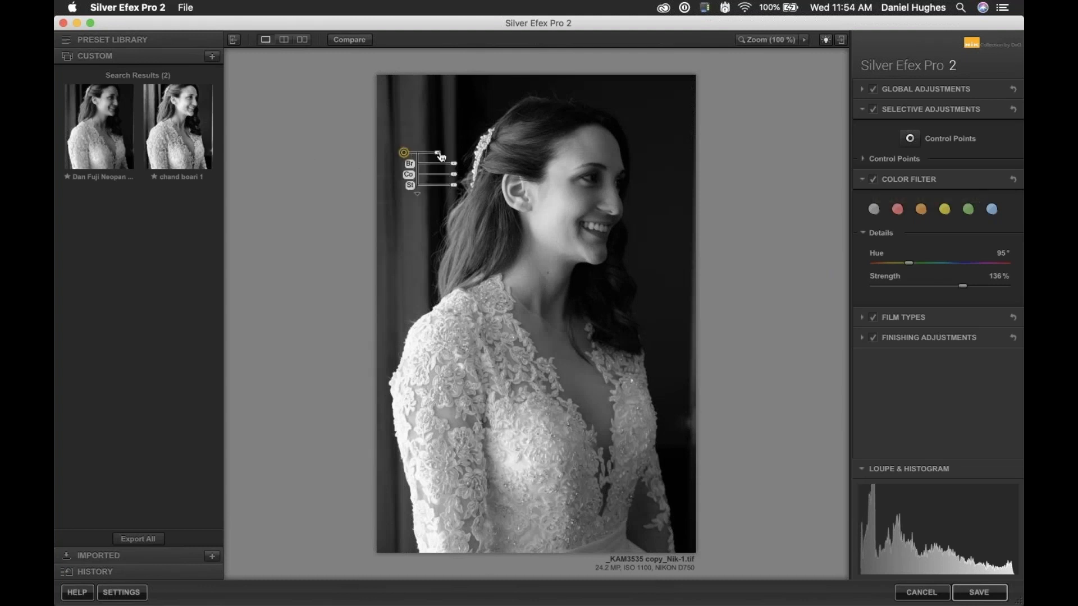
{"action": "left_click_drag", "start_coordinate": [454, 169], "coordinate": [450, 169]}
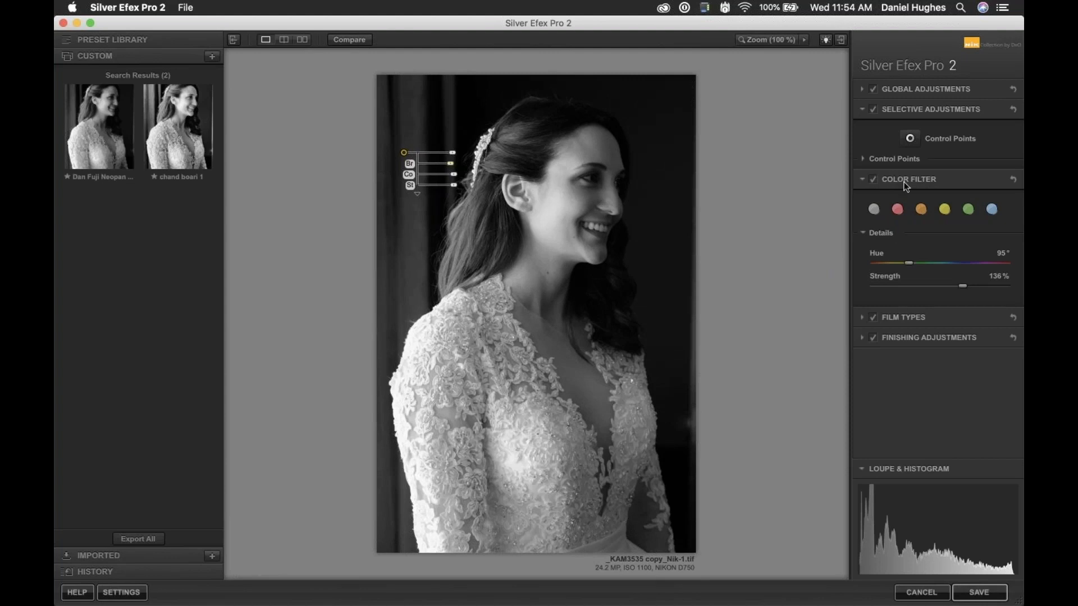
{"action": "left_click", "coordinate": [950, 174]}
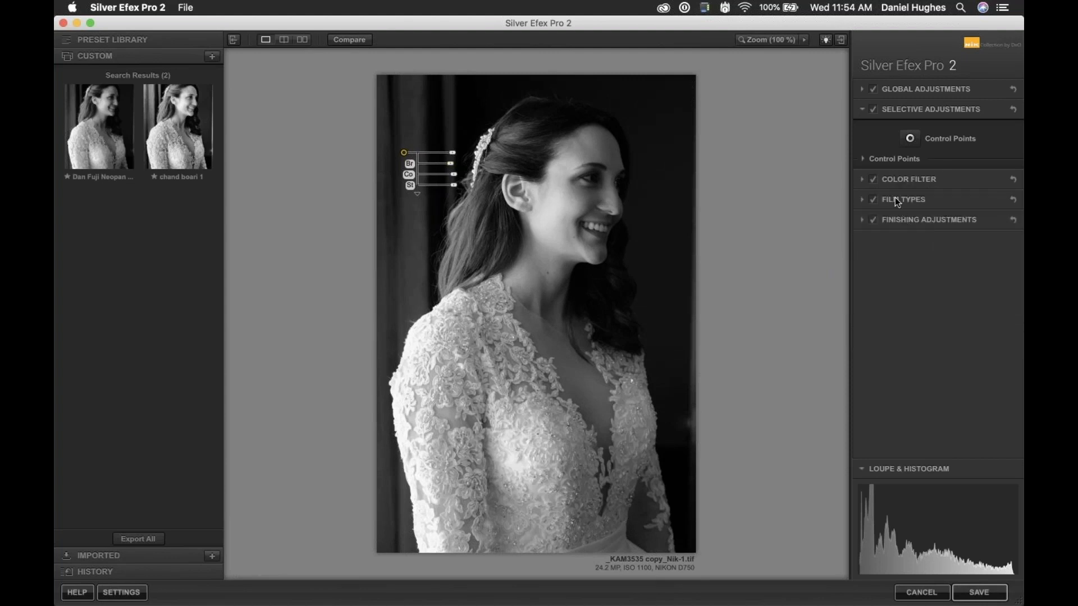
- Browse the film types down to Rollei Retro 100 Tonal, and cancel the Silver Efex Pro 2 edit
{"action": "left_click", "coordinate": [942, 199]}
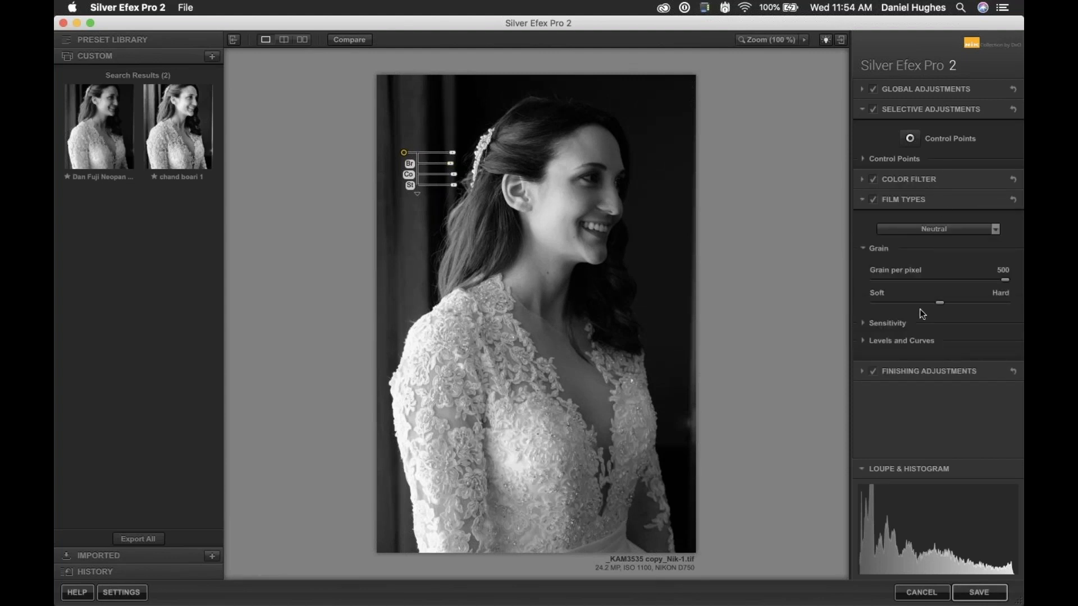
{"action": "left_click", "coordinate": [984, 229]}
{"action": "scroll", "coordinate": [946, 460], "scroll_direction": "down", "scroll_amount": 8}
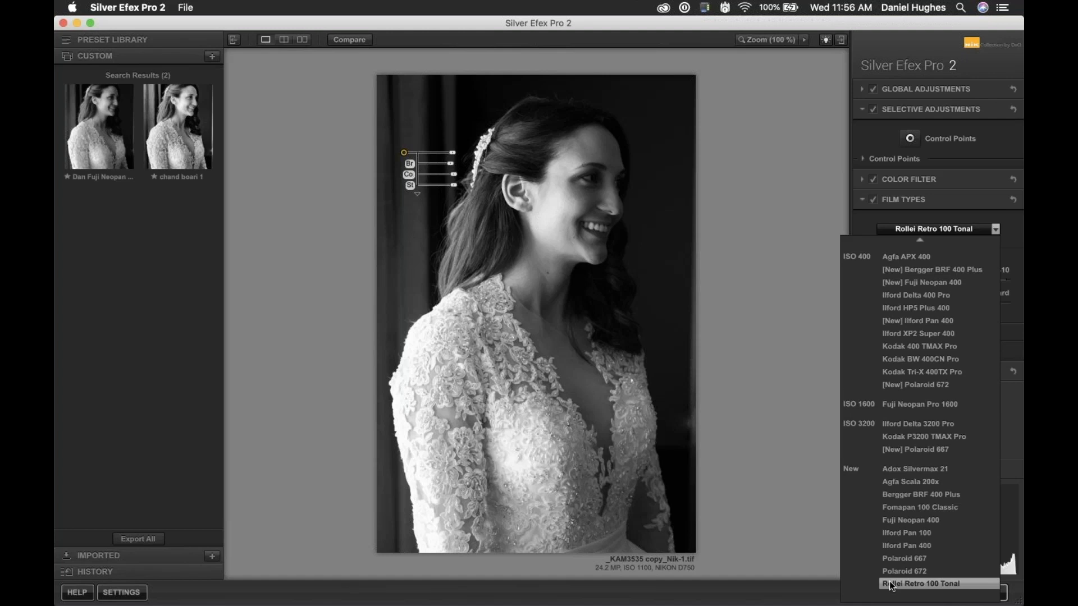
{"action": "left_click", "coordinate": [767, 545]}
{"action": "left_click", "coordinate": [925, 595]}
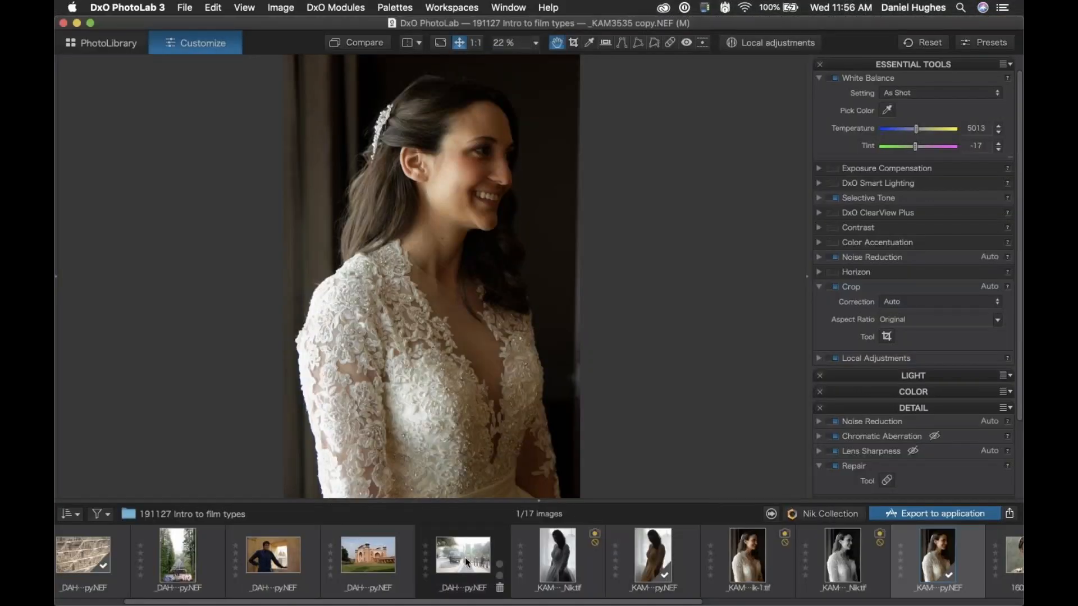
- View the hazy street photo with the bus and the sandstone gateway photo, and return to the street photo
{"action": "left_click", "coordinate": [465, 558]}
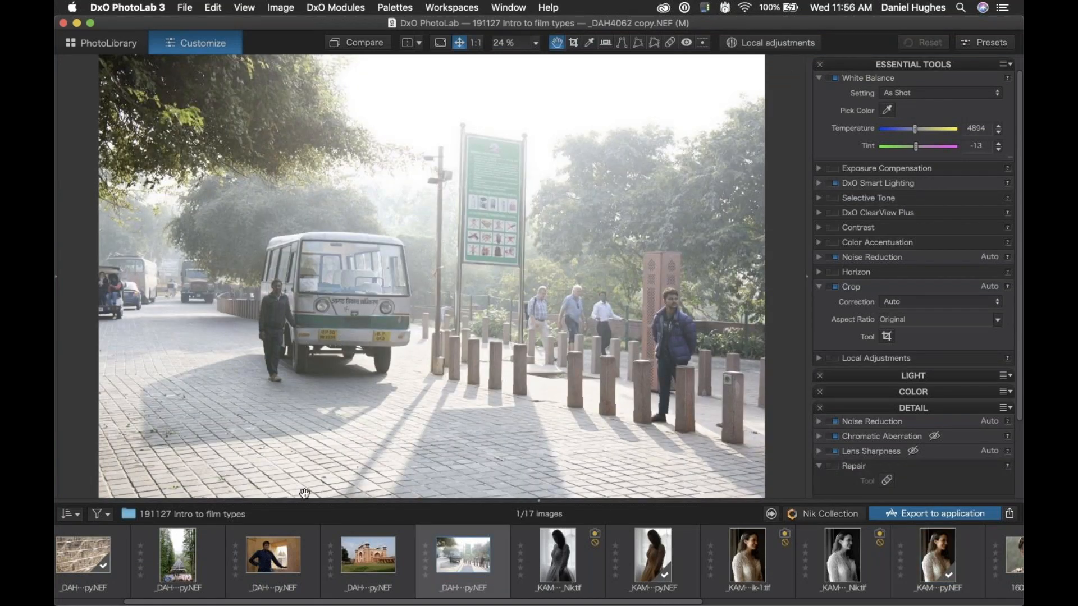
{"action": "left_click", "coordinate": [361, 563]}
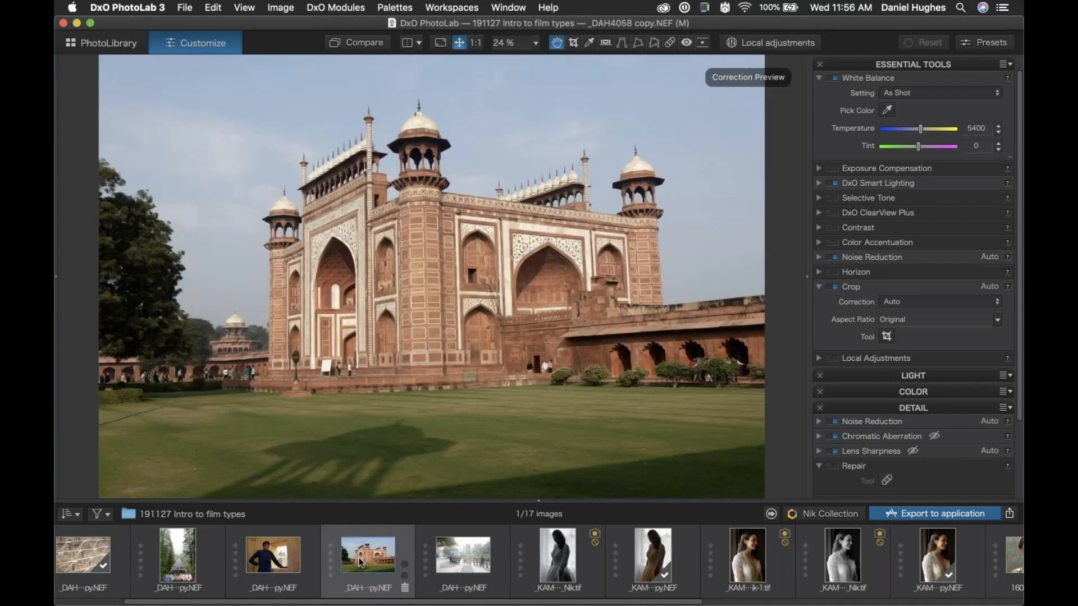
{"action": "mouse_move", "coordinate": [361, 564]}
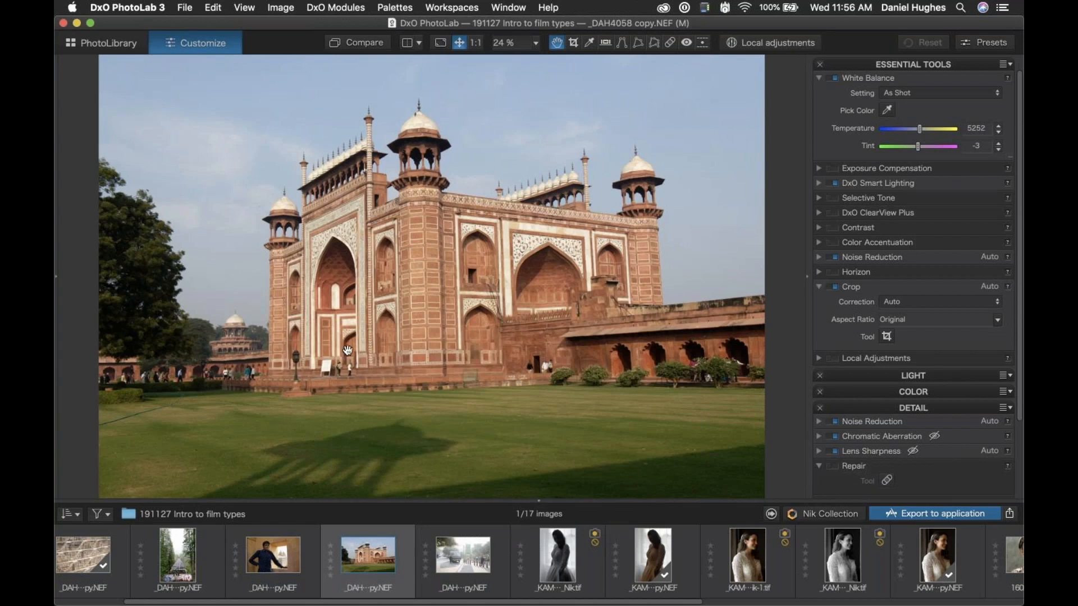
{"action": "left_click", "coordinate": [454, 557]}
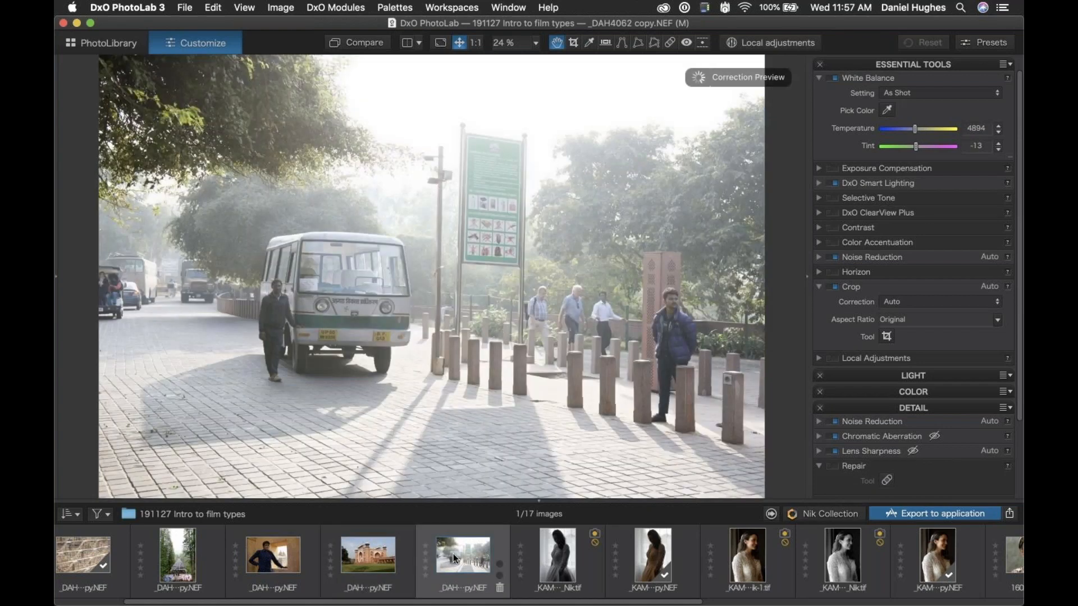
{"action": "mouse_move", "coordinate": [453, 553]}
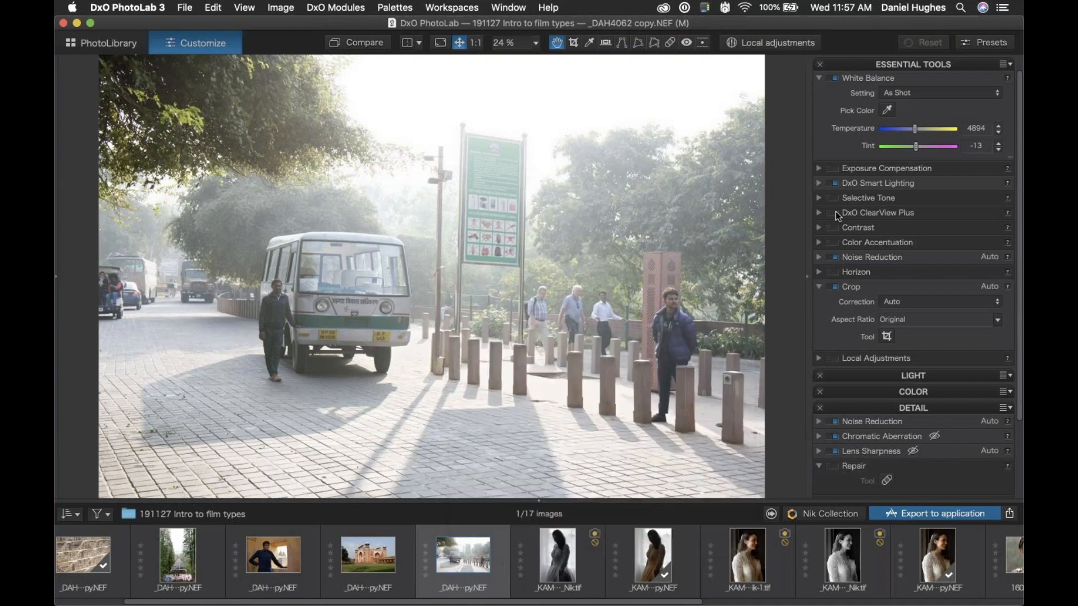
- Toggle DxO ClearView Plus on and off twice on the street photo to compare its dehazing effect
{"action": "left_click", "coordinate": [835, 213]}
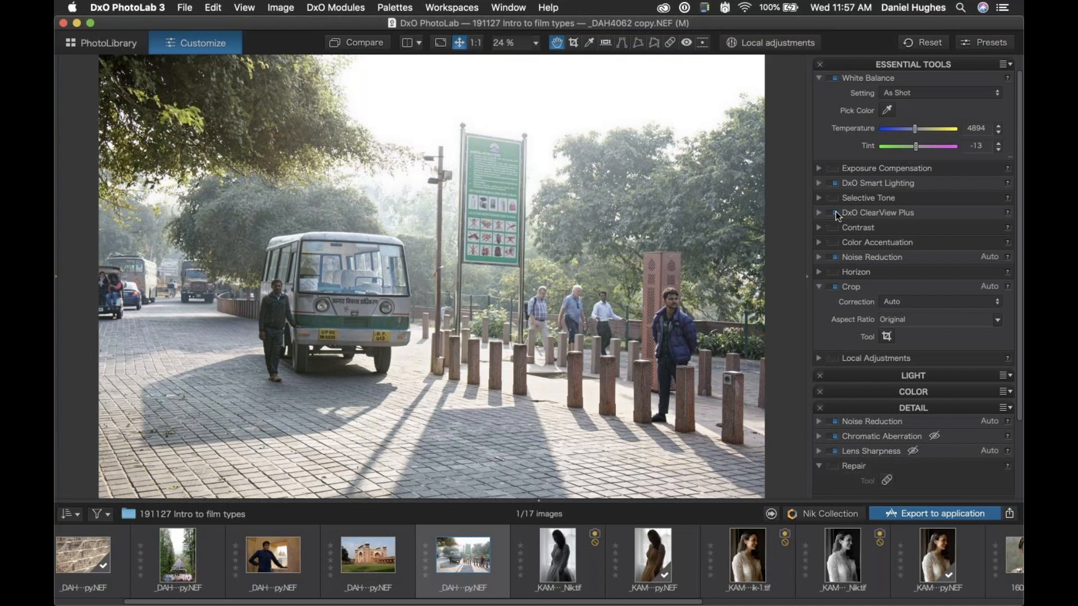
{"action": "left_click", "coordinate": [836, 212]}
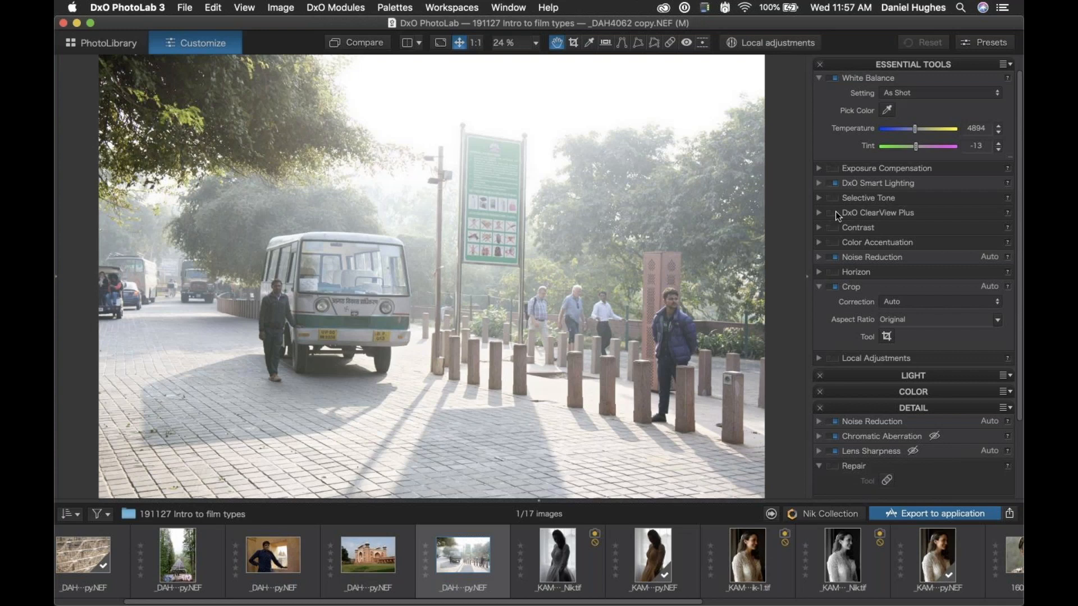
{"action": "left_click", "coordinate": [836, 213]}
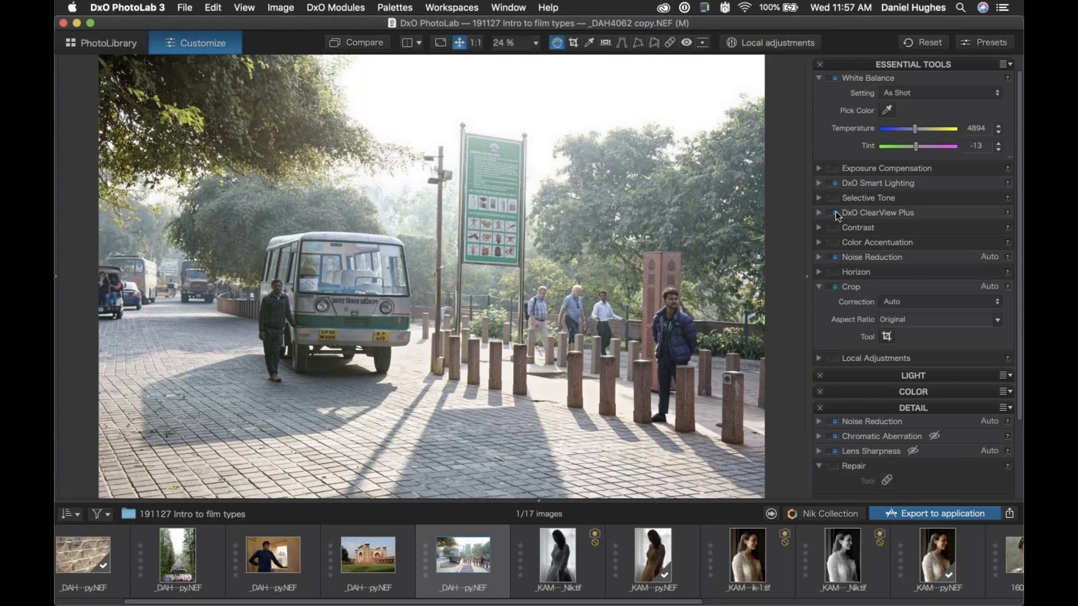
{"action": "left_click", "coordinate": [835, 213]}
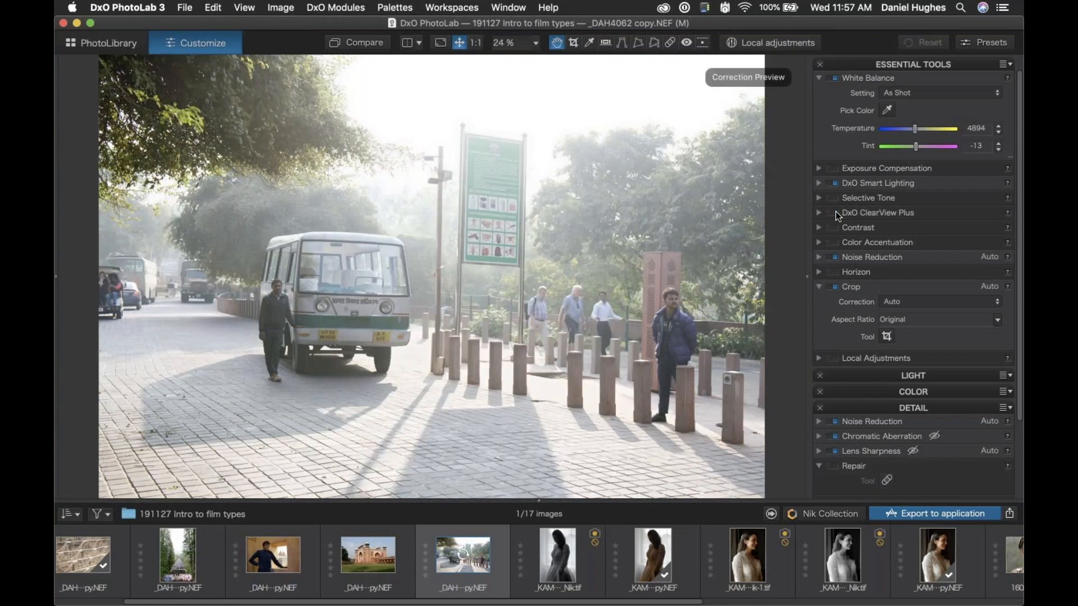
- Open the sandstone gateway photo and examine the stonework of its central tower and domed pavilion at 100%
{"action": "left_click", "coordinate": [369, 568]}
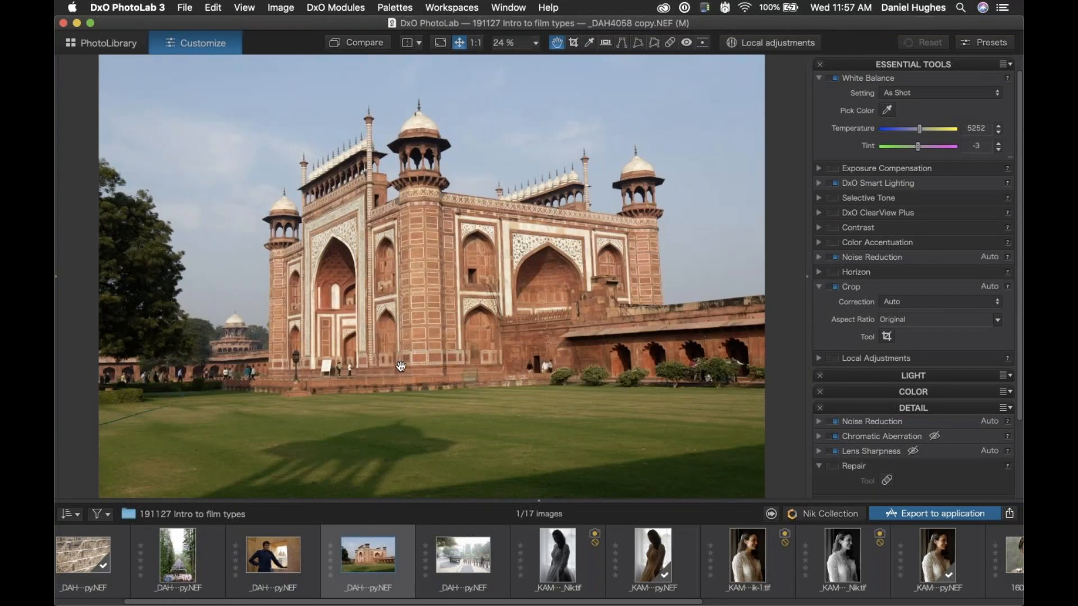
{"action": "scroll", "coordinate": [401, 366], "scroll_direction": "up", "scroll_amount": 5}
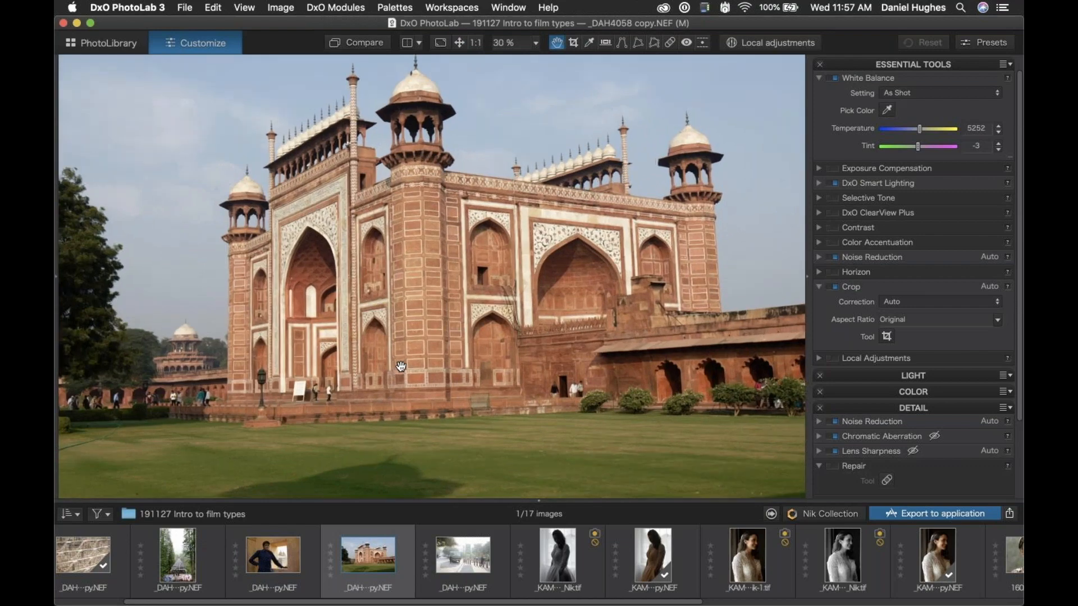
{"action": "scroll", "coordinate": [401, 366], "scroll_direction": "up", "scroll_amount": 4}
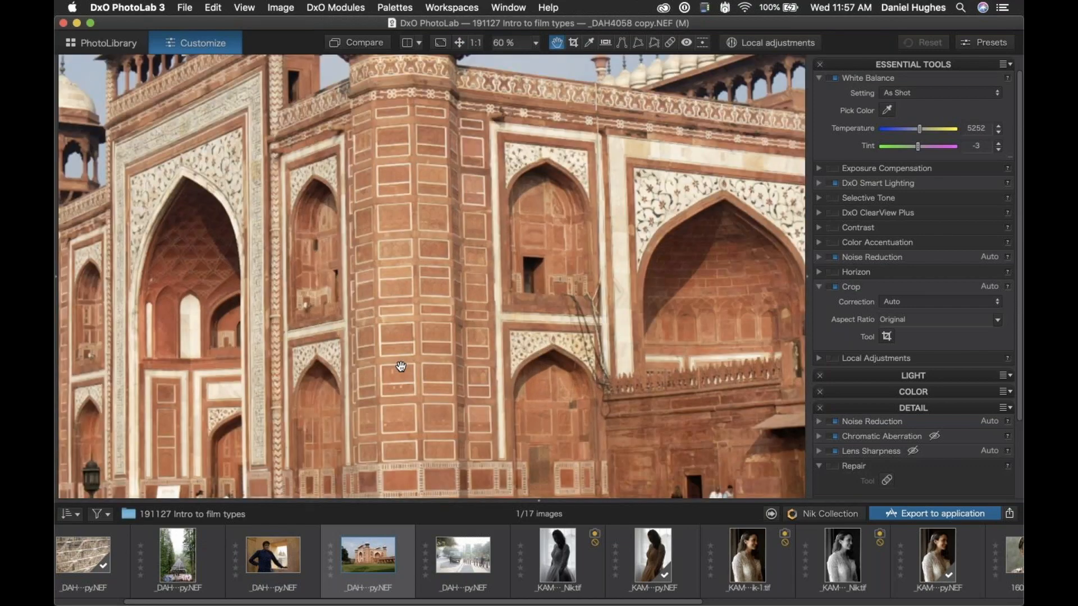
{"action": "scroll", "coordinate": [401, 366], "scroll_direction": "up", "scroll_amount": 4}
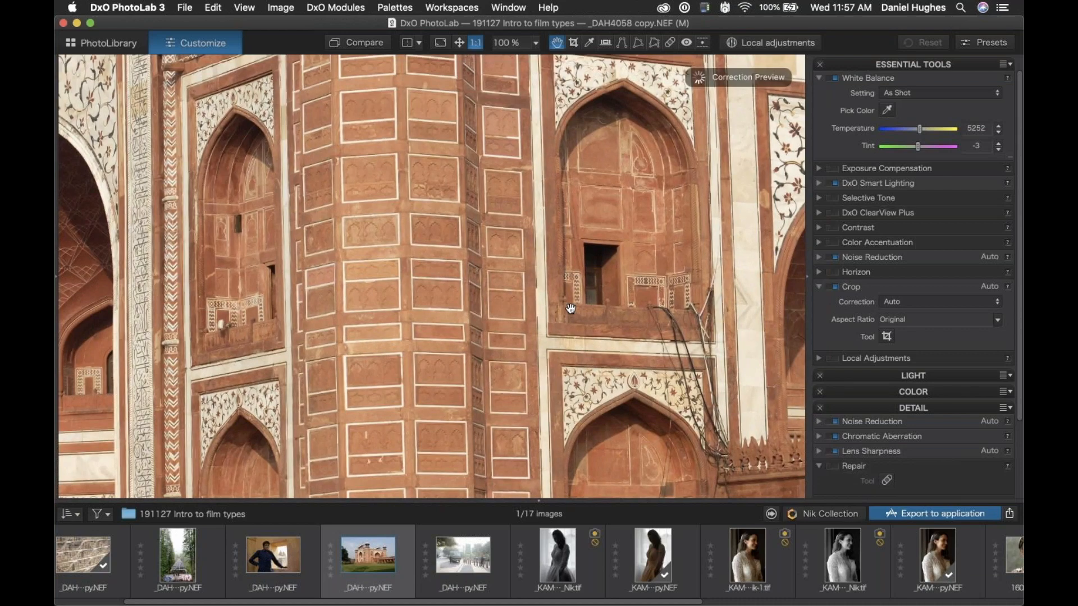
{"action": "left_click_drag", "start_coordinate": [501, 316], "coordinate": [490, 347]}
{"action": "scroll", "coordinate": [490, 347], "scroll_direction": "up", "scroll_amount": 10}
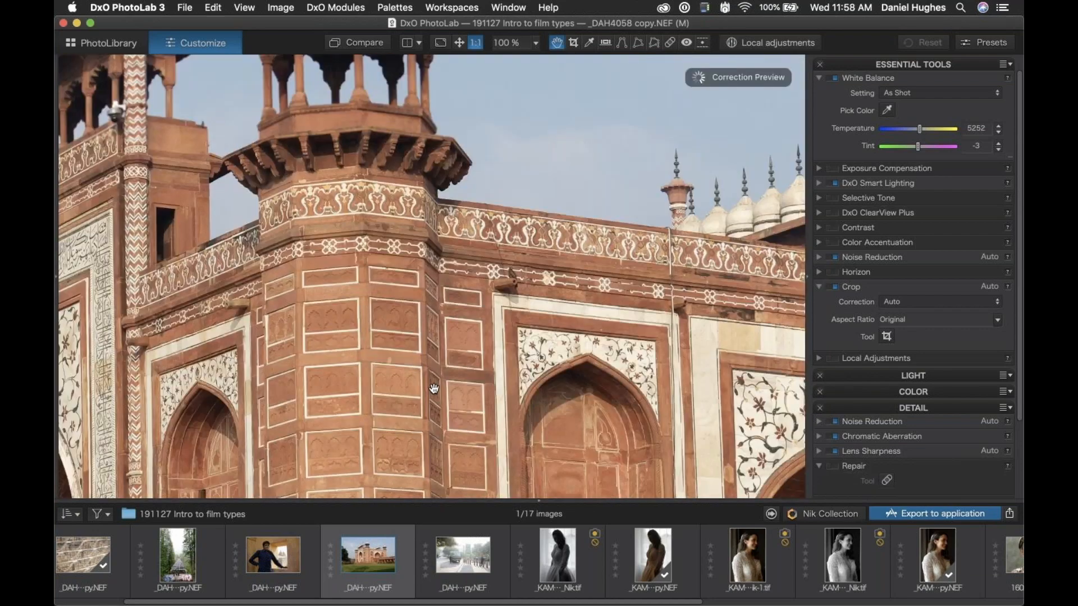
{"action": "scroll", "coordinate": [434, 388], "scroll_direction": "up", "scroll_amount": 5}
{"action": "scroll", "coordinate": [434, 388], "scroll_direction": "left", "scroll_amount": 5}
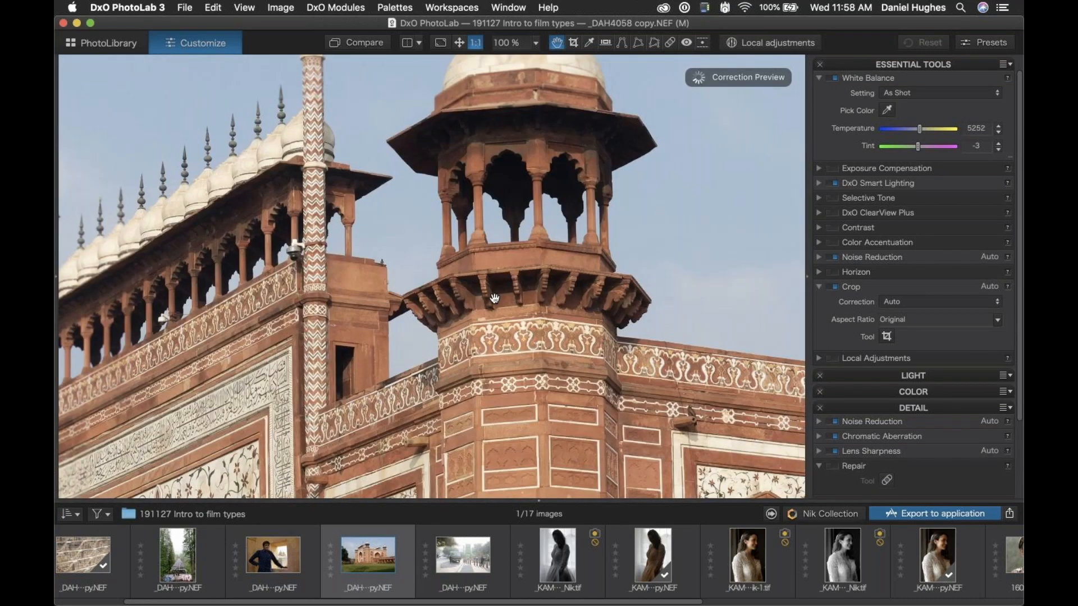
{"action": "scroll", "coordinate": [494, 299], "scroll_direction": "left", "scroll_amount": 2}
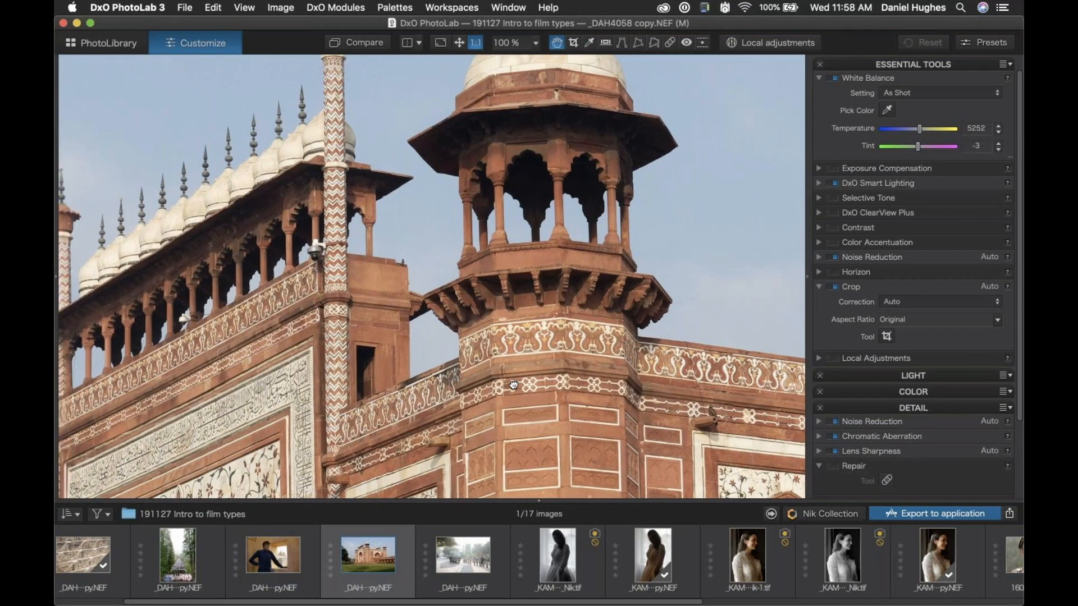
- Examine the gateway's smaller domed tower, inscribed frame and main arch at 100%, and return to the whole photo
{"action": "scroll", "coordinate": [514, 385], "scroll_direction": "left", "scroll_amount": 10}
{"action": "scroll", "coordinate": [508, 221], "scroll_direction": "down", "scroll_amount": 6}
{"action": "scroll", "coordinate": [507, 220], "scroll_direction": "left", "scroll_amount": 2}
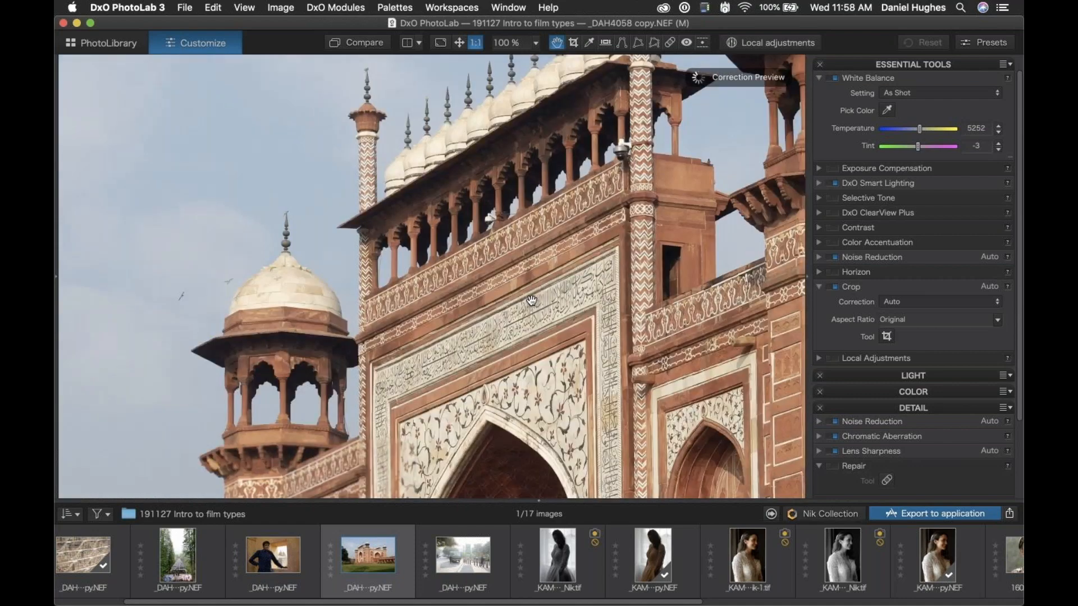
{"action": "scroll", "coordinate": [508, 221], "scroll_direction": "down", "scroll_amount": 4}
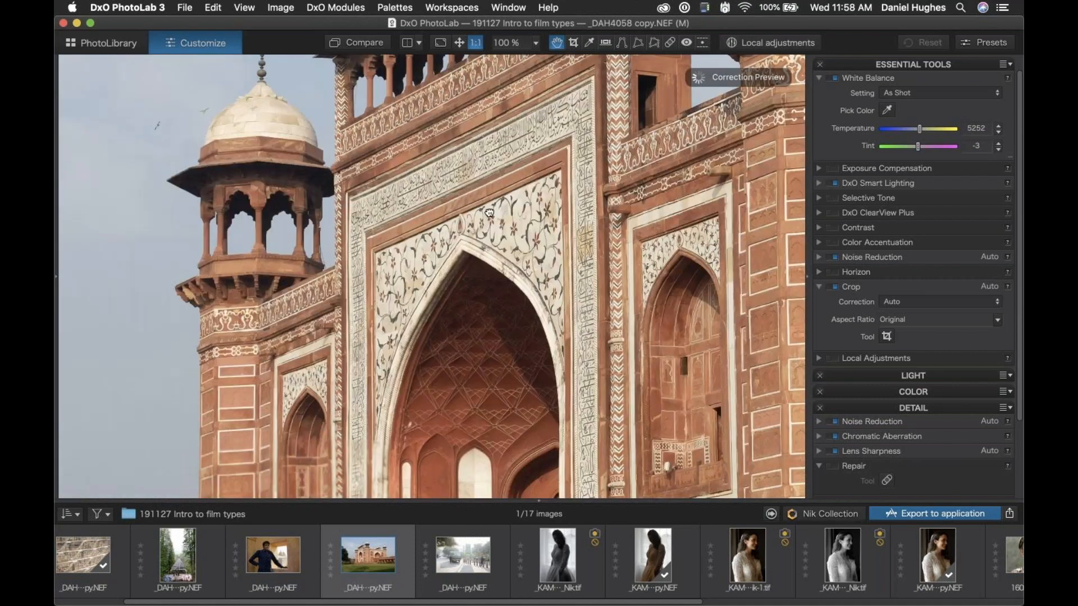
{"action": "scroll", "coordinate": [489, 213], "scroll_direction": "down", "scroll_amount": 4}
{"action": "scroll", "coordinate": [490, 213], "scroll_direction": "right", "scroll_amount": 1}
{"action": "scroll", "coordinate": [431, 277], "scroll_direction": "down", "scroll_amount": 3}
{"action": "scroll", "coordinate": [431, 276], "scroll_direction": "right", "scroll_amount": 1}
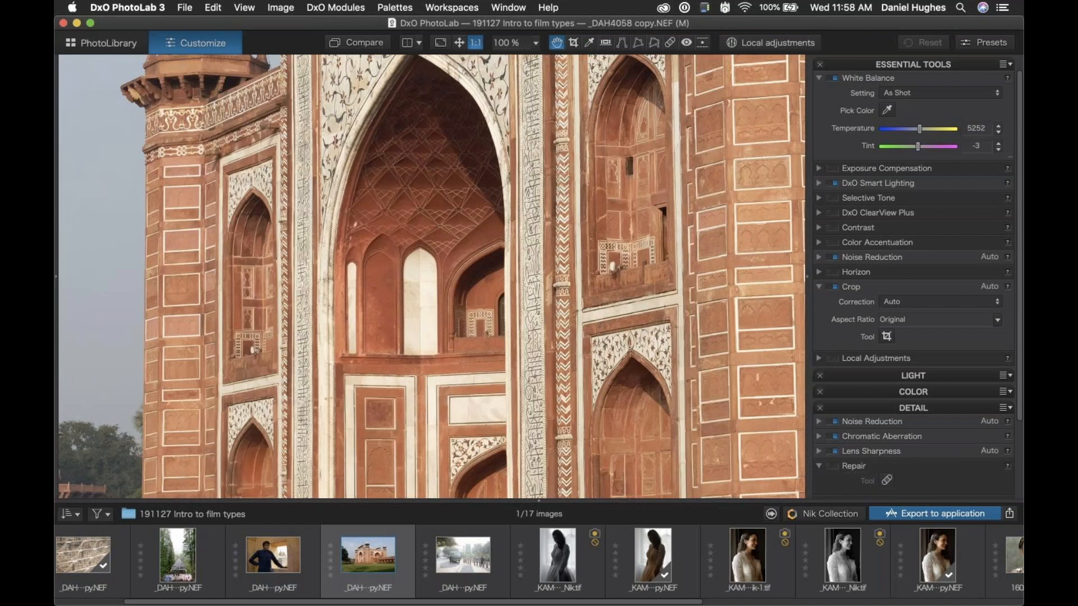
{"action": "key", "text": "super+0"}
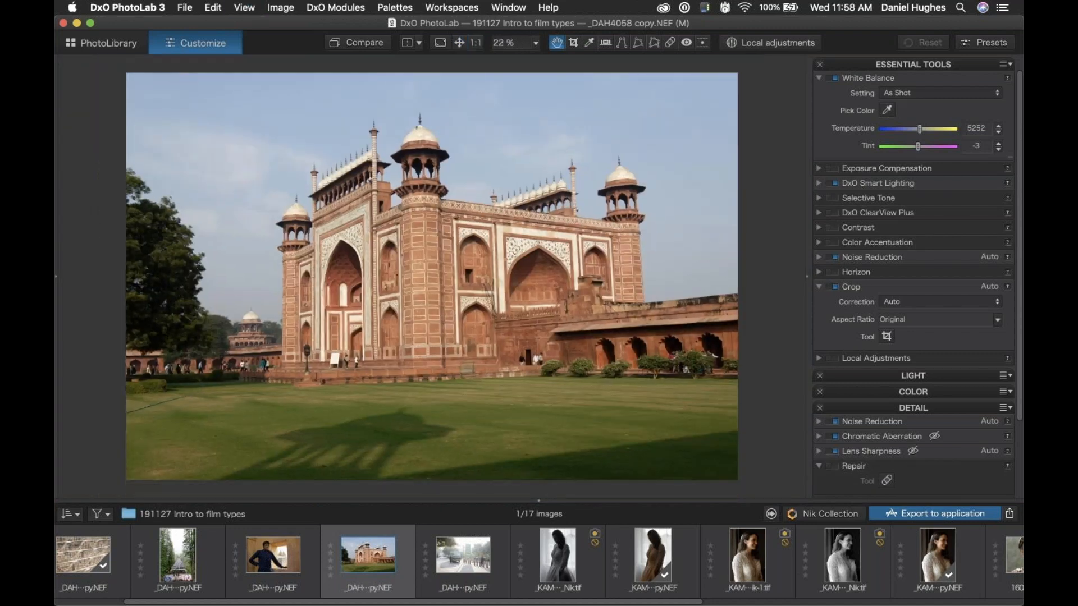
- Switch to the minimized Photo Locations document in Google Docs
{"action": "mouse_move", "coordinate": [714, 605]}
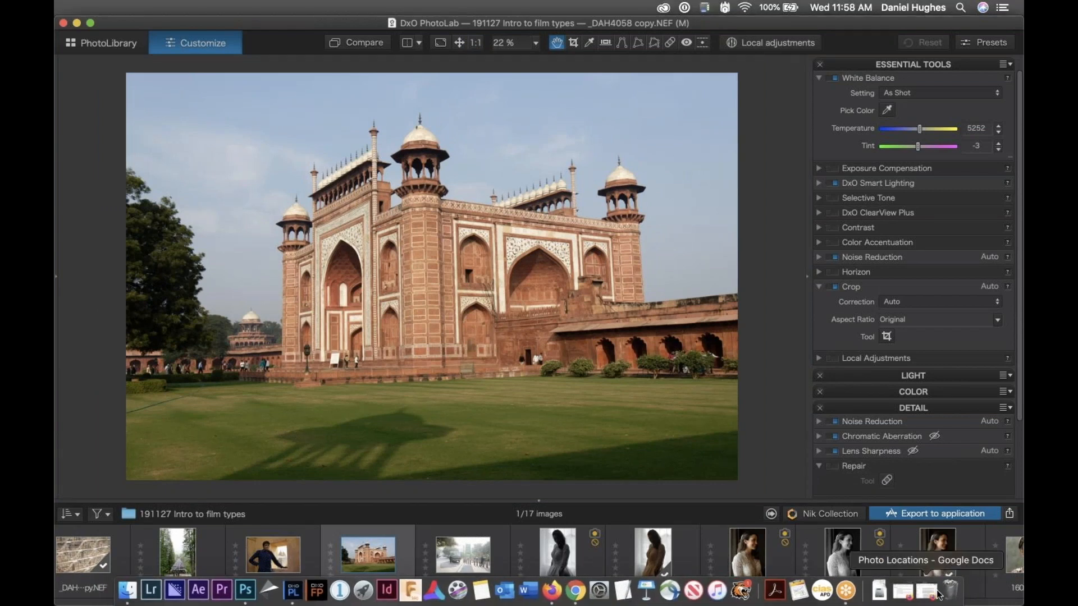
{"action": "left_click", "coordinate": [937, 593]}
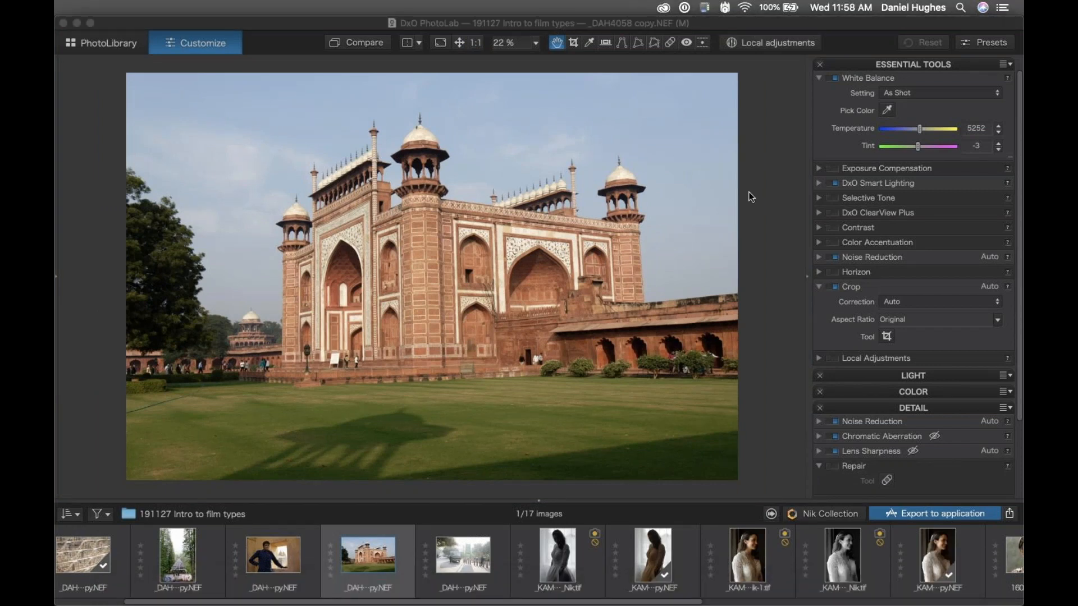